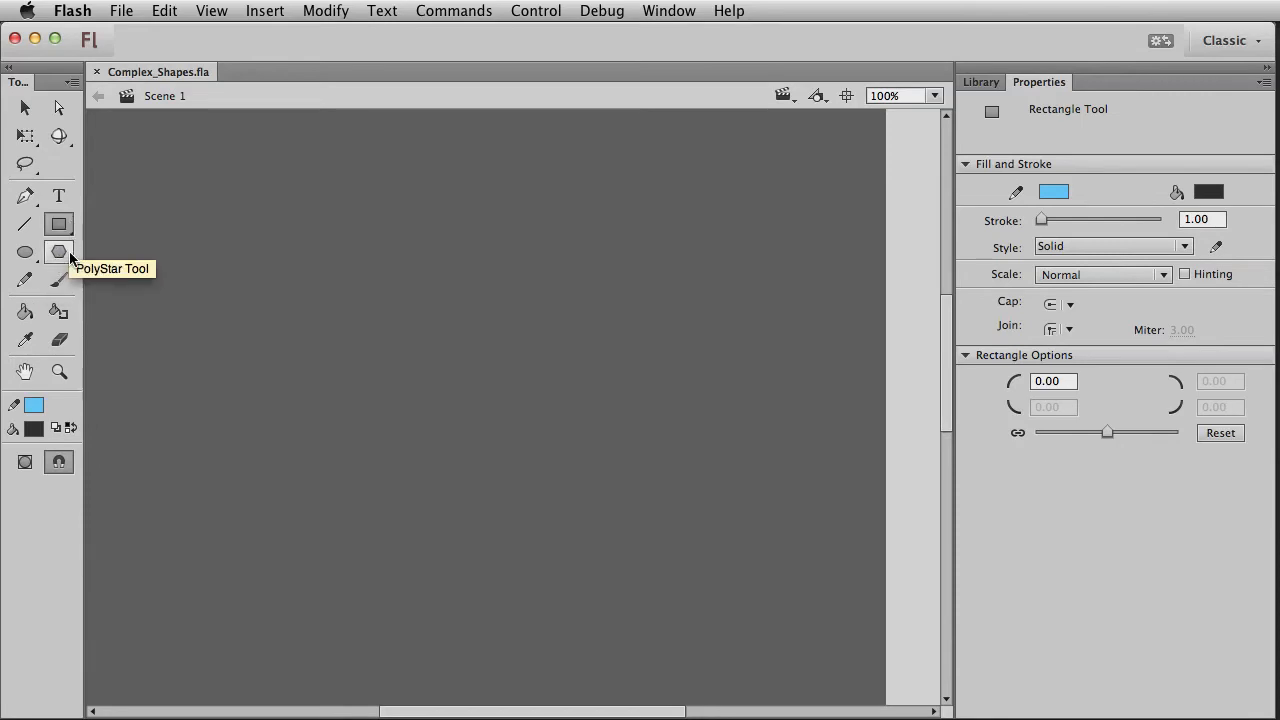
Step: Draw an eight-sided polygon about 206 px across with the PolyStar Tool's polygon style
{"action": "left_click", "coordinate": [59, 252]}
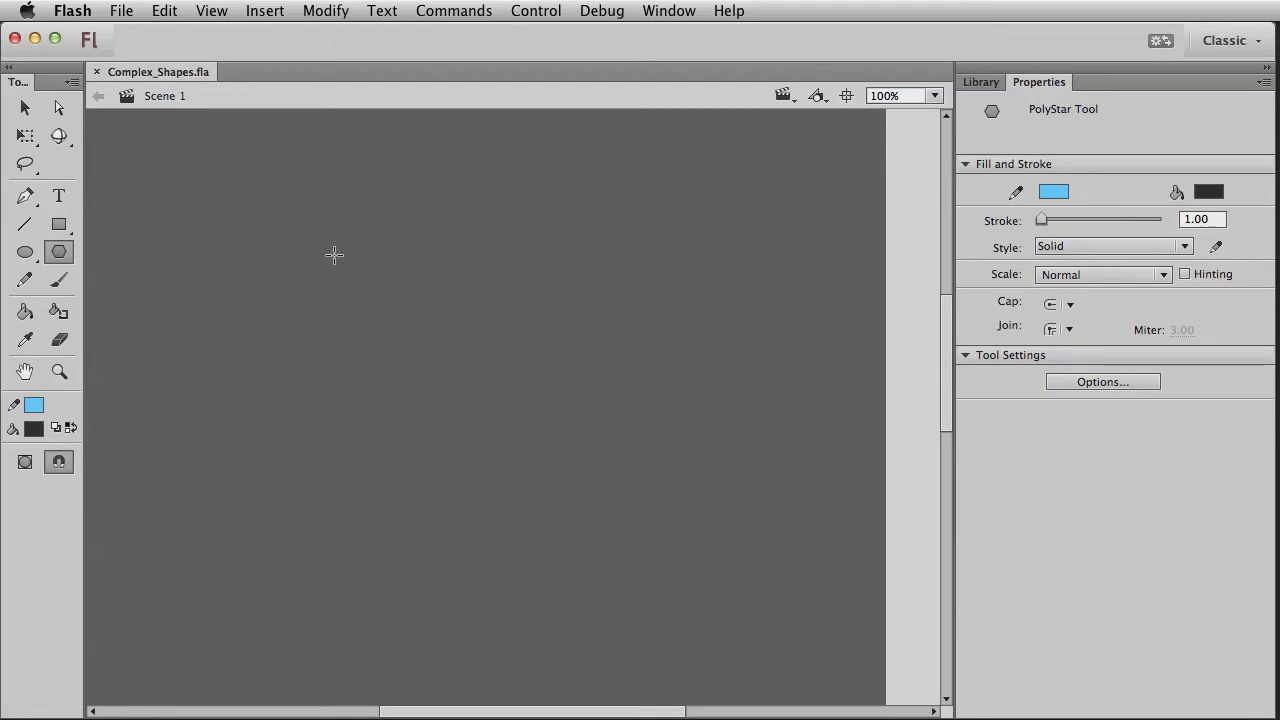
{"action": "left_click", "coordinate": [1120, 386]}
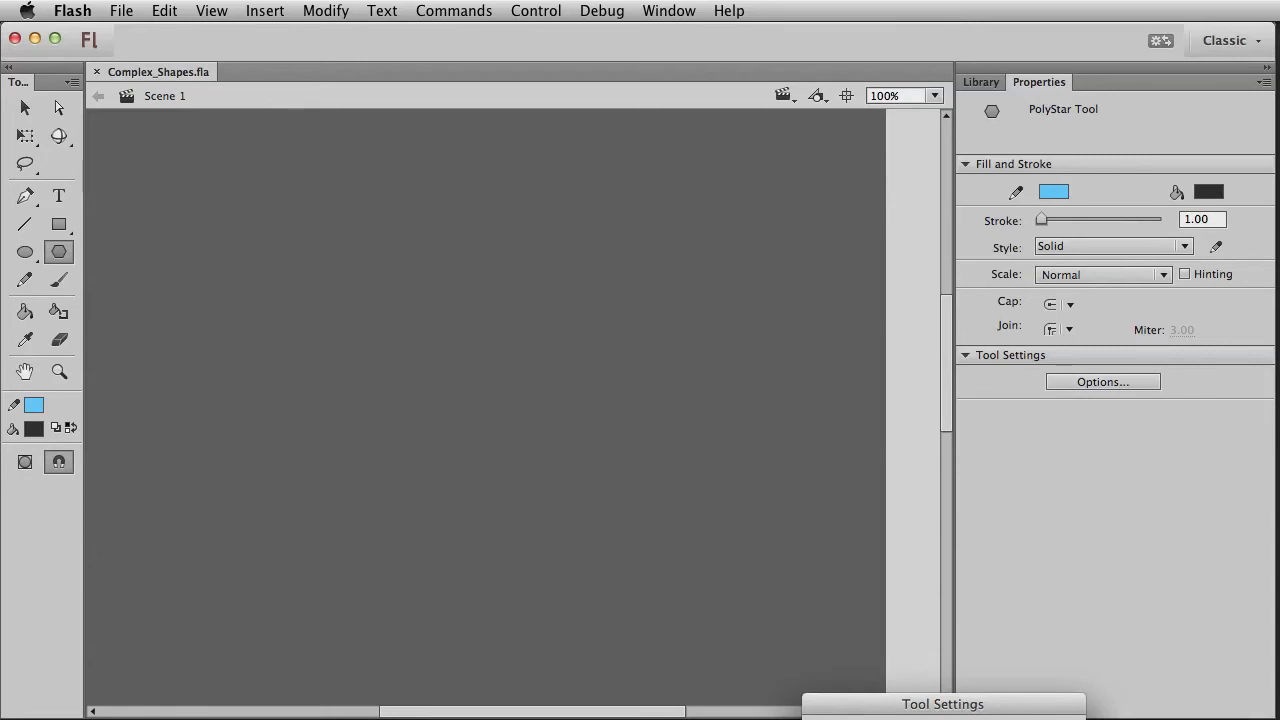
{"action": "left_click", "coordinate": [740, 308]}
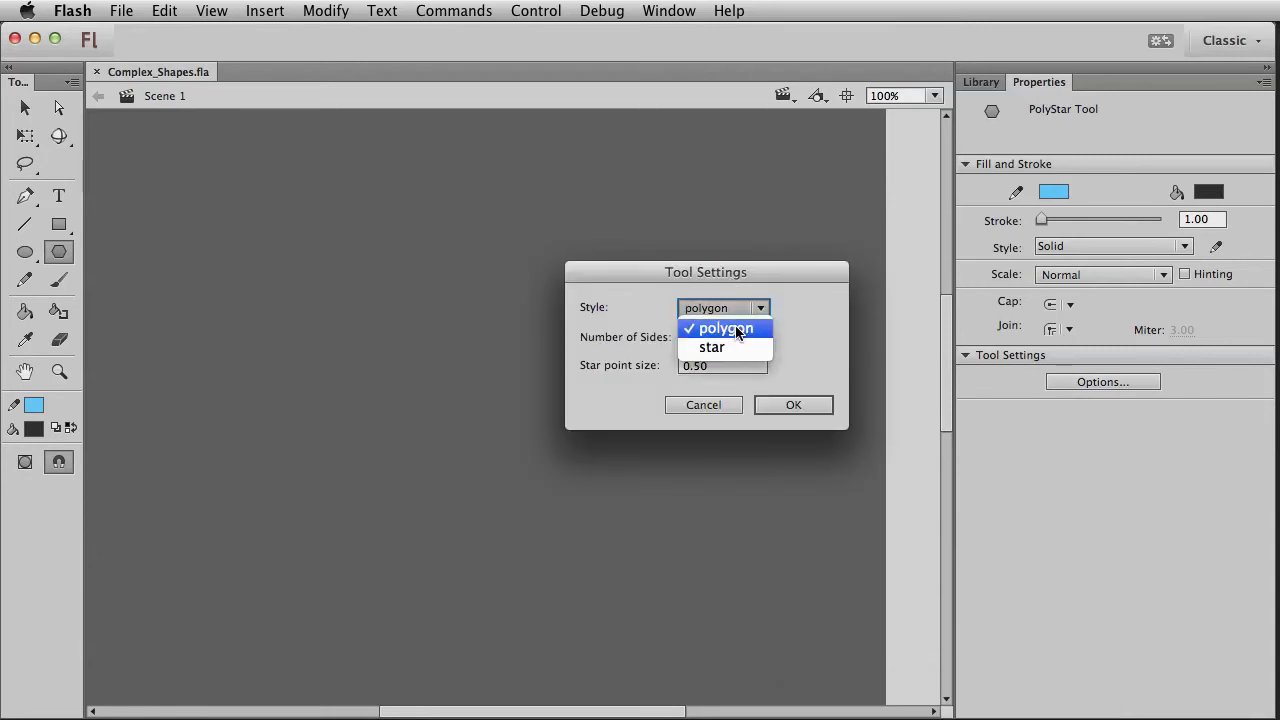
{"action": "left_click", "coordinate": [725, 327]}
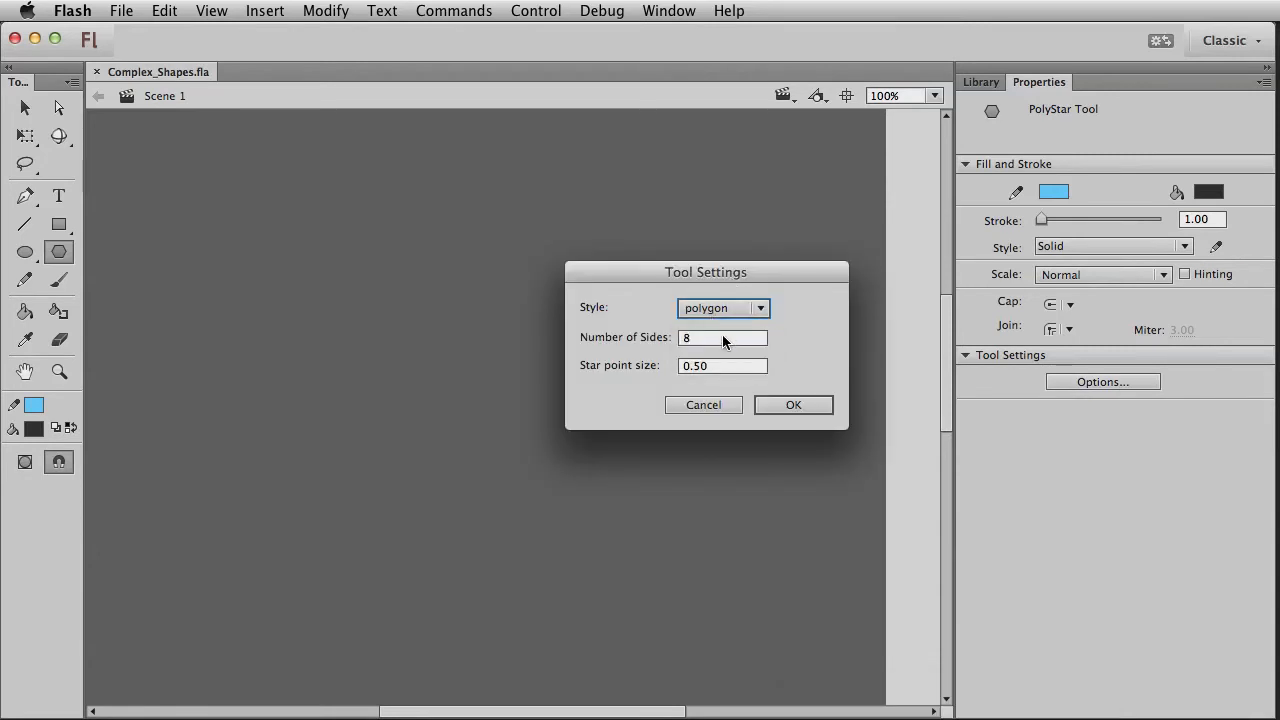
{"action": "key", "text": "Tab"}
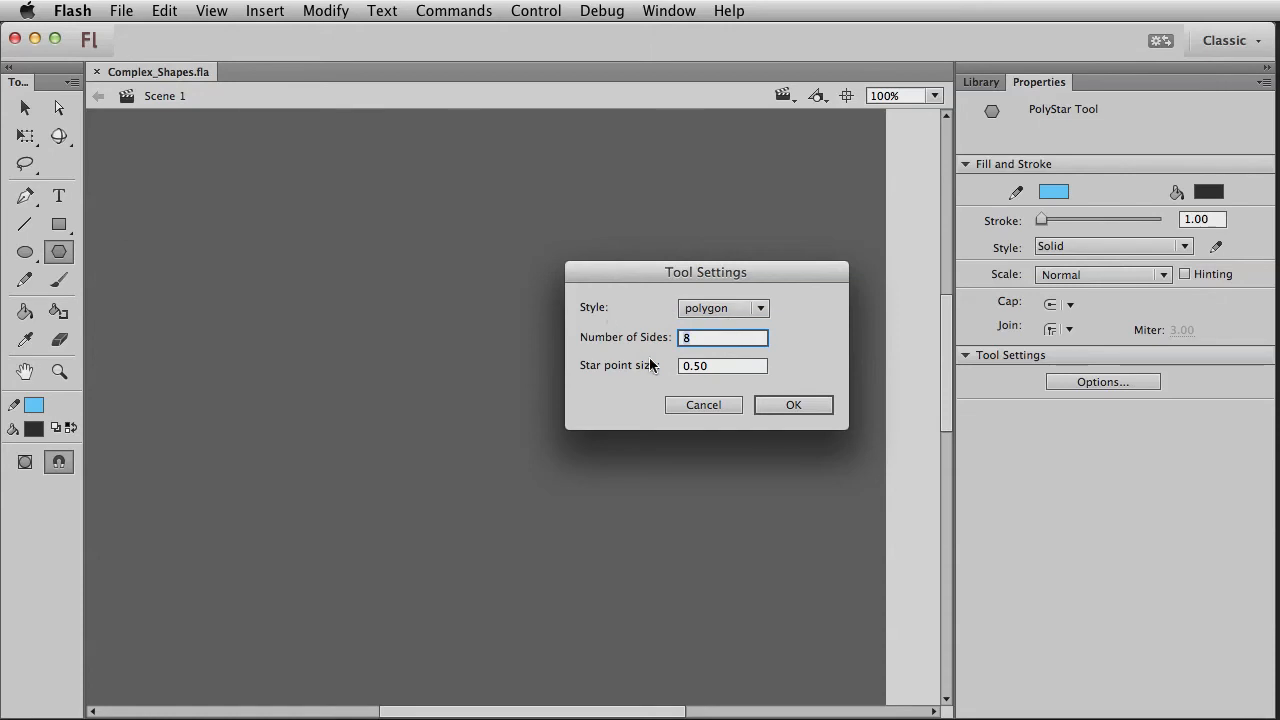
{"action": "left_click", "coordinate": [809, 404]}
{"action": "left_click_drag", "start_coordinate": [403, 293], "coordinate": [469, 376]}
Step: Squeeze the whole octagon horizontally about its centre to a width of about 103 px, keeping its height
{"action": "key", "text": "v"}
{"action": "mouse_move", "coordinate": [580, 454]}
{"action": "left_mouse_down"}
{"action": "mouse_move", "coordinate": [124, 109]}
{"action": "mouse_move", "coordinate": [237, 167]}
{"action": "left_mouse_up"}
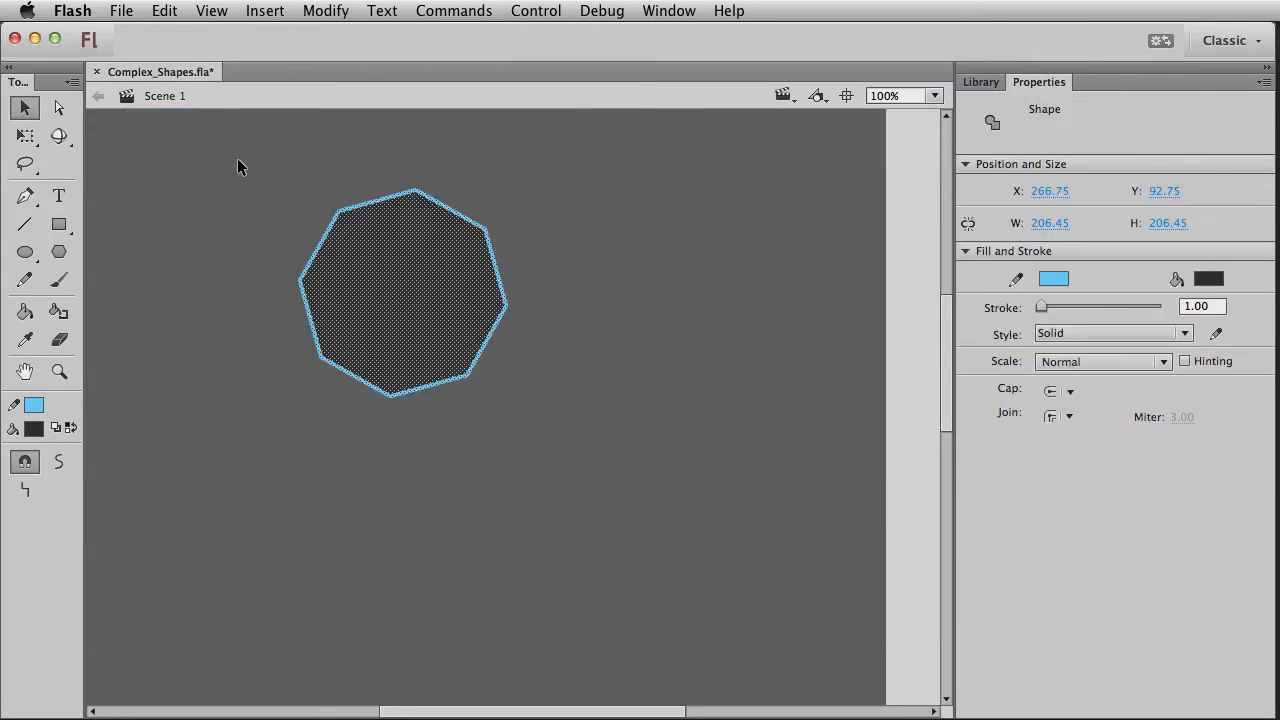
{"action": "key", "text": "q"}
{"action": "left_click_drag", "start_coordinate": [508, 293], "coordinate": [455, 293]}
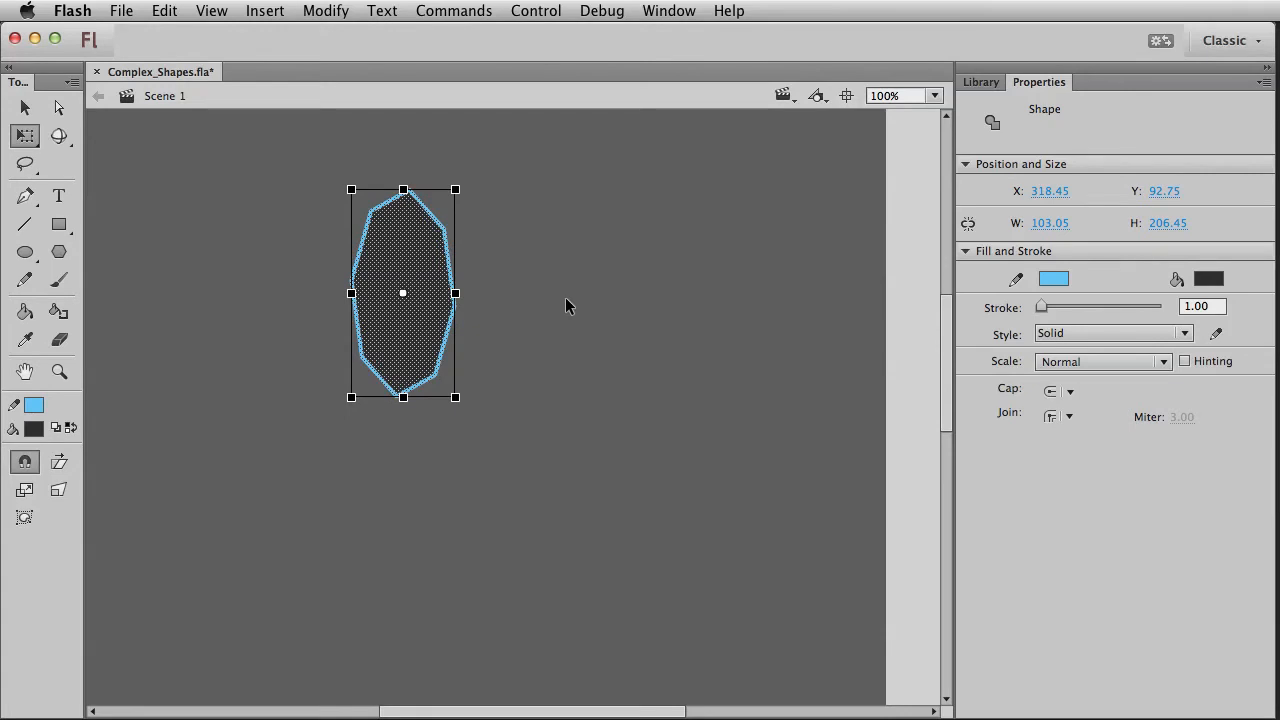
Step: Duplicate the squeezed octagon 40 px to the left of the original and deselect it
{"action": "key", "text": "shift+Left"}
{"action": "key", "text": "shift+Left"}
{"action": "key", "text": "shift+Left"}
{"action": "key", "text": "shift+Left"}
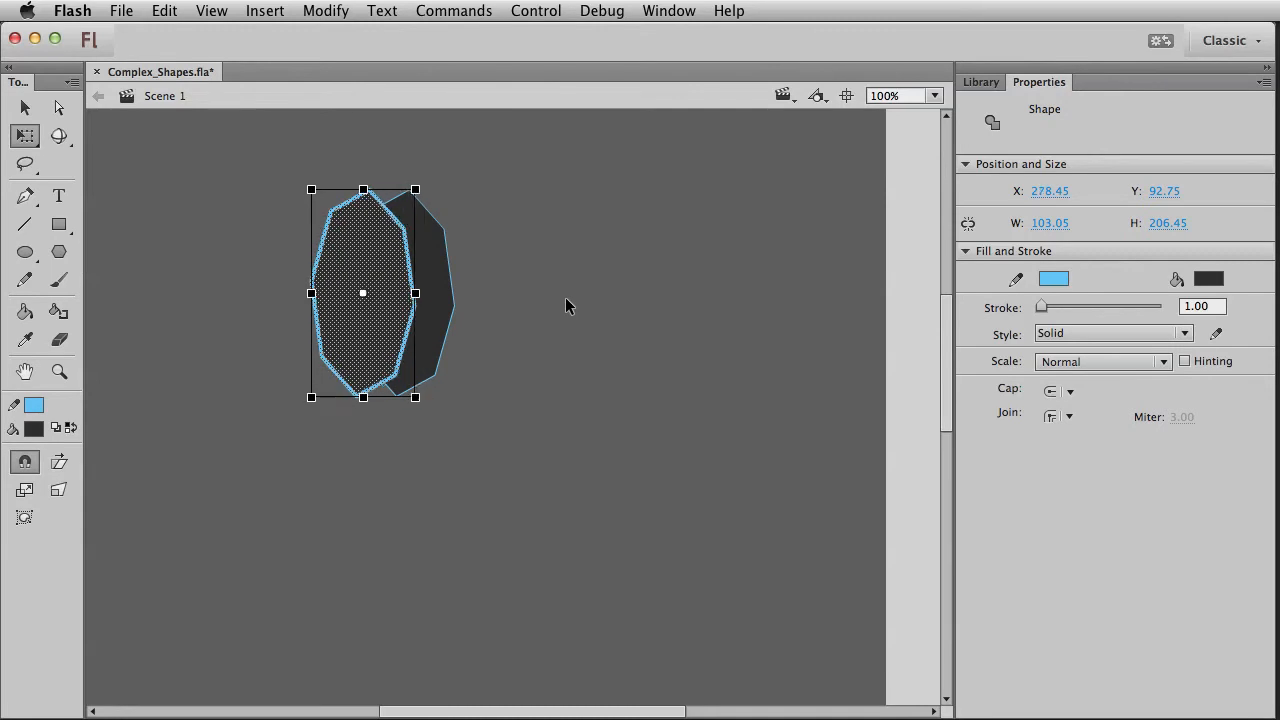
{"action": "key", "text": "v"}
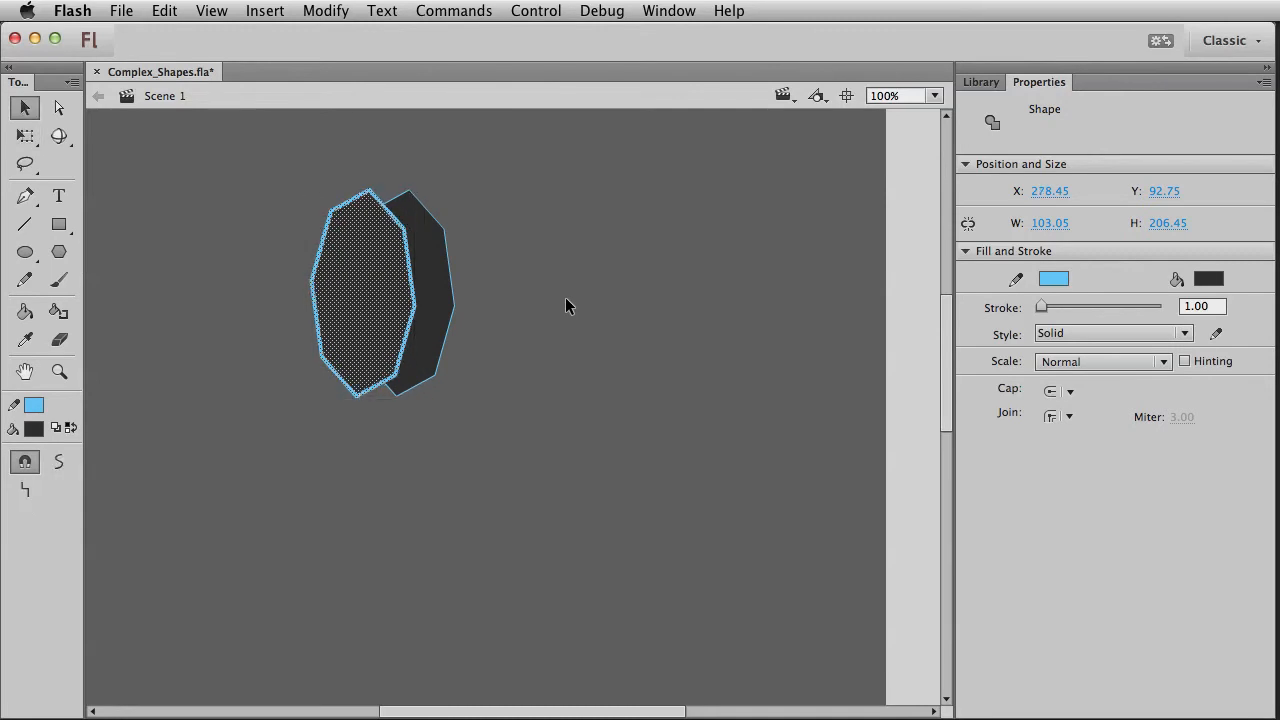
{"action": "left_click", "coordinate": [283, 201]}
Step: Draw a short line above the octagons and snap its ends to their two topmost corners
{"action": "left_click", "coordinate": [25, 224]}
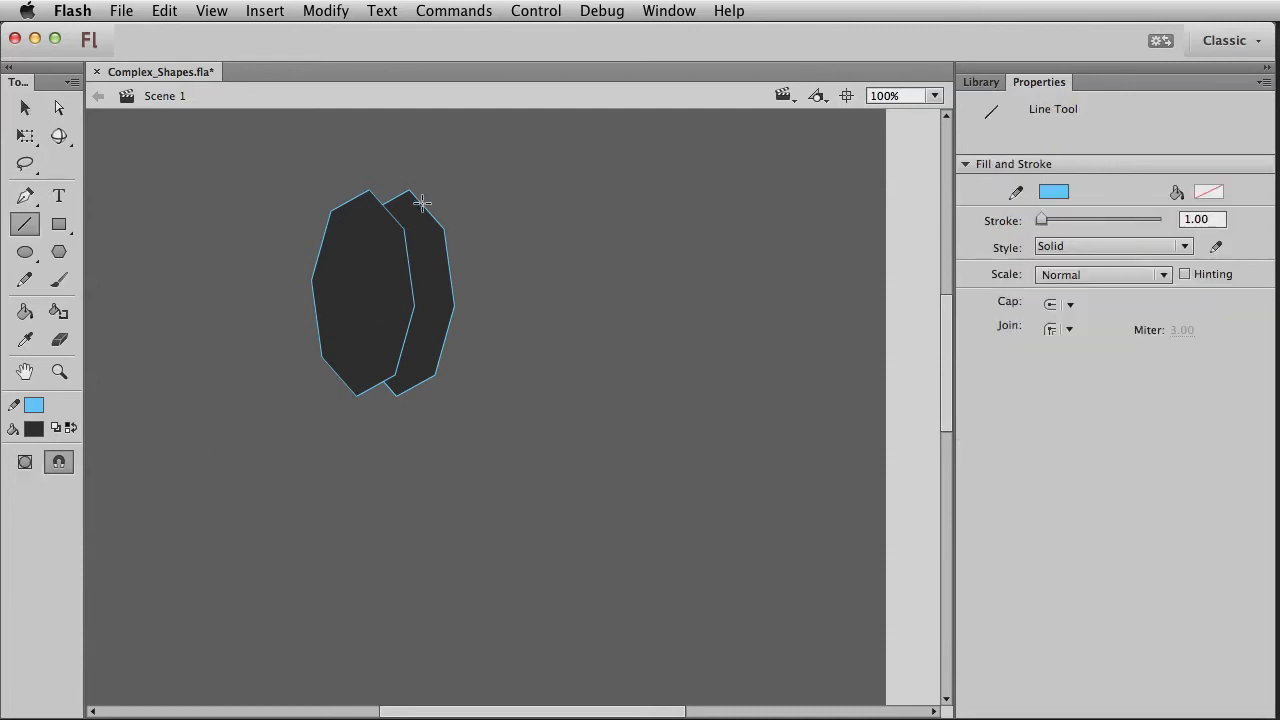
{"action": "left_click_drag", "start_coordinate": [378, 178], "coordinate": [410, 169]}
{"action": "key", "text": "v"}
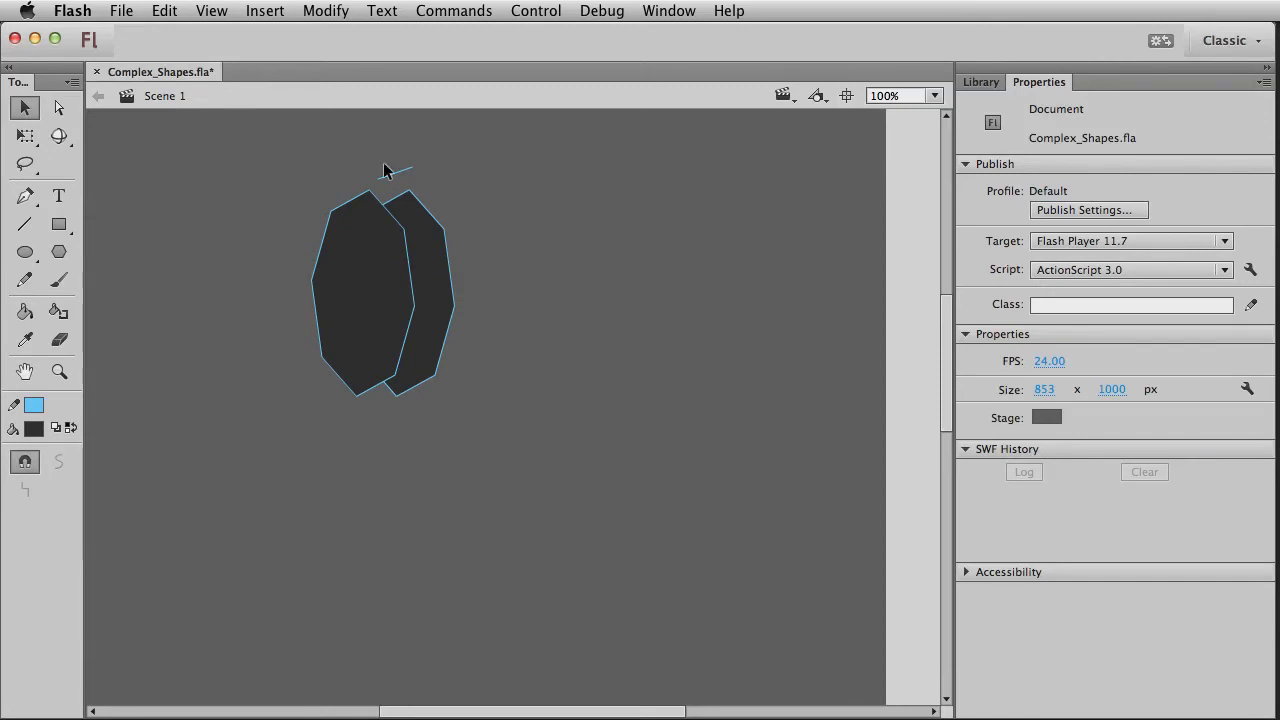
{"action": "mouse_move", "coordinate": [378, 178]}
{"action": "left_mouse_down"}
{"action": "mouse_move", "coordinate": [370, 191]}
{"action": "mouse_move", "coordinate": [413, 173]}
{"action": "mouse_move", "coordinate": [409, 190]}
{"action": "left_mouse_up"}
Step: Connect the remaining matching right-hand and bottom corners of the front and back octagons with straight lines
{"action": "left_click", "coordinate": [26, 224]}
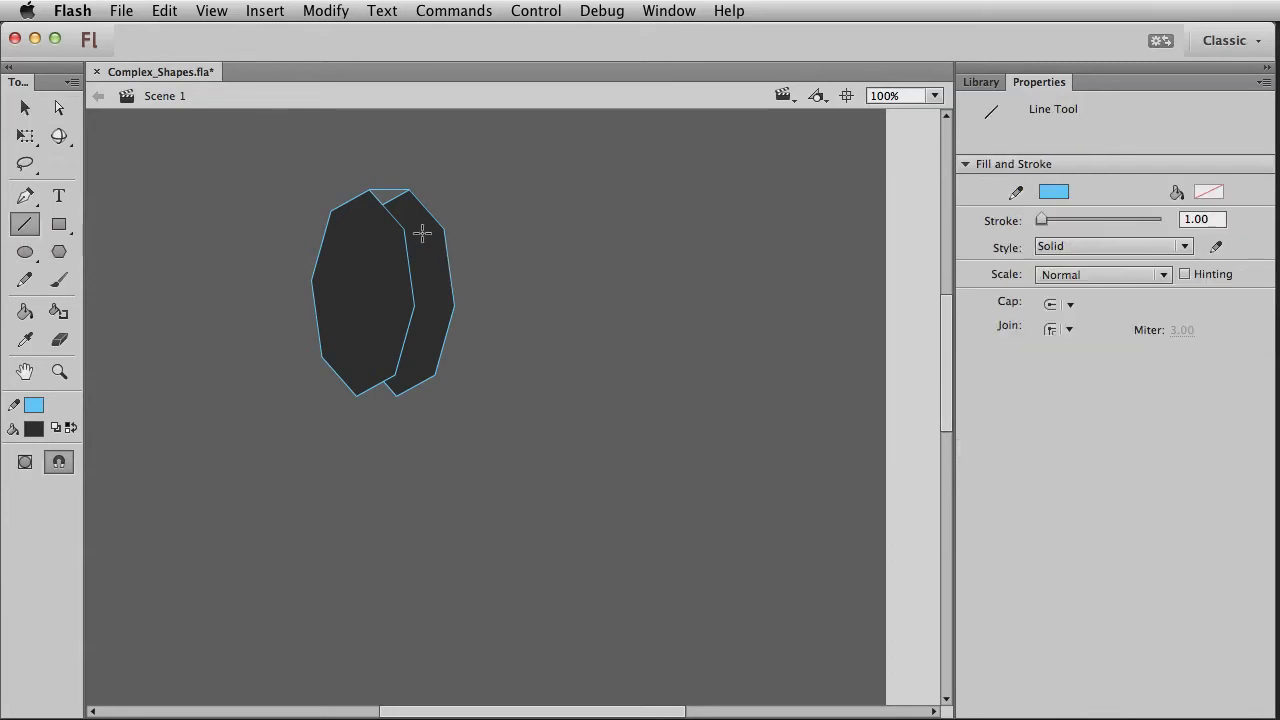
{"action": "left_click_drag", "start_coordinate": [404, 229], "coordinate": [447, 234]}
{"action": "left_click_drag", "start_coordinate": [415, 305], "coordinate": [454, 305]}
{"action": "left_click_drag", "start_coordinate": [396, 376], "coordinate": [436, 376]}
{"action": "left_click_drag", "start_coordinate": [362, 397], "coordinate": [396, 396]}
Step: Fill the open gaps between the octagons with the dark fill and delete the hidden back edges at top and bottom
{"action": "left_click", "coordinate": [25, 310]}
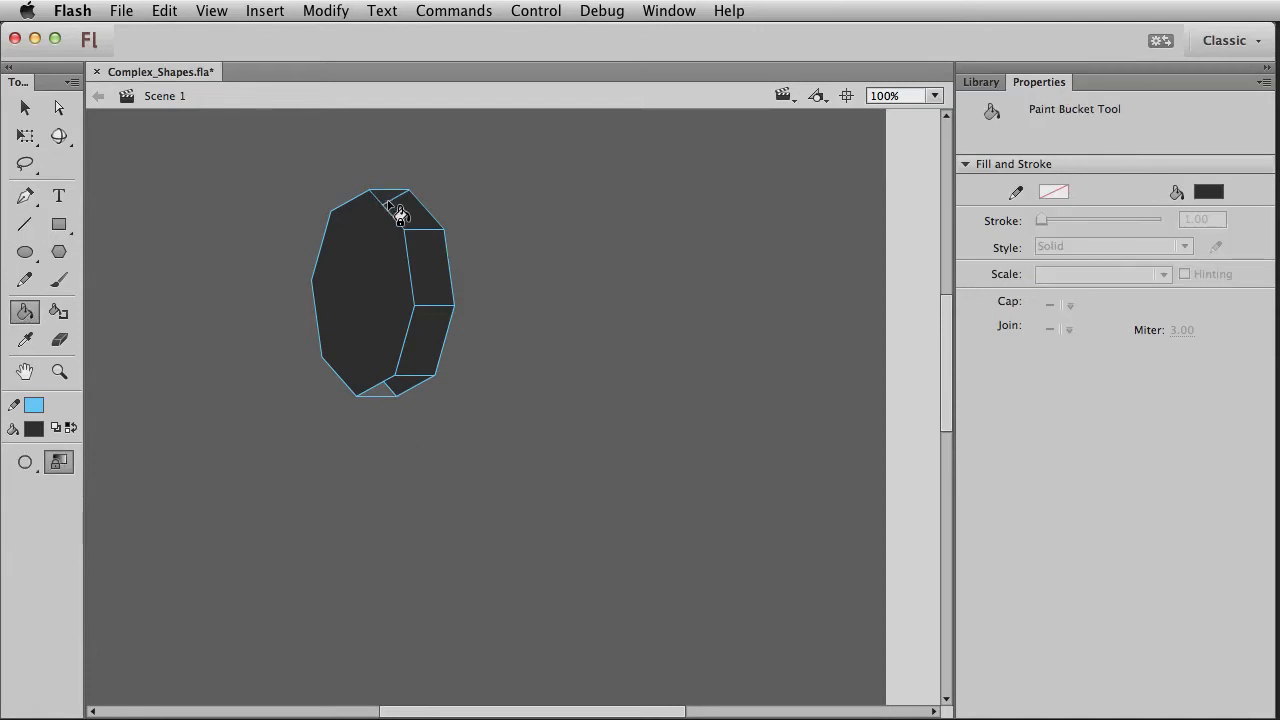
{"action": "left_click", "coordinate": [386, 391]}
{"action": "left_click", "coordinate": [27, 110]}
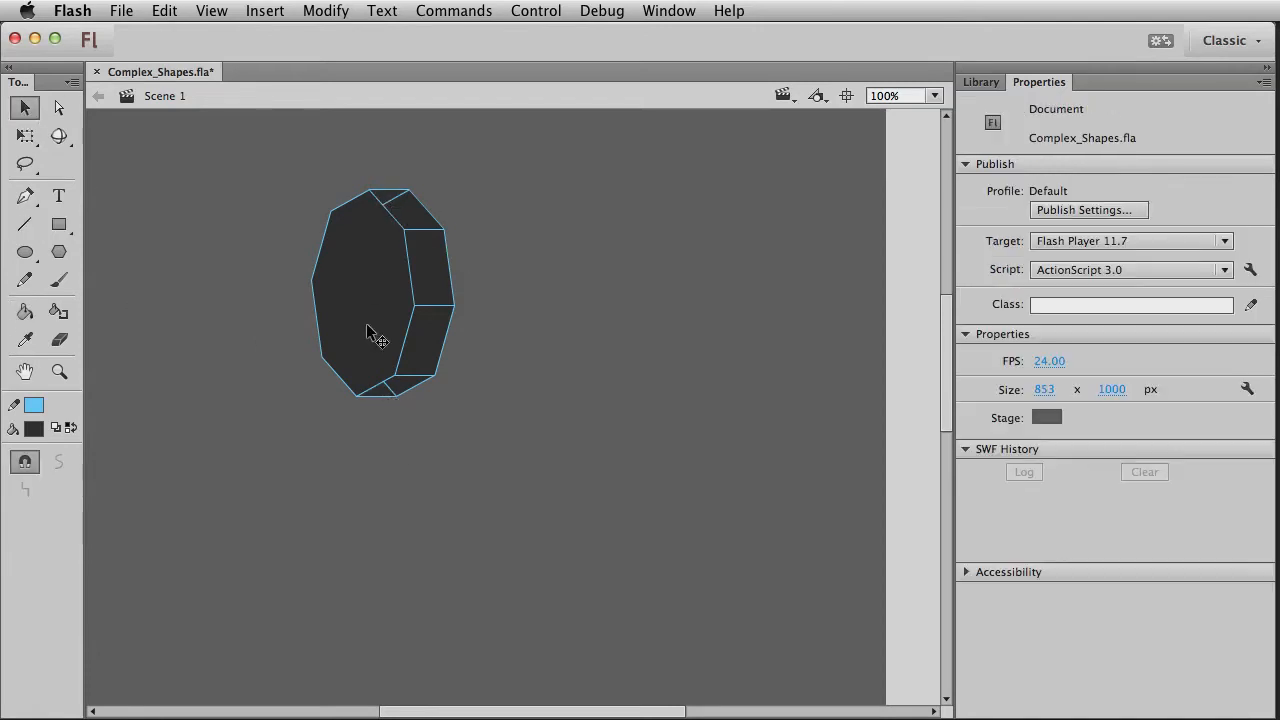
{"action": "left_click", "coordinate": [393, 390]}
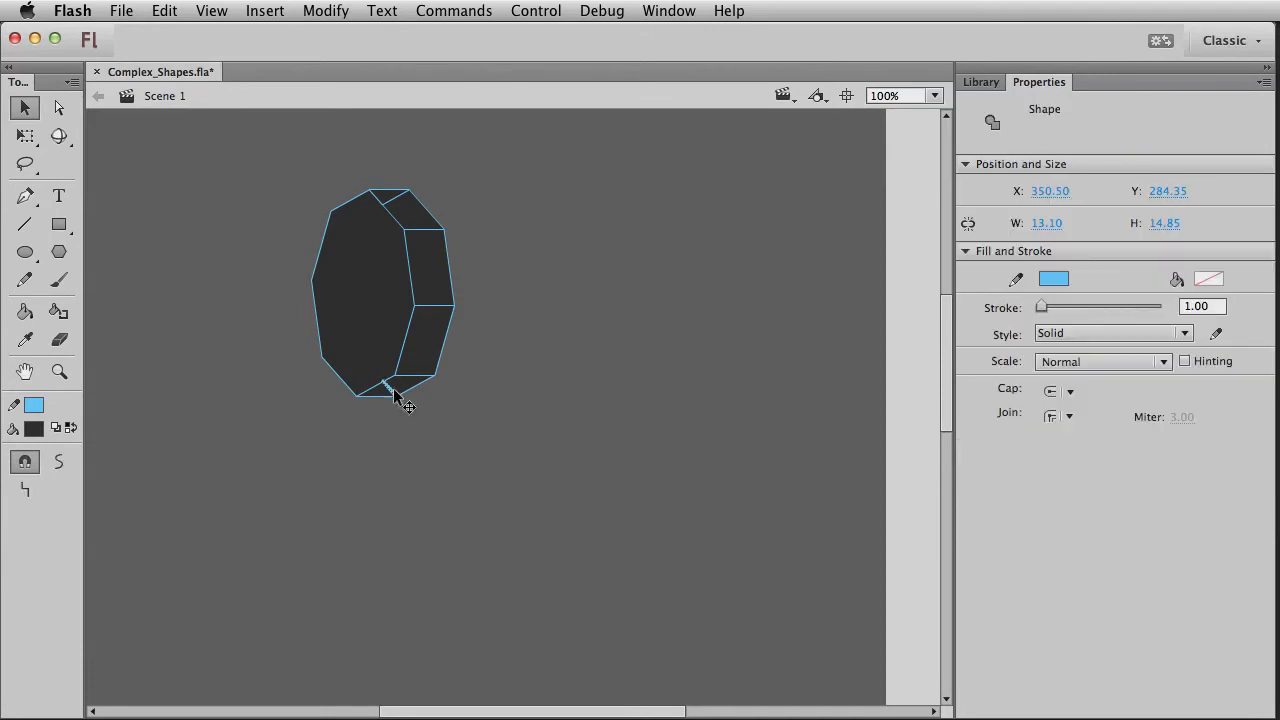
{"action": "left_click", "coordinate": [440, 424]}
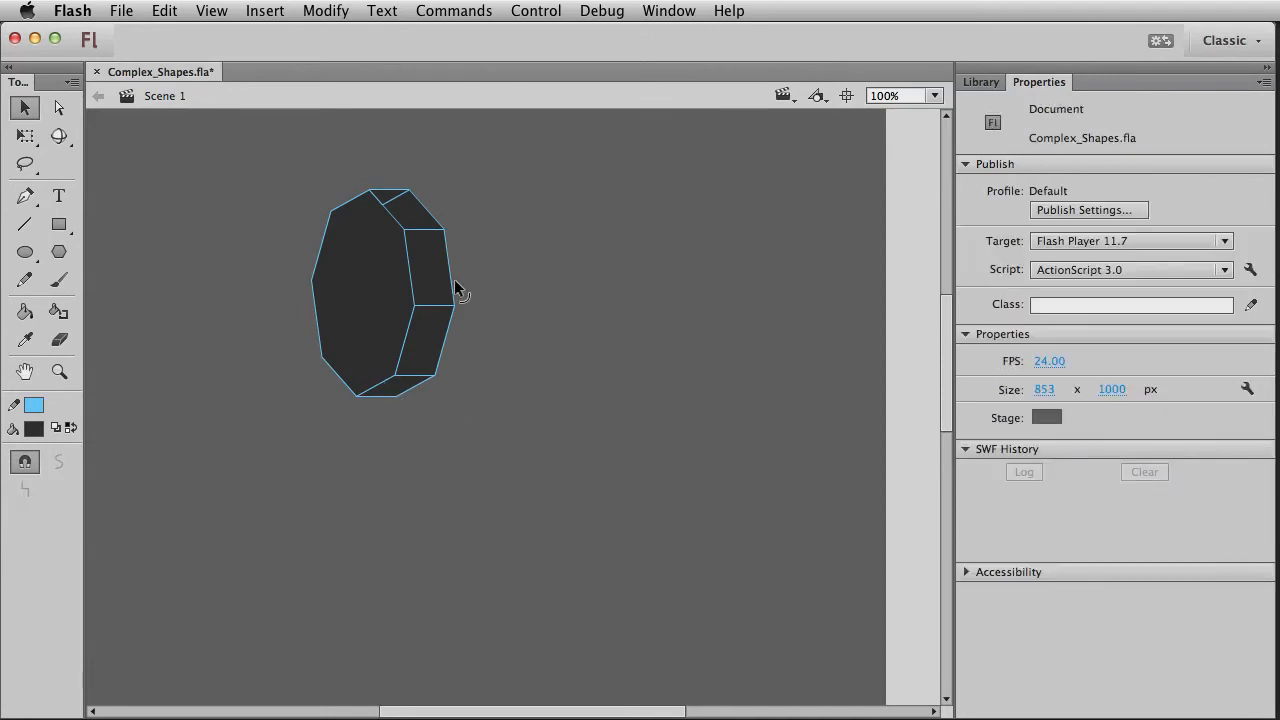
{"action": "left_click", "coordinate": [397, 205]}
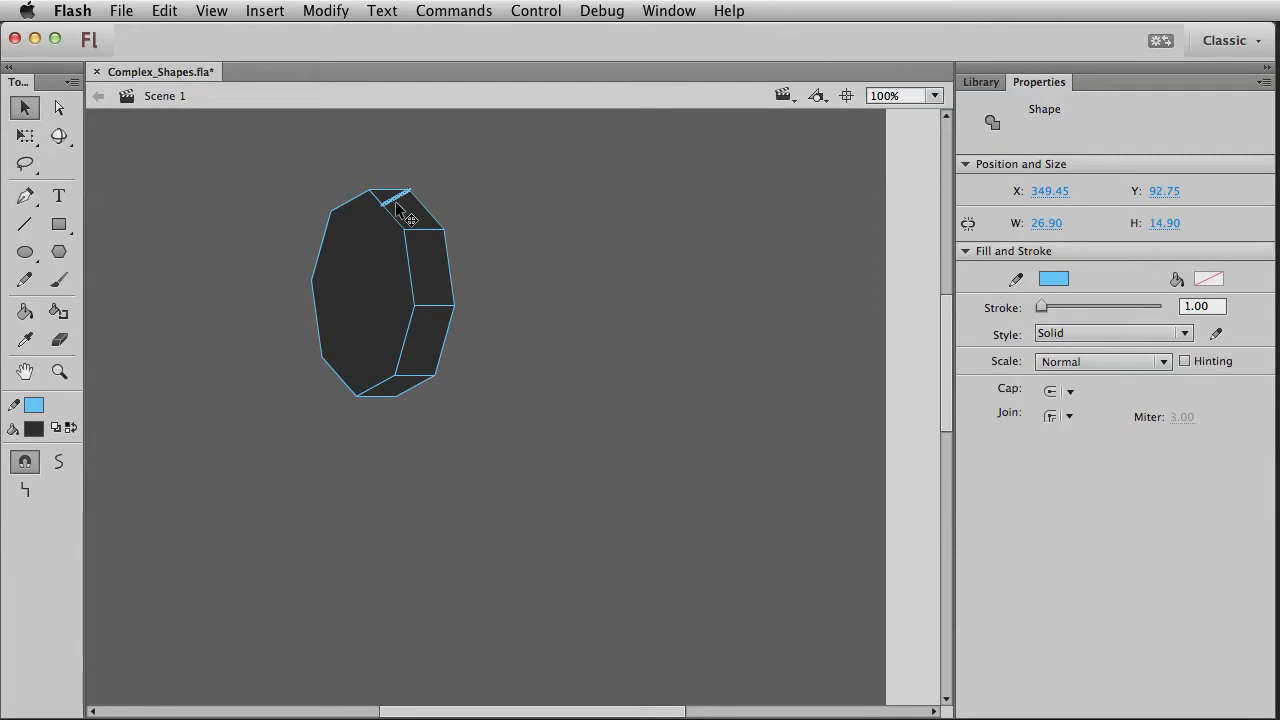
{"action": "key", "text": "Delete"}
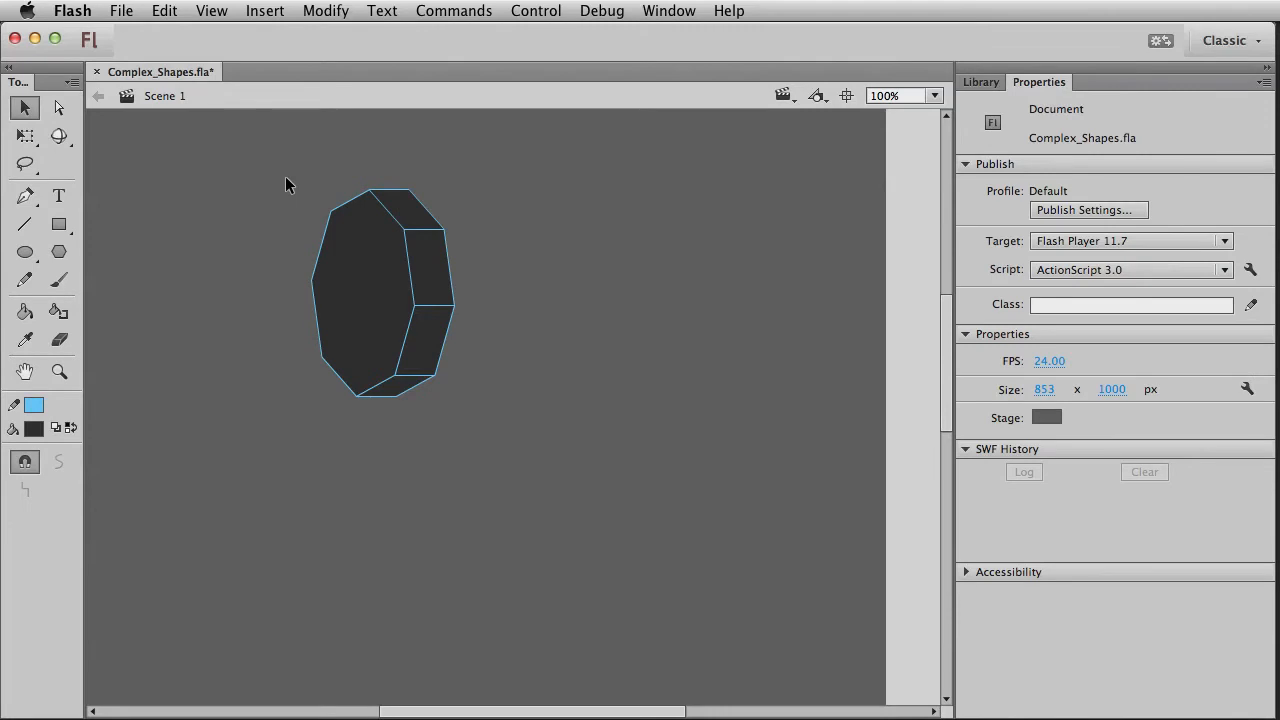
Step: Duplicate the octagonal prism to its right and scale the copy down proportionally to about 111 × 161 px
{"action": "left_click_drag", "start_coordinate": [531, 446], "coordinate": [318, 190]}
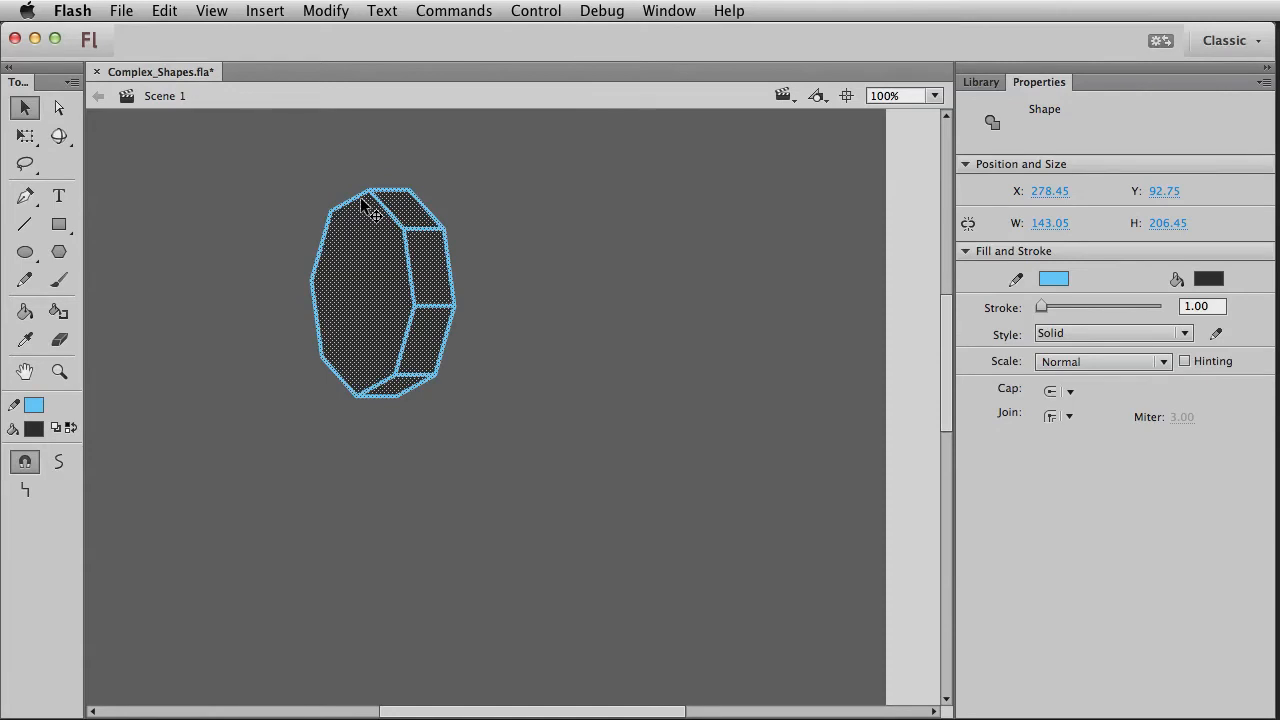
{"action": "left_click_drag", "start_coordinate": [386, 263], "coordinate": [629, 277], "text": "alt"}
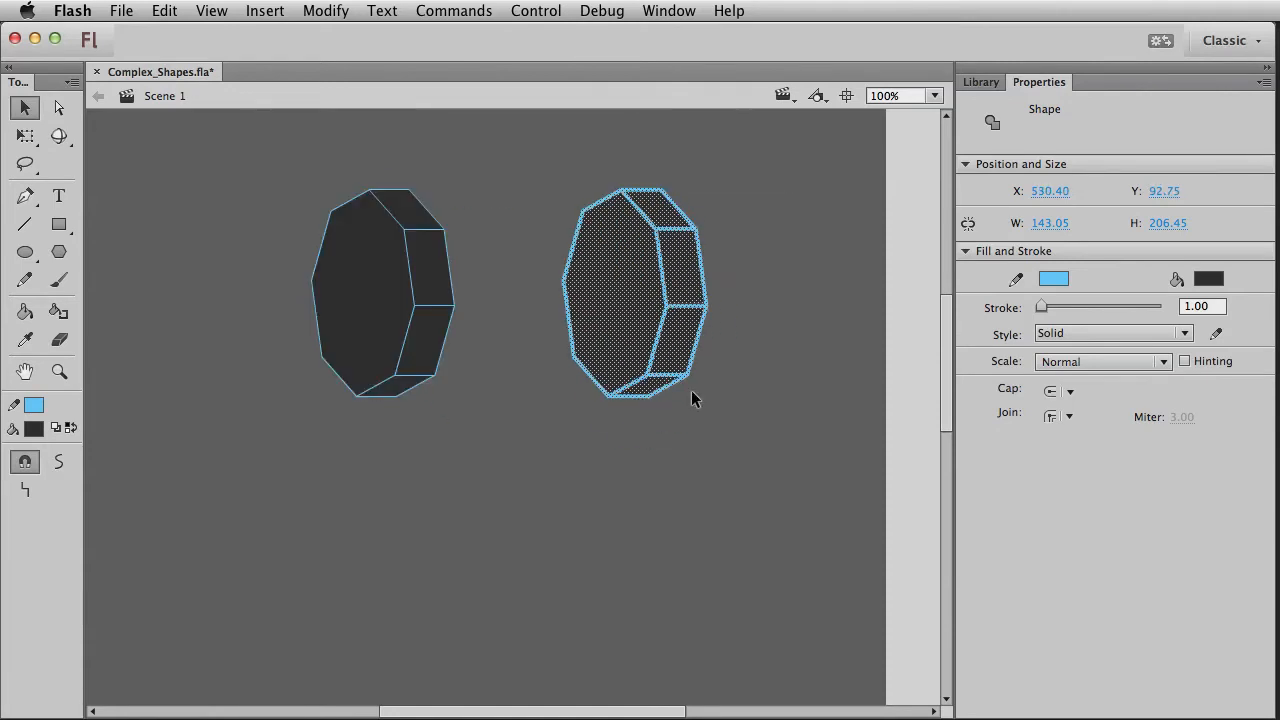
{"action": "left_click", "coordinate": [488, 512]}
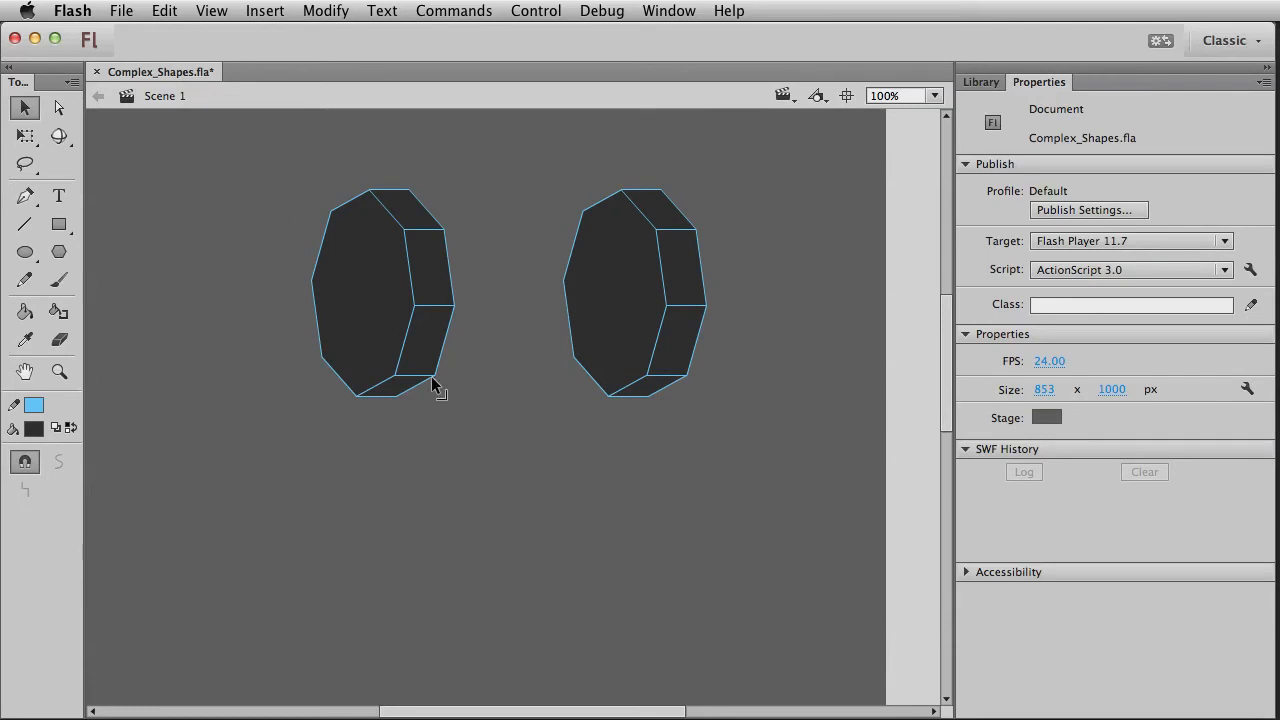
{"action": "left_click_drag", "start_coordinate": [522, 136], "coordinate": [800, 412]}
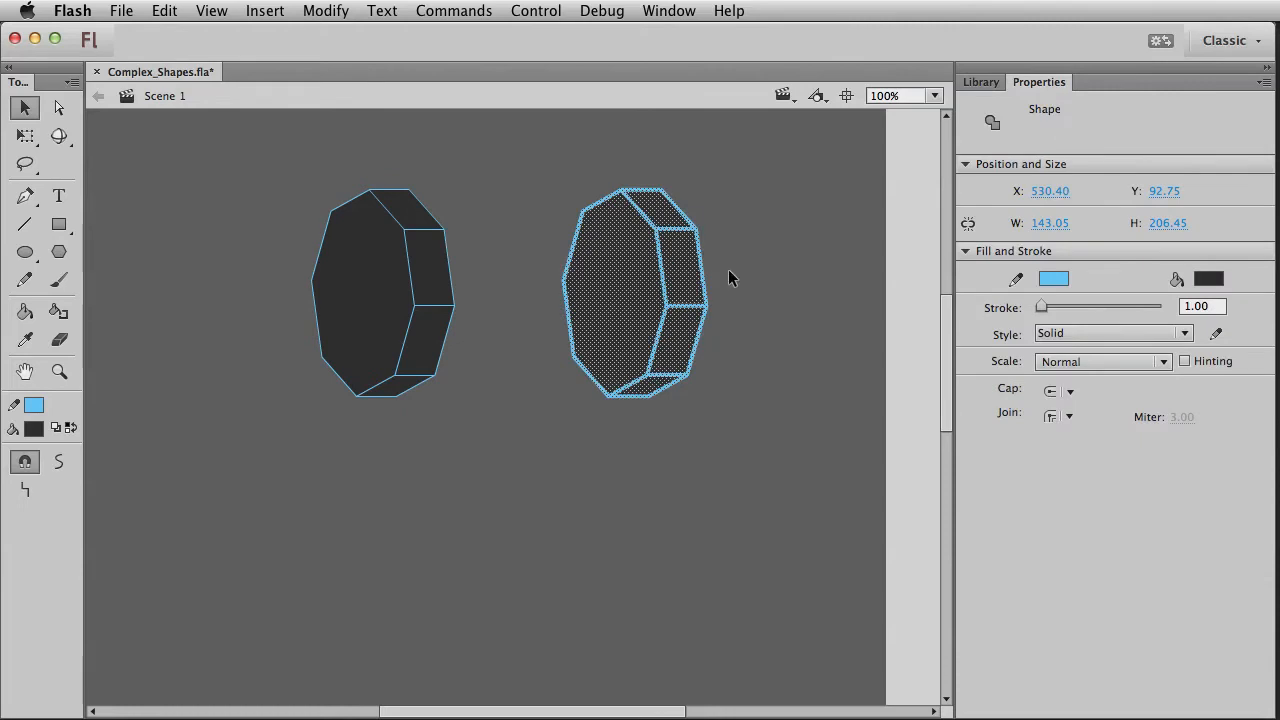
{"action": "key", "text": "q"}
{"action": "left_click_drag", "start_coordinate": [706, 191], "coordinate": [693, 205]}
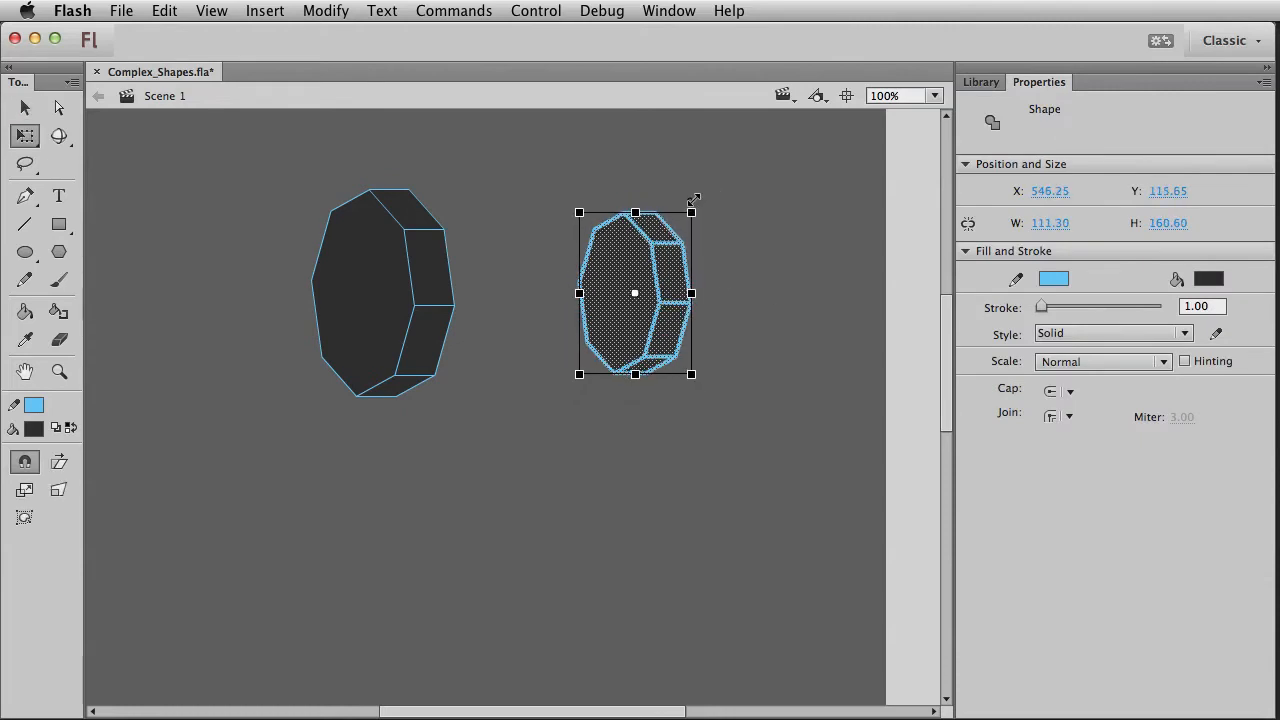
Step: Place the smaller prism against the front face of the large one, nudging it to X 254.65, Y 114.40
{"action": "key", "text": "v"}
{"action": "left_click_drag", "start_coordinate": [663, 354], "coordinate": [368, 302]}
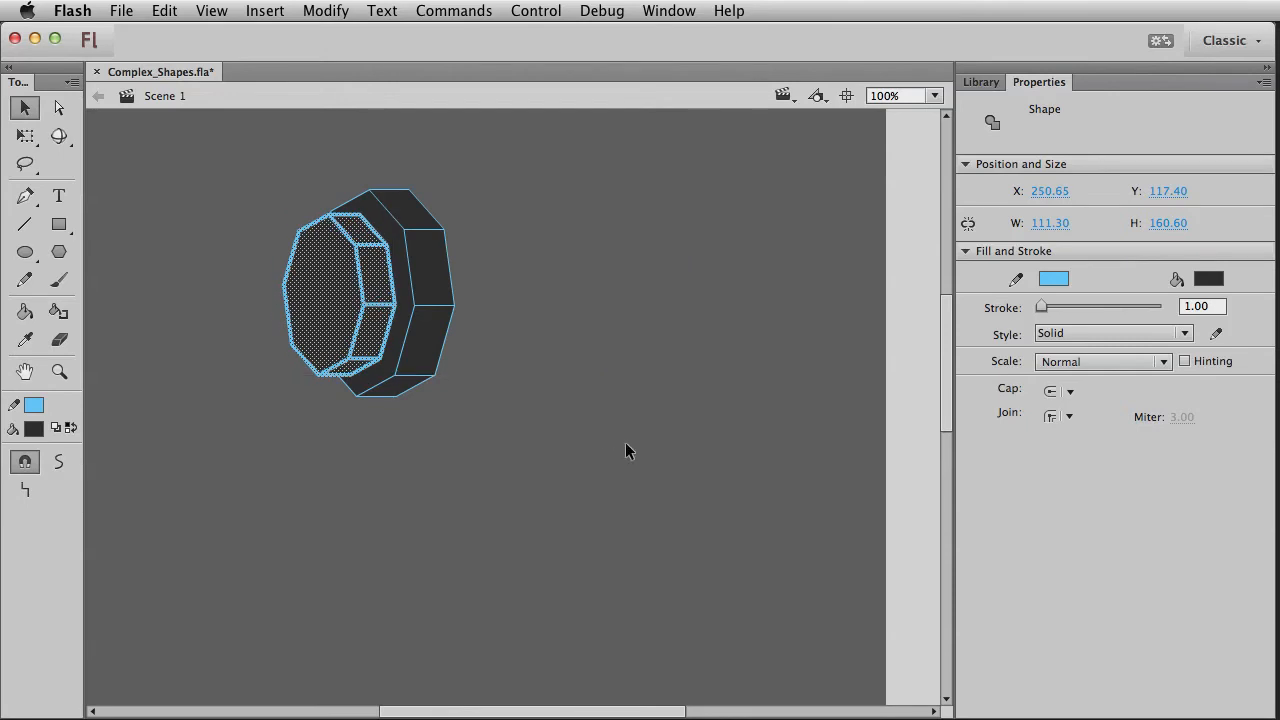
{"action": "key", "text": "Right"}
{"action": "key", "text": "Up"}
{"action": "key", "text": "Right"}
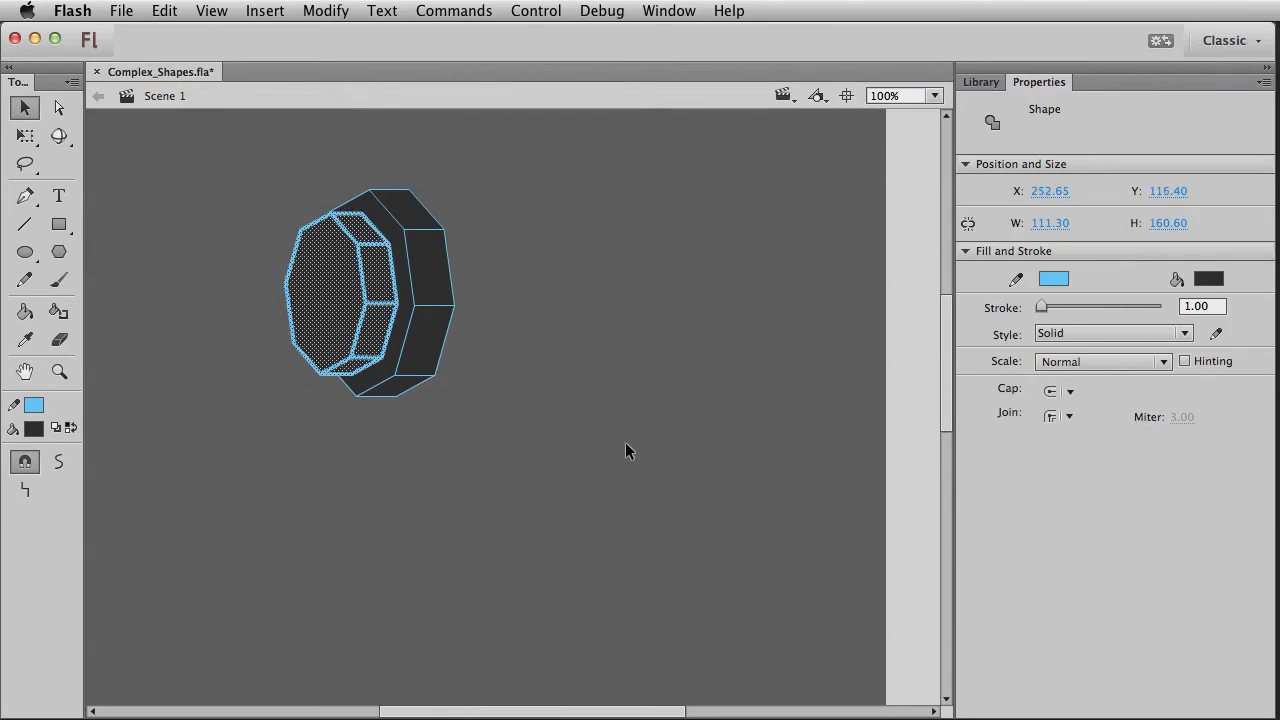
{"action": "key", "text": "Up"}
{"action": "key", "text": "Right"}
{"action": "key", "text": "Right"}
{"action": "key", "text": "Up"}
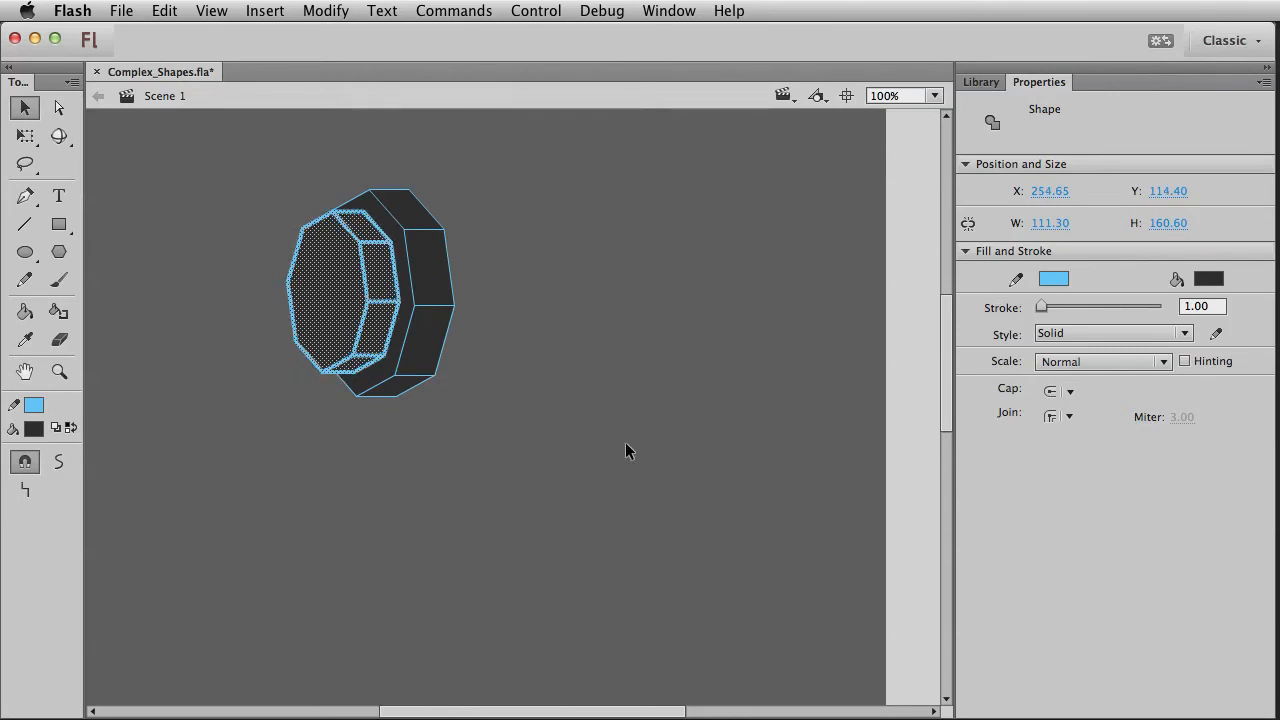
{"action": "left_click", "coordinate": [625, 444]}
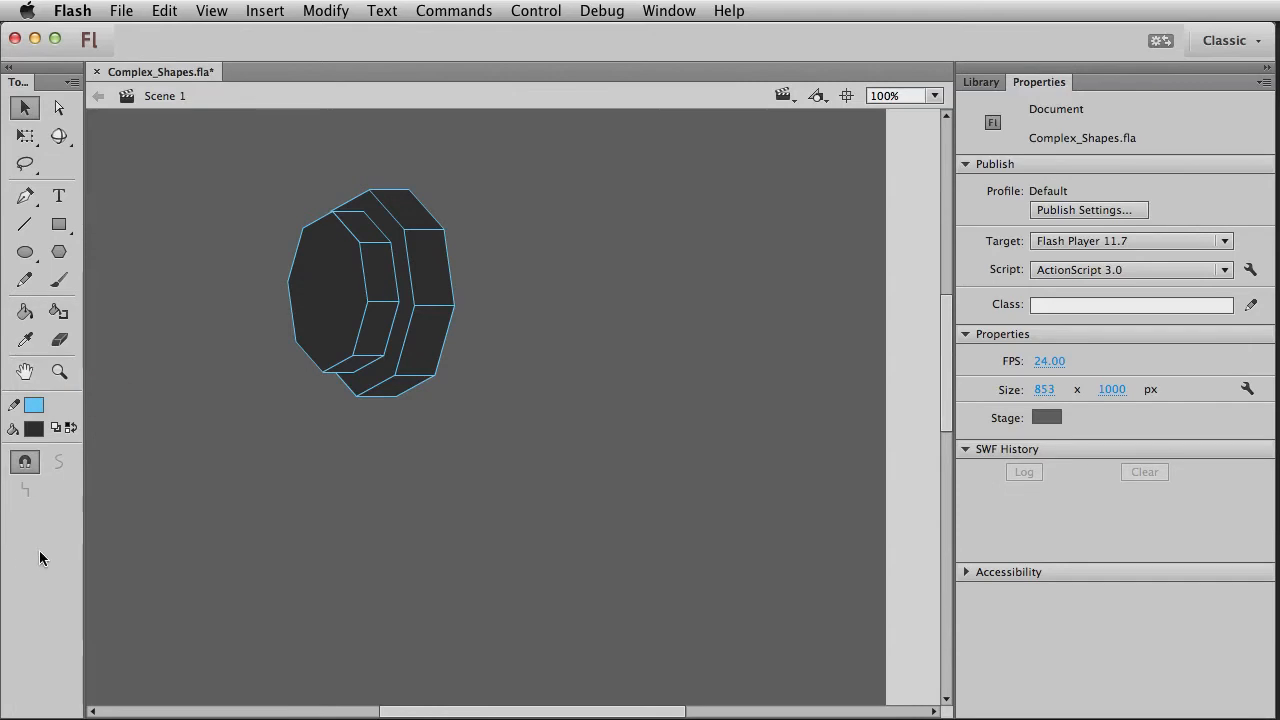
Step: Duplicate the stacked two-prism shape to its right at about X 480, Y 85
{"action": "left_click_drag", "start_coordinate": [586, 466], "coordinate": [194, 64]}
{"action": "left_click_drag", "start_coordinate": [360, 277], "coordinate": [586, 273]}
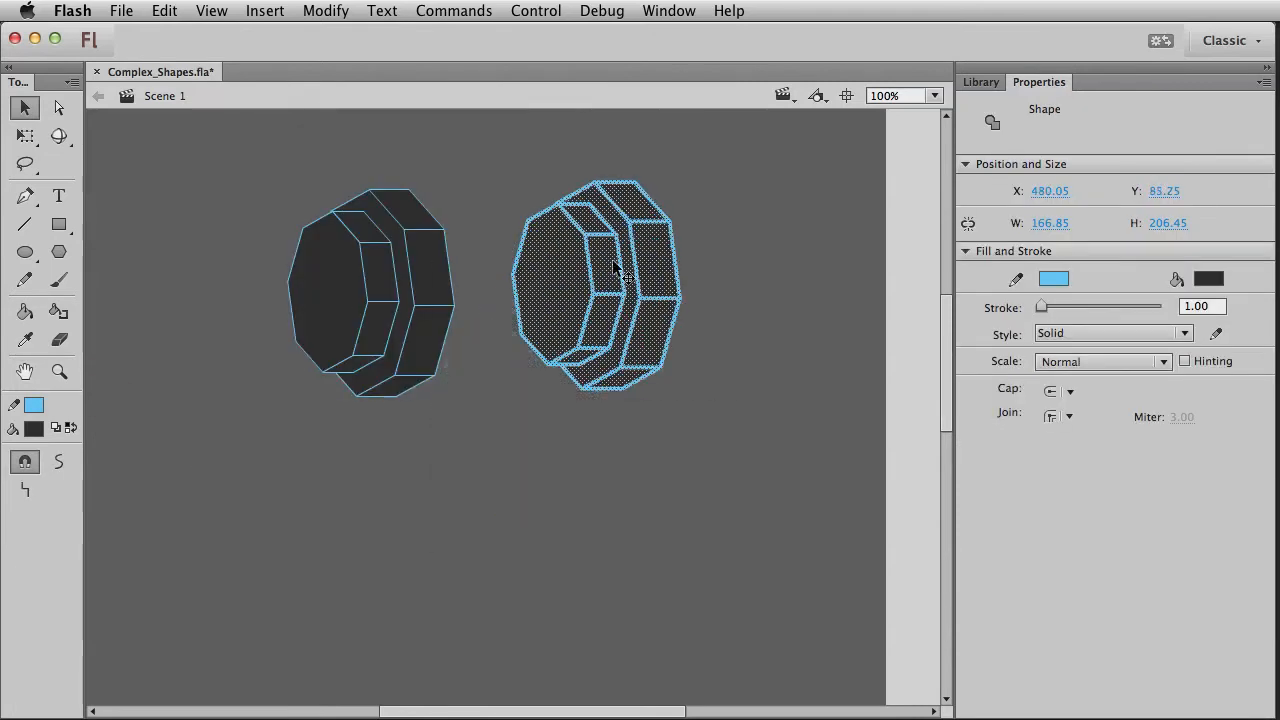
{"action": "left_click", "coordinate": [627, 414]}
Step: Snap the rear corners of the copy's small prism to the matching front corners of its large prism
{"action": "left_click_drag", "start_coordinate": [580, 372], "coordinate": [618, 362]}
{"action": "left_click_drag", "start_coordinate": [627, 296], "coordinate": [642, 297]}
{"action": "left_click_drag", "start_coordinate": [618, 240], "coordinate": [596, 195]}
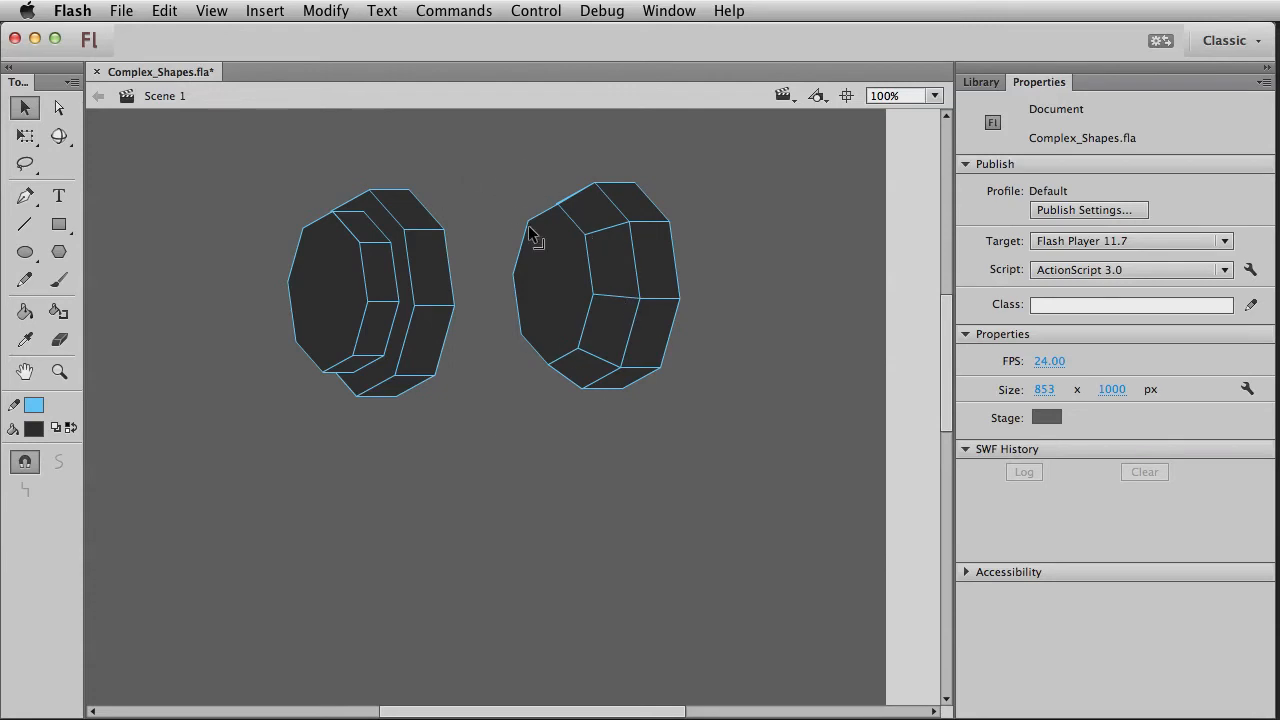
Step: Move the tapered shape further right, then attach a scaled-down copy of it to its front face
{"action": "left_click_drag", "start_coordinate": [499, 154], "coordinate": [748, 443]}
{"action": "left_click_drag", "start_coordinate": [640, 330], "coordinate": [736, 360]}
{"action": "key", "text": "super+c"}
{"action": "key", "text": "super+v"}
{"action": "key", "text": "q"}
{"action": "left_click_drag", "start_coordinate": [603, 310], "coordinate": [583, 334]}
{"action": "key", "text": "v"}
{"action": "left_click_drag", "start_coordinate": [491, 405], "coordinate": [591, 299]}
{"action": "left_click", "coordinate": [596, 553]}
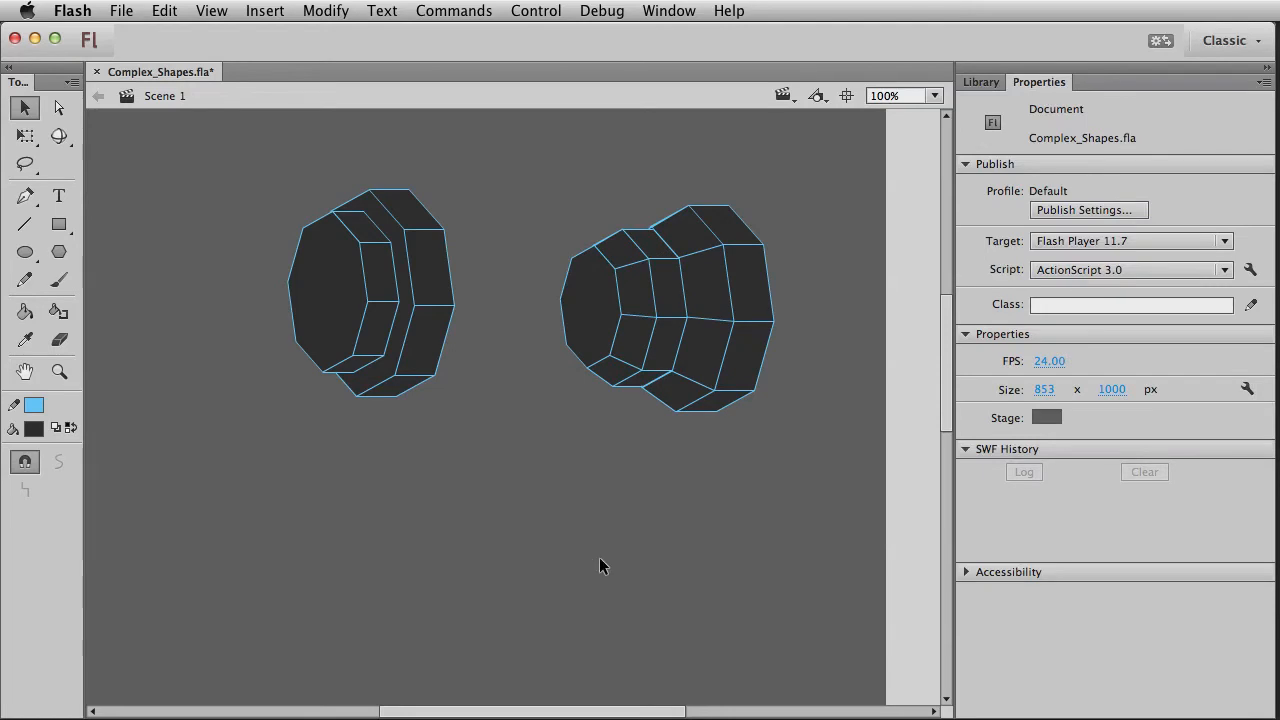
Step: Taper the combined shape toward its small end with a Distort transform
{"action": "mouse_move", "coordinate": [843, 486]}
{"action": "left_mouse_down"}
{"action": "mouse_move", "coordinate": [648, 258]}
{"action": "mouse_move", "coordinate": [534, 156]}
{"action": "left_mouse_up"}
{"action": "key", "text": "q"}
{"action": "left_click", "coordinate": [59, 489]}
{"action": "left_click_drag", "start_coordinate": [560, 412], "coordinate": [558, 392]}
{"action": "key", "text": "v"}
{"action": "left_click", "coordinate": [595, 368]}
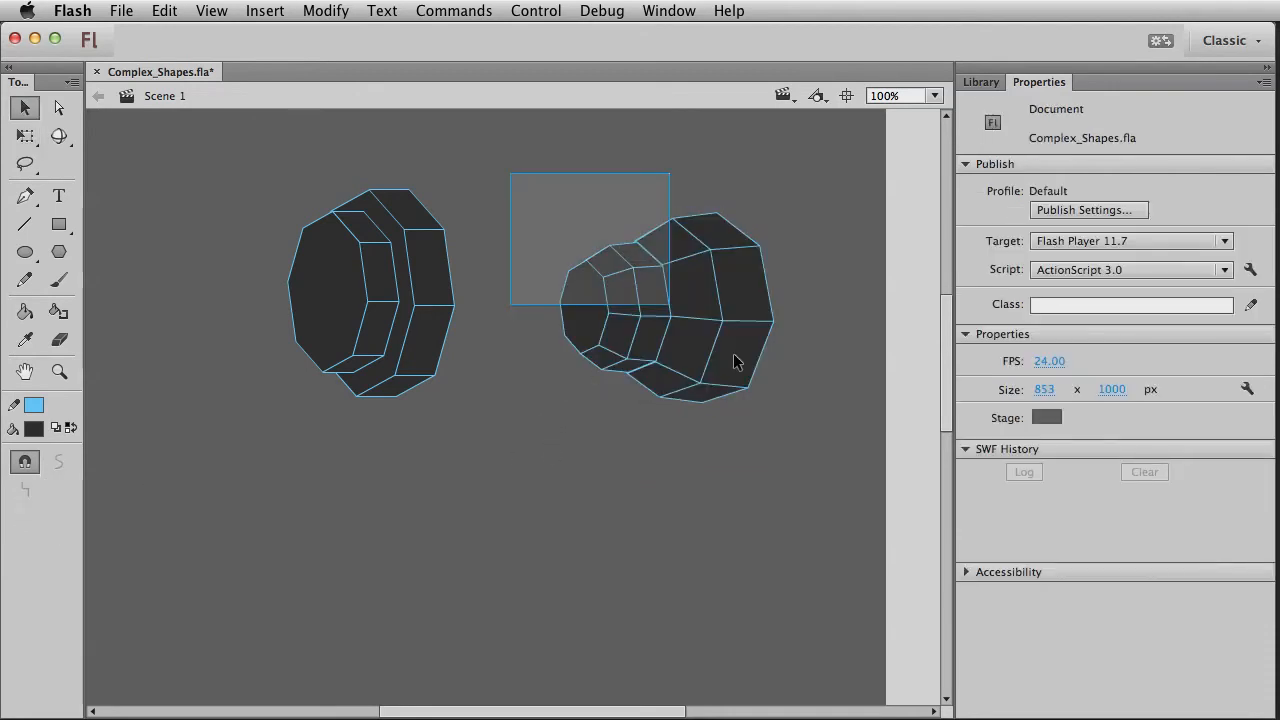
Step: Rotate the combined faceted shape clockwise until its small end faces up, then deselect it
{"action": "left_click_drag", "start_coordinate": [515, 180], "coordinate": [829, 468]}
{"action": "key", "text": "q"}
{"action": "left_click_drag", "start_coordinate": [786, 216], "coordinate": [790, 390]}
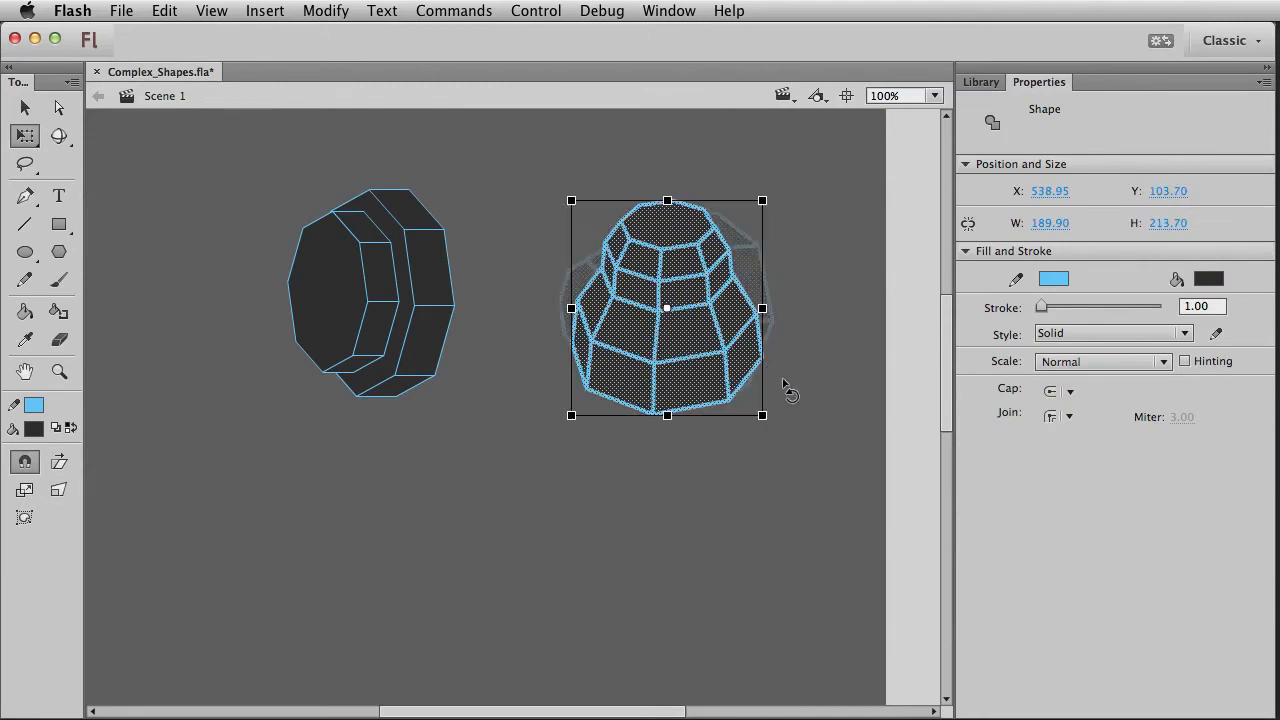
{"action": "key", "text": "v"}
{"action": "left_click", "coordinate": [594, 526]}
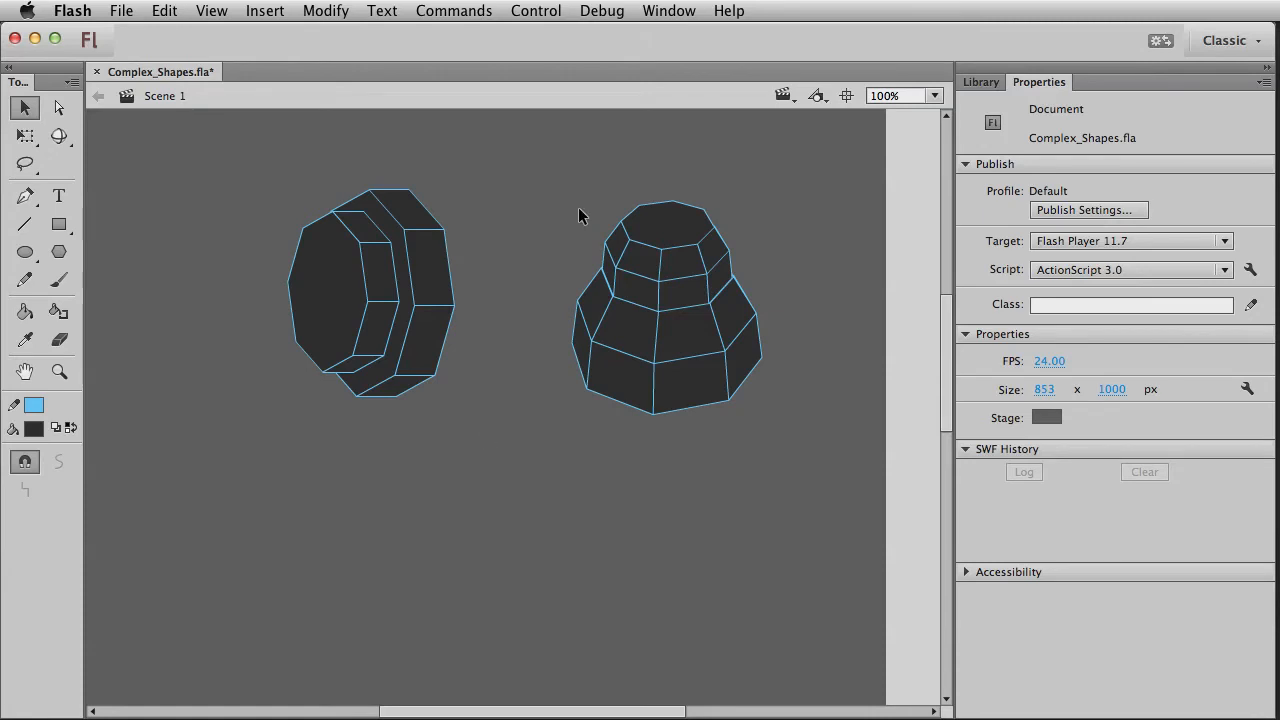
Step: Draw a stepped chain of straight and slanted lines descending leftward below the wheel-like shape, and lengthen its top line to the left
{"action": "left_click", "coordinate": [57, 225]}
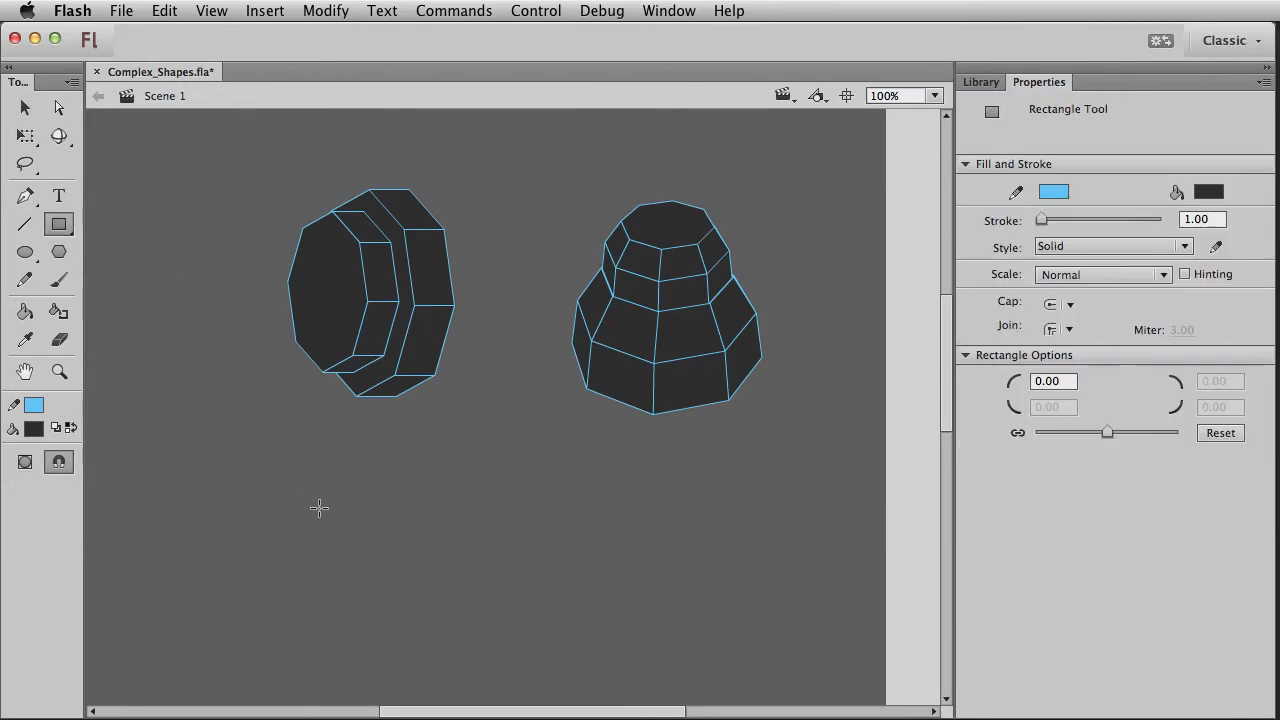
{"action": "left_click", "coordinate": [25, 224]}
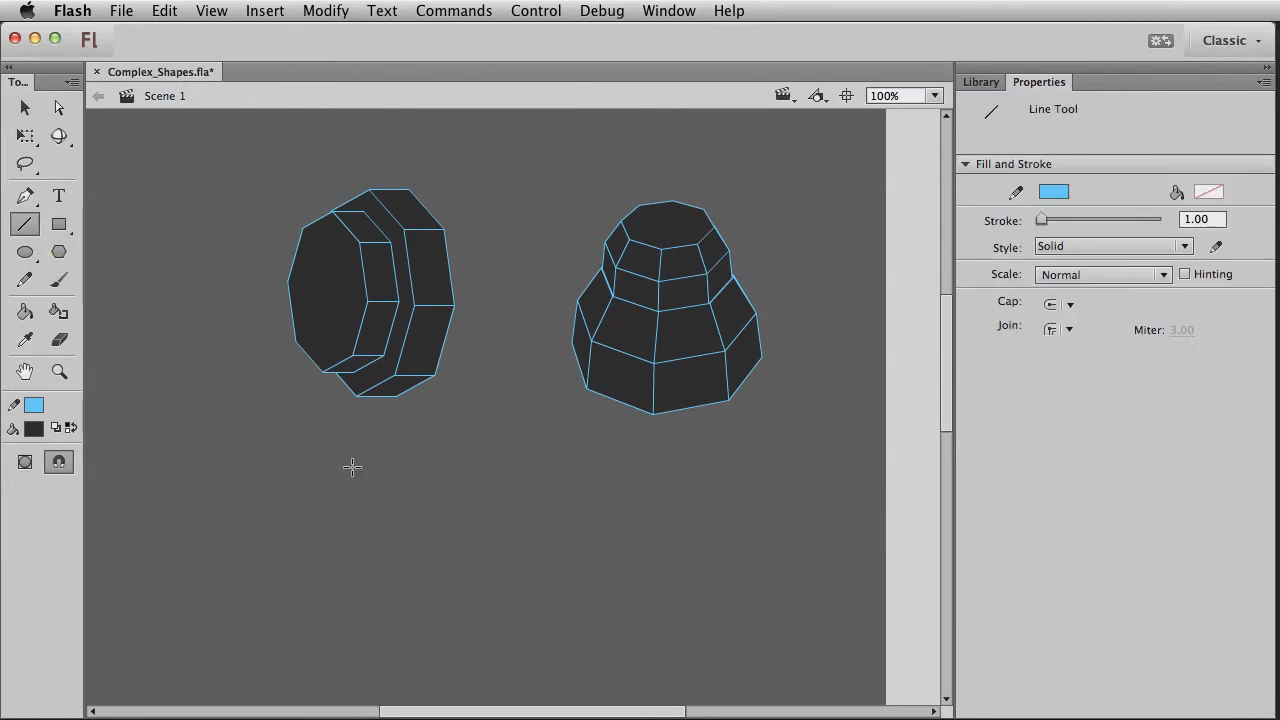
{"action": "scroll", "coordinate": [436, 462], "scroll_direction": "down", "scroll_amount": 2}
{"action": "mouse_move", "coordinate": [356, 455]}
{"action": "left_mouse_down"}
{"action": "mouse_move", "coordinate": [450, 470]}
{"action": "mouse_move", "coordinate": [451, 455]}
{"action": "left_mouse_up"}
{"action": "mouse_move", "coordinate": [450, 455]}
{"action": "left_mouse_down"}
{"action": "mouse_move", "coordinate": [421, 553]}
{"action": "mouse_move", "coordinate": [387, 553]}
{"action": "mouse_move", "coordinate": [388, 610]}
{"action": "left_mouse_up"}
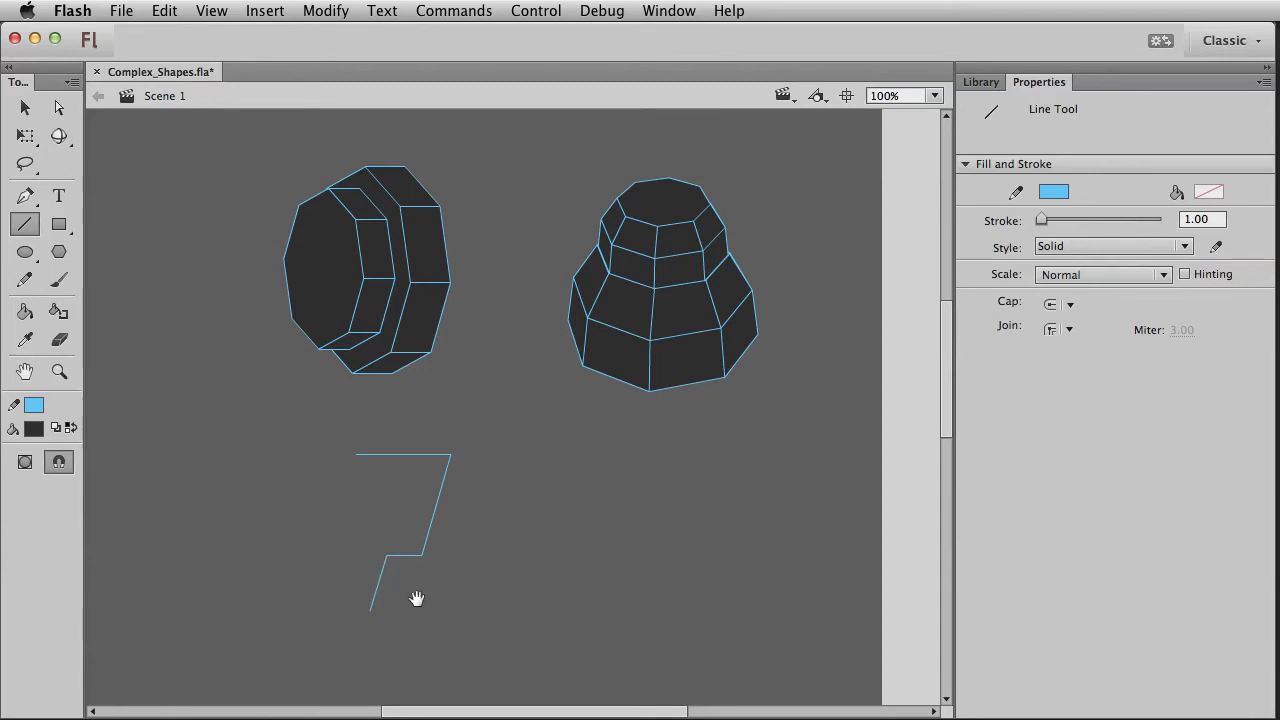
{"action": "scroll", "coordinate": [414, 600], "scroll_direction": "down", "scroll_amount": 3}
{"action": "scroll", "coordinate": [414, 600], "scroll_direction": "left", "scroll_amount": 2}
{"action": "mouse_move", "coordinate": [418, 538]}
{"action": "left_mouse_down"}
{"action": "mouse_move", "coordinate": [374, 540]}
{"action": "mouse_move", "coordinate": [386, 538]}
{"action": "mouse_move", "coordinate": [385, 595]}
{"action": "mouse_move", "coordinate": [385, 582]}
{"action": "left_mouse_up"}
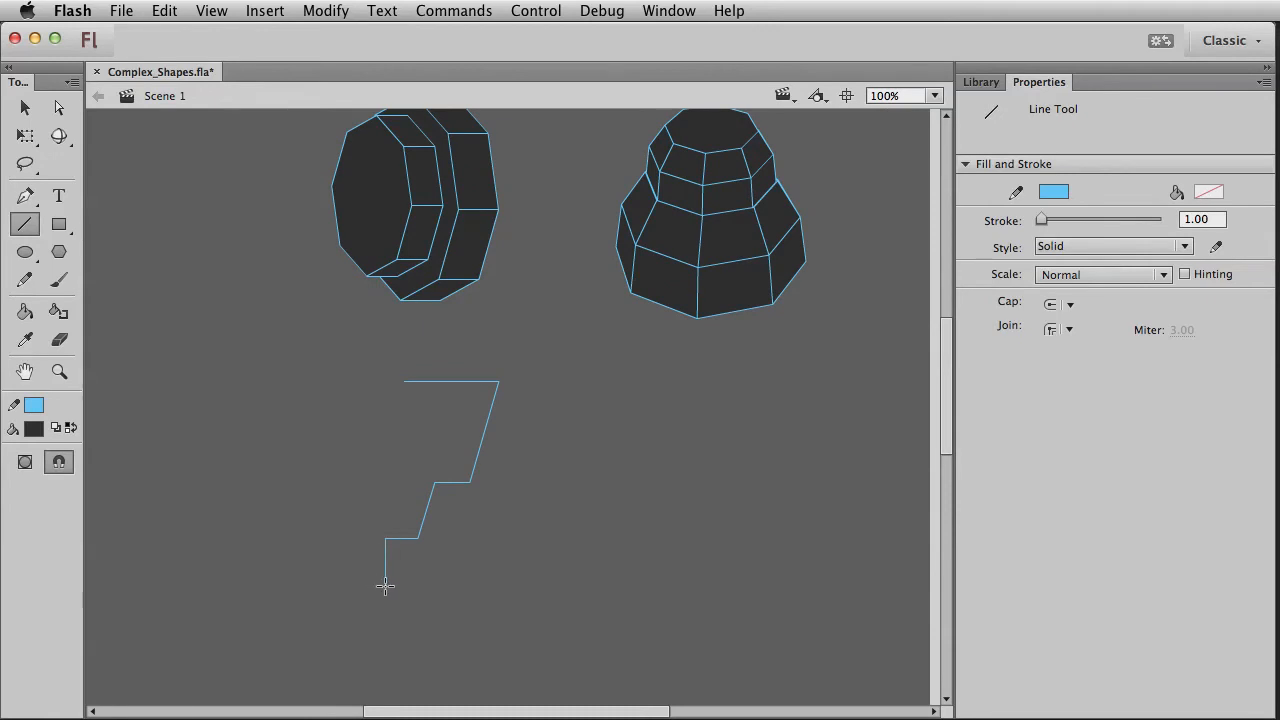
{"action": "key", "text": "v"}
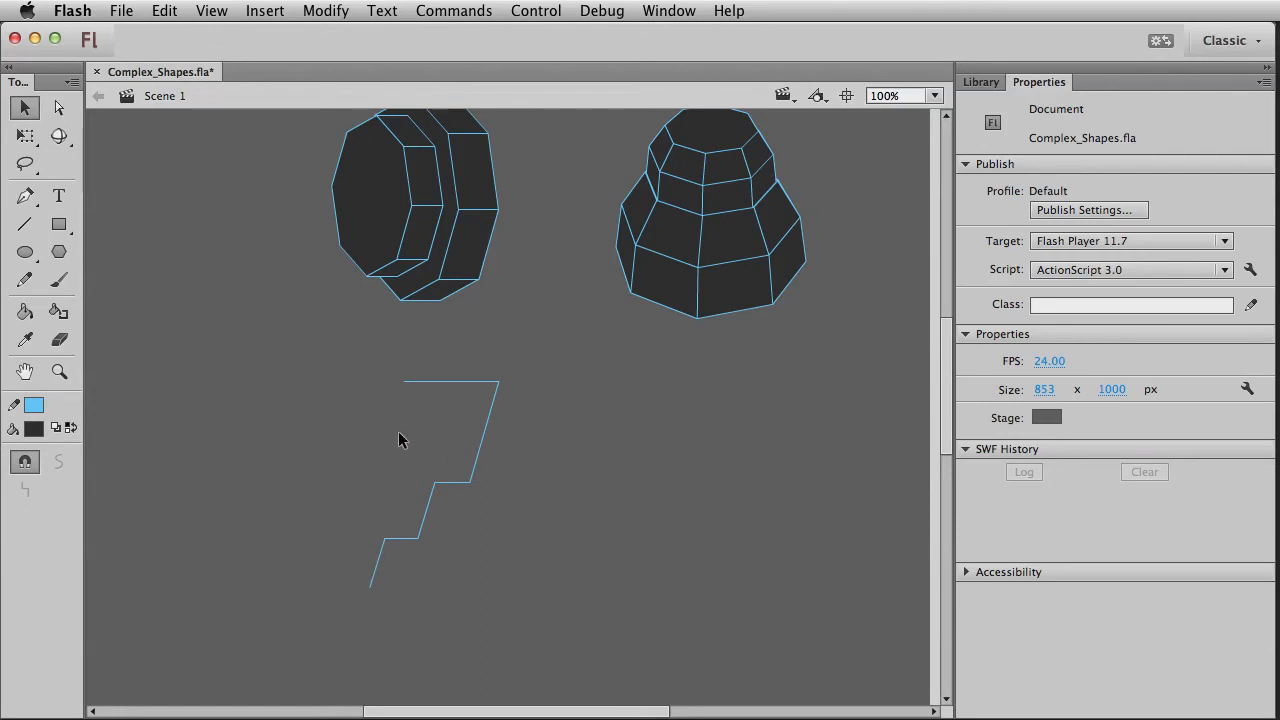
{"action": "left_click_drag", "start_coordinate": [402, 382], "coordinate": [350, 380]}
Step: Add a small hooked notch at the chain's lower end with object snapping turned off, and shorten its upright edge
{"action": "left_click", "coordinate": [26, 226]}
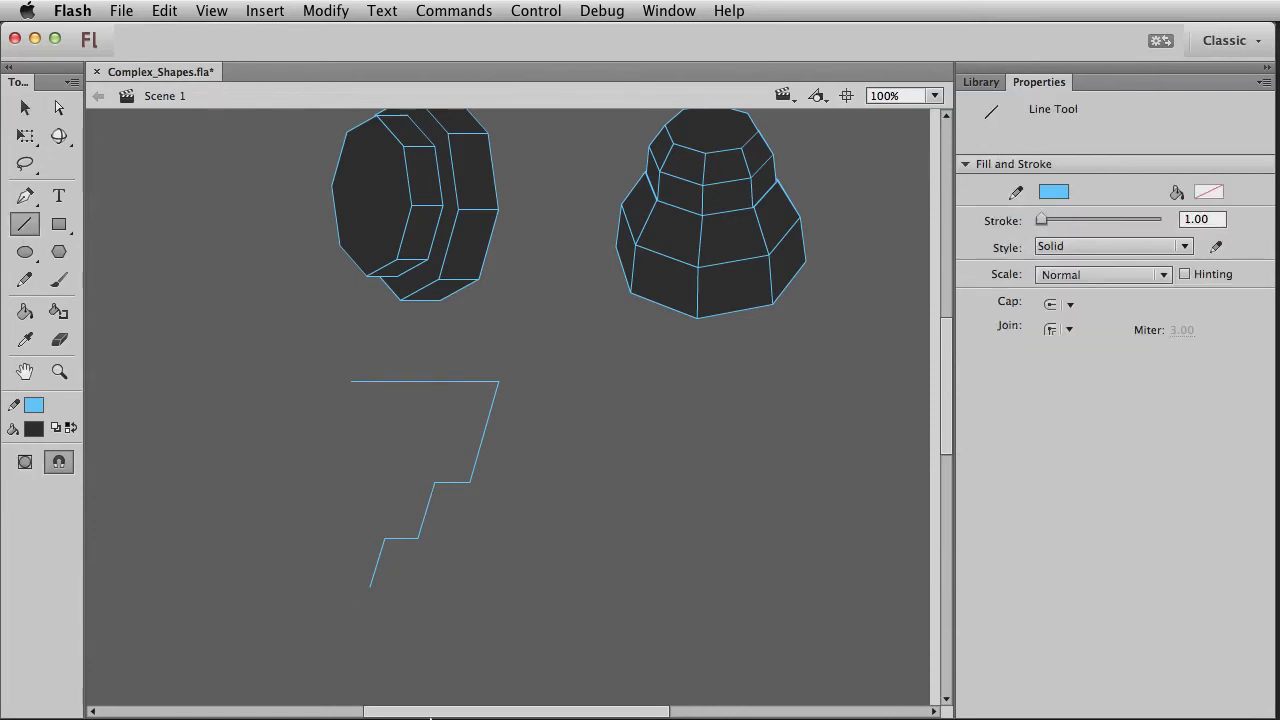
{"action": "left_click_drag", "start_coordinate": [369, 585], "coordinate": [354, 582]}
{"action": "left_click_drag", "start_coordinate": [362, 553], "coordinate": [360, 552]}
{"action": "left_click", "coordinate": [58, 461]}
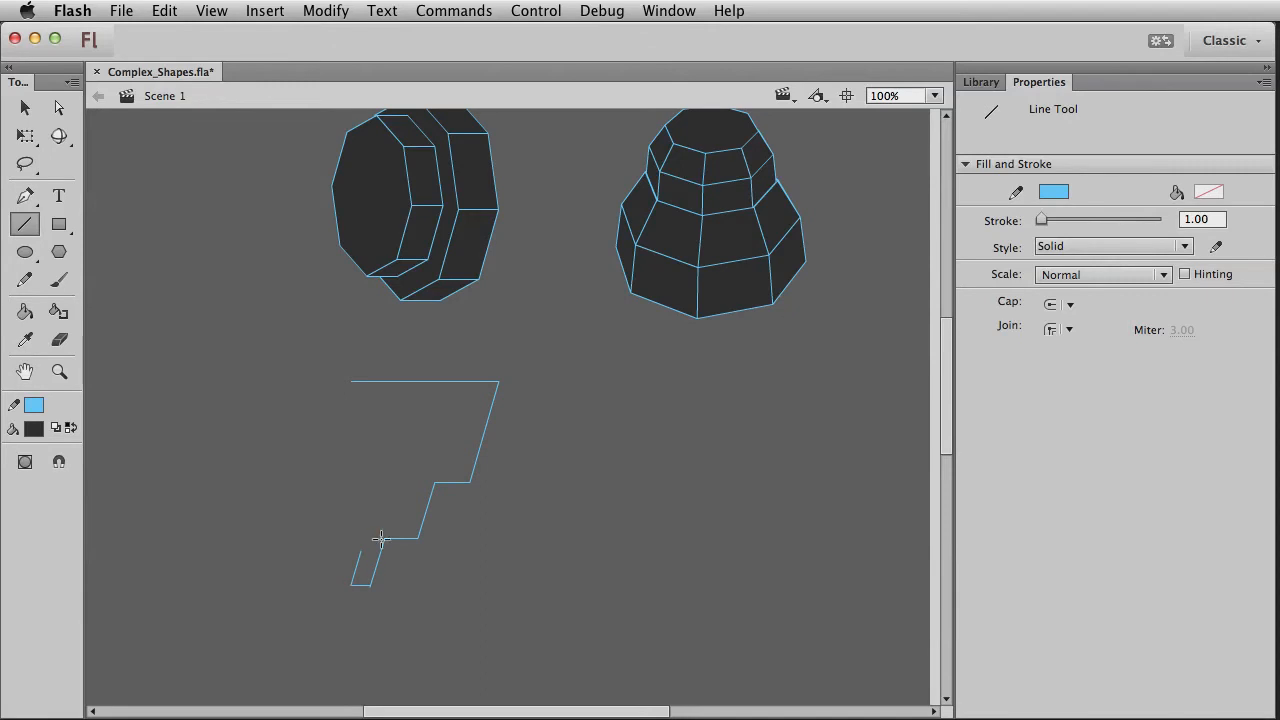
{"action": "key", "text": "v"}
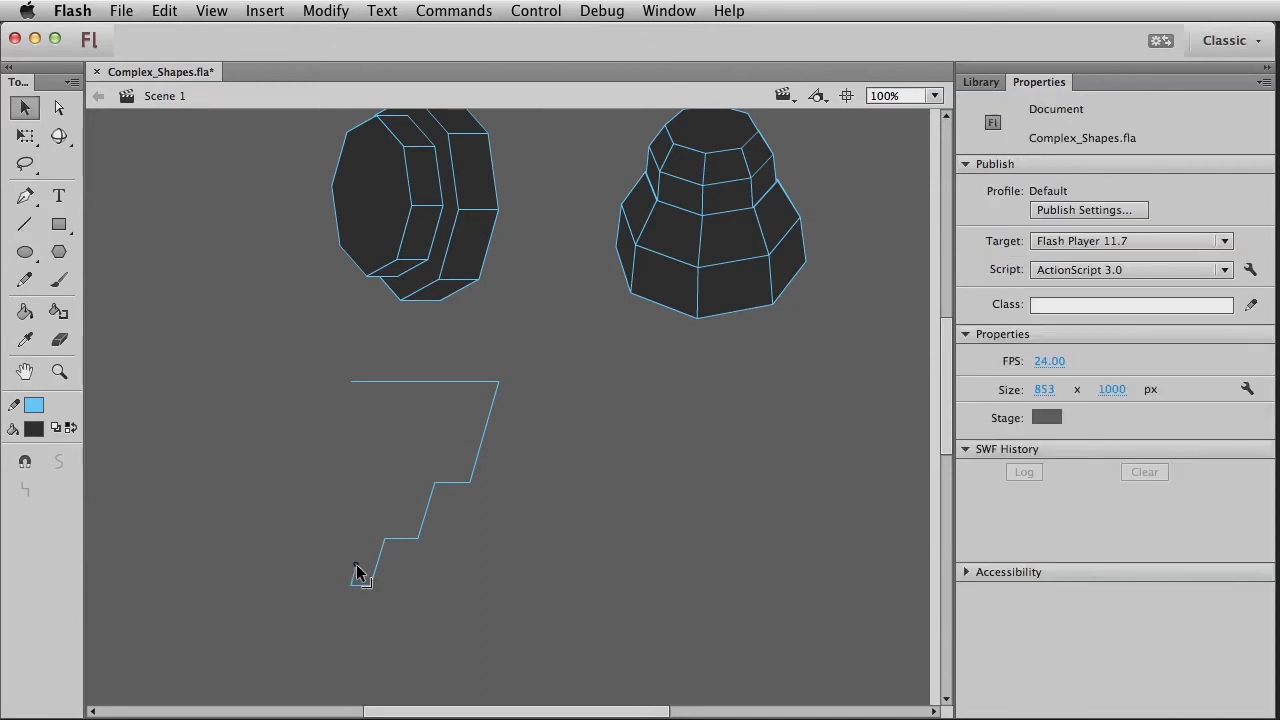
Step: Extend the chain with a short ledge and a long slanted line beyond the notch, and delete the overshooting line ends there
{"action": "left_click", "coordinate": [25, 224]}
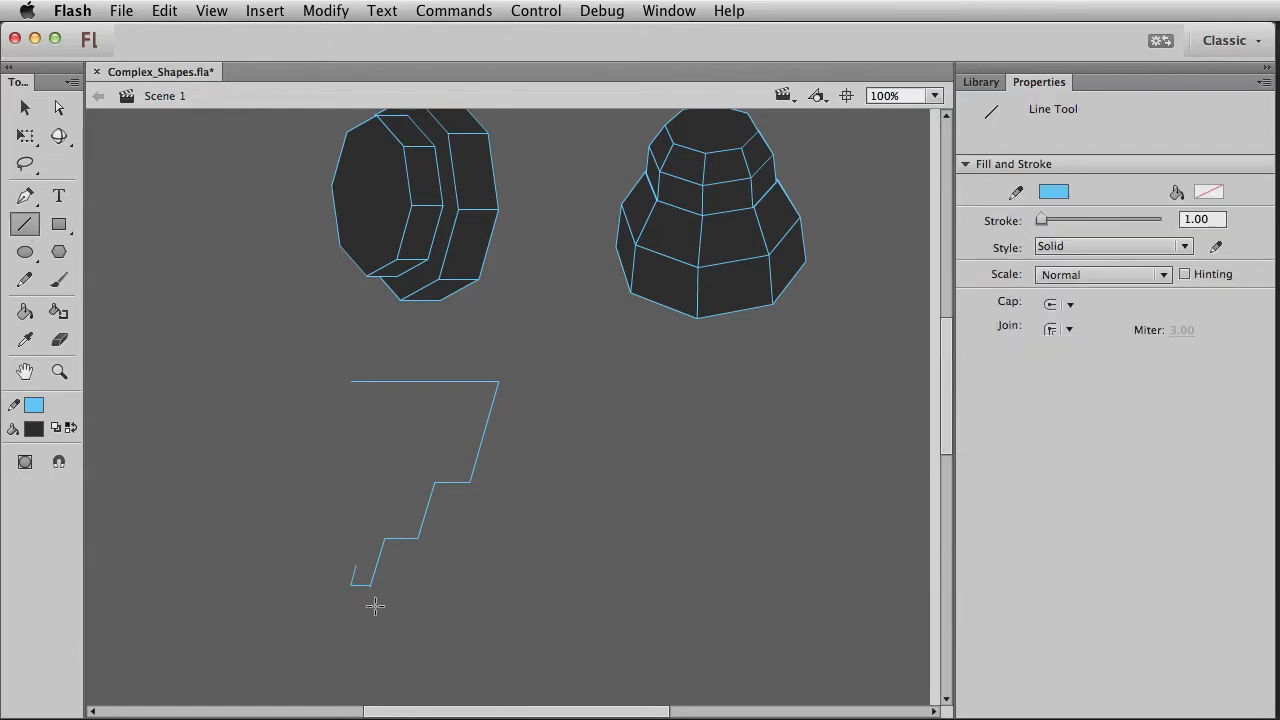
{"action": "mouse_move", "coordinate": [345, 568]}
{"action": "left_mouse_down"}
{"action": "mouse_move", "coordinate": [361, 566]}
{"action": "mouse_move", "coordinate": [322, 651]}
{"action": "left_mouse_up"}
{"action": "key", "text": "v"}
{"action": "left_click", "coordinate": [328, 633]}
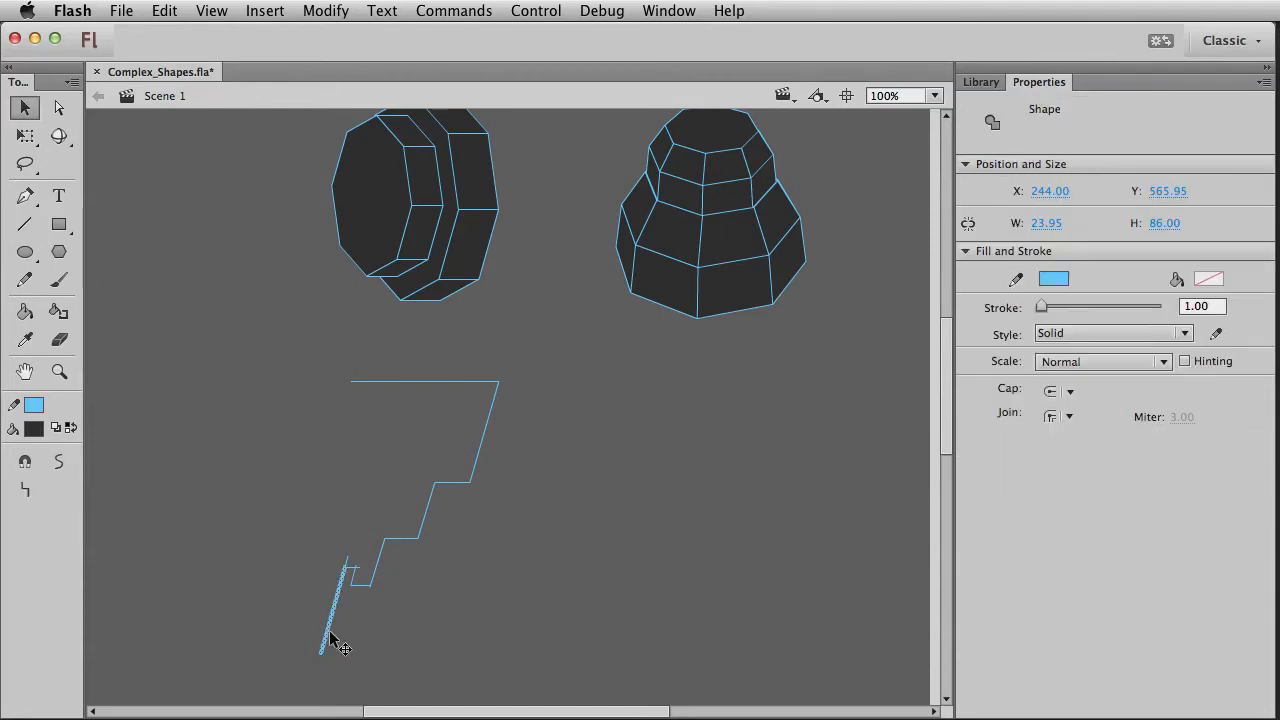
{"action": "left_click", "coordinate": [349, 563]}
{"action": "left_click", "coordinate": [356, 569]}
{"action": "left_click", "coordinate": [357, 571]}
{"action": "left_click", "coordinate": [358, 572]}
{"action": "key", "text": "Delete"}
{"action": "left_click", "coordinate": [358, 568]}
{"action": "key", "text": "Delete"}
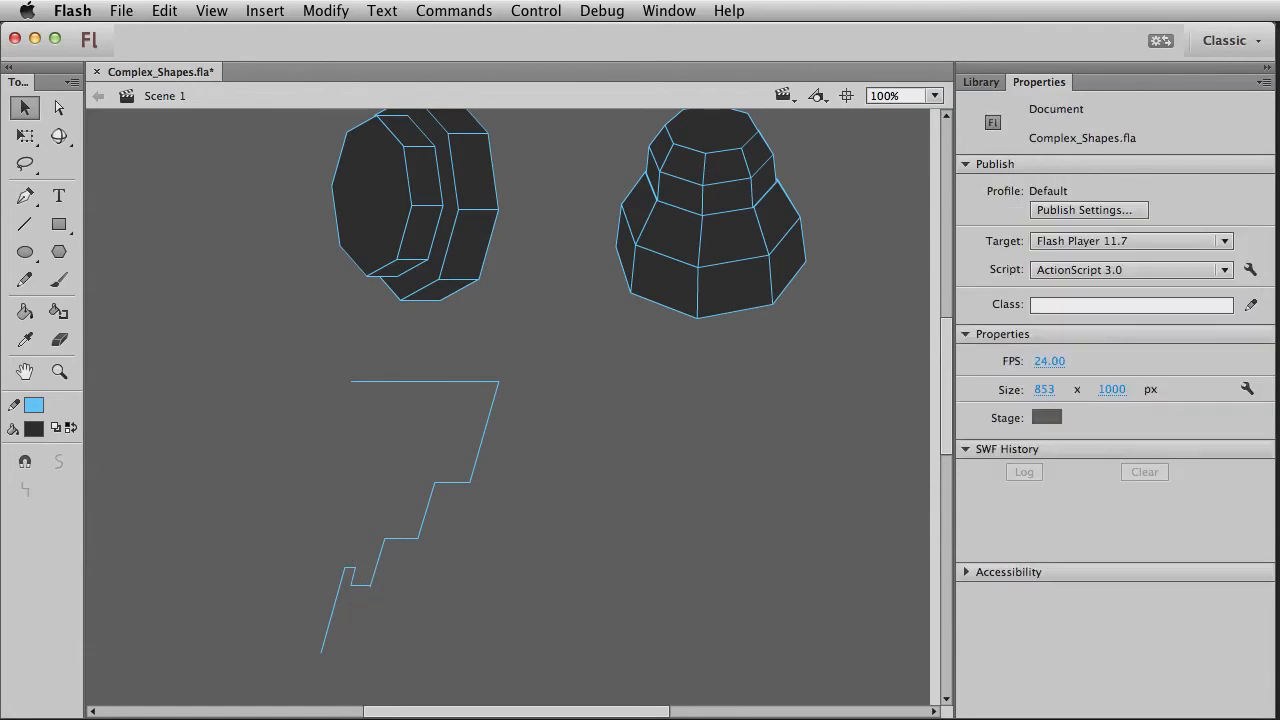
Step: Close the outline with a short bottom edge and a long slanted left edge, and delete the line ends overshooting its corners
{"action": "left_click", "coordinate": [25, 224]}
{"action": "mouse_move", "coordinate": [327, 647]}
{"action": "left_mouse_down"}
{"action": "mouse_move", "coordinate": [280, 648]}
{"action": "mouse_move", "coordinate": [331, 508]}
{"action": "mouse_move", "coordinate": [349, 369]}
{"action": "mouse_move", "coordinate": [354, 381]}
{"action": "left_mouse_up"}
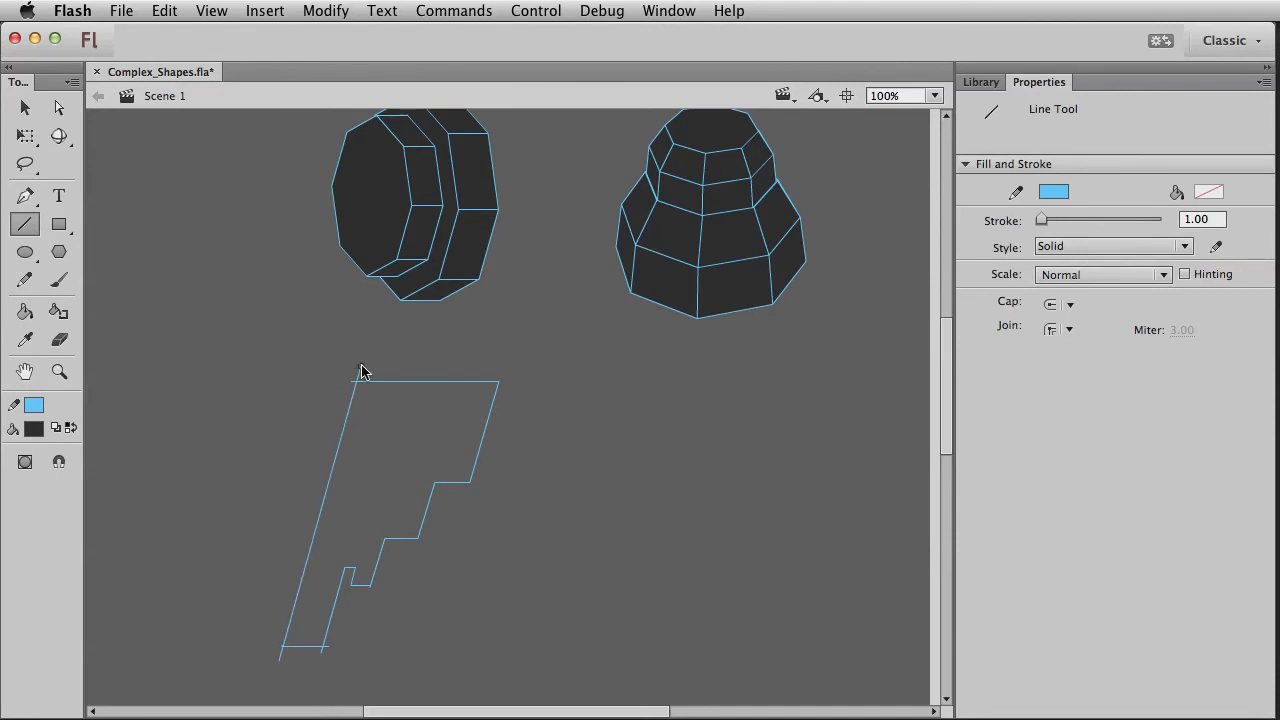
{"action": "key", "text": "v"}
{"action": "left_click", "coordinate": [354, 381]}
{"action": "key", "text": "BackSpace"}
{"action": "left_click", "coordinate": [360, 373]}
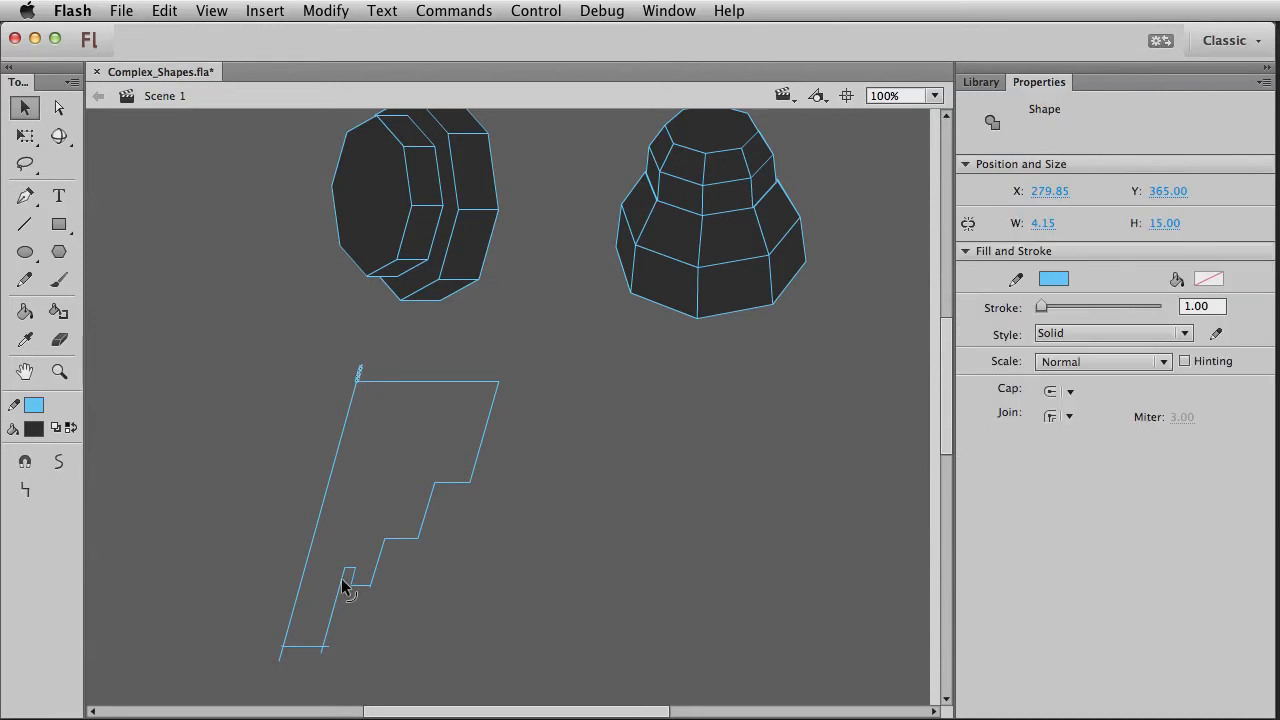
{"action": "key", "text": "BackSpace"}
{"action": "left_click", "coordinate": [282, 648]}
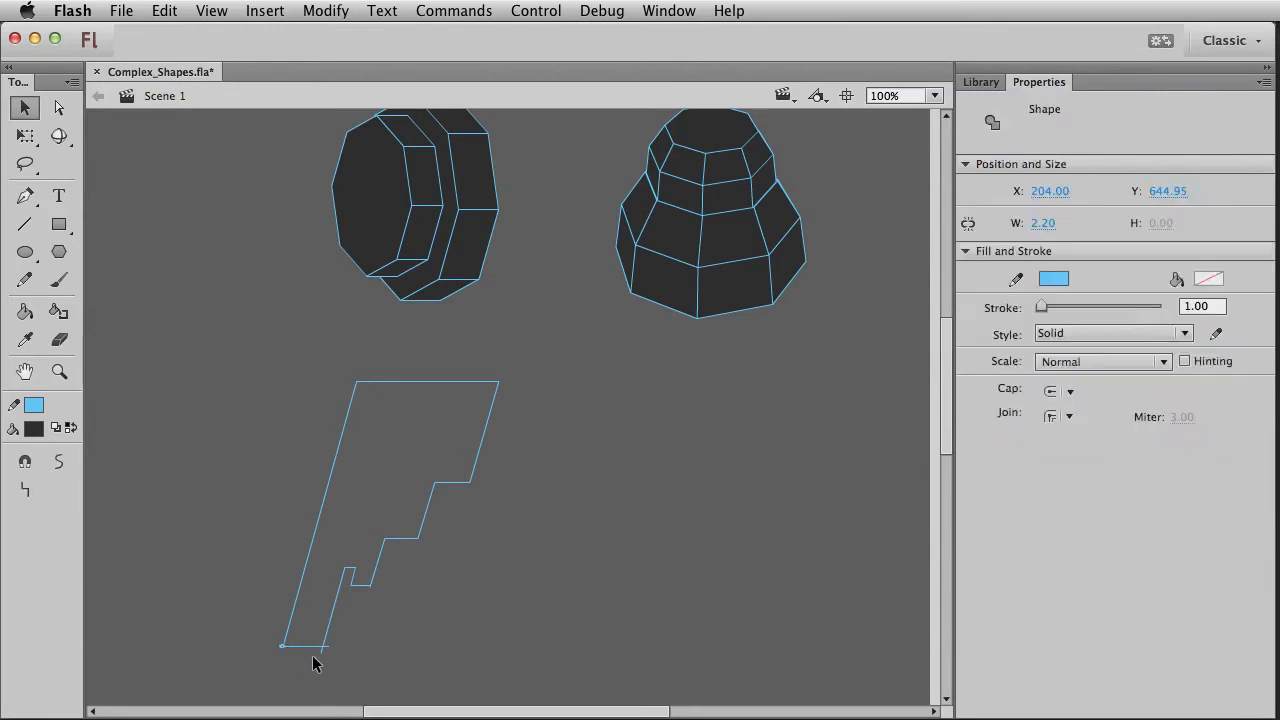
{"action": "key", "text": "BackSpace"}
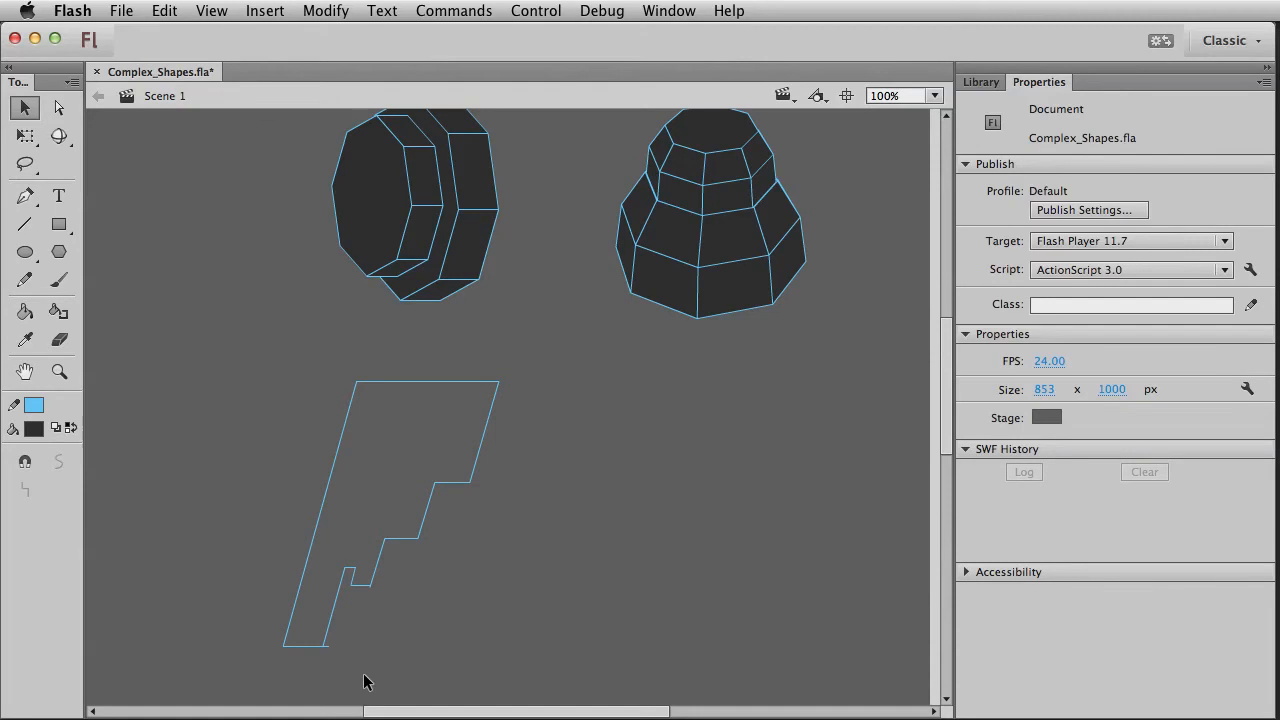
{"action": "left_click", "coordinate": [334, 650]}
{"action": "left_click", "coordinate": [406, 686]}
Step: Draw a horizontal line across the outline's long left edge and a slanted line parallel to that edge up through the top edge
{"action": "left_click", "coordinate": [25, 224]}
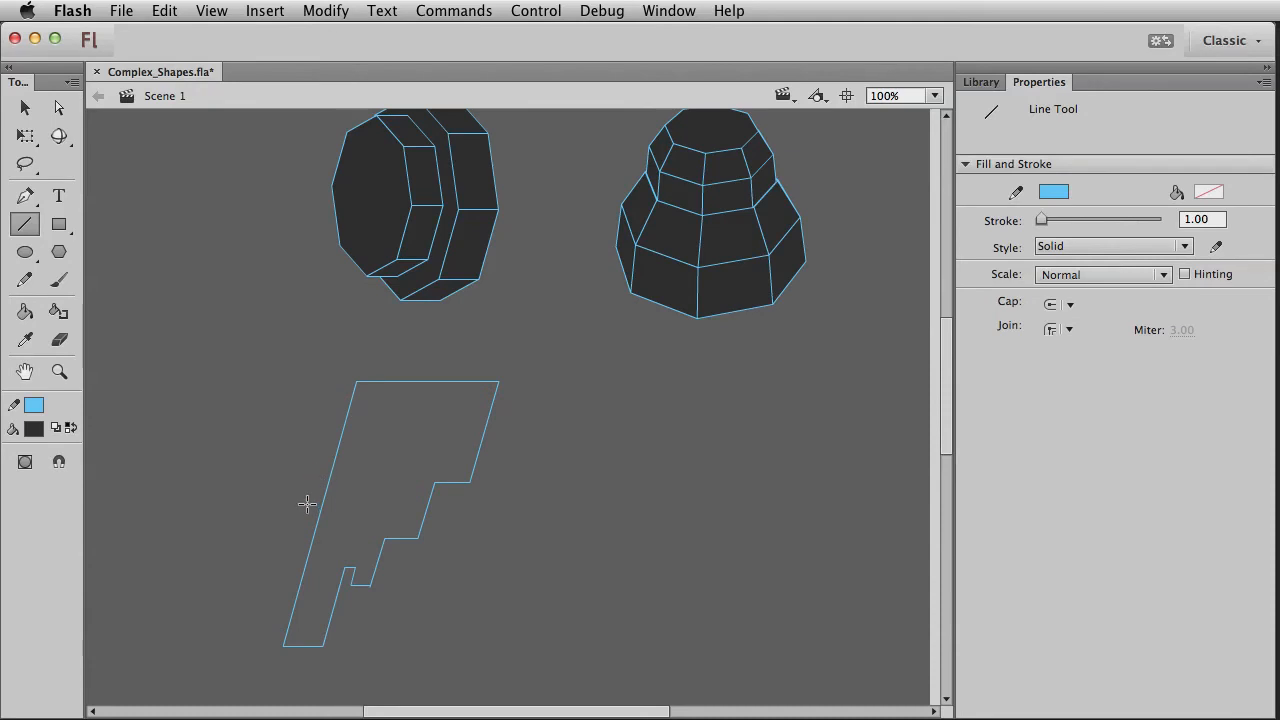
{"action": "mouse_move", "coordinate": [308, 508]}
{"action": "left_mouse_down"}
{"action": "mouse_move", "coordinate": [358, 509]}
{"action": "mouse_move", "coordinate": [404, 416]}
{"action": "mouse_move", "coordinate": [394, 426]}
{"action": "mouse_move", "coordinate": [452, 409]}
{"action": "left_mouse_up"}
{"action": "key", "text": "super+z"}
{"action": "left_click_drag", "start_coordinate": [358, 517], "coordinate": [397, 393]}
Step: Delete the cut-off upper-left section of the outline and the overshooting line ends, forming a step in the left edge
{"action": "key", "text": "v"}
{"action": "left_click", "coordinate": [397, 374]}
{"action": "left_click", "coordinate": [390, 382]}
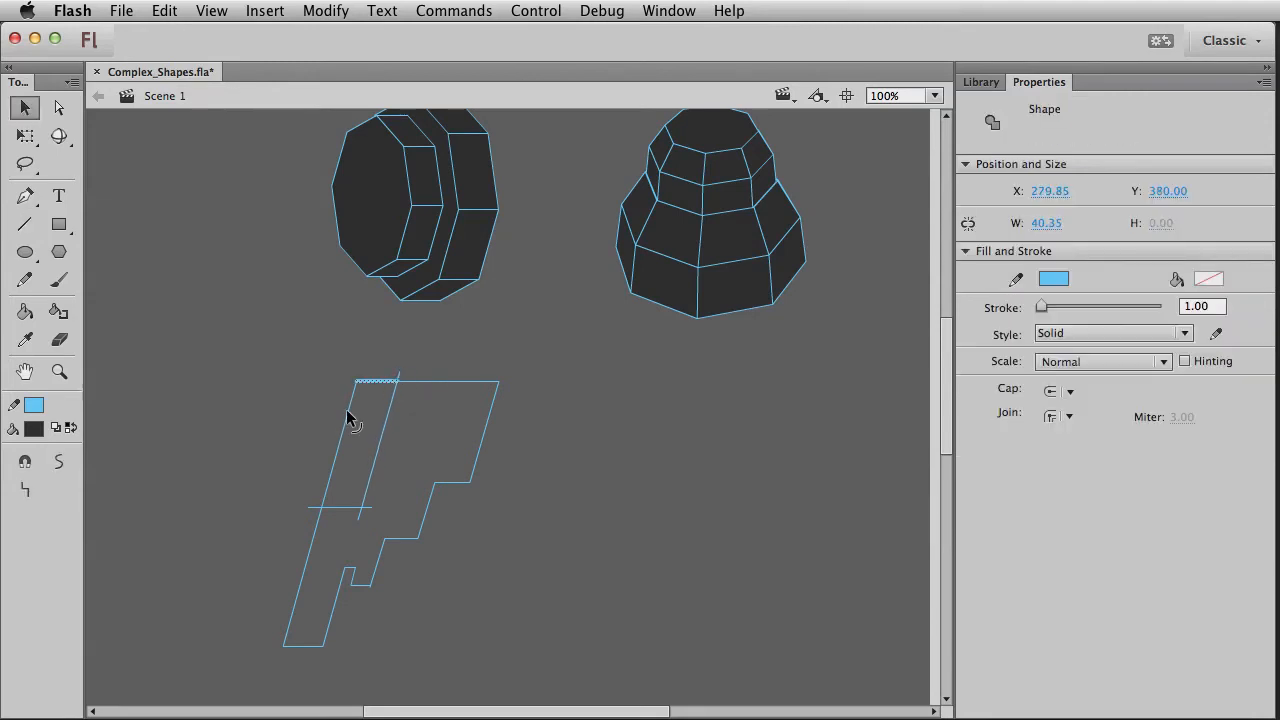
{"action": "key", "text": "Delete"}
{"action": "left_click", "coordinate": [346, 420]}
{"action": "key", "text": "Delete"}
{"action": "left_click", "coordinate": [316, 508]}
{"action": "key", "text": "Delete"}
{"action": "left_click", "coordinate": [368, 509]}
{"action": "key", "text": "Delete"}
{"action": "left_click", "coordinate": [400, 376]}
{"action": "key", "text": "Delete"}
Step: Shift the whole stepped outline to the left and place a duplicate of it on its right
{"action": "mouse_move", "coordinate": [546, 346]}
{"action": "left_mouse_down"}
{"action": "mouse_move", "coordinate": [280, 668]}
{"action": "mouse_move", "coordinate": [178, 702]}
{"action": "left_mouse_up"}
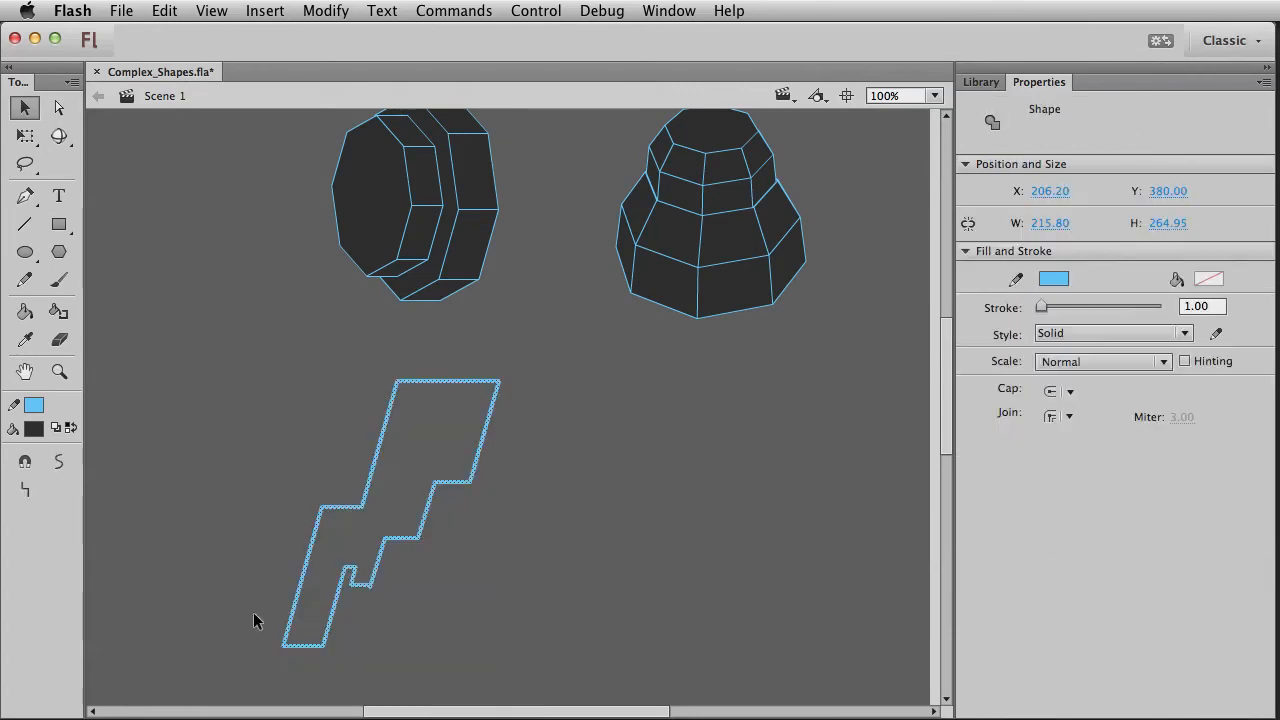
{"action": "left_click", "coordinate": [371, 594]}
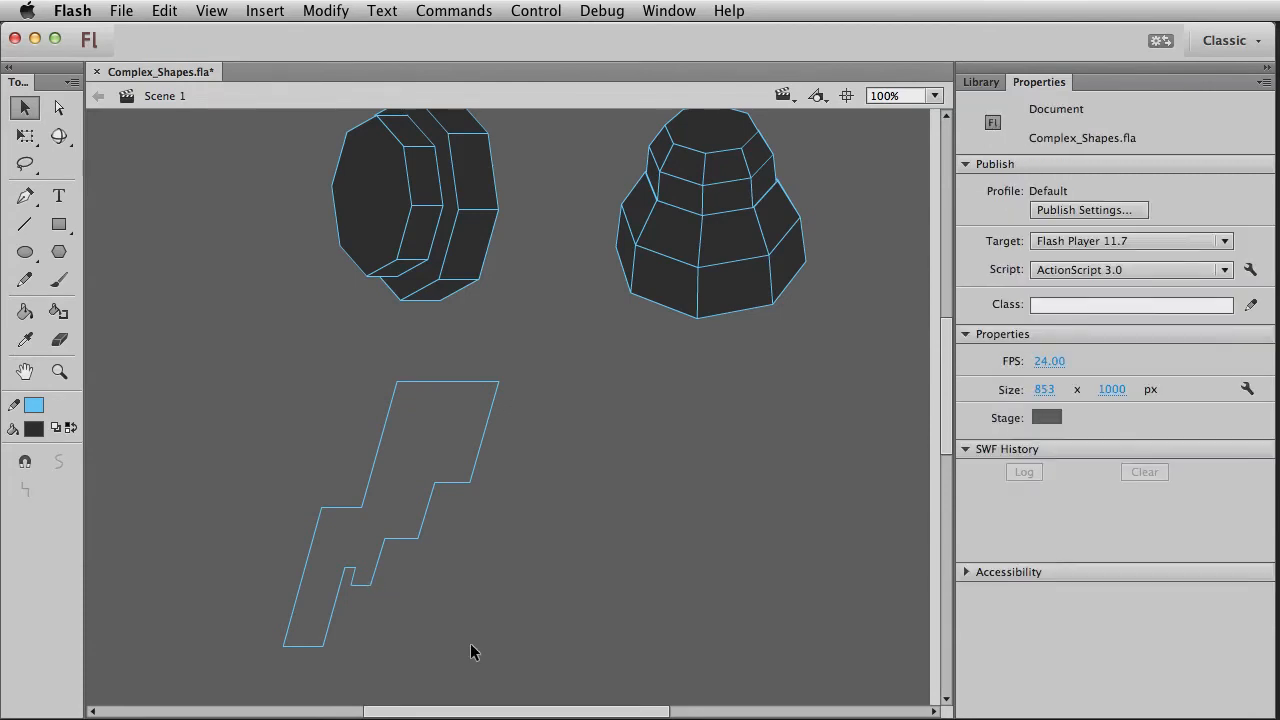
{"action": "left_click_drag", "start_coordinate": [217, 346], "coordinate": [616, 706]}
{"action": "left_click_drag", "start_coordinate": [423, 543], "coordinate": [526, 532]}
Step: Narrow the duplicate outline to about 88 px wide and taper it toward its left side with a Distort transform
{"action": "key", "text": "q"}
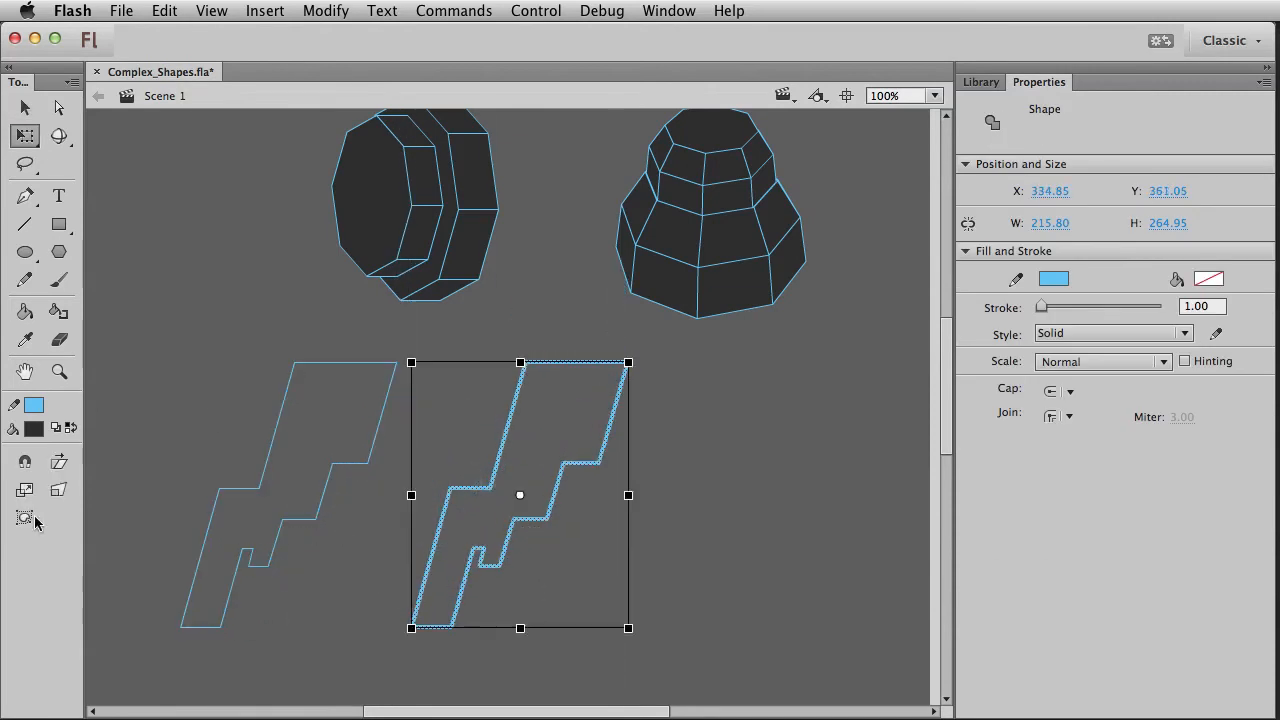
{"action": "left_click_drag", "start_coordinate": [628, 495], "coordinate": [564, 495]}
{"action": "left_click", "coordinate": [59, 489]}
{"action": "left_click_drag", "start_coordinate": [475, 363], "coordinate": [470, 420]}
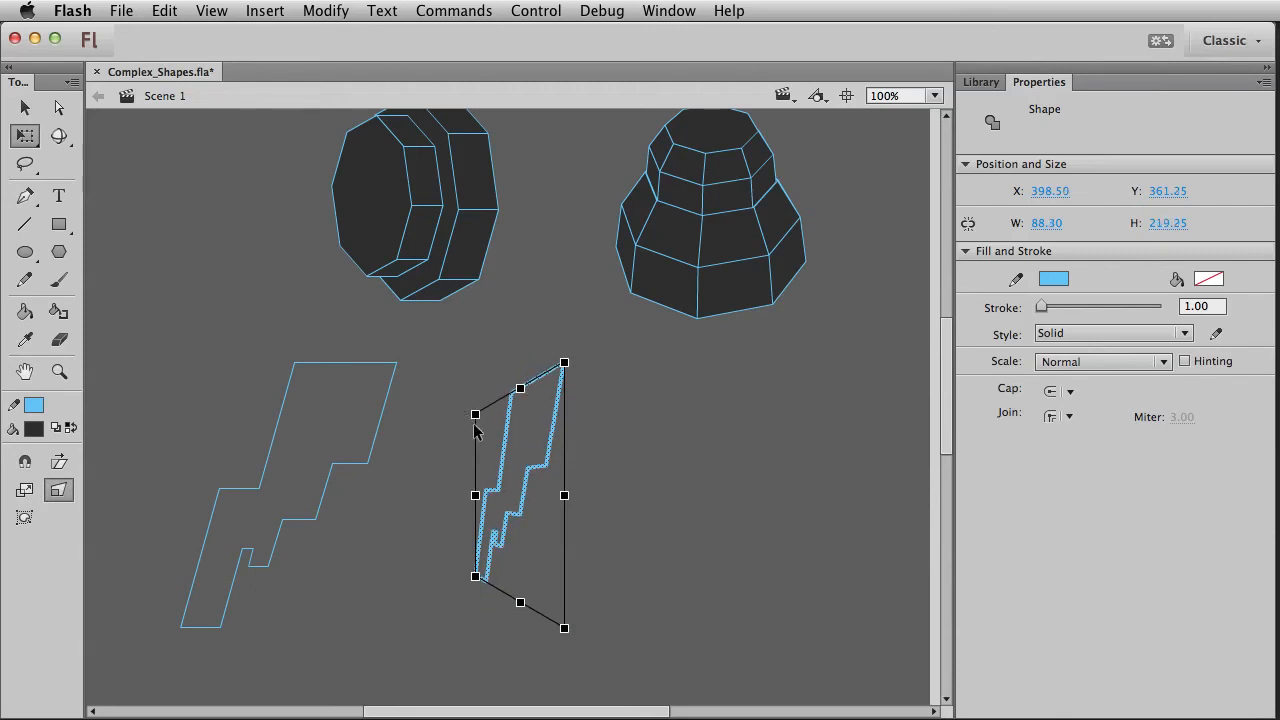
Step: Duplicate the tapered outline and offset the copy 100 px to the right
{"action": "key", "text": "v"}
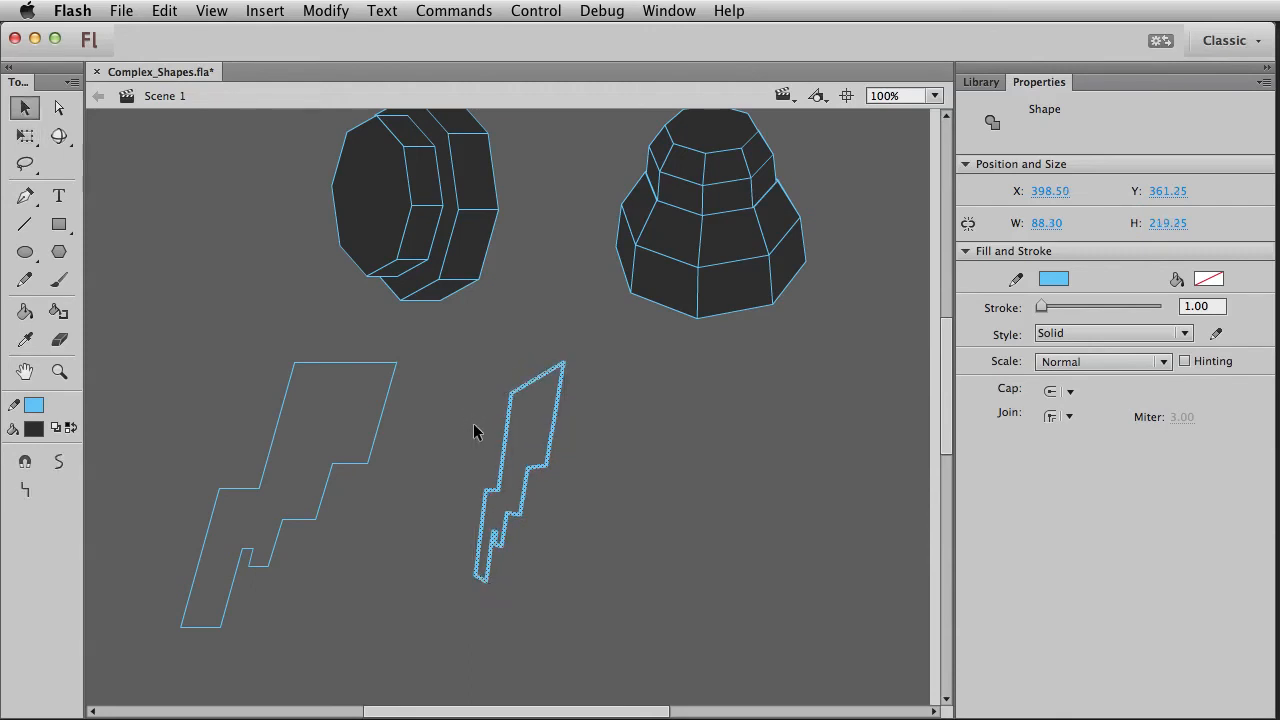
{"action": "key", "text": "shift+Right"}
{"action": "key", "text": "shift+Right"}
{"action": "key", "text": "shift+Right"}
{"action": "key", "text": "shift+Right"}
{"action": "key", "text": "shift+Right"}
{"action": "key", "text": "shift+Right"}
{"action": "key", "text": "shift+Right"}
{"action": "key", "text": "shift+Right"}
{"action": "key", "text": "shift+Right"}
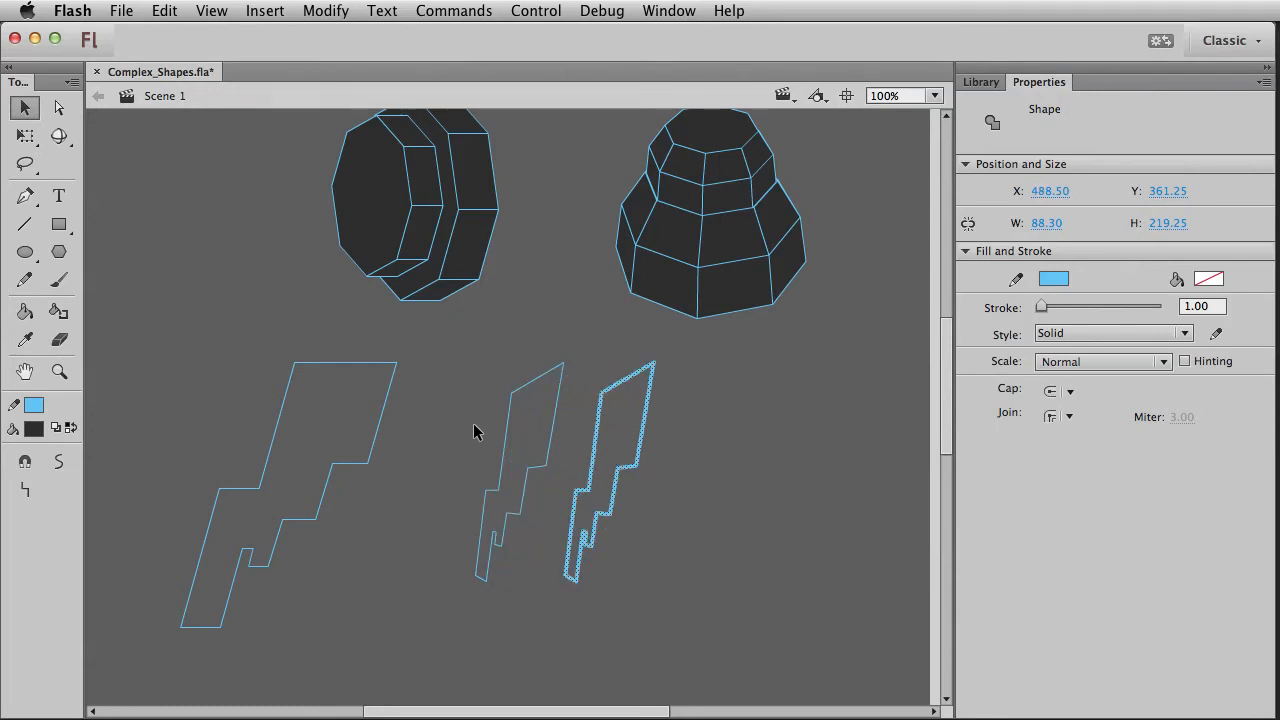
{"action": "key", "text": "shift+Right"}
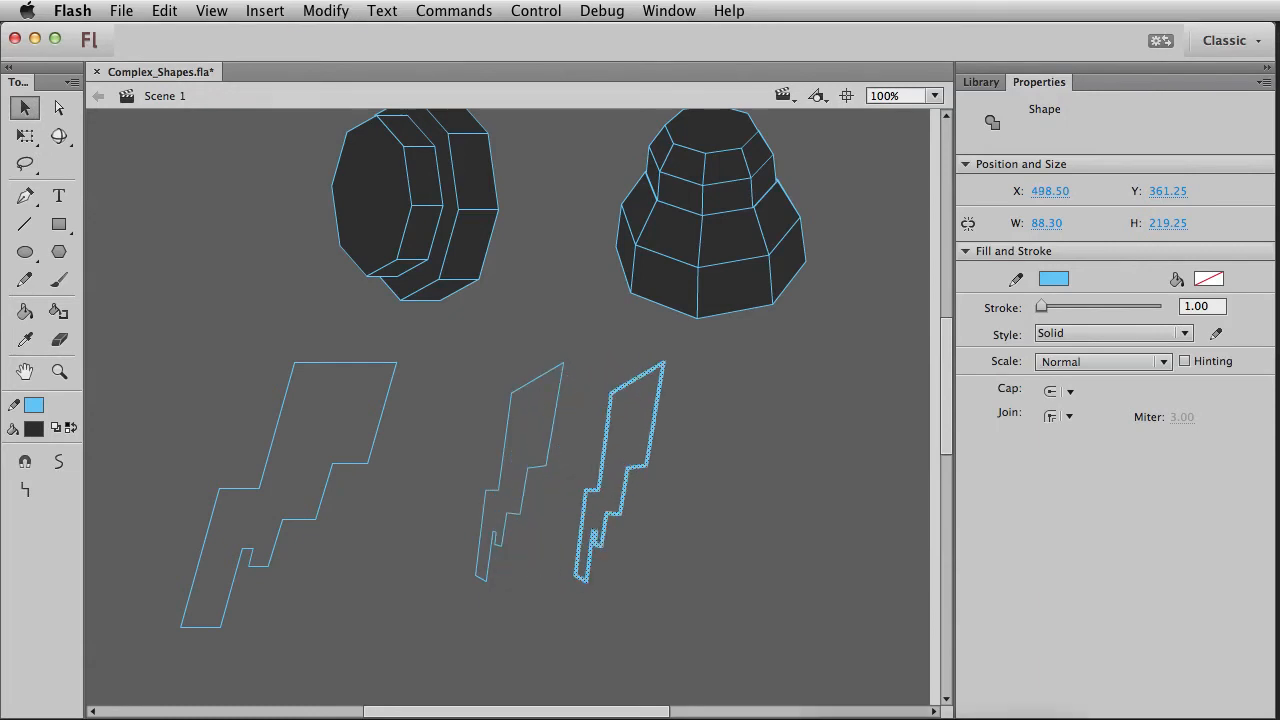
Step: Scale the offset copy down slightly to about 84 px wide and deselect it
{"action": "key", "text": "super+alt+s"}
{"action": "key", "text": "Return"}
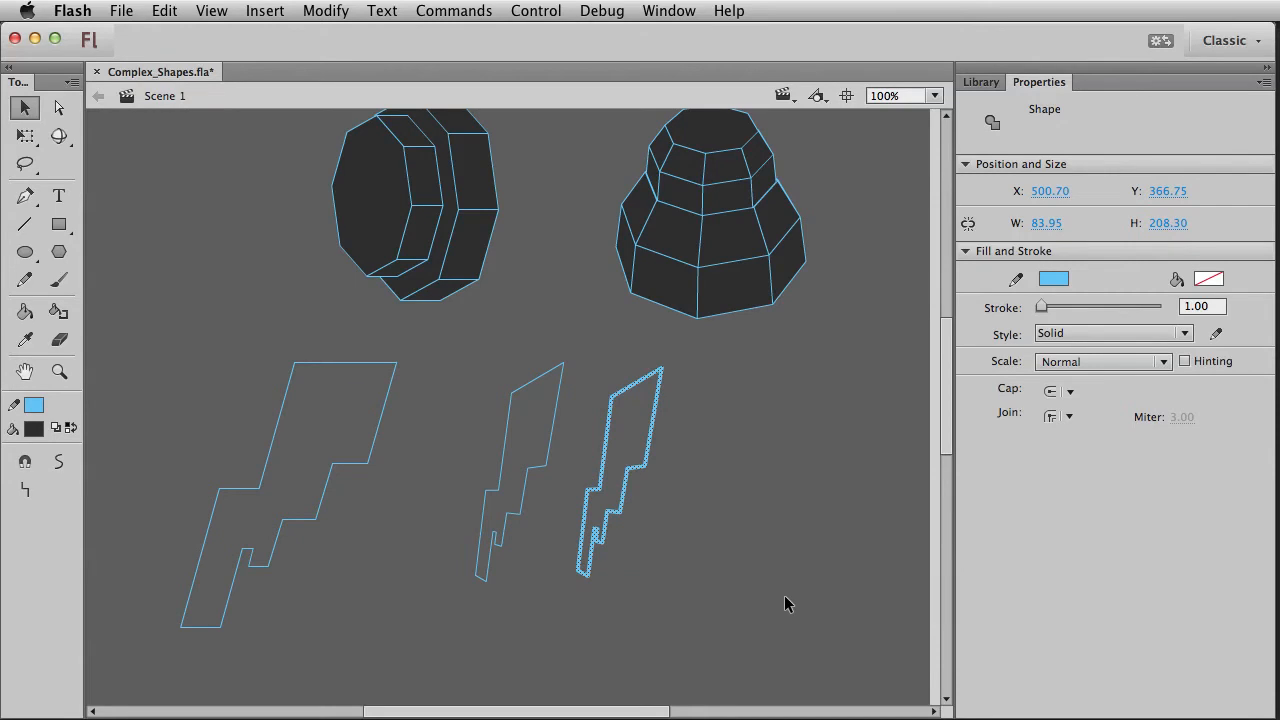
{"action": "left_click", "coordinate": [781, 598]}
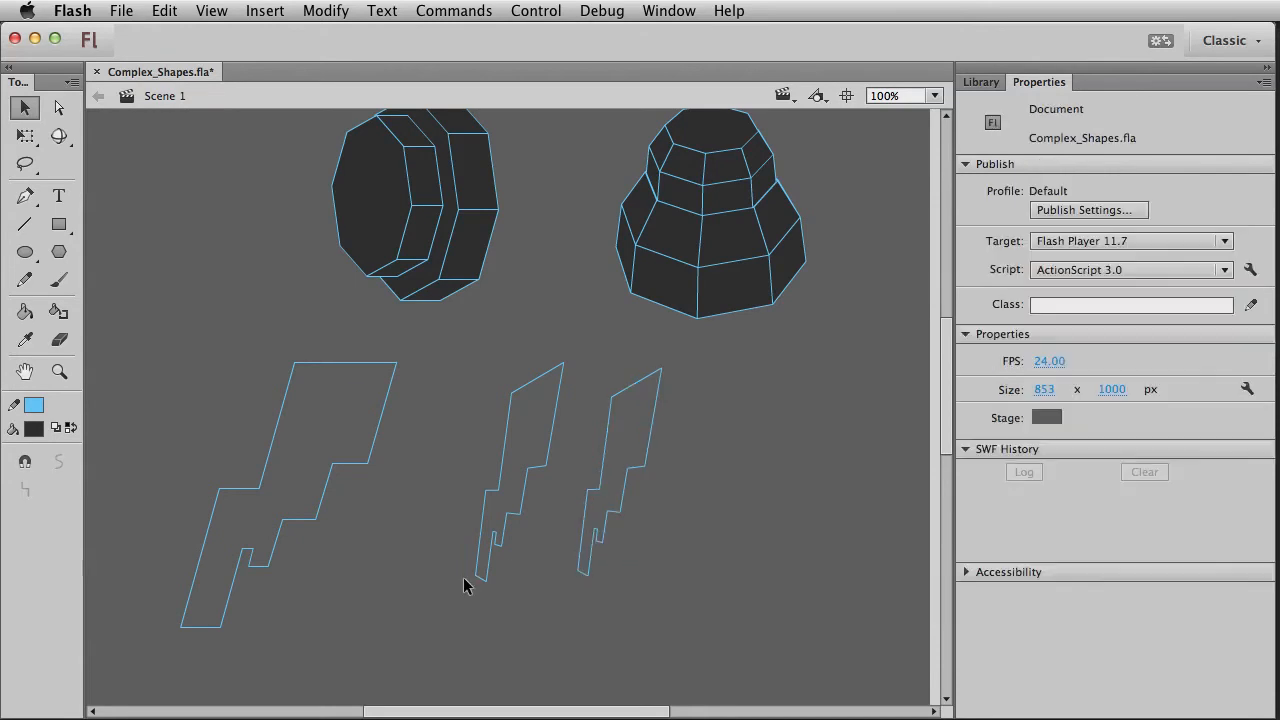
Step: Connect the top right corners of the two tapered outlines with a line, turning object snapping on to attach its ends
{"action": "left_click", "coordinate": [25, 224]}
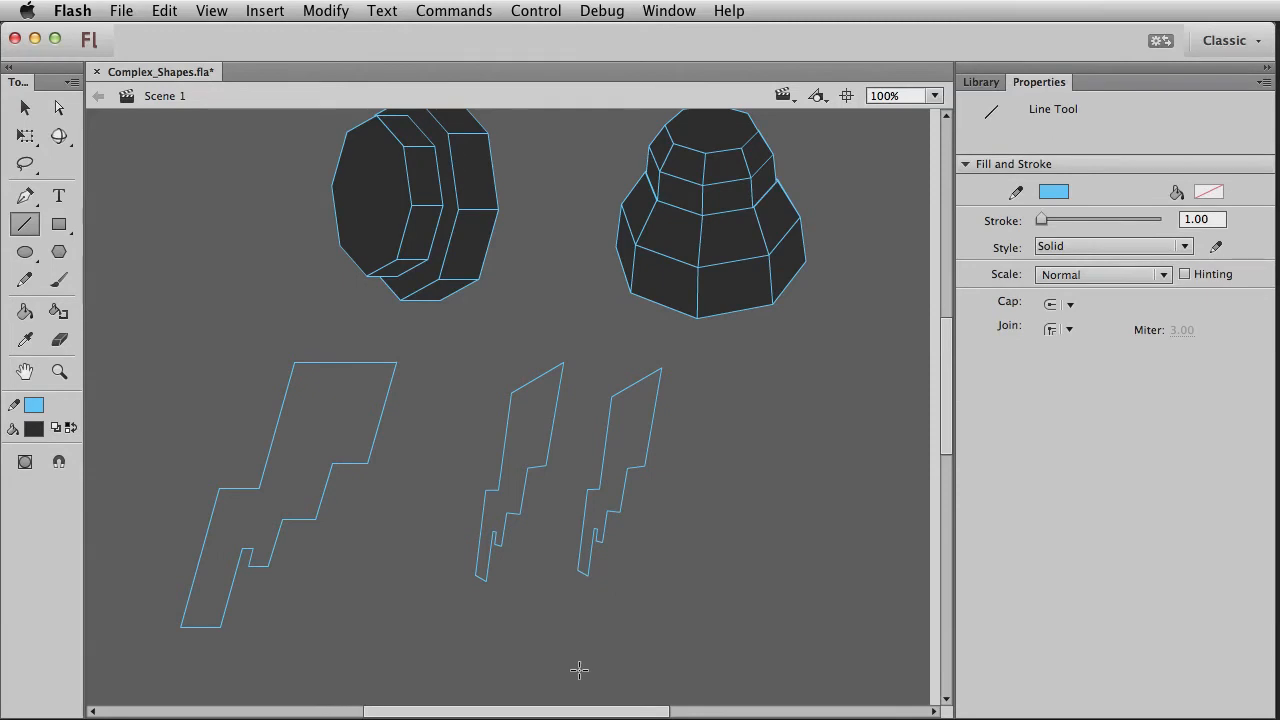
{"action": "left_click_drag", "start_coordinate": [583, 357], "coordinate": [649, 359]}
{"action": "key", "text": "v"}
{"action": "left_click", "coordinate": [28, 463]}
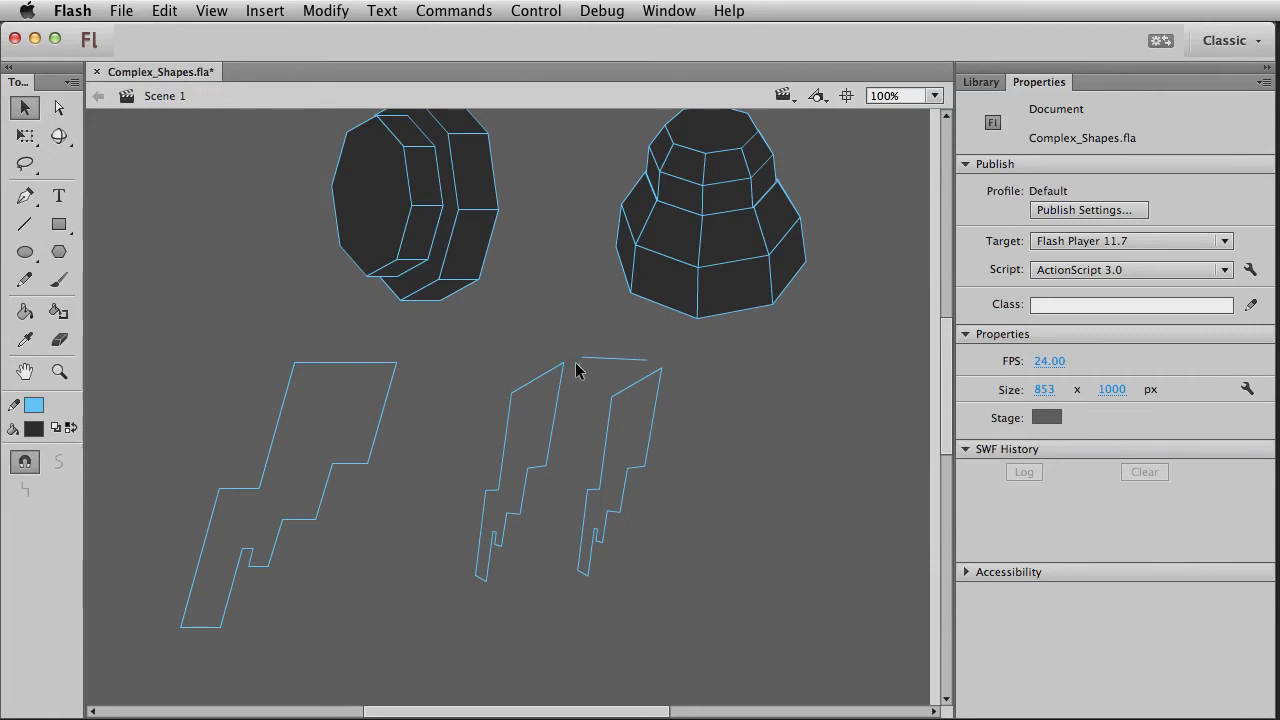
{"action": "left_click_drag", "start_coordinate": [582, 359], "coordinate": [564, 362]}
{"action": "left_click_drag", "start_coordinate": [652, 369], "coordinate": [660, 368]}
Step: Connect the outer and inner corners of the upper right step on both outlines with two lines
{"action": "key", "text": "n"}
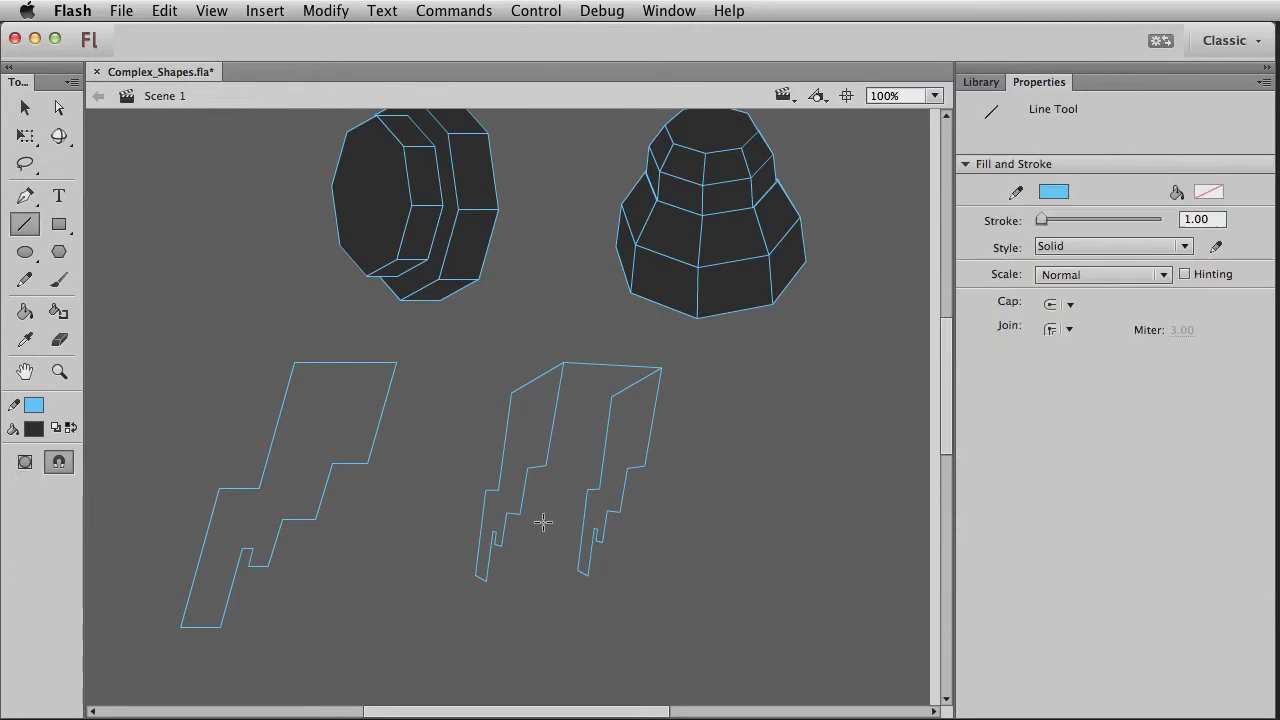
{"action": "left_click_drag", "start_coordinate": [547, 465], "coordinate": [648, 464]}
{"action": "left_click", "coordinate": [59, 371]}
{"action": "left_click_drag", "start_coordinate": [434, 355], "coordinate": [690, 608]}
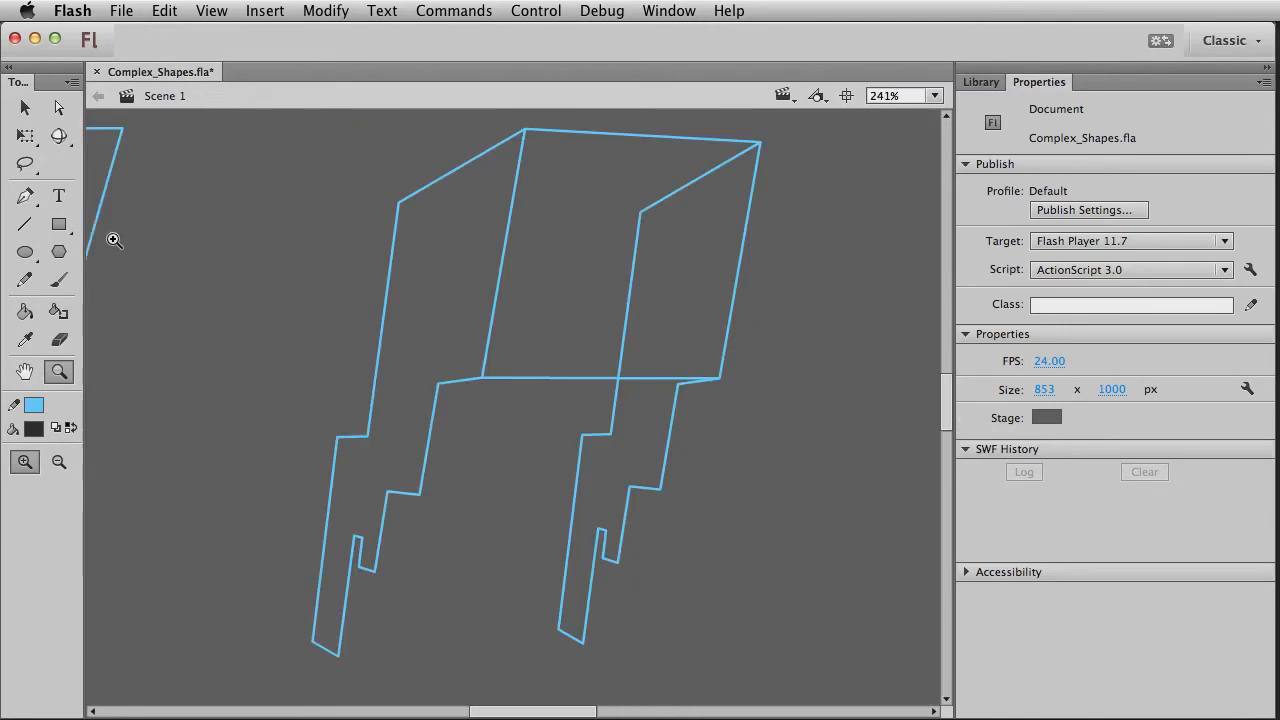
{"action": "left_click", "coordinate": [25, 224]}
{"action": "left_click_drag", "start_coordinate": [681, 381], "coordinate": [439, 385]}
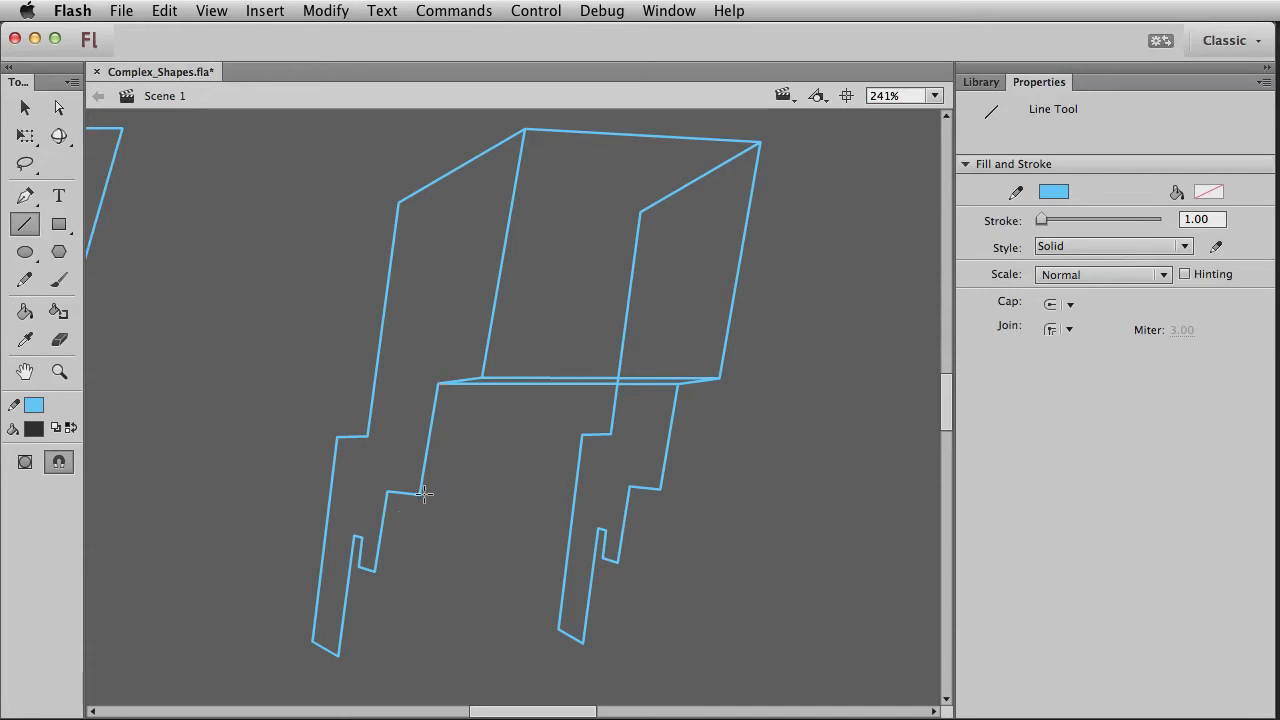
Step: Connect the outlines' matching lower step, notch base and bottom corners with lines, undoing the line tried between the notch tops
{"action": "left_click_drag", "start_coordinate": [420, 494], "coordinate": [659, 490]}
{"action": "left_click_drag", "start_coordinate": [376, 572], "coordinate": [617, 565]}
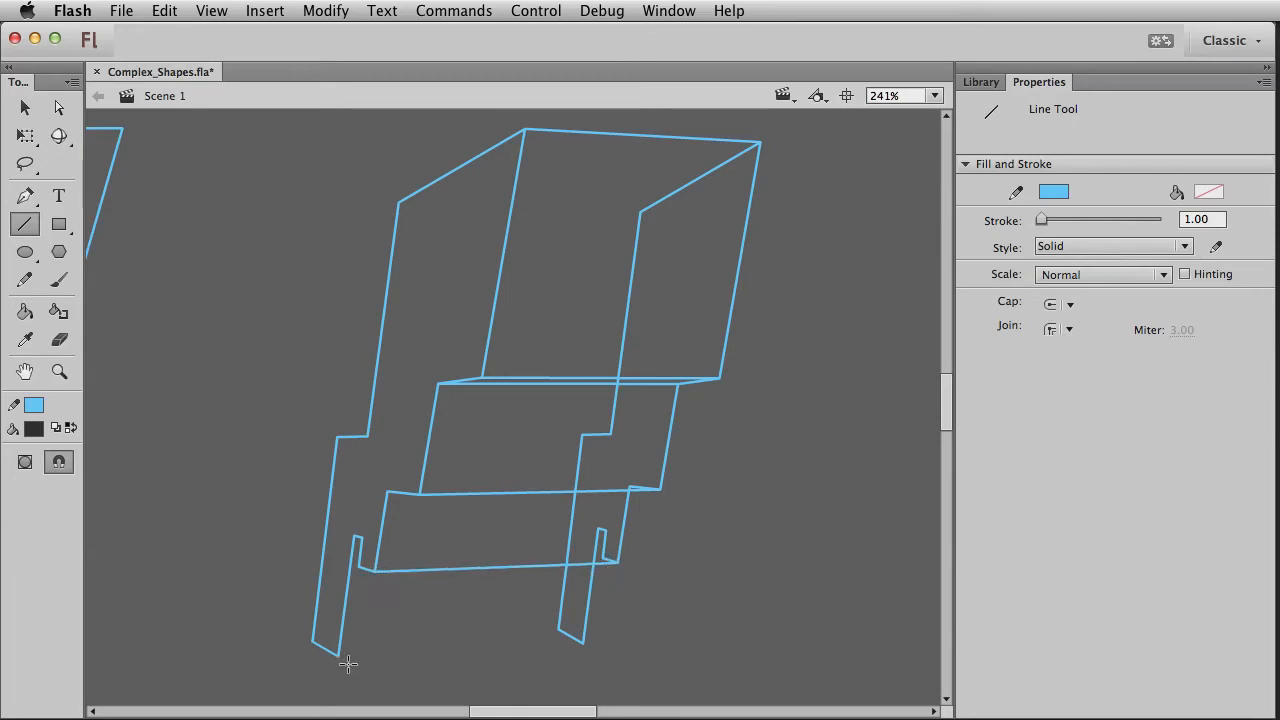
{"action": "left_click_drag", "start_coordinate": [342, 656], "coordinate": [583, 643]}
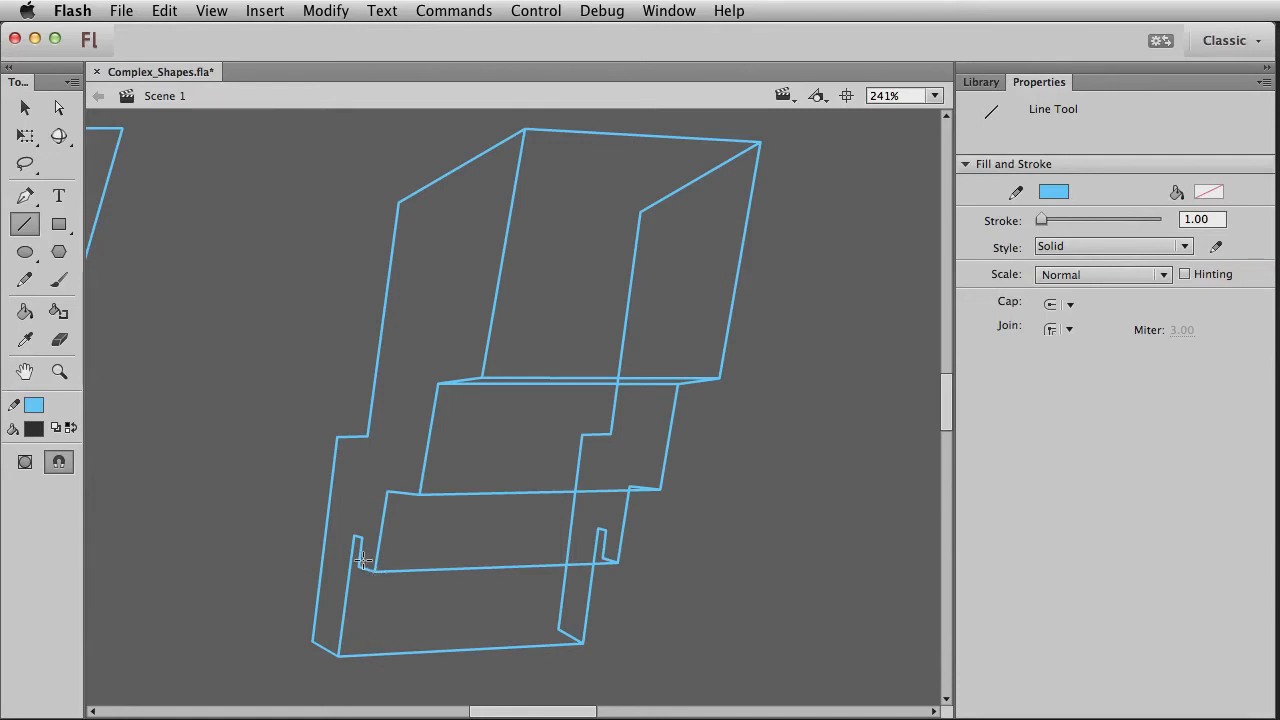
{"action": "left_click_drag", "start_coordinate": [355, 538], "coordinate": [597, 531]}
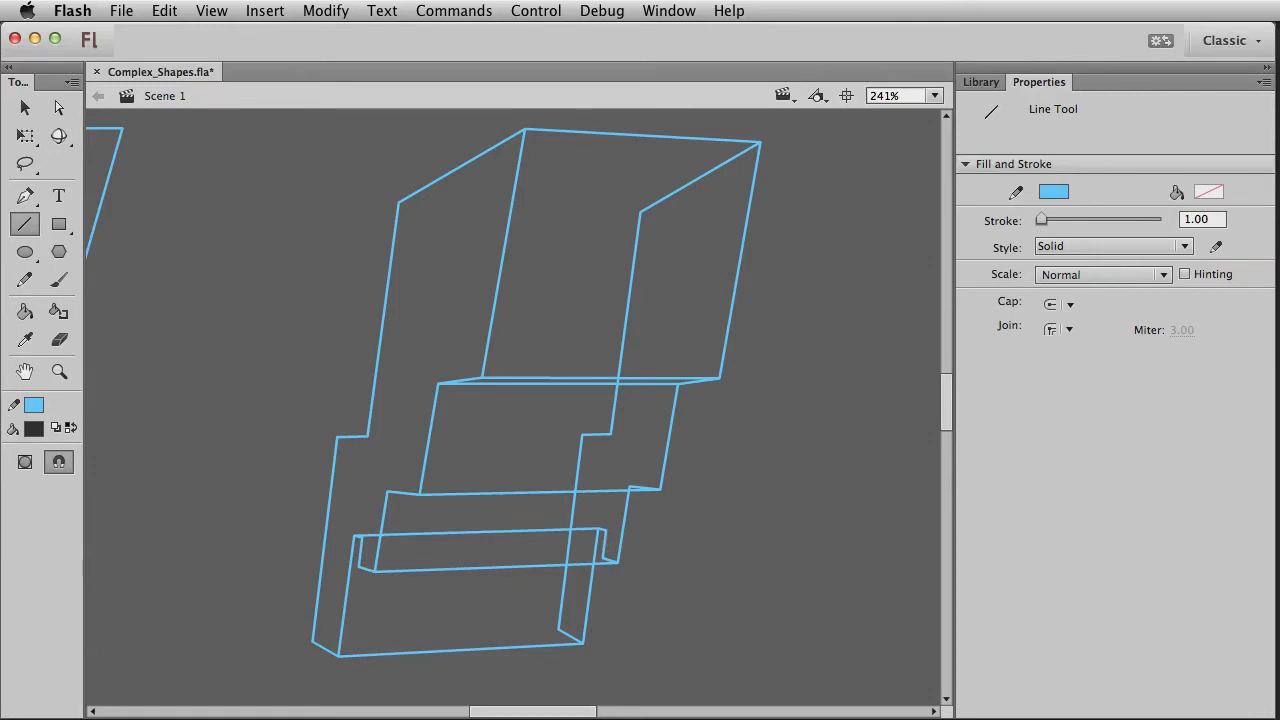
{"action": "key", "text": "super+z"}
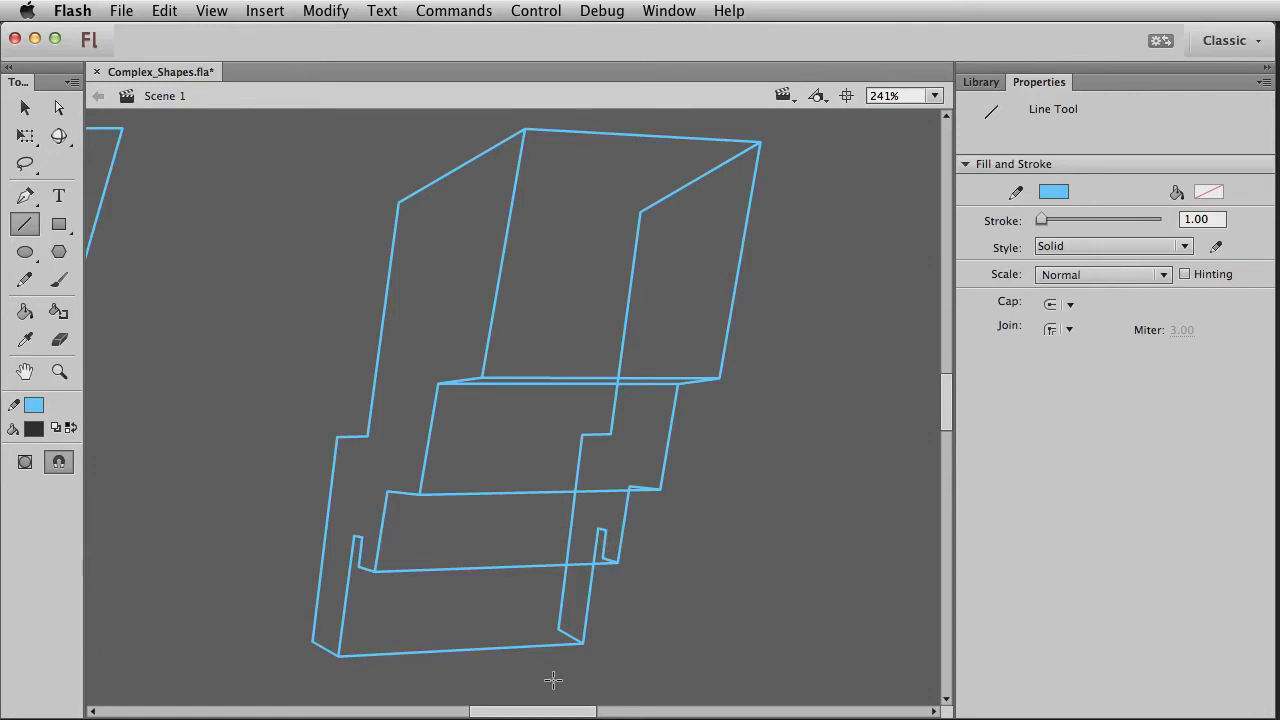
Step: Delete the right outline's hidden upper edges, from its slanted top edge down to its left step
{"action": "key", "text": "v"}
{"action": "left_click", "coordinate": [635, 254]}
{"action": "key", "text": "Delete"}
{"action": "left_click", "coordinate": [659, 197]}
{"action": "key", "text": "Delete"}
{"action": "left_click", "coordinate": [618, 382]}
{"action": "left_click", "coordinate": [618, 380]}
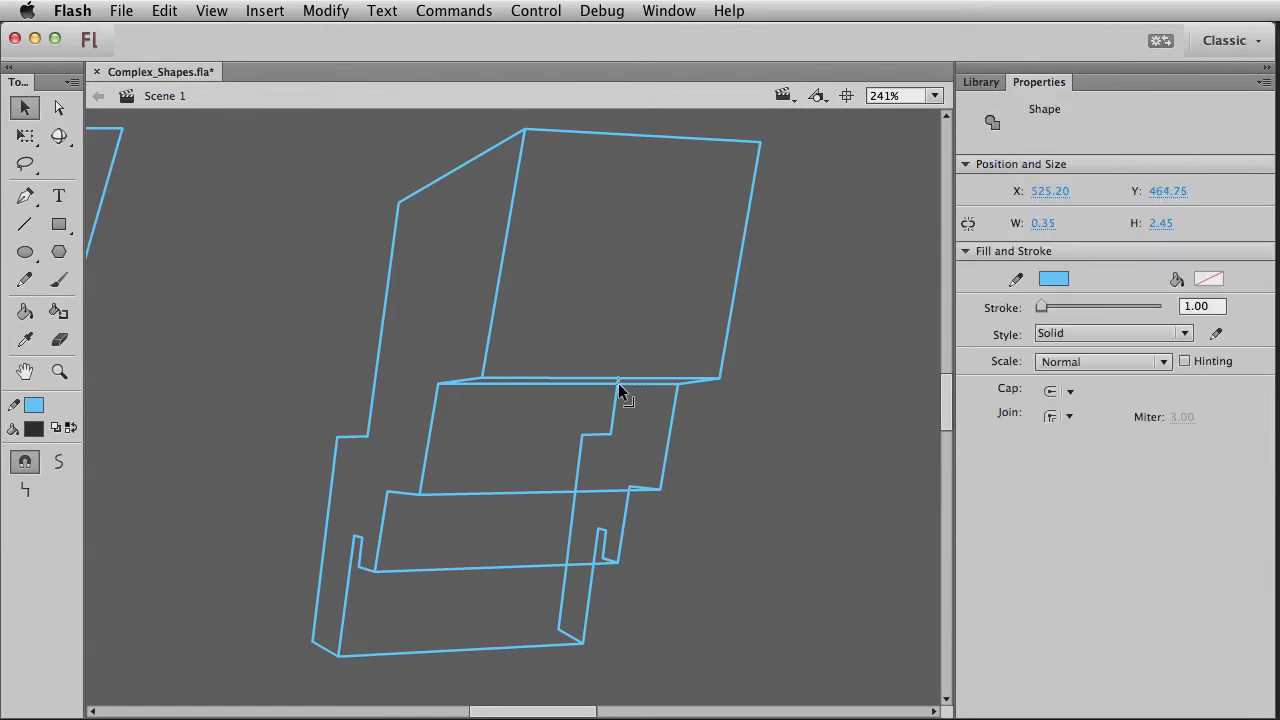
{"action": "key", "text": "Delete"}
{"action": "left_click", "coordinate": [616, 408]}
{"action": "key", "text": "Delete"}
Step: Delete the right outline's horizontal left step and the hidden edge segments just below it
{"action": "left_click", "coordinate": [597, 435]}
{"action": "key", "text": "Delete"}
{"action": "left_click", "coordinate": [580, 458]}
{"action": "key", "text": "Delete"}
{"action": "left_click", "coordinate": [567, 549]}
{"action": "key", "text": "Delete"}
Step: Delete the four segments forming the small notch near the base of the right outline
{"action": "left_click", "coordinate": [603, 545]}
{"action": "key", "text": "Delete"}
{"action": "left_click", "coordinate": [605, 540]}
{"action": "key", "text": "Delete"}
{"action": "left_click", "coordinate": [610, 548]}
{"action": "key", "text": "Delete"}
{"action": "left_click", "coordinate": [607, 558]}
{"action": "key", "text": "Delete"}
Step: Delete the remaining hidden segments at the right outline's lower step, left edge and base
{"action": "left_click", "coordinate": [644, 487]}
{"action": "key", "text": "Delete"}
{"action": "left_click", "coordinate": [591, 573]}
{"action": "key", "text": "Delete"}
{"action": "left_click", "coordinate": [561, 594]}
{"action": "key", "text": "Delete"}
{"action": "left_click", "coordinate": [562, 632]}
{"action": "key", "text": "Delete"}
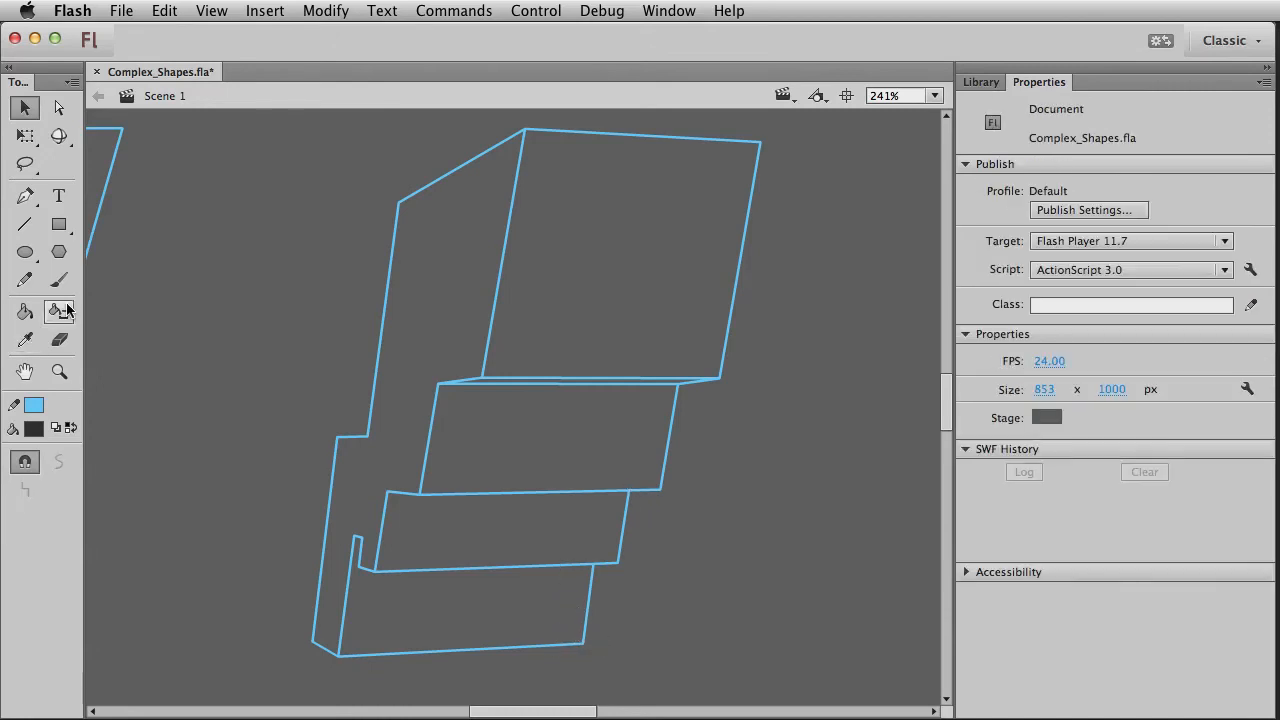
Step: Fill the side face and all the stepped front faces of the block with dark grey
{"action": "left_click", "coordinate": [25, 311]}
{"action": "left_click", "coordinate": [451, 343]}
{"action": "left_click", "coordinate": [474, 432]}
{"action": "left_click", "coordinate": [506, 375]}
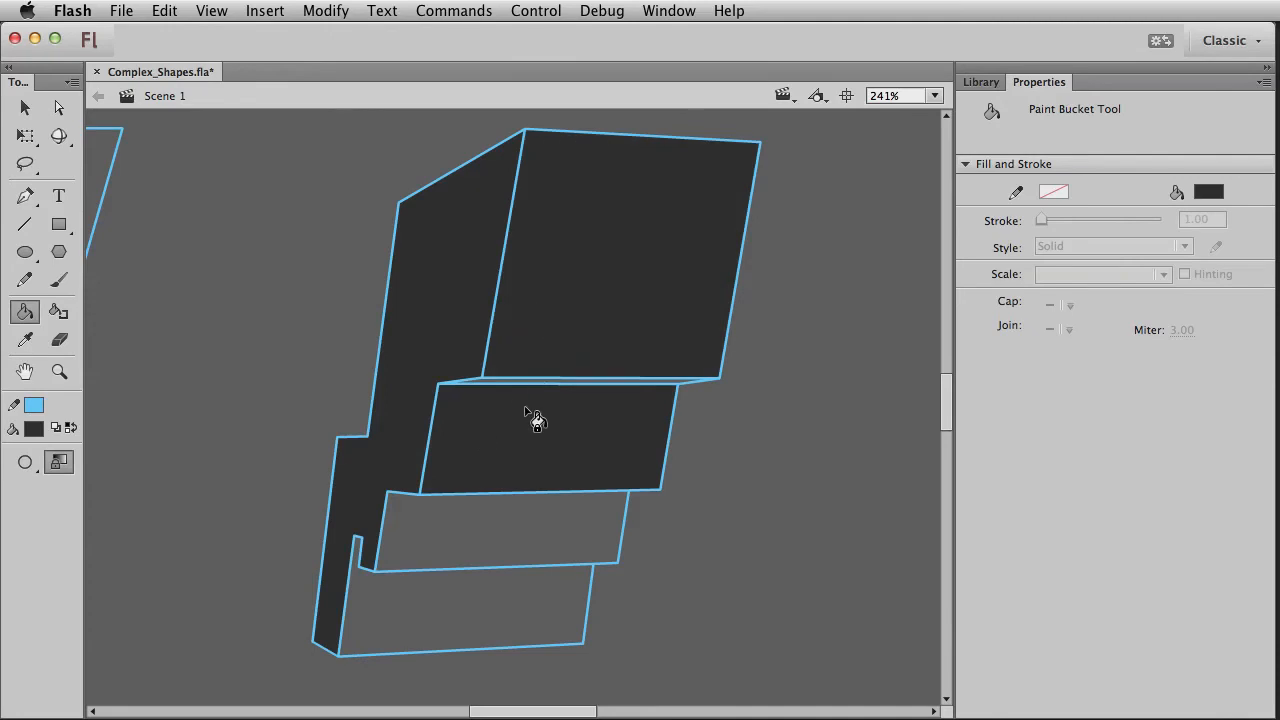
{"action": "left_click", "coordinate": [518, 380]}
{"action": "left_click", "coordinate": [487, 548]}
{"action": "left_click", "coordinate": [428, 622]}
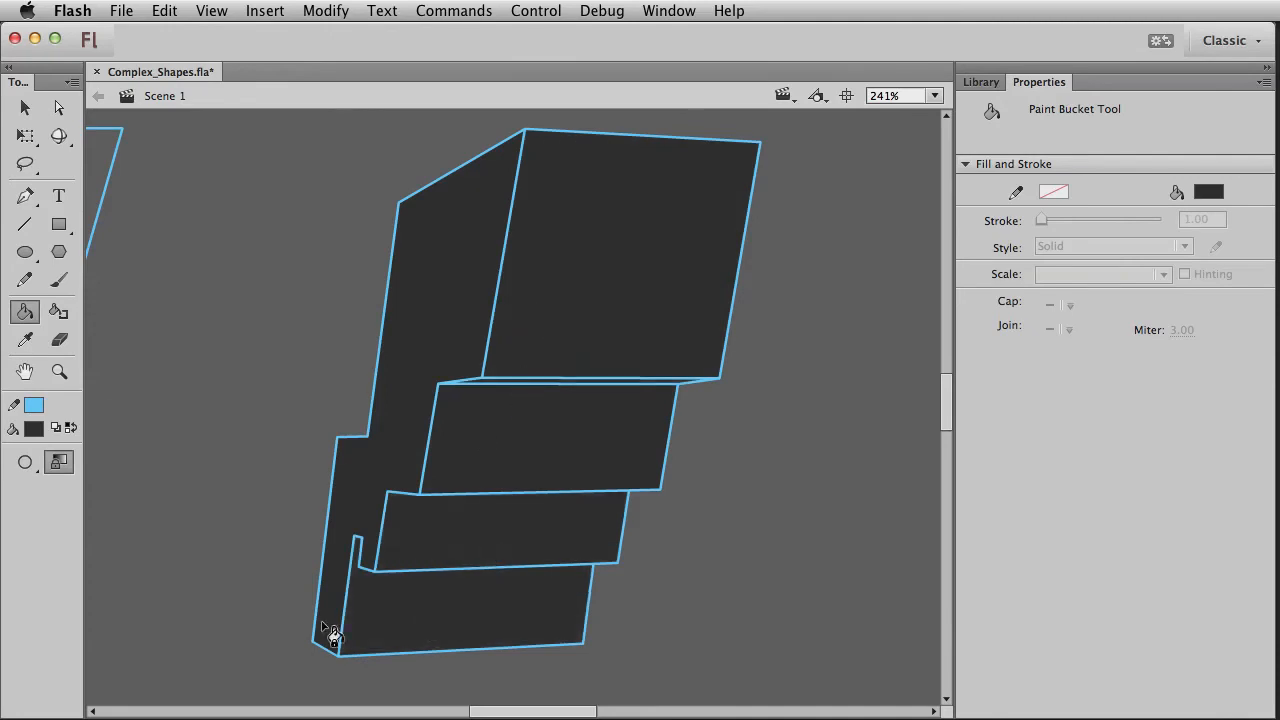
Step: Distort the whole filled block so its base narrows and shifts left, making it about 202 px wide
{"action": "left_click", "coordinate": [59, 371]}
{"action": "left_click", "coordinate": [370, 441], "text": "alt"}
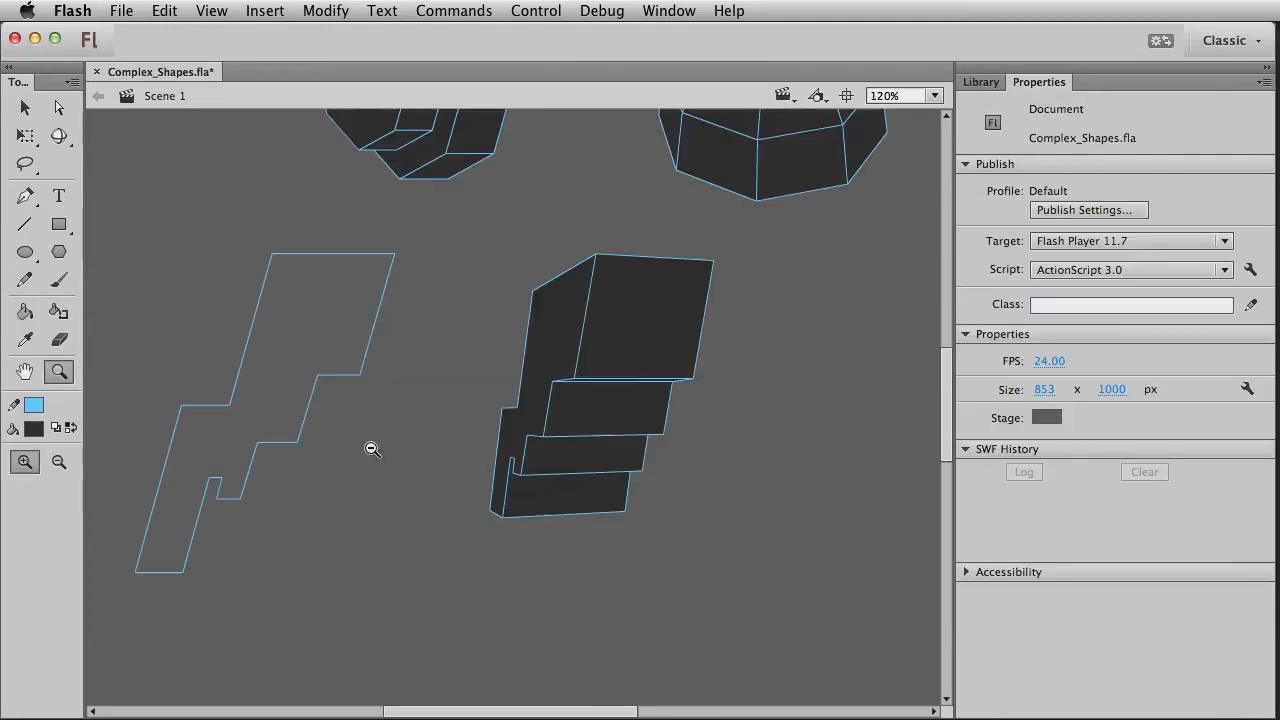
{"action": "scroll", "coordinate": [569, 514], "scroll_direction": "up", "scroll_amount": 3}
{"action": "left_click", "coordinate": [595, 581], "text": "alt"}
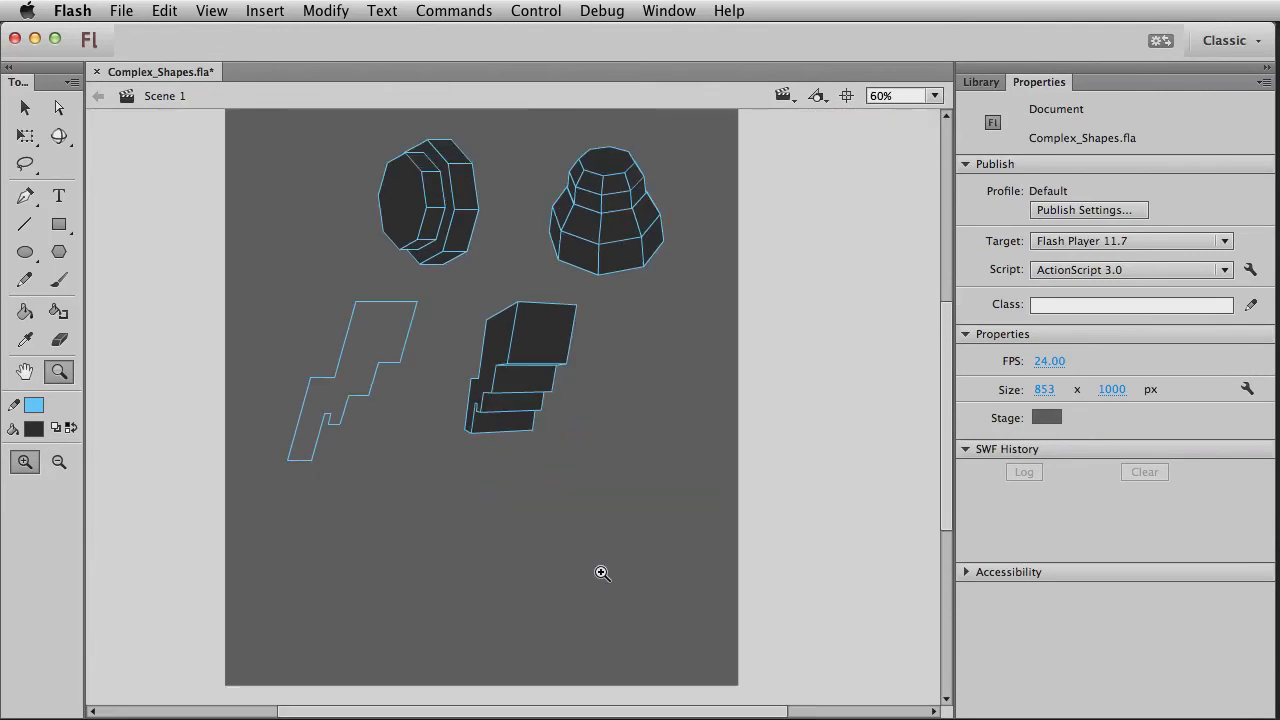
{"action": "left_click_drag", "start_coordinate": [283, 126], "coordinate": [815, 584]}
{"action": "key", "text": "v"}
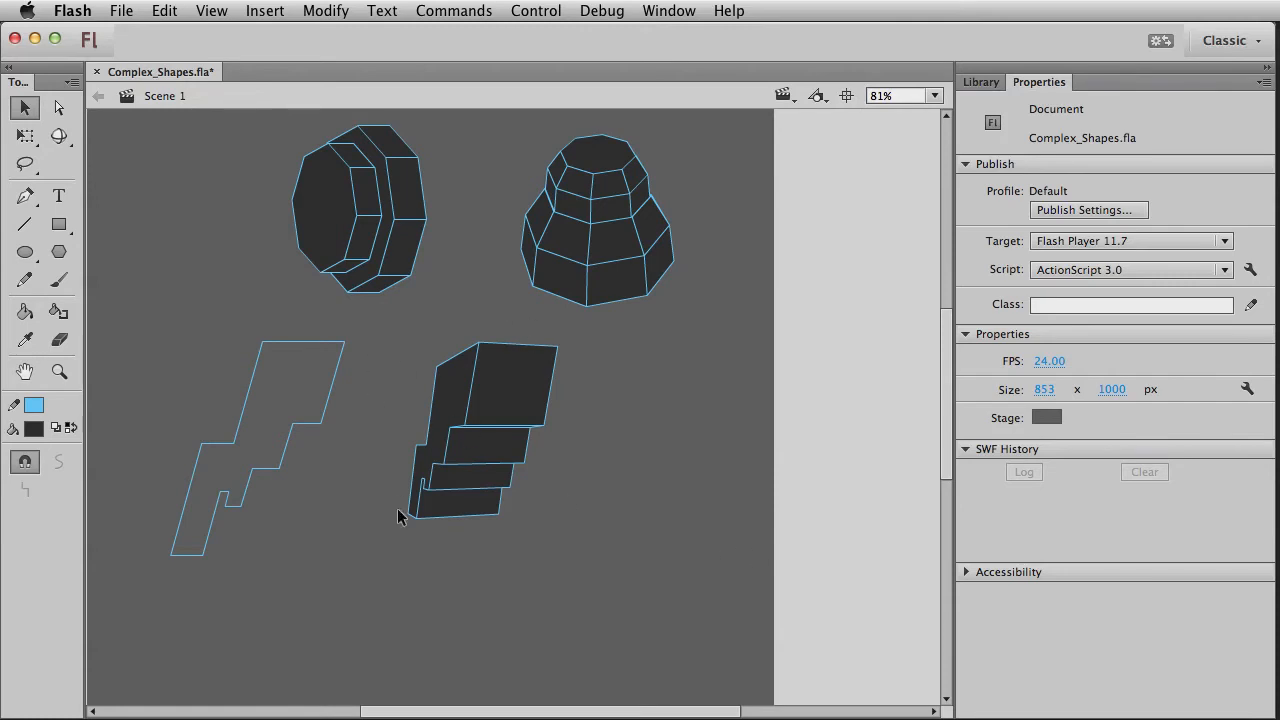
{"action": "mouse_move", "coordinate": [402, 341]}
{"action": "left_mouse_down"}
{"action": "mouse_move", "coordinate": [607, 565]}
{"action": "mouse_move", "coordinate": [591, 574]}
{"action": "left_mouse_up"}
{"action": "left_click_drag", "start_coordinate": [640, 578], "coordinate": [430, 366]}
{"action": "key", "text": "q"}
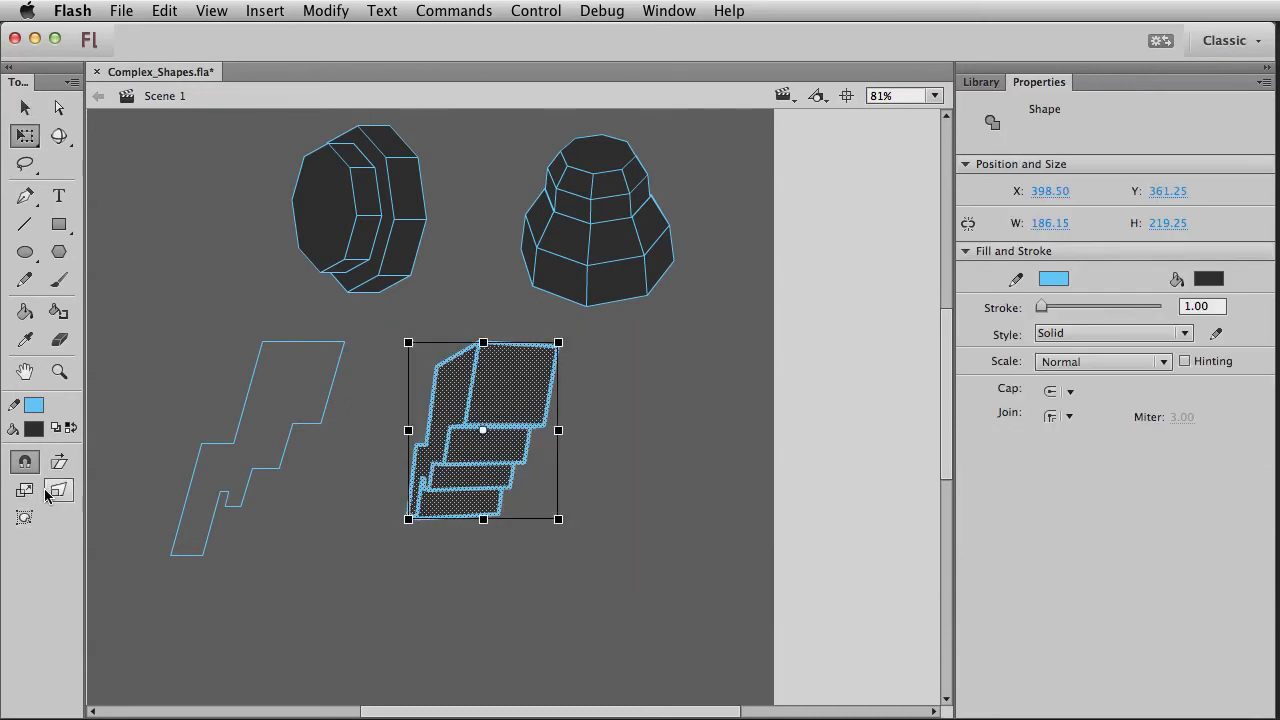
{"action": "left_click_drag", "start_coordinate": [558, 519], "coordinate": [455, 522]}
{"action": "key", "text": "v"}
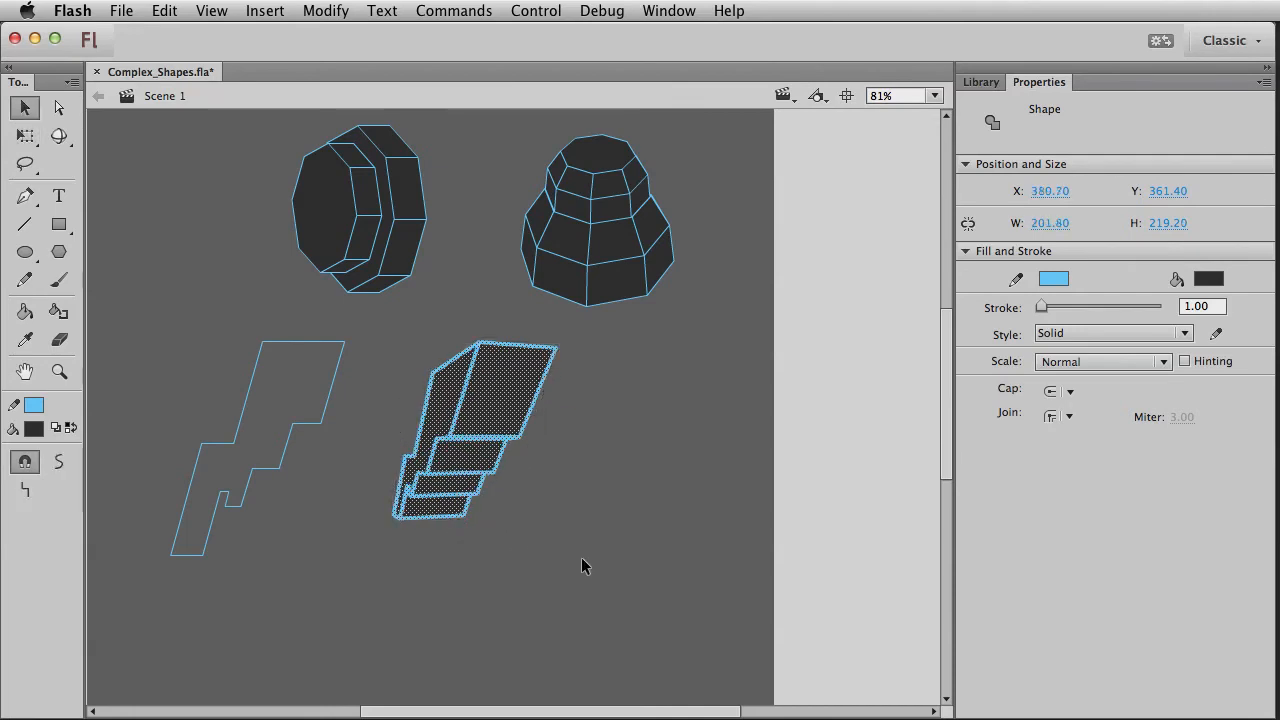
Step: Move the tapered block over the stage's lower right edge and place a duplicate up and to its left
{"action": "left_click", "coordinate": [464, 551]}
{"action": "left_click_drag", "start_coordinate": [376, 331], "coordinate": [597, 603]}
{"action": "left_click_drag", "start_coordinate": [480, 400], "coordinate": [524, 541]}
{"action": "left_click_drag", "start_coordinate": [649, 550], "coordinate": [559, 490]}
{"action": "left_click_drag", "start_coordinate": [412, 497], "coordinate": [709, 572]}
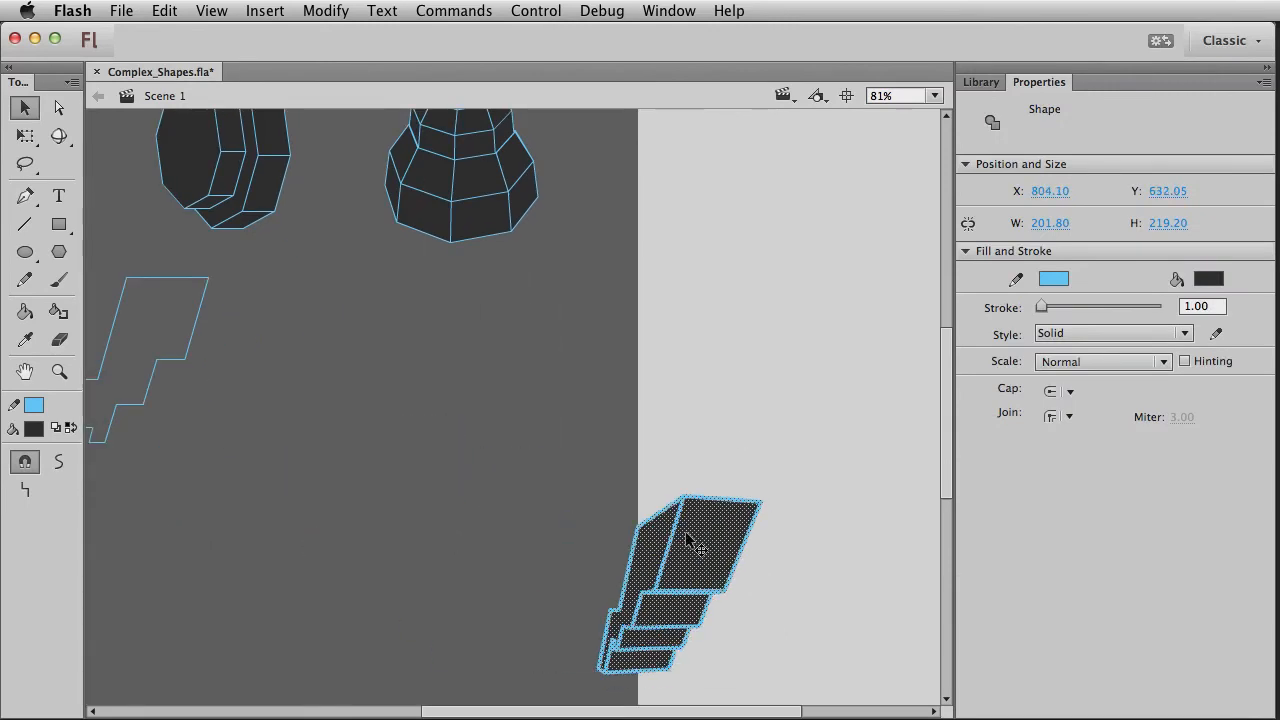
{"action": "key", "text": "ctrl+z"}
Step: Distort the duplicate's lower corner outward until it is about 242 px wide, and place it above the tapered block
{"action": "key", "text": "q"}
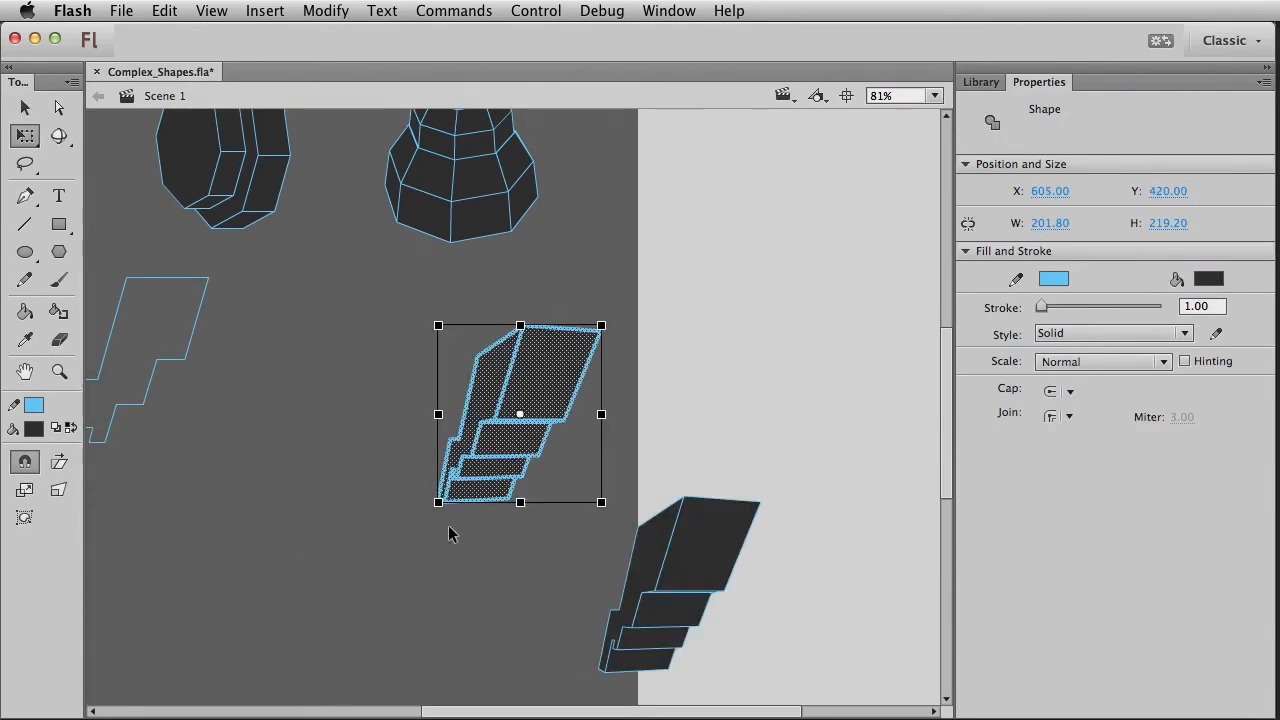
{"action": "left_click_drag", "start_coordinate": [601, 502], "coordinate": [685, 497]}
{"action": "key", "text": "v"}
{"action": "left_click_drag", "start_coordinate": [530, 404], "coordinate": [726, 341]}
{"action": "key", "text": "q"}
{"action": "left_click_drag", "start_coordinate": [631, 354], "coordinate": [595, 355]}
{"action": "left_click_drag", "start_coordinate": [693, 437], "coordinate": [720, 441]}
{"action": "key", "text": "v"}
Step: Shift the wide copy down and distort its lower right corner inward, making it about 233 px wide
{"action": "left_click_drag", "start_coordinate": [731, 346], "coordinate": [750, 366]}
{"action": "key", "text": "q"}
{"action": "left_click", "coordinate": [58, 489]}
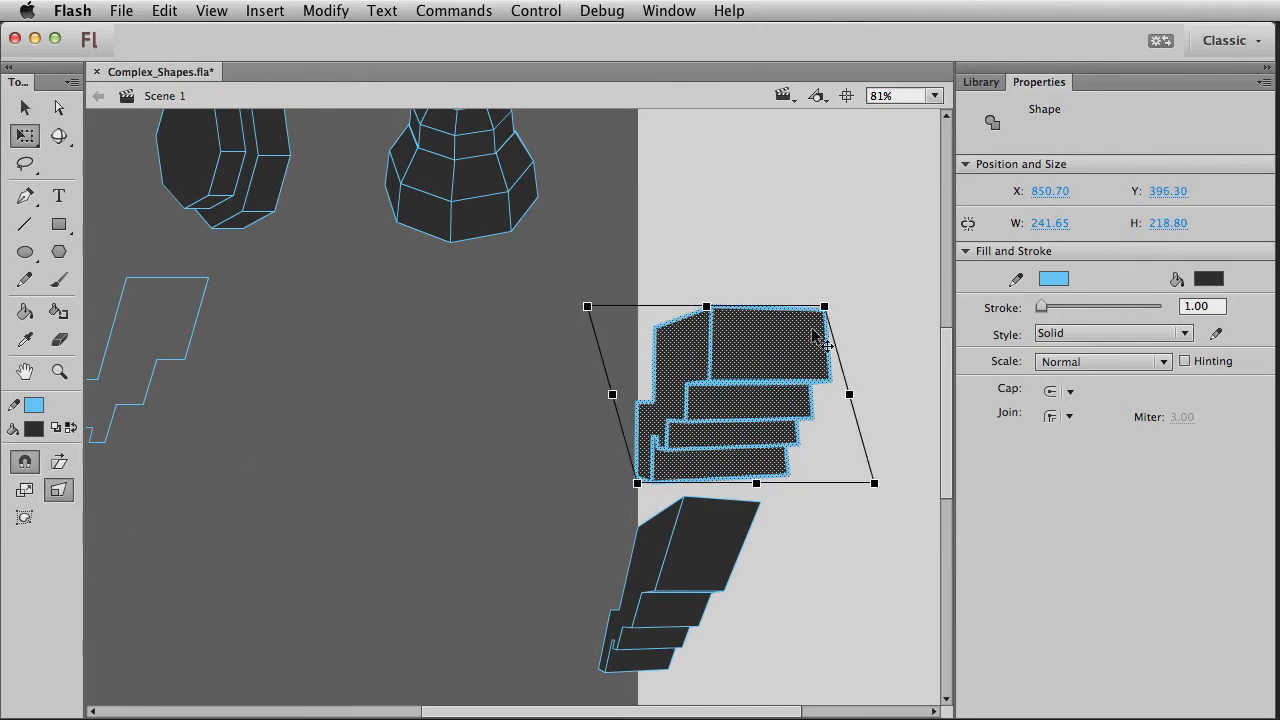
{"action": "left_click_drag", "start_coordinate": [874, 483], "coordinate": [839, 489]}
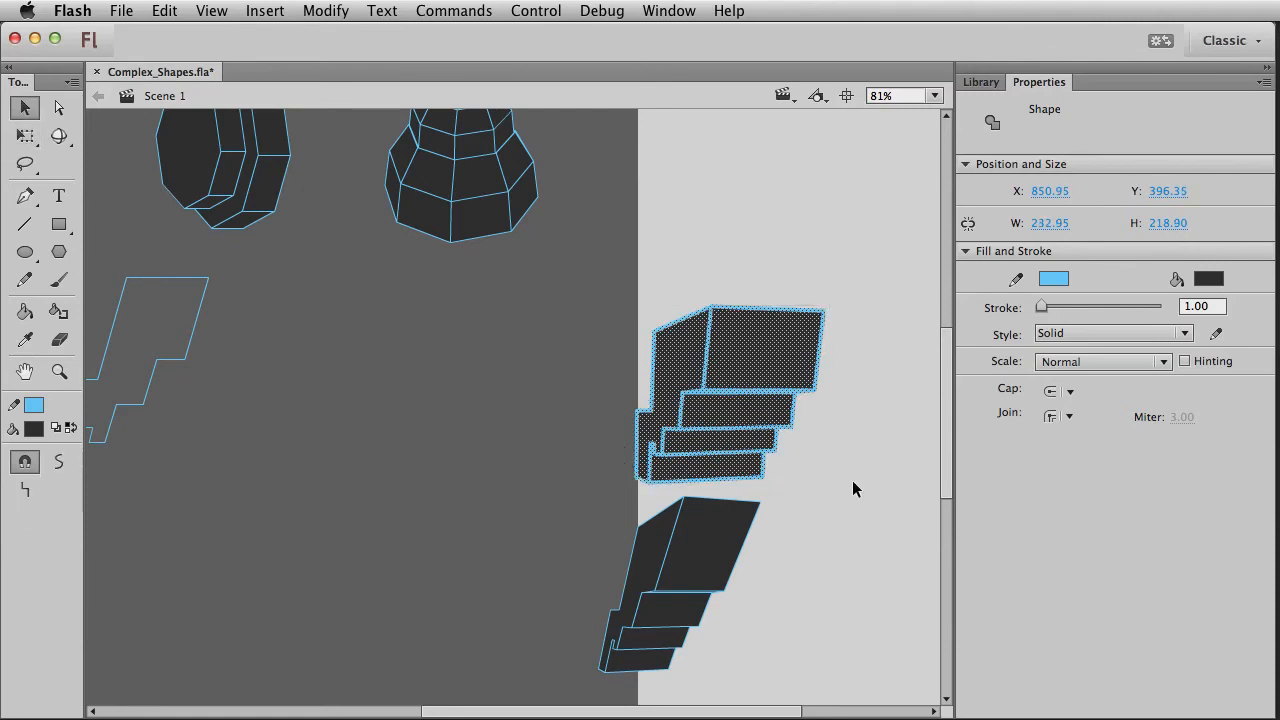
Step: Try stacking the wide copy on top of the tapered block so that the two pieces overlap
{"action": "key", "text": "v"}
{"action": "left_click", "coordinate": [787, 455]}
{"action": "double_click", "coordinate": [730, 414]}
{"action": "left_click_drag", "start_coordinate": [730, 414], "coordinate": [750, 491]}
{"action": "left_click", "coordinate": [828, 487]}
{"action": "double_click", "coordinate": [728, 466]}
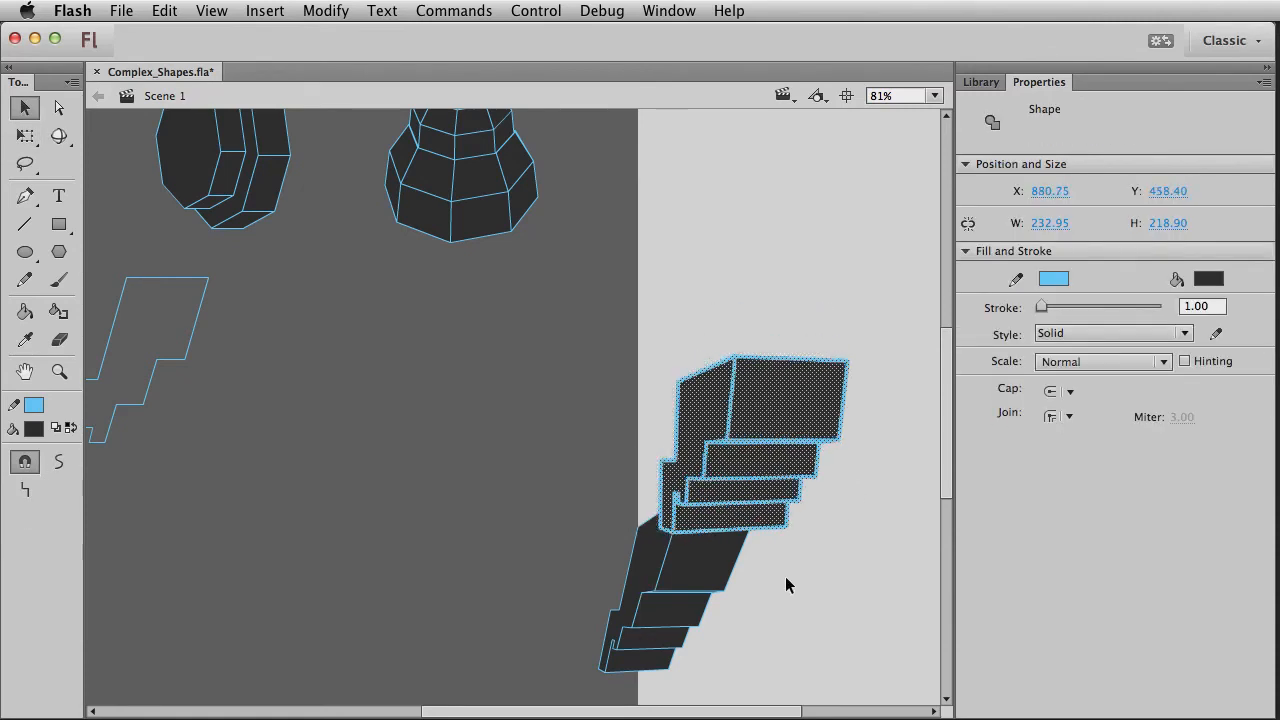
{"action": "left_click", "coordinate": [830, 474]}
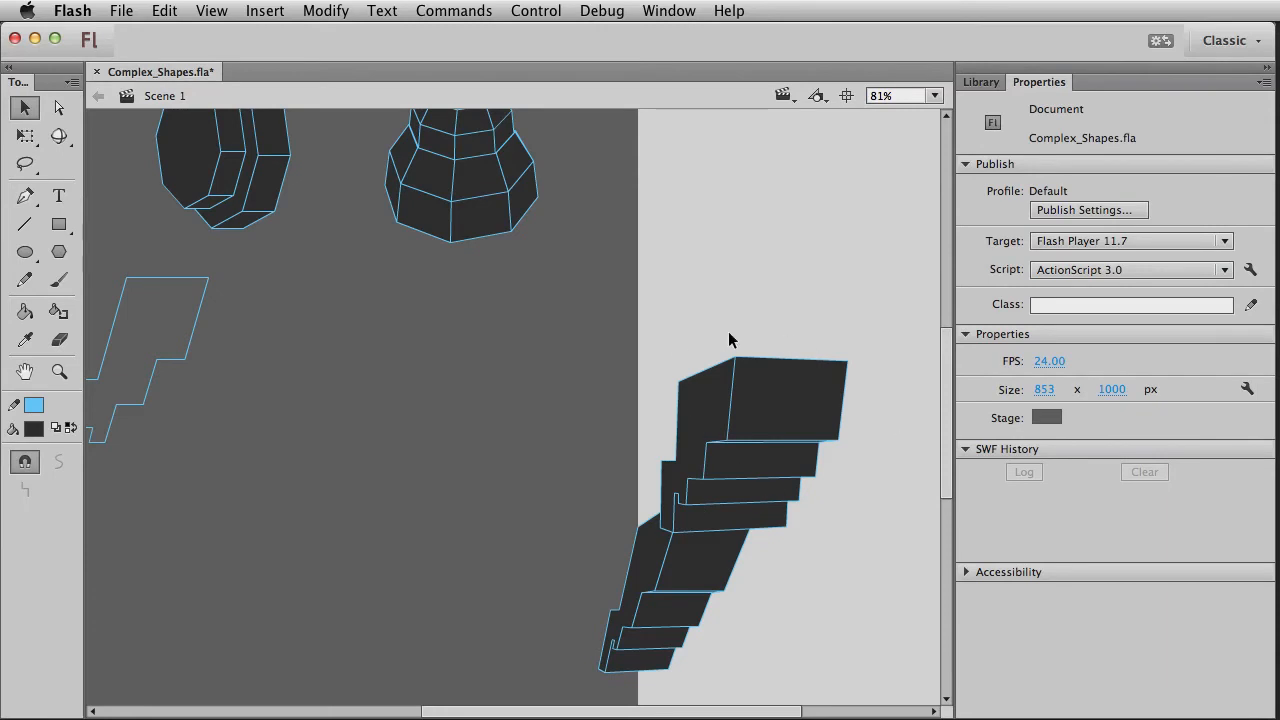
{"action": "left_click_drag", "start_coordinate": [688, 634], "coordinate": [568, 494]}
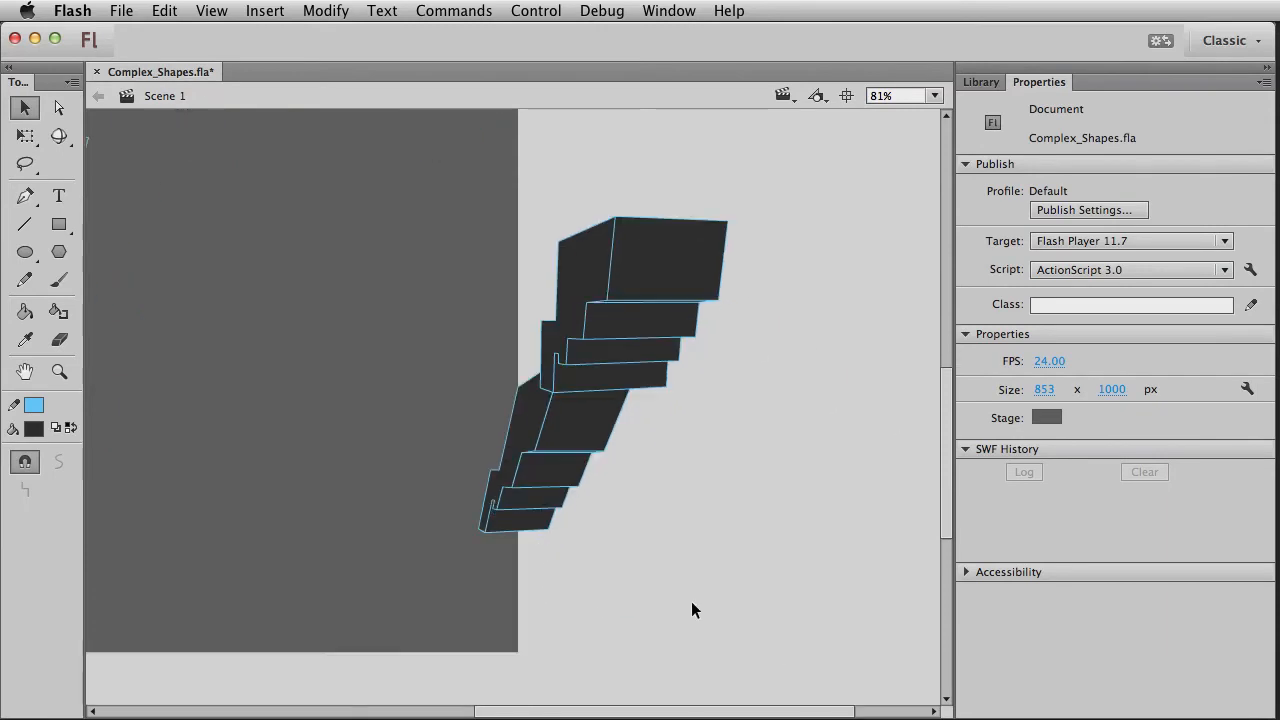
Step: Undo the stacking, the inward distortion and the earlier shift of the wide copy
{"action": "key", "text": "super+z"}
{"action": "key", "text": "super+z"}
{"action": "key", "text": "super+z"}
{"action": "key", "text": "super+z"}
{"action": "key", "text": "super+z"}
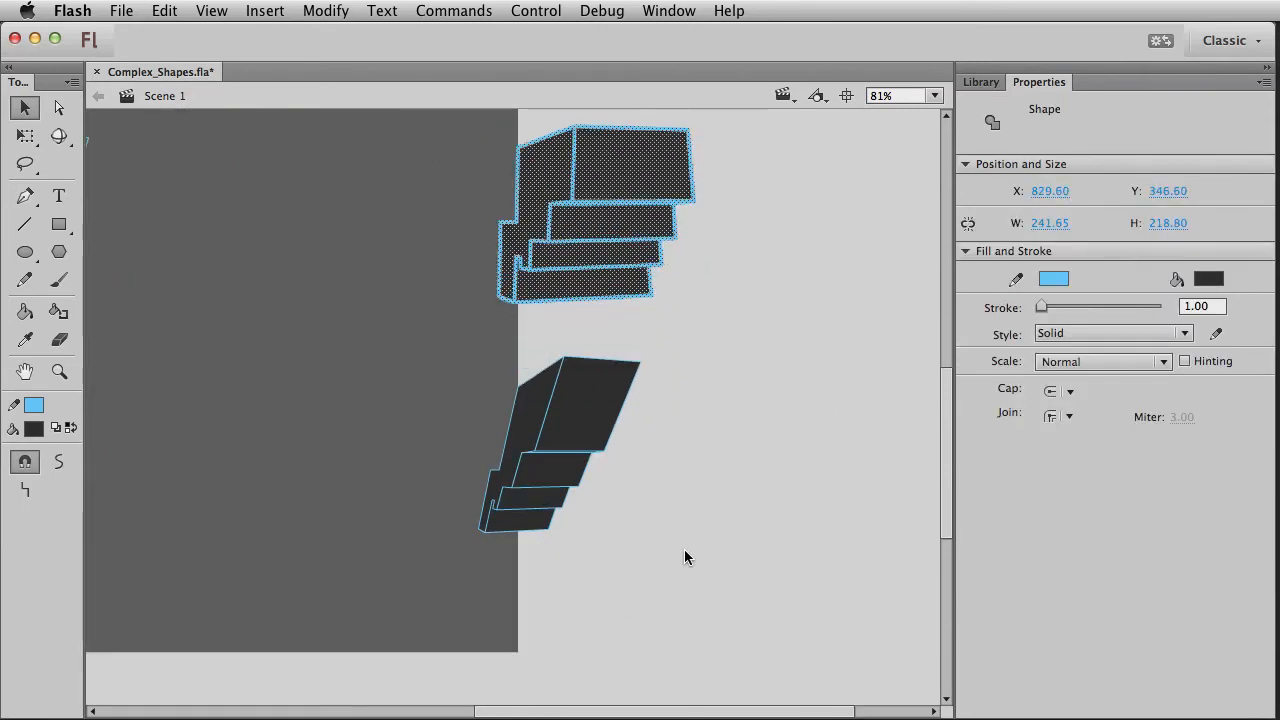
Step: Move the tapered block back onto the stage, beside the flat stepped outline, and deselect it
{"action": "scroll", "coordinate": [553, 380], "scroll_direction": "up", "scroll_amount": 3}
{"action": "scroll", "coordinate": [553, 380], "scroll_direction": "left", "scroll_amount": 1}
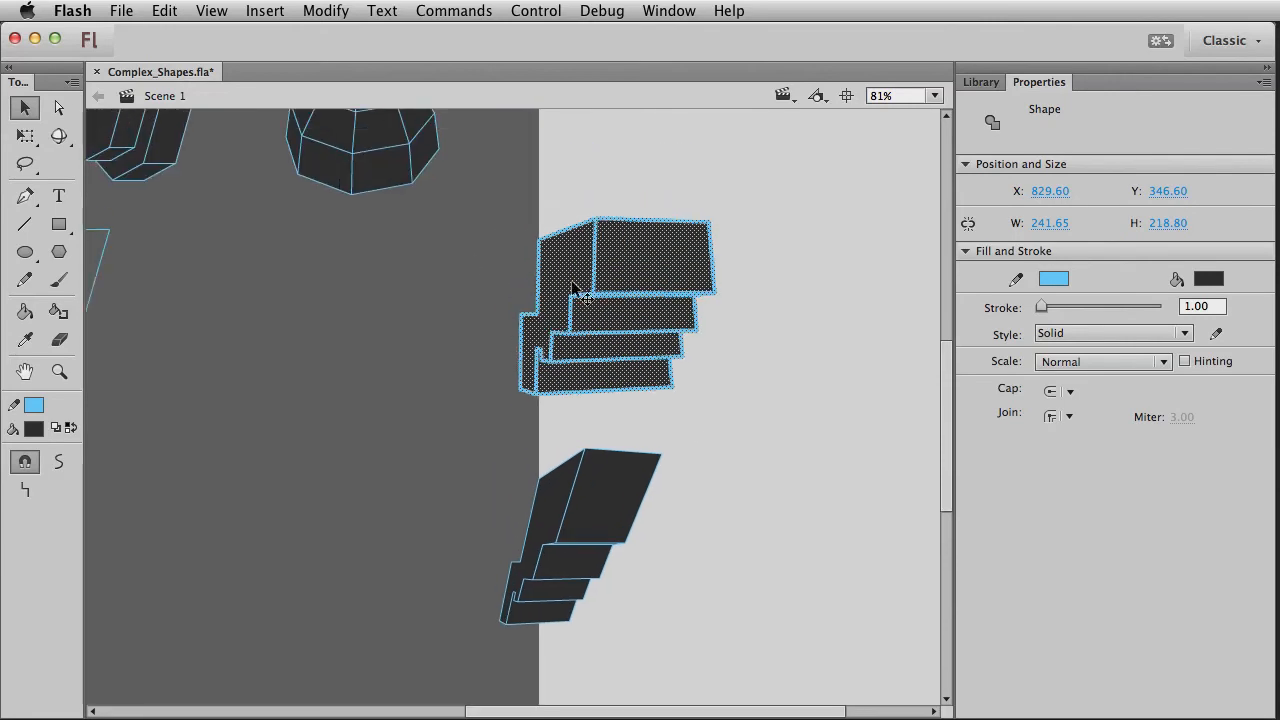
{"action": "left_click", "coordinate": [757, 442]}
{"action": "left_click_drag", "start_coordinate": [489, 438], "coordinate": [720, 655]}
{"action": "left_click_drag", "start_coordinate": [543, 508], "coordinate": [201, 354]}
{"action": "key", "text": "space"}
{"action": "left_click_drag", "start_coordinate": [376, 434], "coordinate": [559, 523]}
{"action": "left_click", "coordinate": [554, 503]}
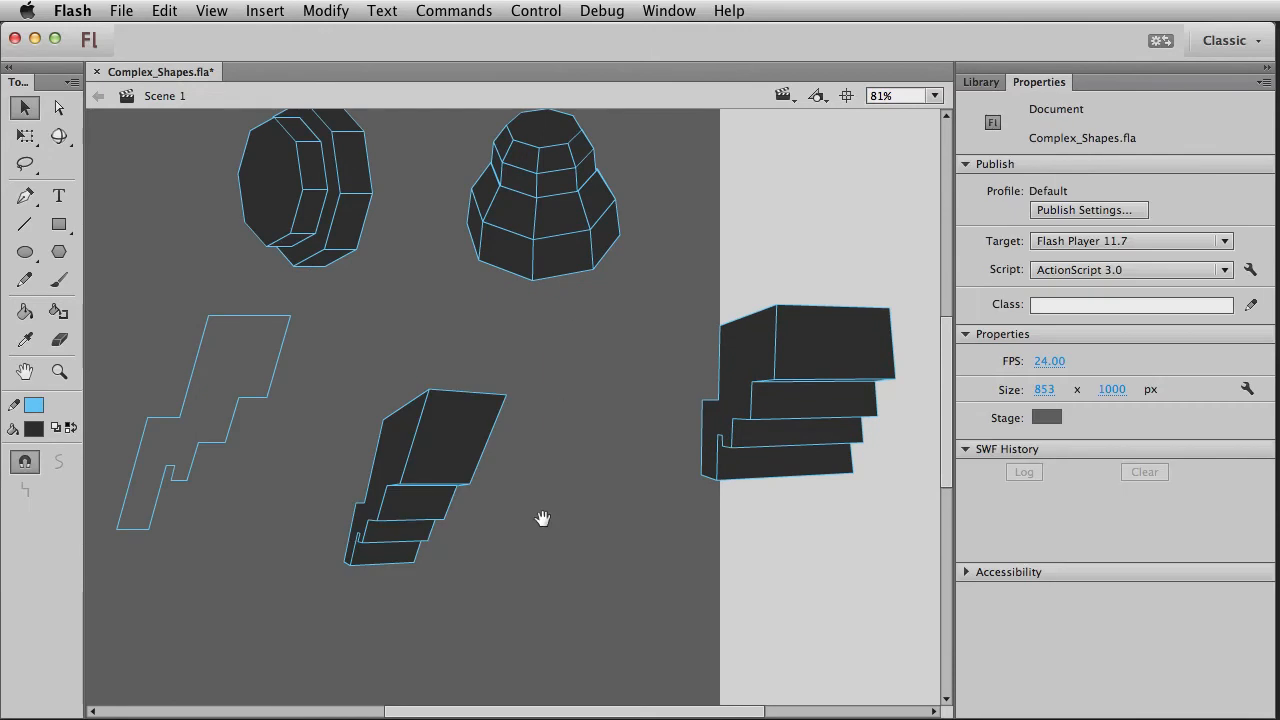
Step: Move the wide block back toward the stage and place it just right of the tapered block
{"action": "scroll", "coordinate": [559, 408], "scroll_direction": "left", "scroll_amount": 4}
{"action": "scroll", "coordinate": [559, 408], "scroll_direction": "down", "scroll_amount": 1}
{"action": "left_click_drag", "start_coordinate": [587, 597], "coordinate": [423, 332]}
{"action": "key", "text": "space"}
{"action": "left_click_drag", "start_coordinate": [734, 403], "coordinate": [617, 448]}
{"action": "left_click", "coordinate": [620, 349]}
{"action": "left_click_drag", "start_coordinate": [656, 294], "coordinate": [940, 558]}
{"action": "left_click_drag", "start_coordinate": [748, 414], "coordinate": [598, 486]}
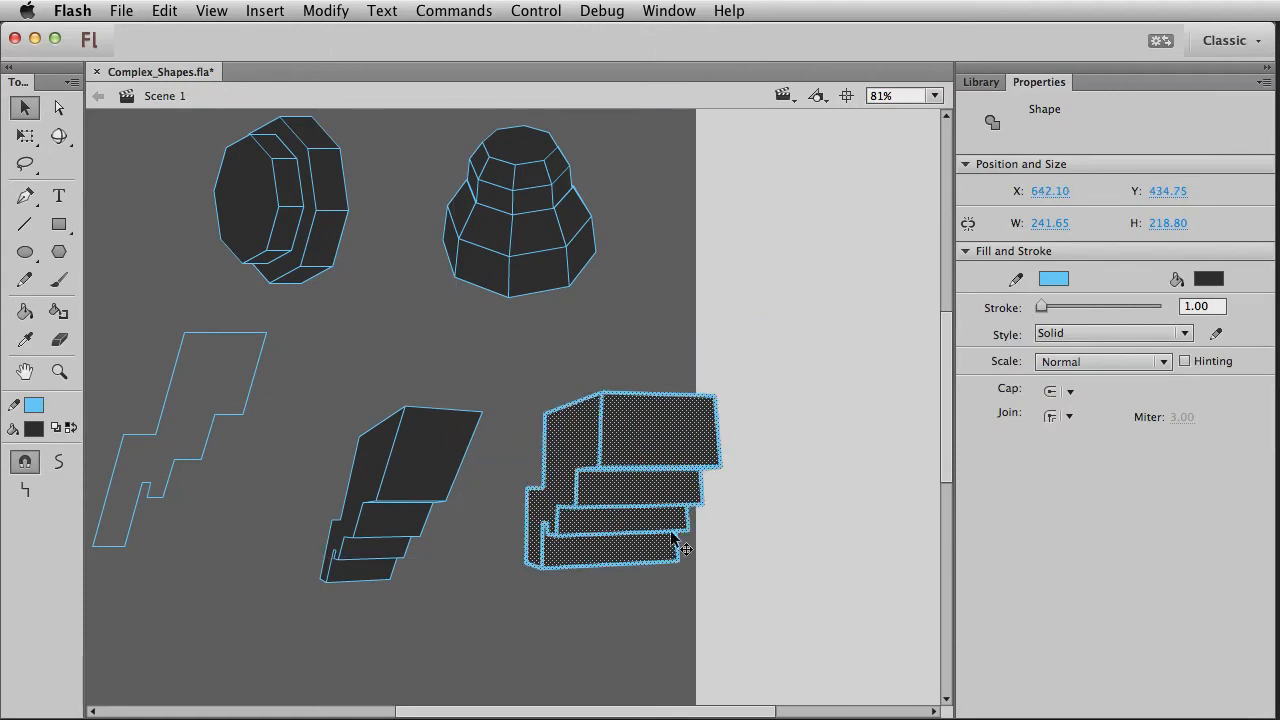
Step: Distort the wide block's lower right corner inward, making it about 233.5 px wide, and deselect it
{"action": "key", "text": "q"}
{"action": "left_click", "coordinate": [58, 489]}
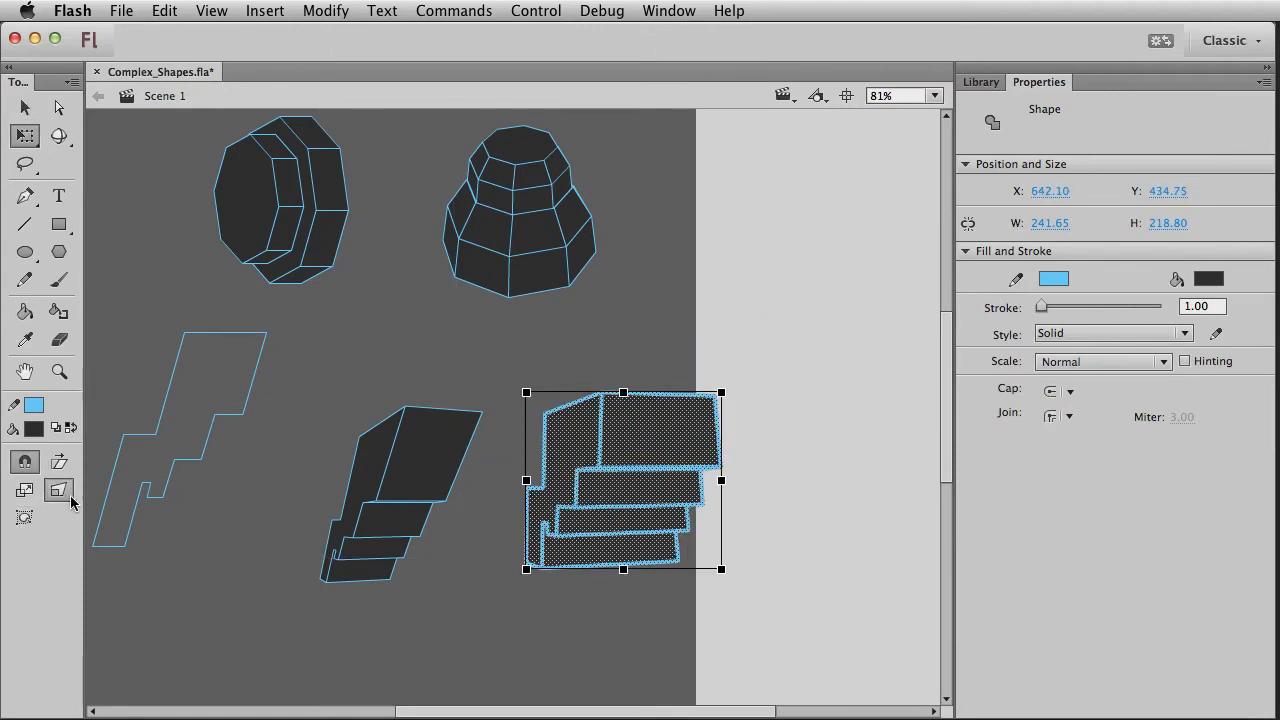
{"action": "left_click_drag", "start_coordinate": [722, 571], "coordinate": [824, 518]}
{"action": "key", "text": "v"}
{"action": "left_click", "coordinate": [567, 470]}
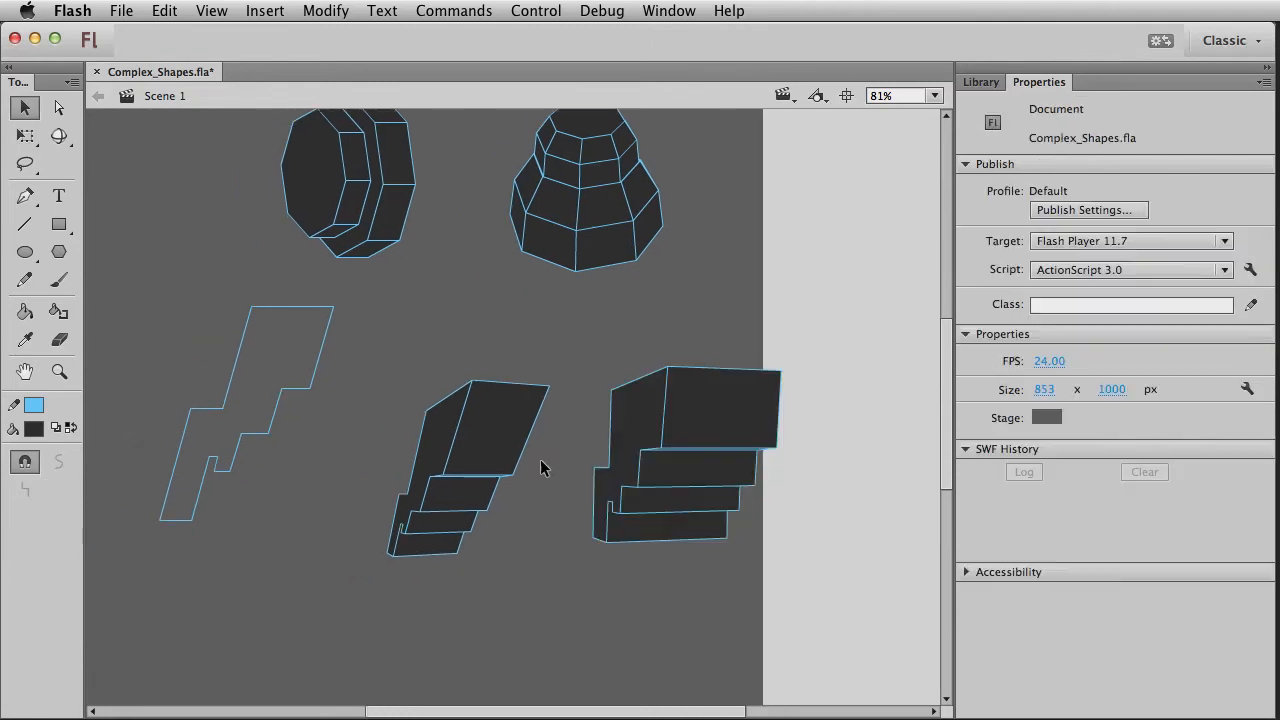
Step: Duplicate the wide block to the stage's upper left, beside the round shape, and flip the copy horizontally
{"action": "left_click_drag", "start_coordinate": [582, 342], "coordinate": [812, 541]}
{"action": "scroll", "coordinate": [780, 555], "scroll_direction": "up", "scroll_amount": 3}
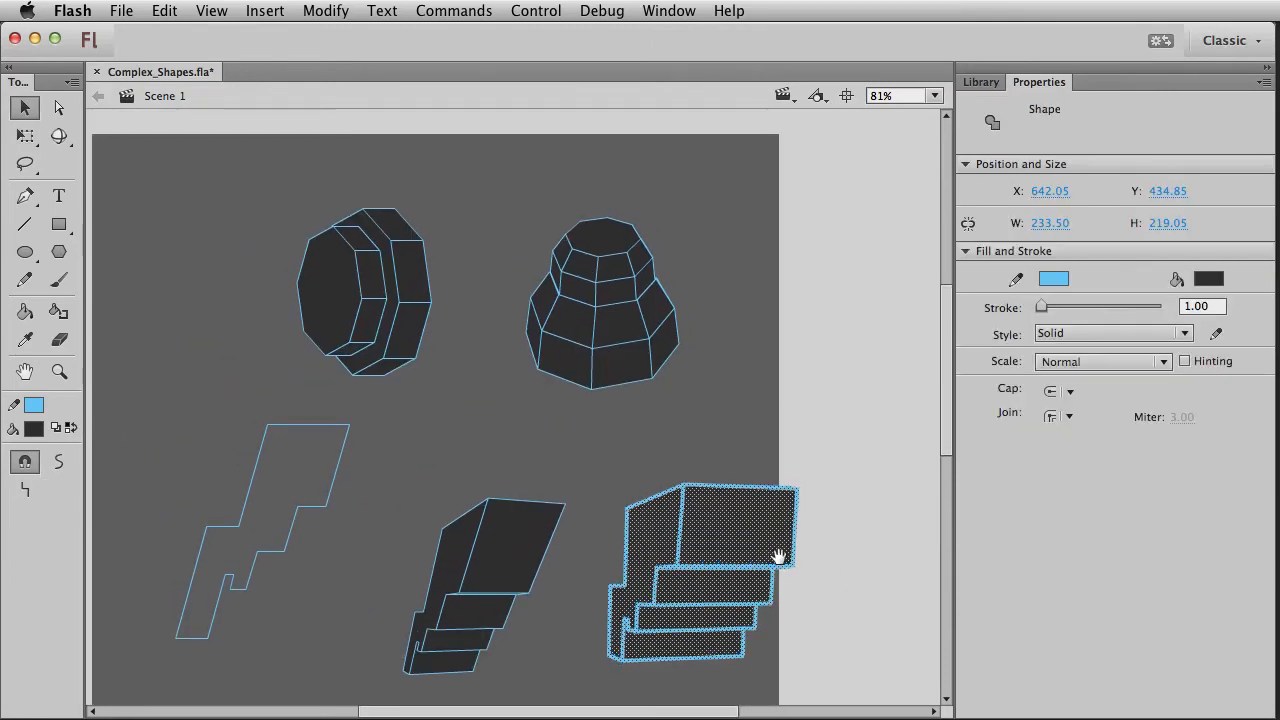
{"action": "left_click_drag", "start_coordinate": [668, 528], "coordinate": [228, 290]}
{"action": "key", "text": "shift+h"}
Step: Rotate the flipped copy 90° clockwise, squash it to about 142 px high and deselect it
{"action": "key", "text": "q"}
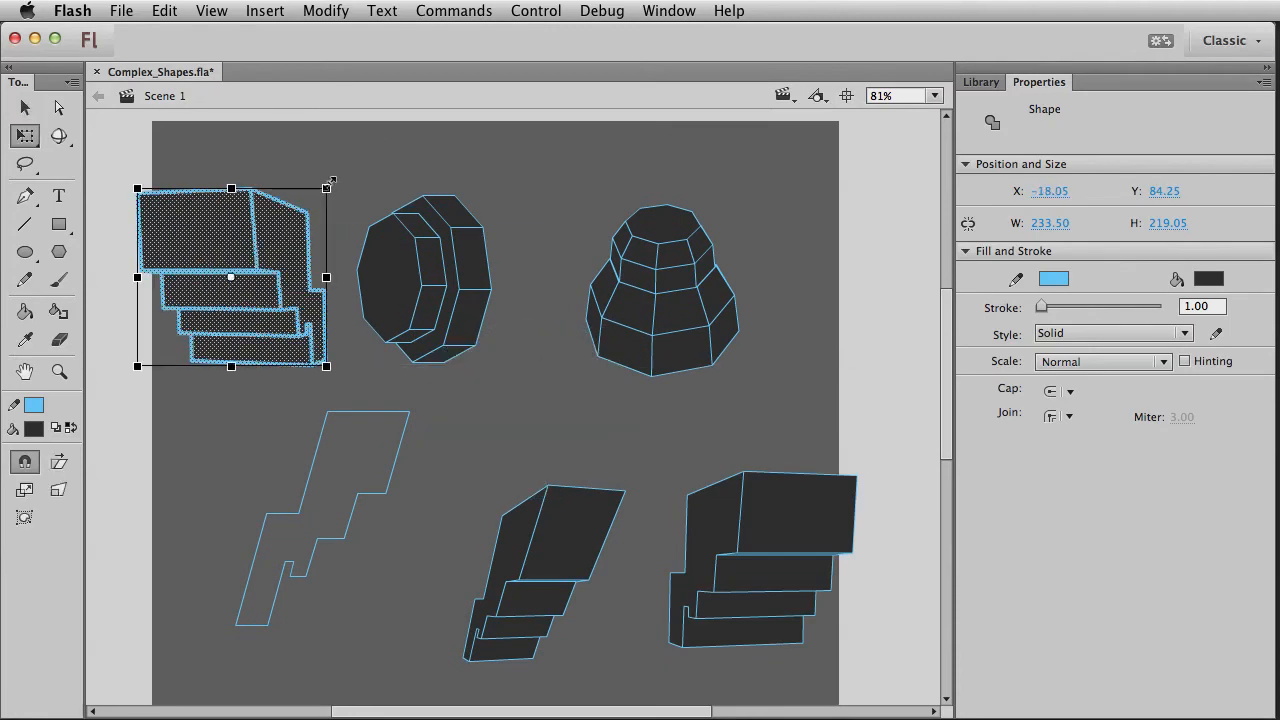
{"action": "left_click_drag", "start_coordinate": [337, 186], "coordinate": [333, 357]}
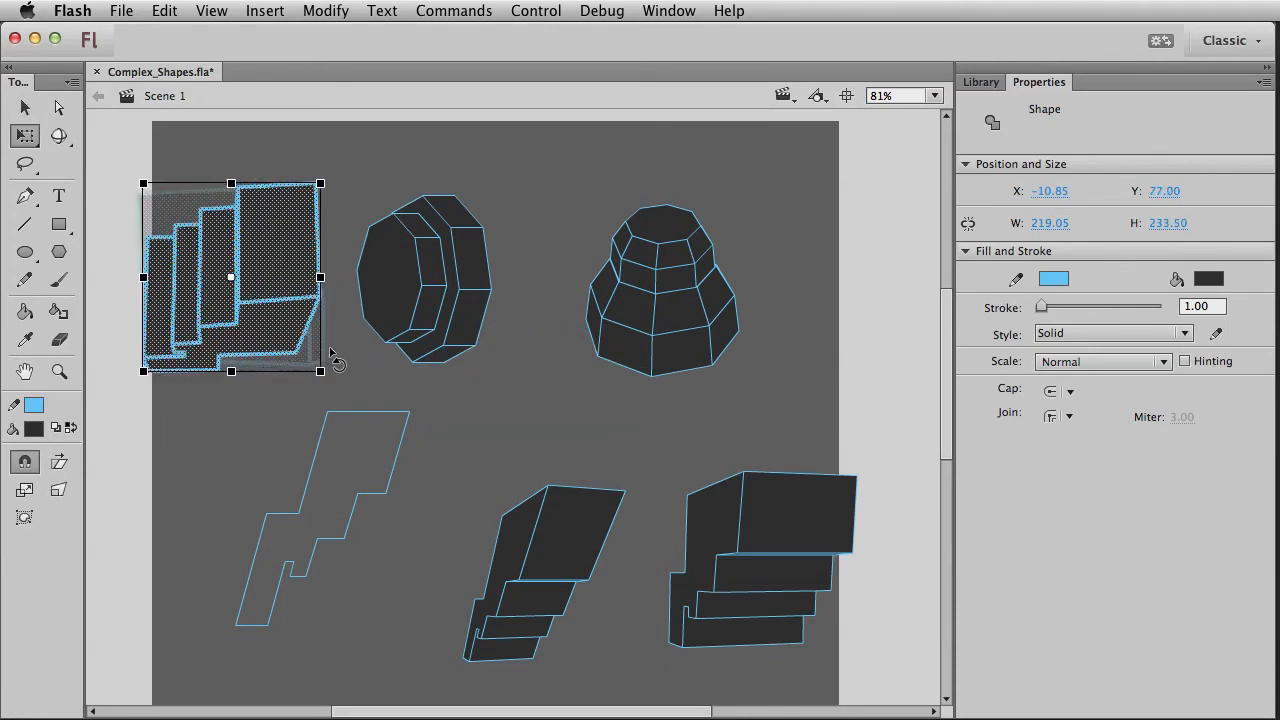
{"action": "left_click_drag", "start_coordinate": [231, 370], "coordinate": [231, 334]}
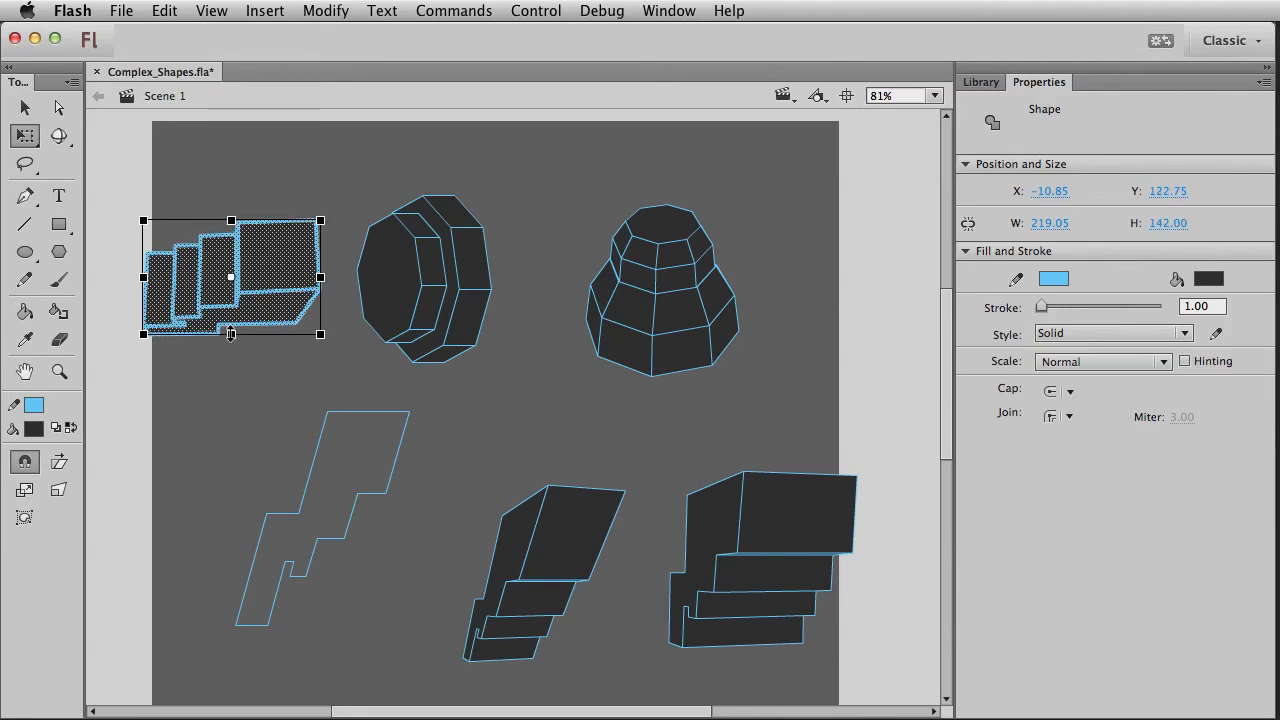
{"action": "key", "text": "v"}
{"action": "left_click", "coordinate": [263, 390]}
Step: Move the round wheel-like shape up and to the right, away from the rotated block
{"action": "scroll", "coordinate": [294, 380], "scroll_direction": "left", "scroll_amount": 2}
{"action": "left_click_drag", "start_coordinate": [390, 158], "coordinate": [567, 372]}
{"action": "left_click_drag", "start_coordinate": [528, 298], "coordinate": [575, 262]}
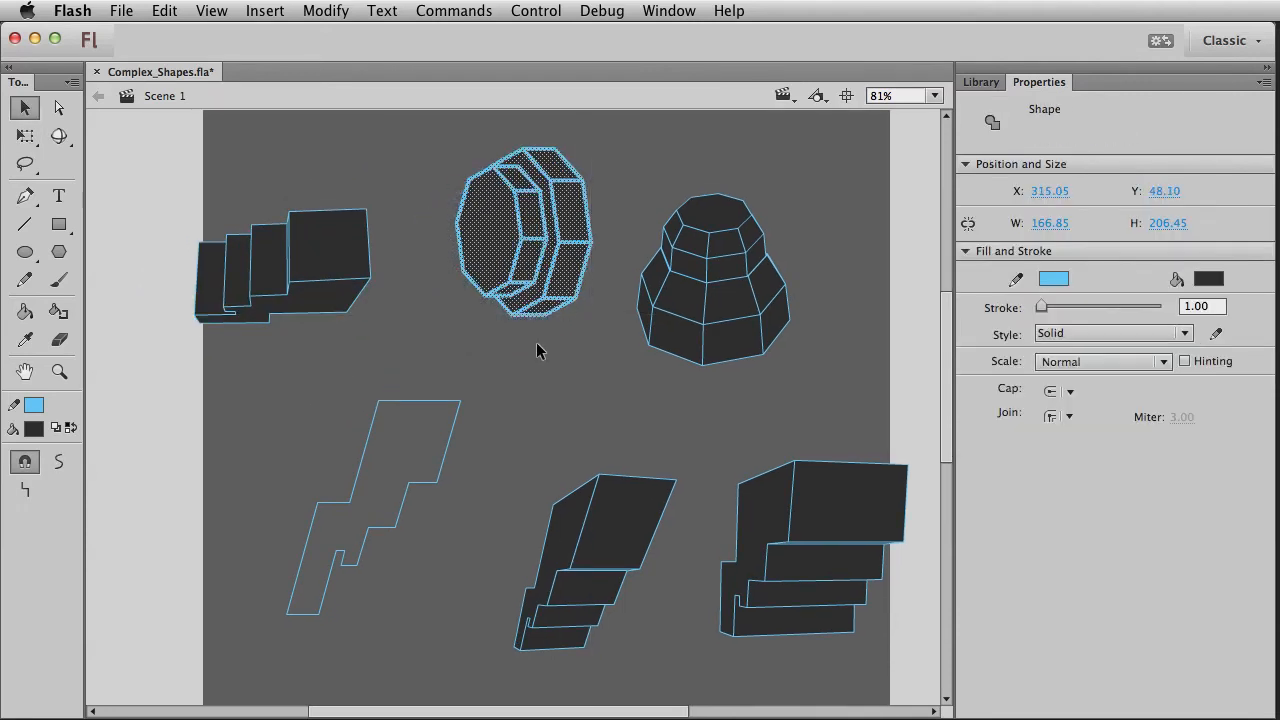
{"action": "left_click", "coordinate": [536, 350]}
Step: Enlarge the rotated block to about 311 × 201 px and move it over the round shape's front face
{"action": "left_click_drag", "start_coordinate": [391, 364], "coordinate": [117, 180]}
{"action": "key", "text": "q"}
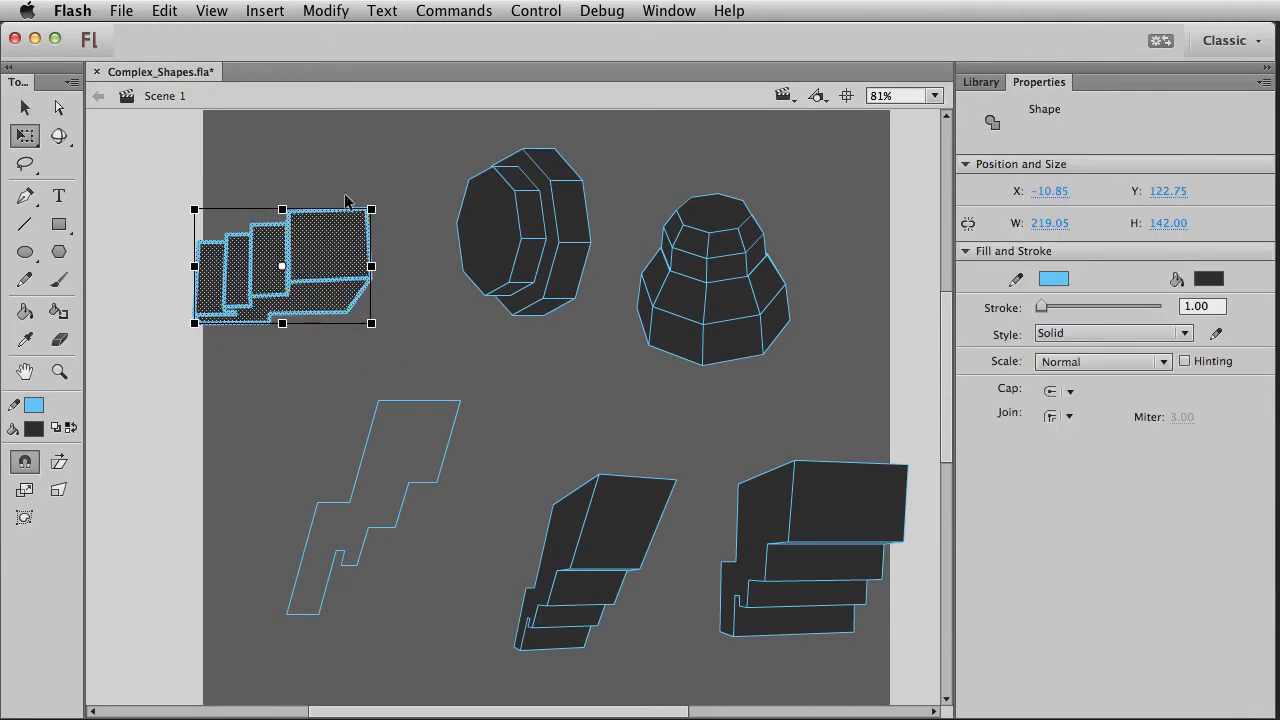
{"action": "left_click_drag", "start_coordinate": [372, 210], "coordinate": [400, 177]}
{"action": "key", "text": "v"}
{"action": "left_click_drag", "start_coordinate": [337, 251], "coordinate": [425, 229]}
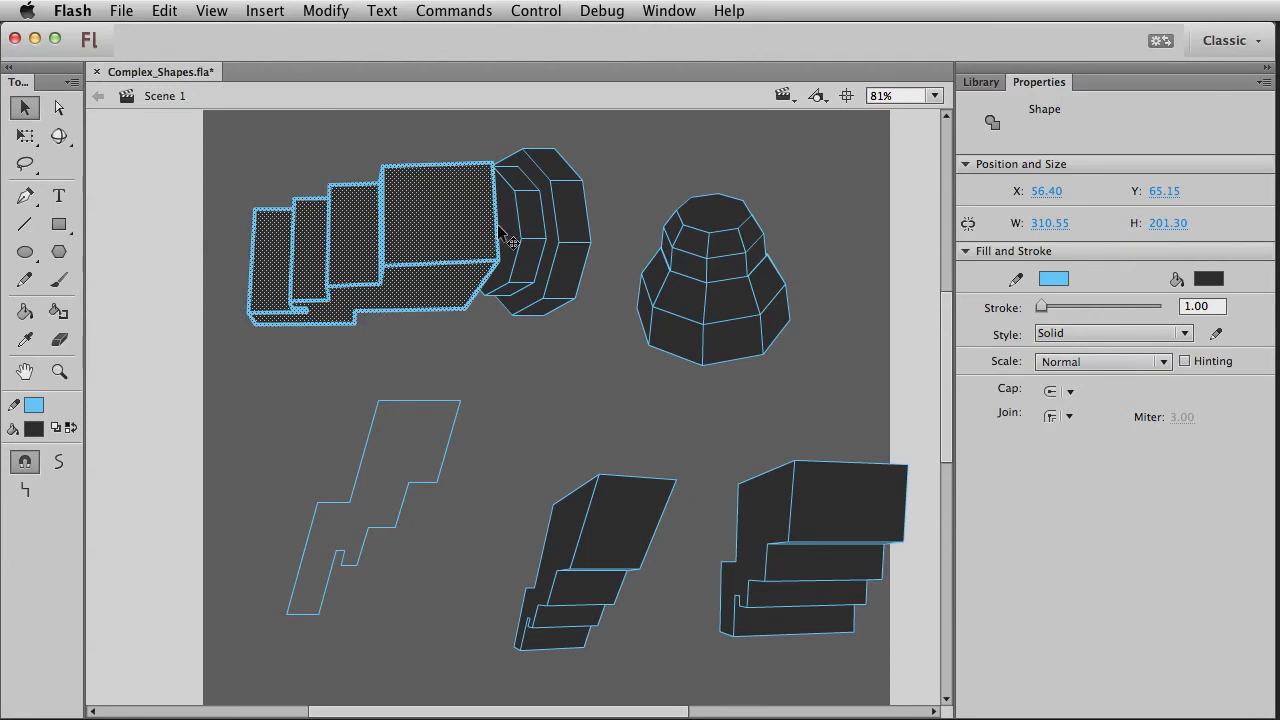
Step: Rotate the enlarged block slightly counterclockwise to line it up with the round shape, and deselect it
{"action": "key", "text": "q"}
{"action": "left_click_drag", "start_coordinate": [501, 341], "coordinate": [508, 323]}
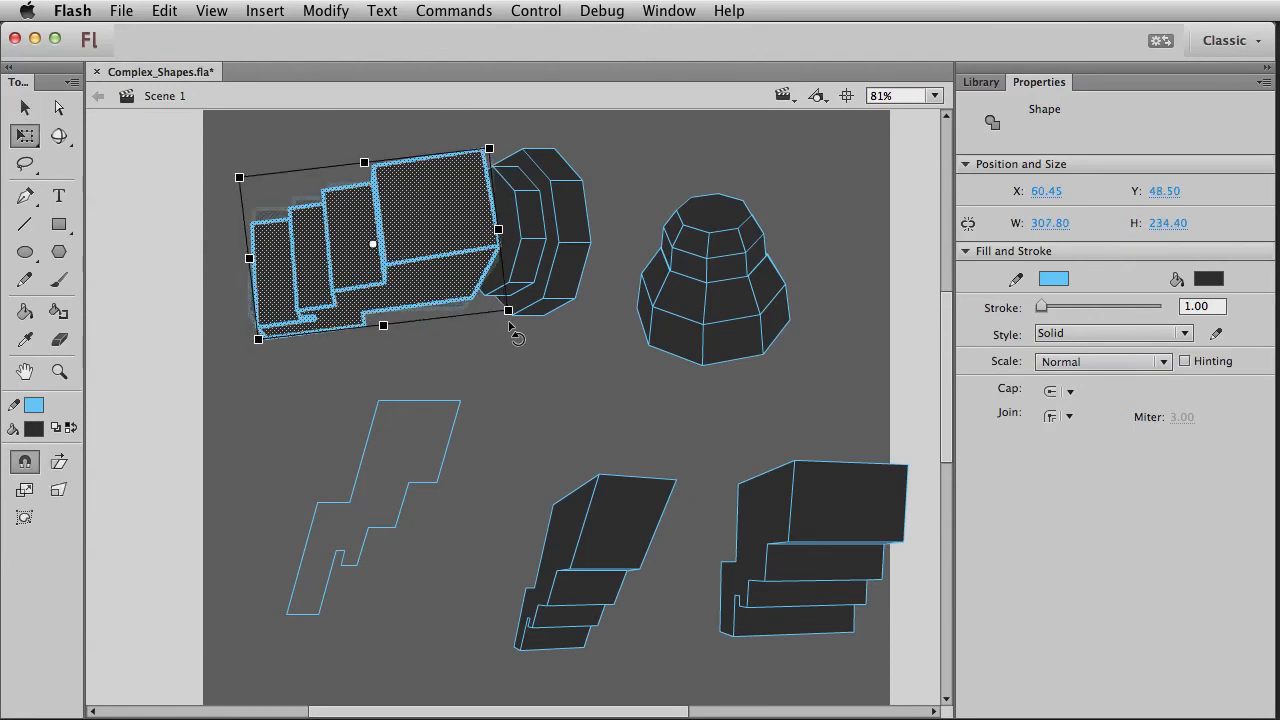
{"action": "key", "text": "v"}
{"action": "left_click", "coordinate": [514, 344]}
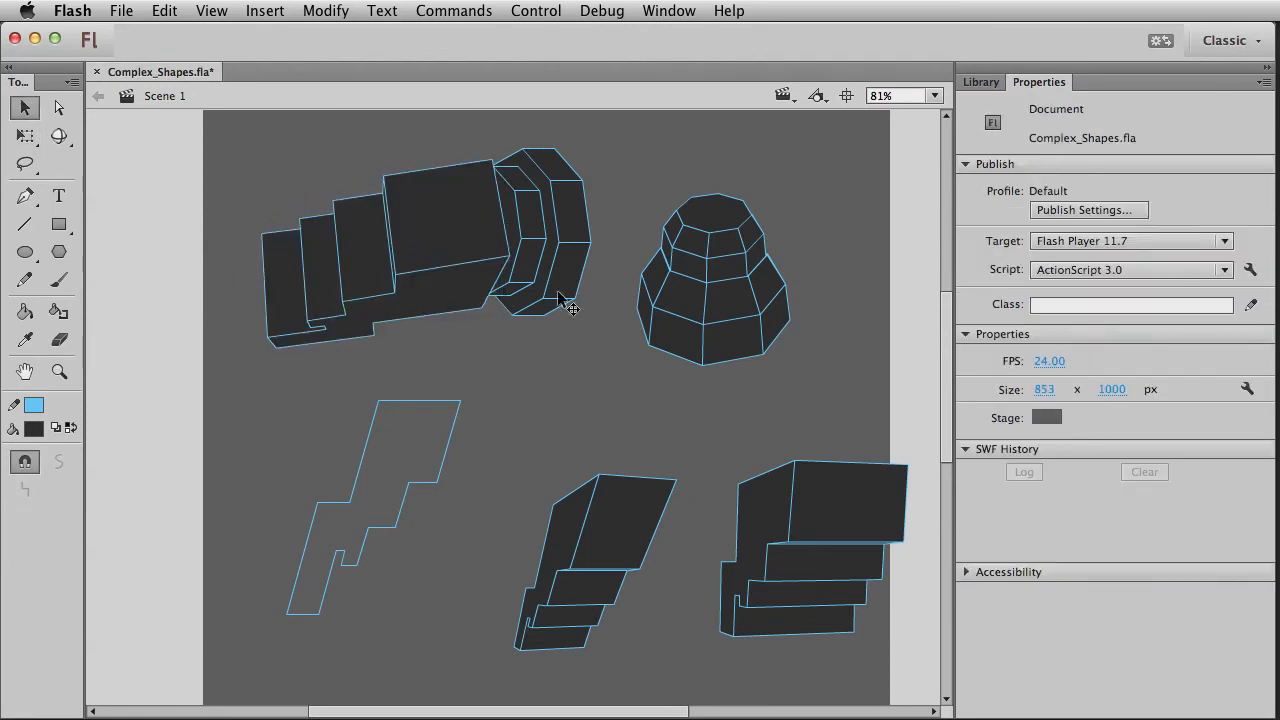
Step: Move the tilted block left, clear of the round shape, nudge it down about 10 px and deselect it
{"action": "scroll", "coordinate": [600, 300], "scroll_direction": "up", "scroll_amount": 3}
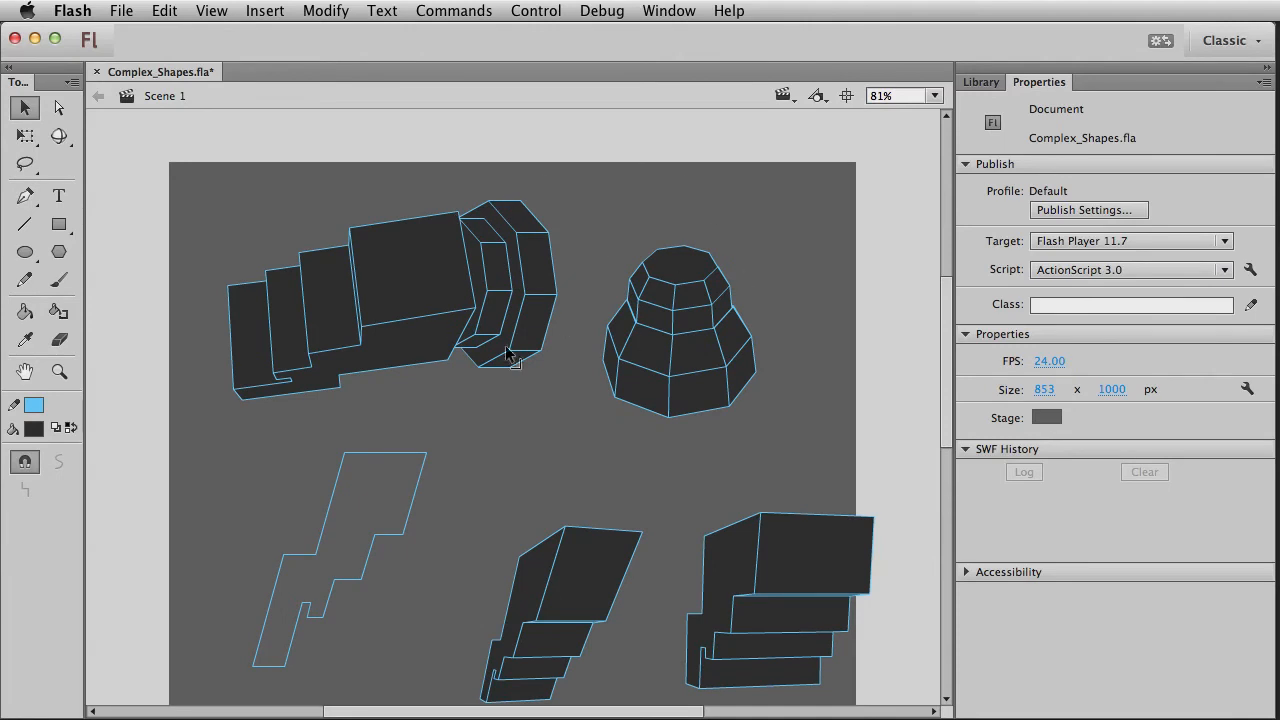
{"action": "key", "text": "super+z"}
{"action": "left_click_drag", "start_coordinate": [426, 340], "coordinate": [348, 337]}
{"action": "left_click", "coordinate": [354, 379]}
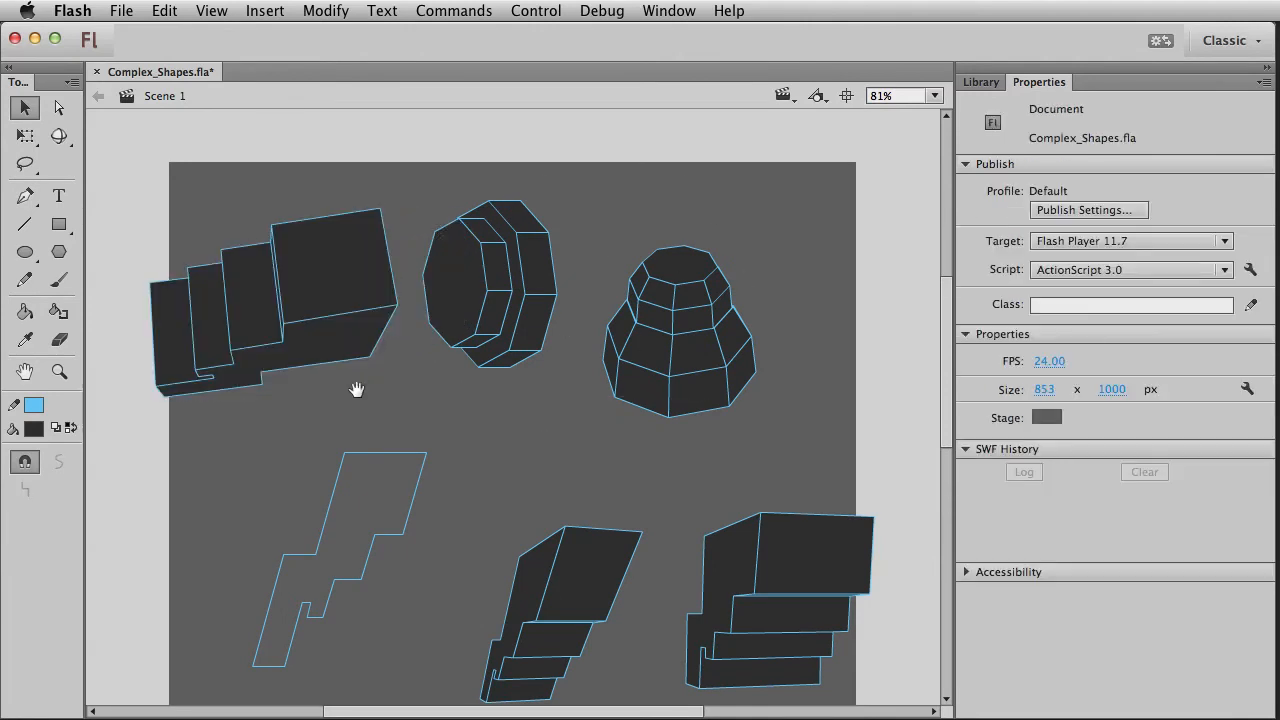
{"action": "left_click_drag", "start_coordinate": [356, 388], "coordinate": [409, 363]}
{"action": "left_click_drag", "start_coordinate": [141, 151], "coordinate": [458, 395]}
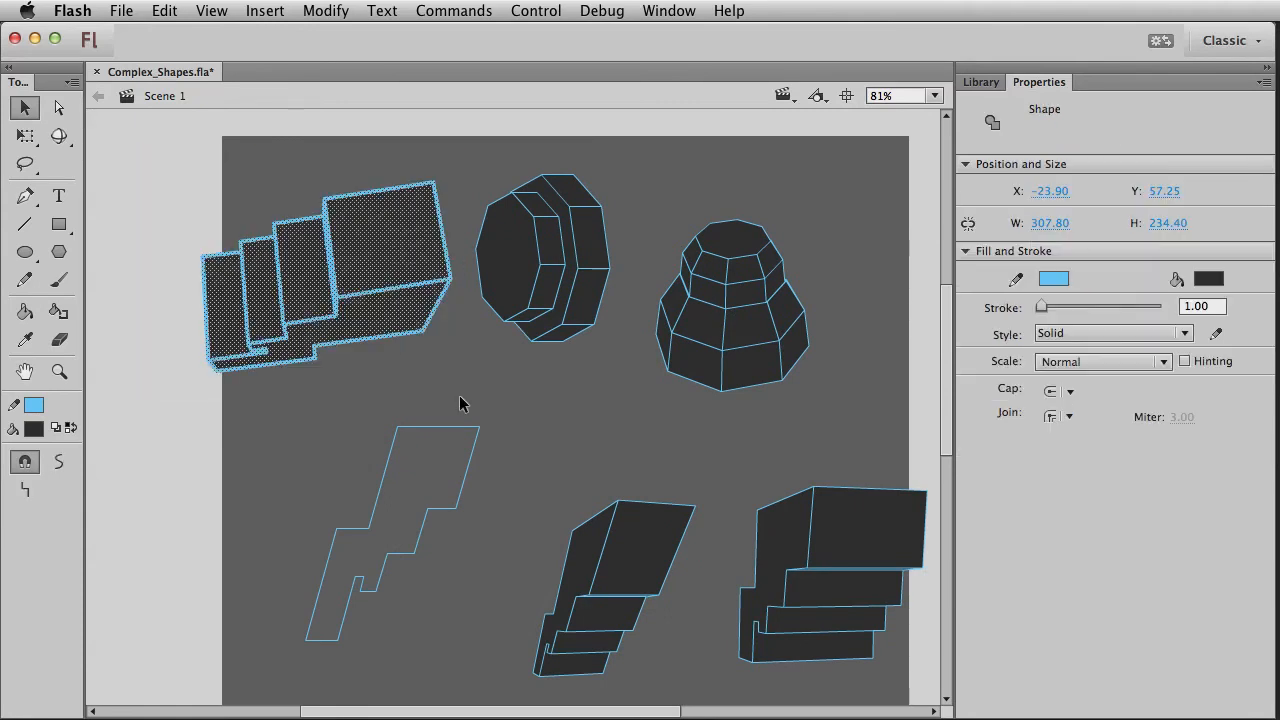
{"action": "key", "text": "shift+Down"}
{"action": "left_click", "coordinate": [276, 218]}
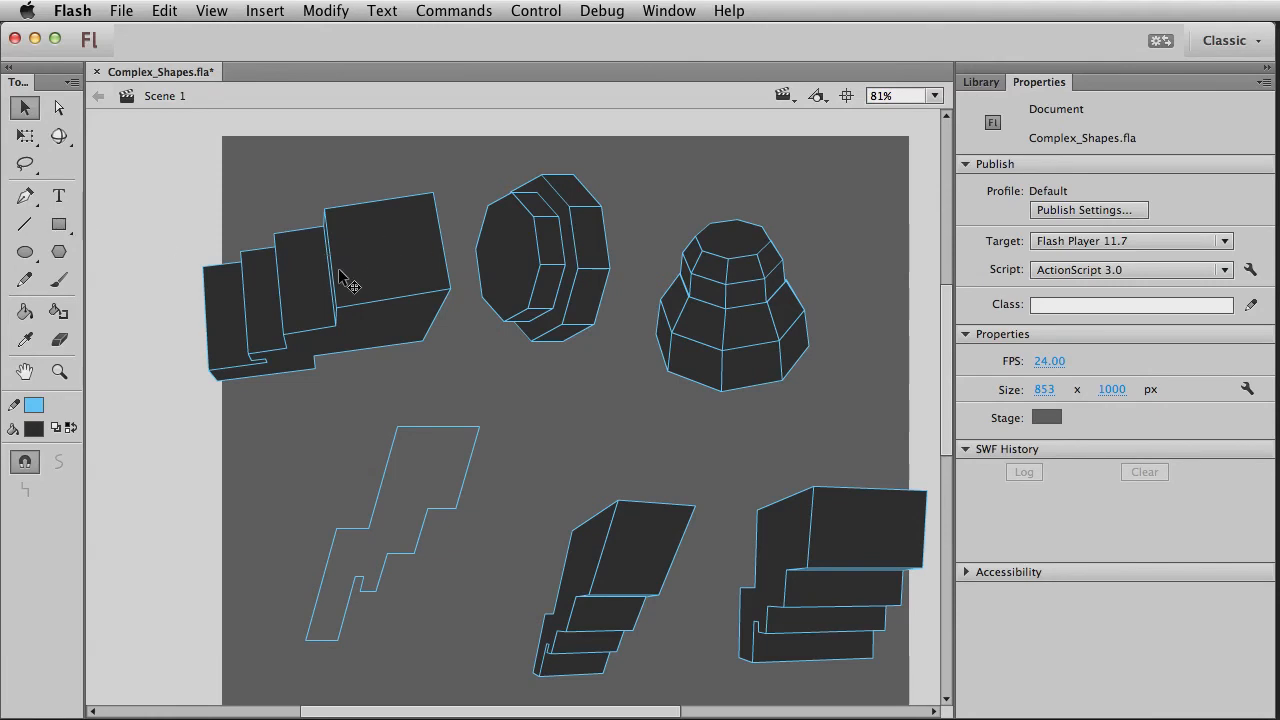
Step: Copy the top, left and bottom edges of the stepped block's third panel and scale the copy down to about 60 × 105 px
{"action": "left_click", "coordinate": [60, 371]}
{"action": "left_click_drag", "start_coordinate": [137, 186], "coordinate": [516, 436]}
{"action": "key", "text": "v"}
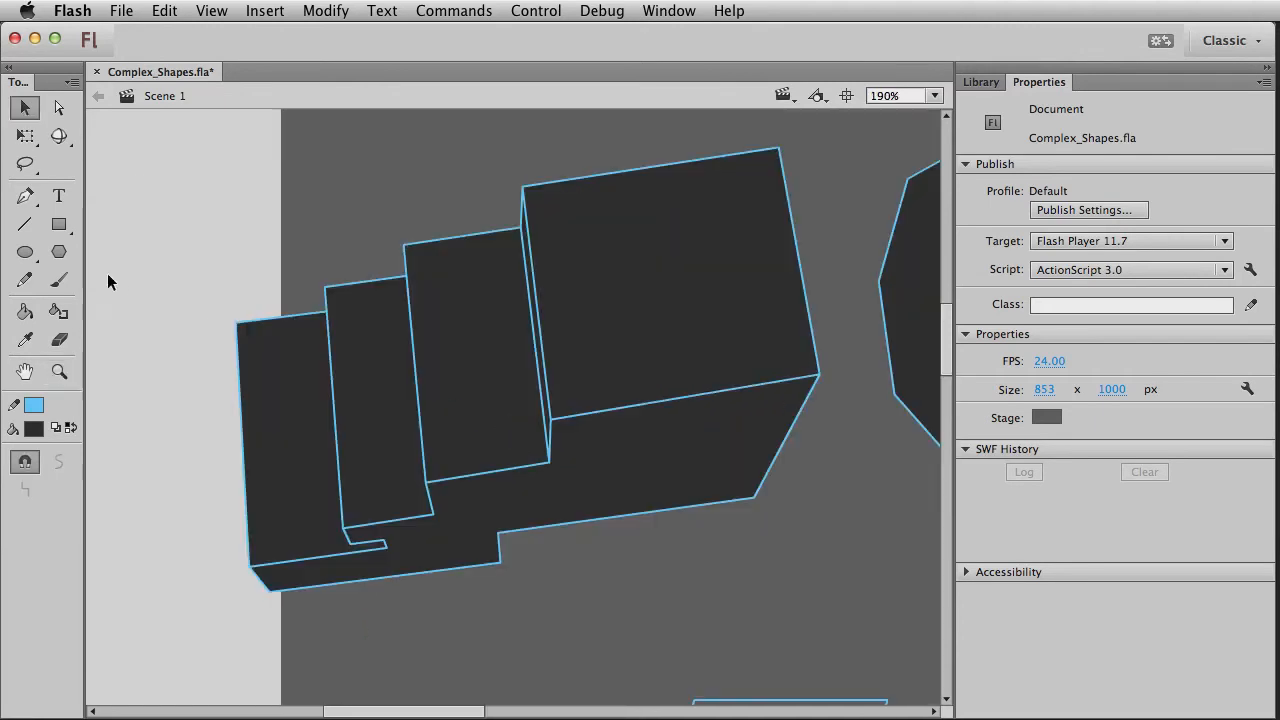
{"action": "left_click", "coordinate": [59, 224]}
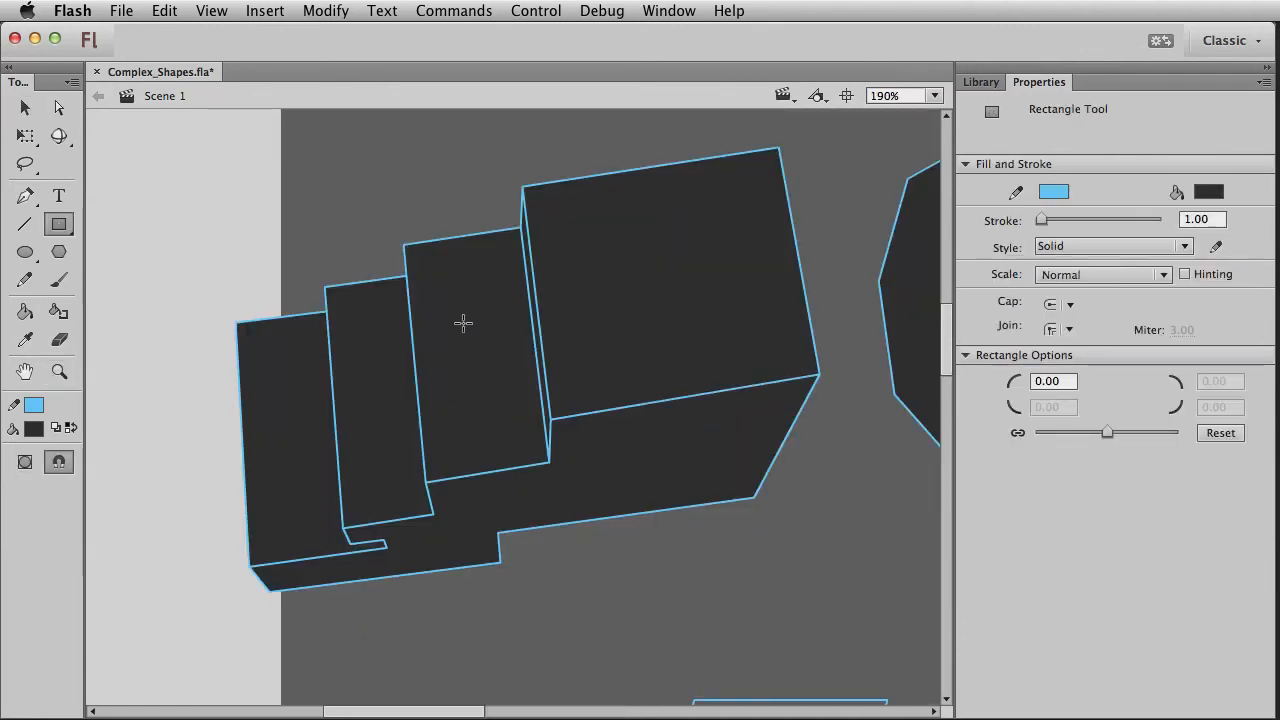
{"action": "key", "text": "v"}
{"action": "left_click", "coordinate": [455, 237]}
{"action": "left_click", "coordinate": [409, 285], "text": "shift"}
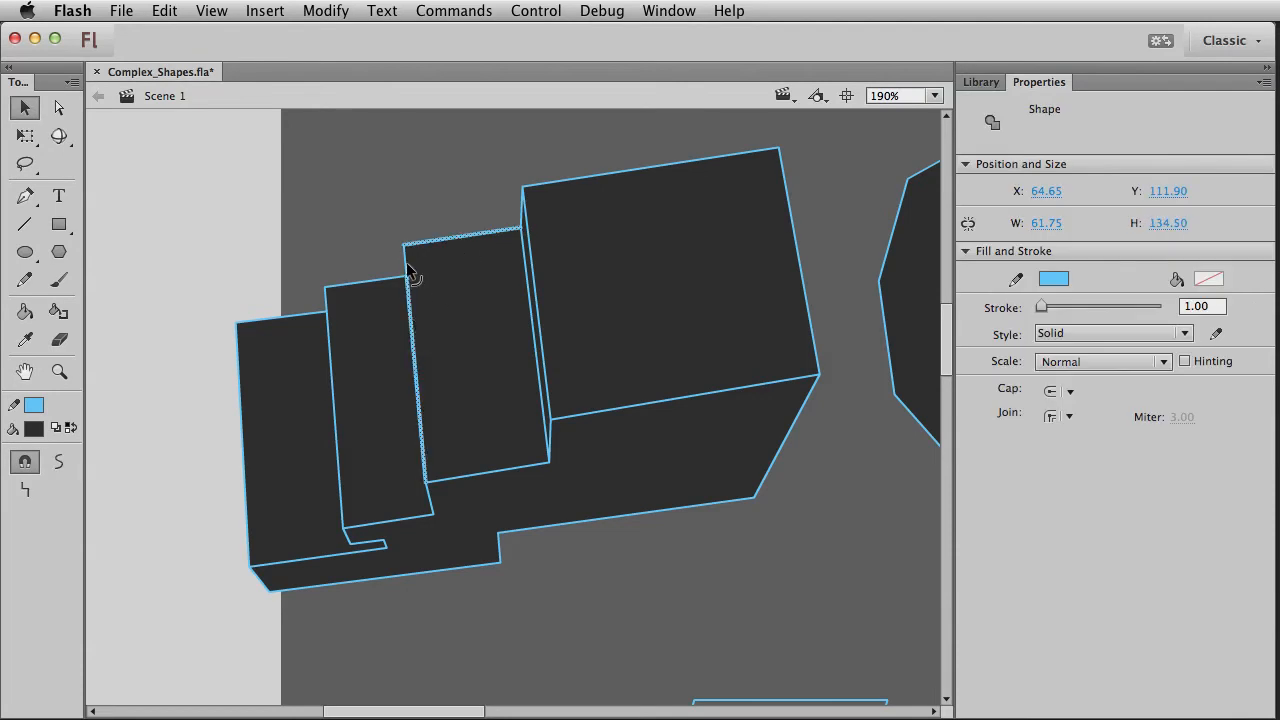
{"action": "key", "text": "q"}
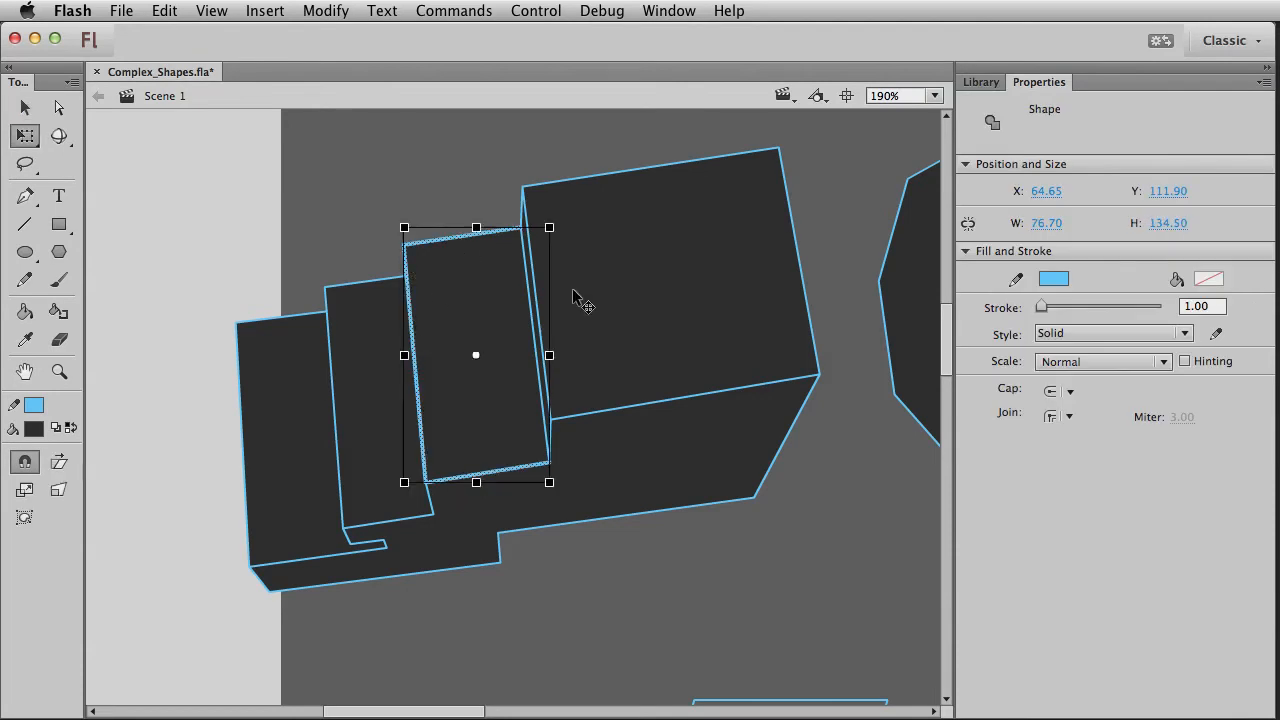
{"action": "left_click_drag", "start_coordinate": [400, 223], "coordinate": [425, 264]}
{"action": "key", "text": "ctrl+z"}
{"action": "key", "text": "ctrl+v"}
{"action": "left_click_drag", "start_coordinate": [593, 285], "coordinate": [578, 312]}
{"action": "key", "text": "v"}
Step: Undo the accidental fill move and shift the scaled three-sided outline left onto the third panel's left edge
{"action": "left_click_drag", "start_coordinate": [500, 320], "coordinate": [467, 270]}
{"action": "left_click_drag", "start_coordinate": [385, 319], "coordinate": [396, 436]}
{"action": "key", "text": "super+z"}
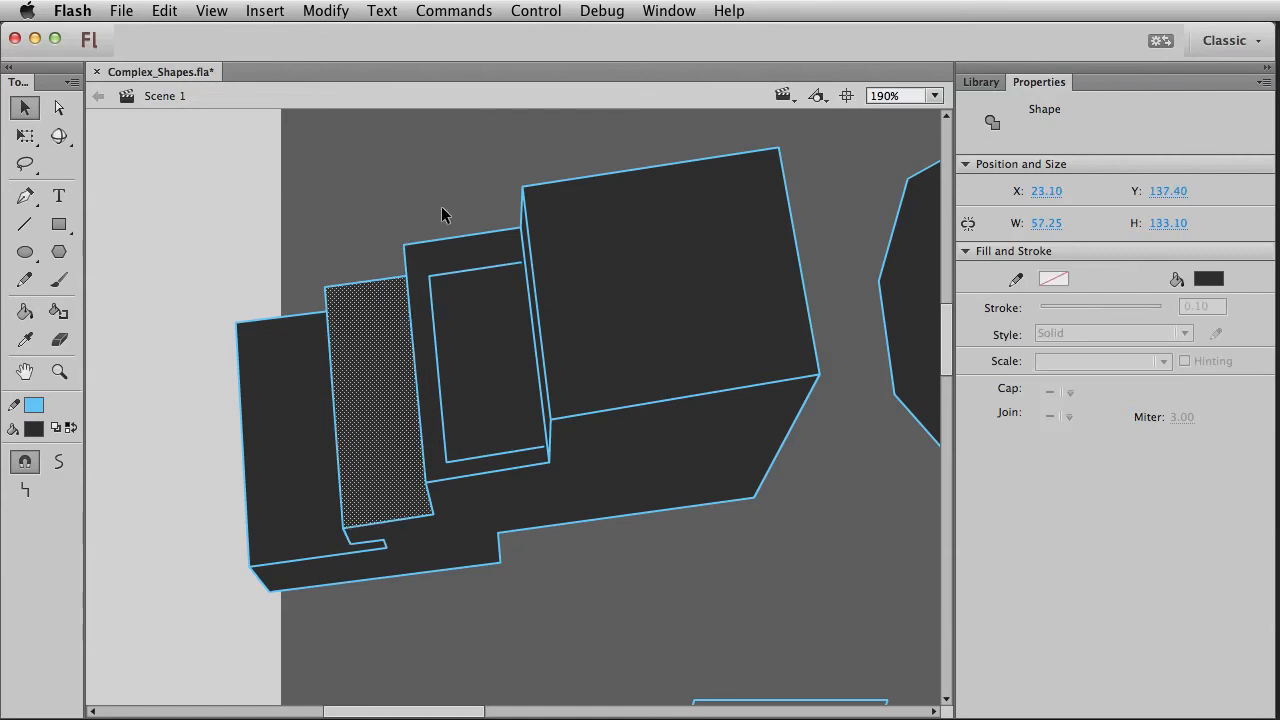
{"action": "key", "text": "super+z"}
{"action": "key", "text": "shift+Left"}
{"action": "key", "text": "shift+Left"}
{"action": "key", "text": "shift+Left"}
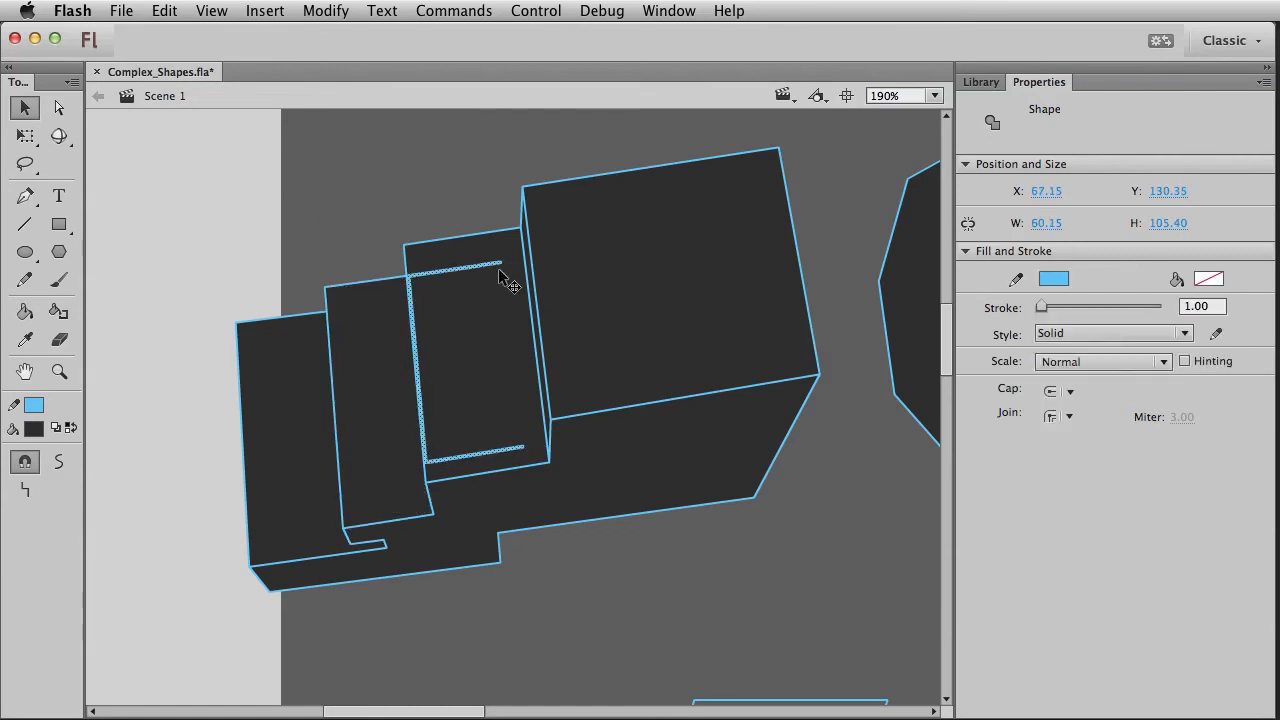
Step: Shrink the three-sided outline to about 40 × 71 px and place it across the edge between the second and third panels
{"action": "key", "text": "shift+Down"}
{"action": "key", "text": "q"}
{"action": "left_click_drag", "start_coordinate": [513, 271], "coordinate": [496, 272]}
{"action": "key", "text": "shift+Up"}
{"action": "key", "text": "shift+Up"}
{"action": "key", "text": "shift+Left"}
{"action": "key", "text": "shift+Left"}
{"action": "key", "text": "Down"}
{"action": "key", "text": "Down"}
{"action": "key", "text": "Down"}
{"action": "key", "text": "Down"}
{"action": "key", "text": "Right"}
{"action": "key", "text": "v"}
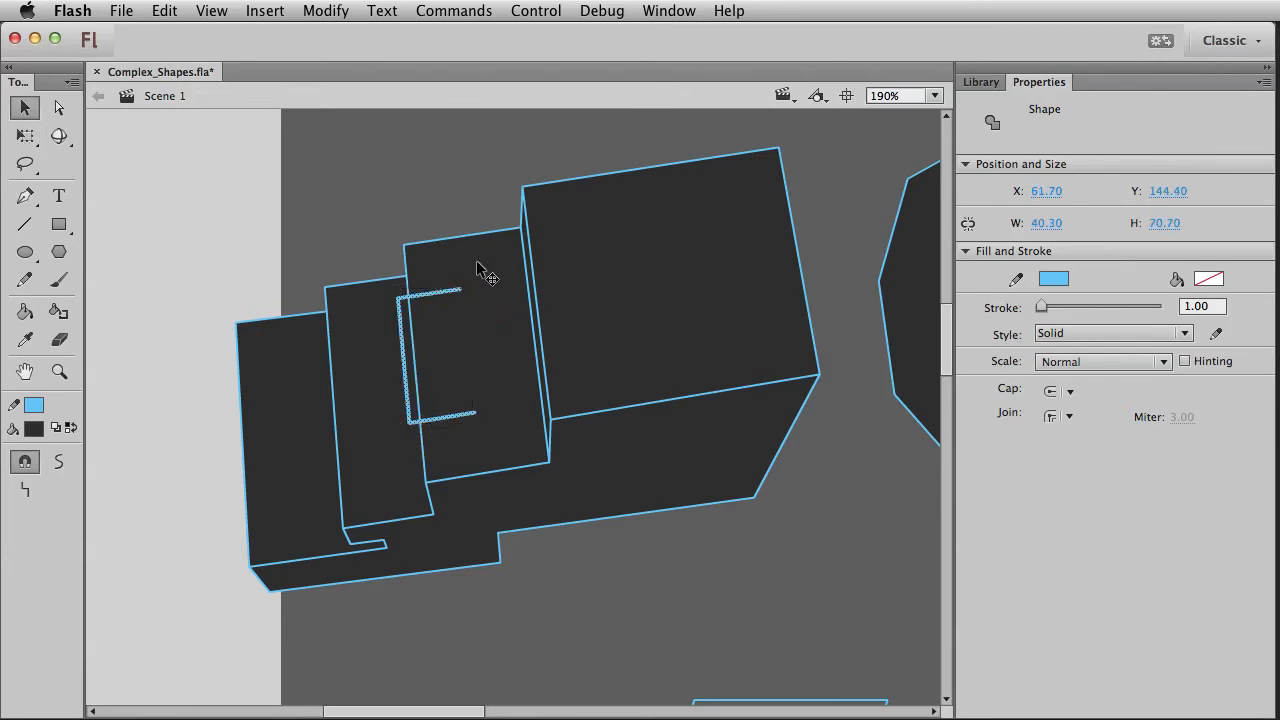
{"action": "left_click", "coordinate": [444, 193]}
Step: Copy the small outline's left edge and move it right to close the open ends, then deselect it
{"action": "left_click", "coordinate": [410, 345]}
{"action": "key", "text": "shift+Right"}
{"action": "key", "text": "shift+Right"}
{"action": "key", "text": "shift+Right"}
{"action": "key", "text": "shift+Right"}
{"action": "key", "text": "shift+Right"}
{"action": "key", "text": "Up"}
{"action": "key", "text": "Up"}
{"action": "key", "text": "Up"}
{"action": "key", "text": "Up"}
{"action": "key", "text": "Left"}
{"action": "left_click", "coordinate": [428, 205]}
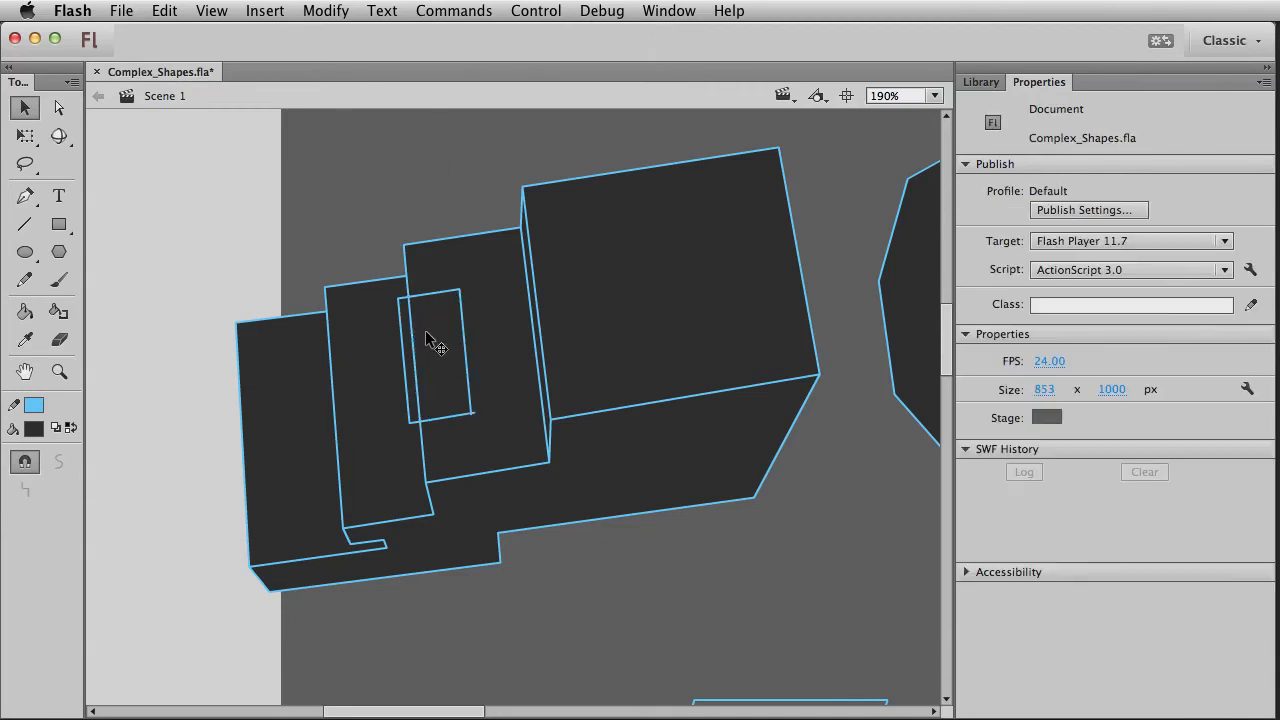
Step: Delete the overlapping and protruding segments so the second panel's outline notches into the third panel
{"action": "left_click", "coordinate": [410, 333]}
{"action": "key", "text": "Delete"}
{"action": "left_click", "coordinate": [400, 299]}
{"action": "key", "text": "Delete"}
{"action": "left_click", "coordinate": [413, 423]}
{"action": "key", "text": "Delete"}
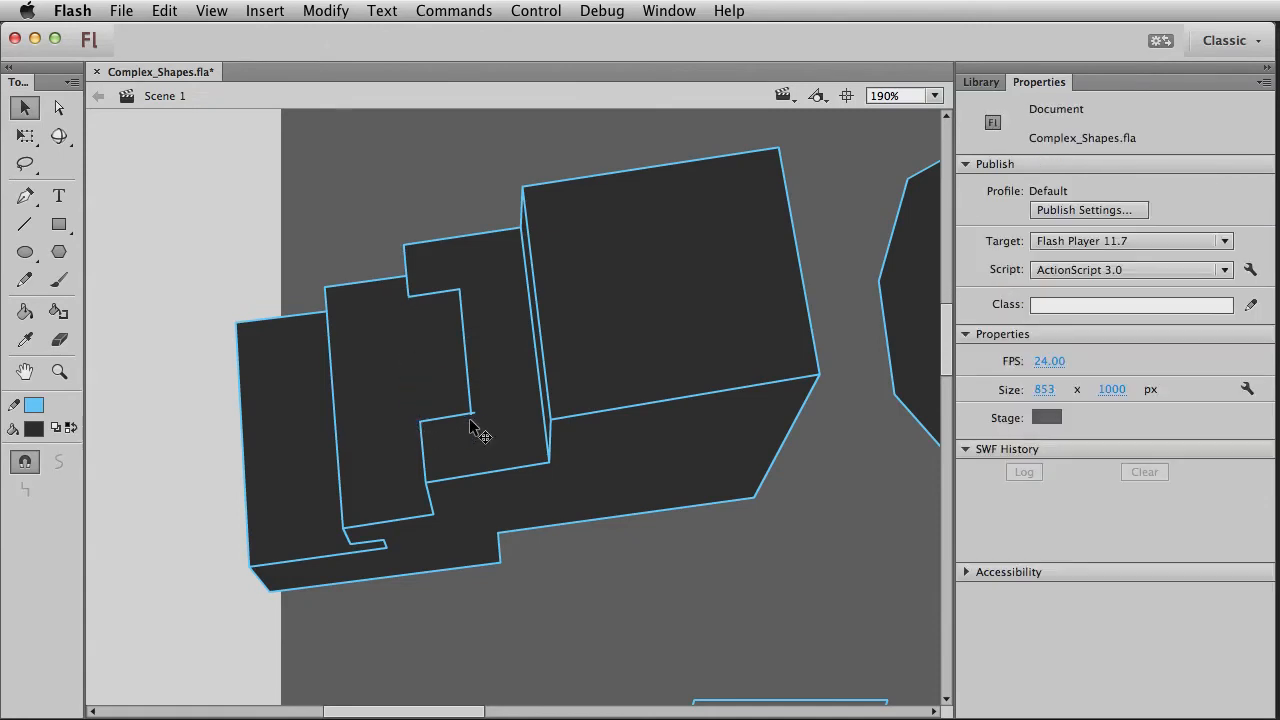
{"action": "left_click", "coordinate": [473, 414]}
{"action": "key", "text": "Delete"}
Step: Draw a short diagonal and a parallel line beneath the notch's upper edge to give it depth
{"action": "left_click", "coordinate": [25, 224]}
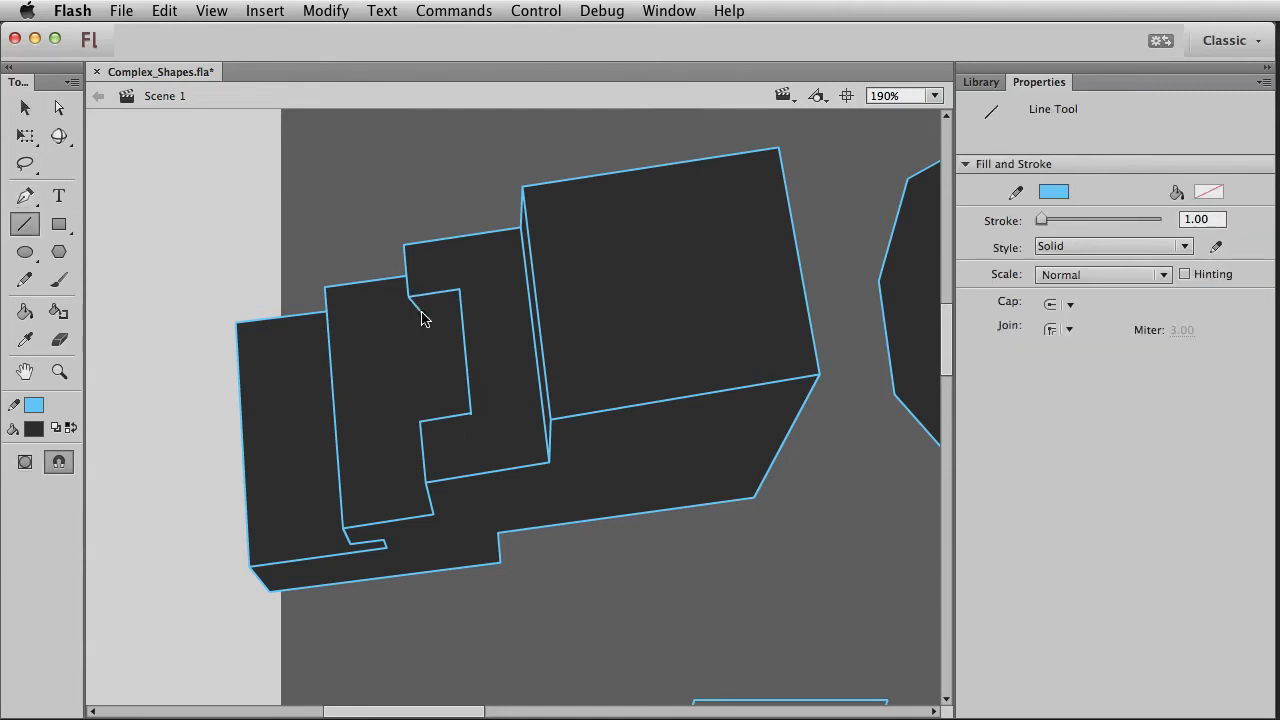
{"action": "left_click_drag", "start_coordinate": [421, 312], "coordinate": [459, 308]}
{"action": "key", "text": "v"}
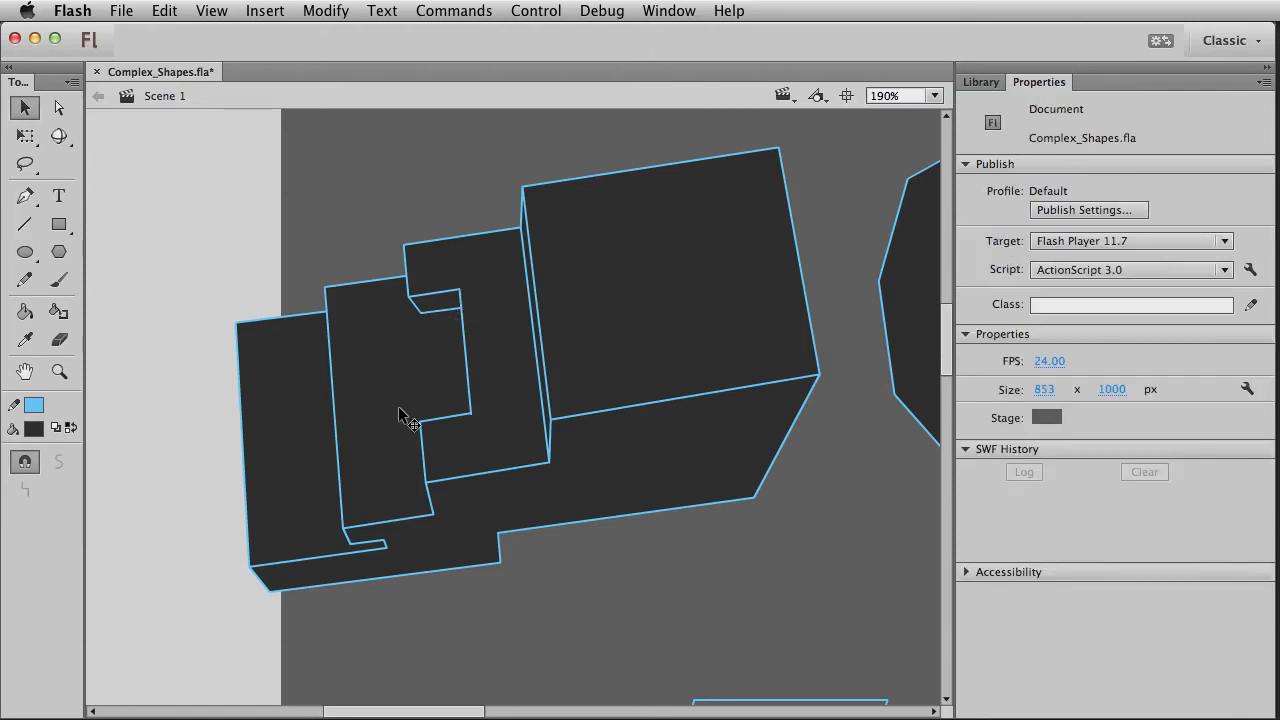
{"action": "left_click", "coordinate": [25, 224]}
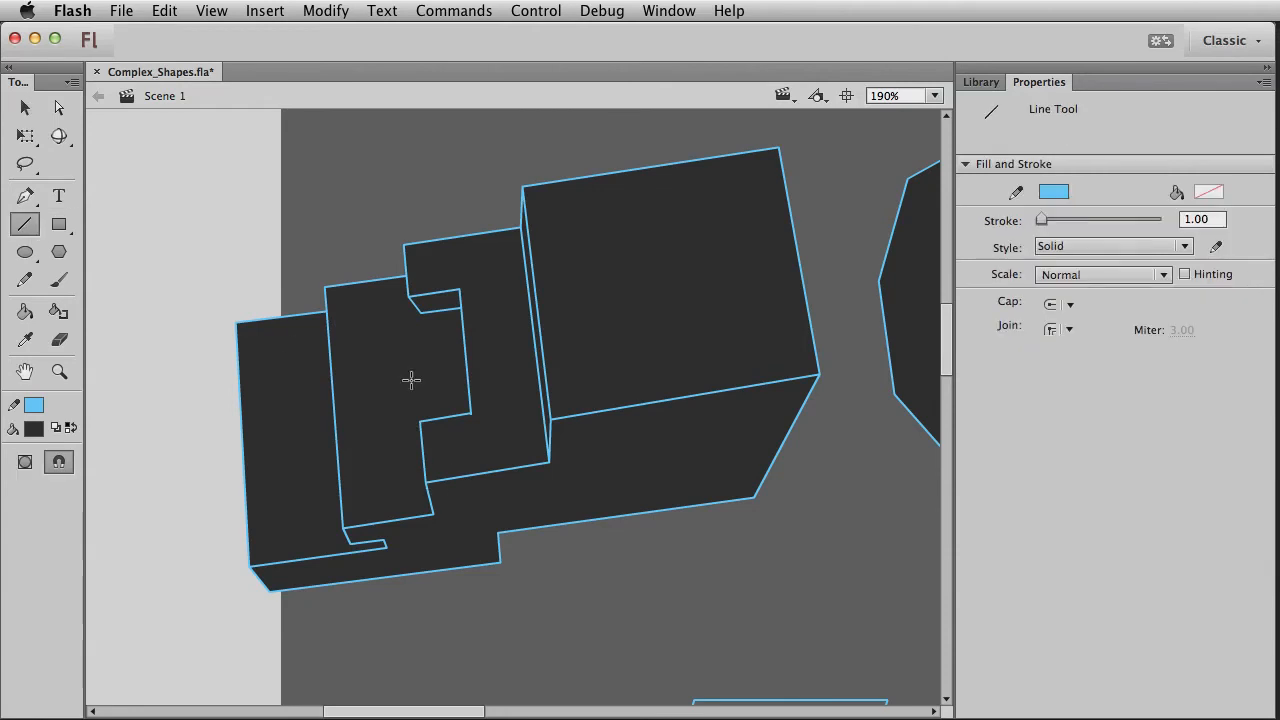
{"action": "key", "text": "v"}
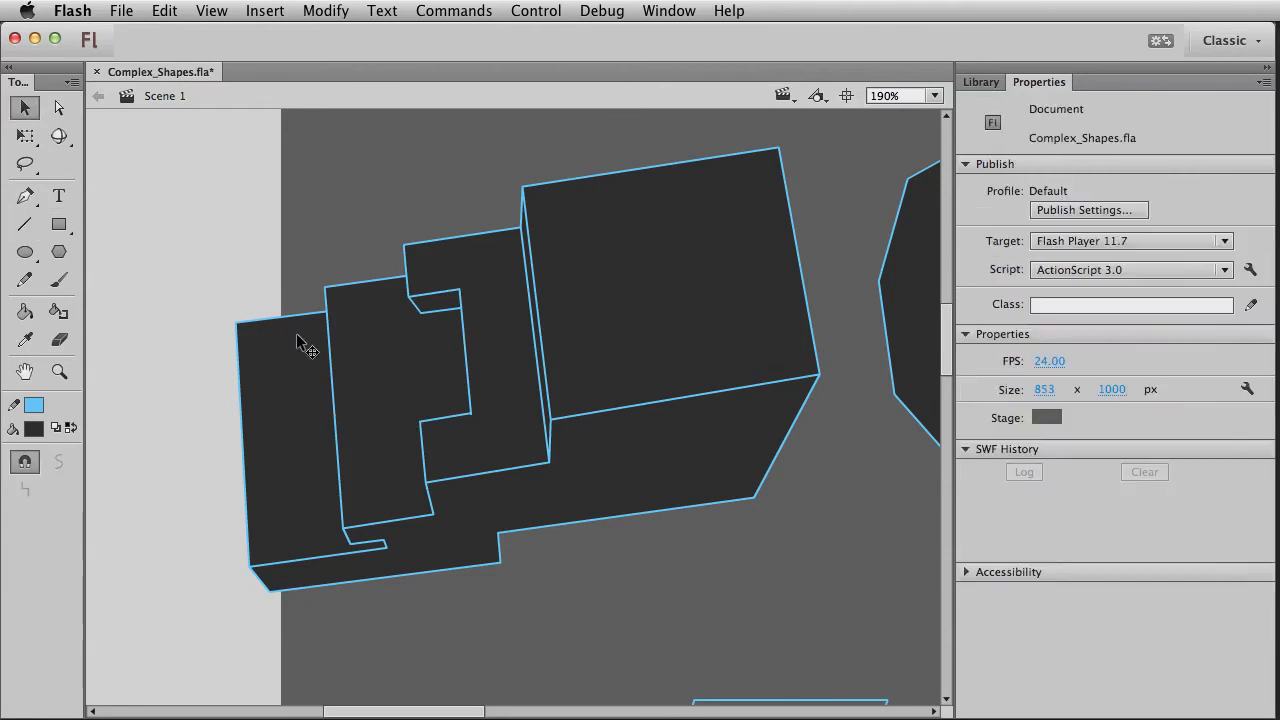
Step: Copy the second panel's top, left and bottom edges, scale the copy to about 37 × 86 px and place it partly over the first panel
{"action": "left_click", "coordinate": [356, 283]}
{"action": "left_click", "coordinate": [337, 440], "text": "shift"}
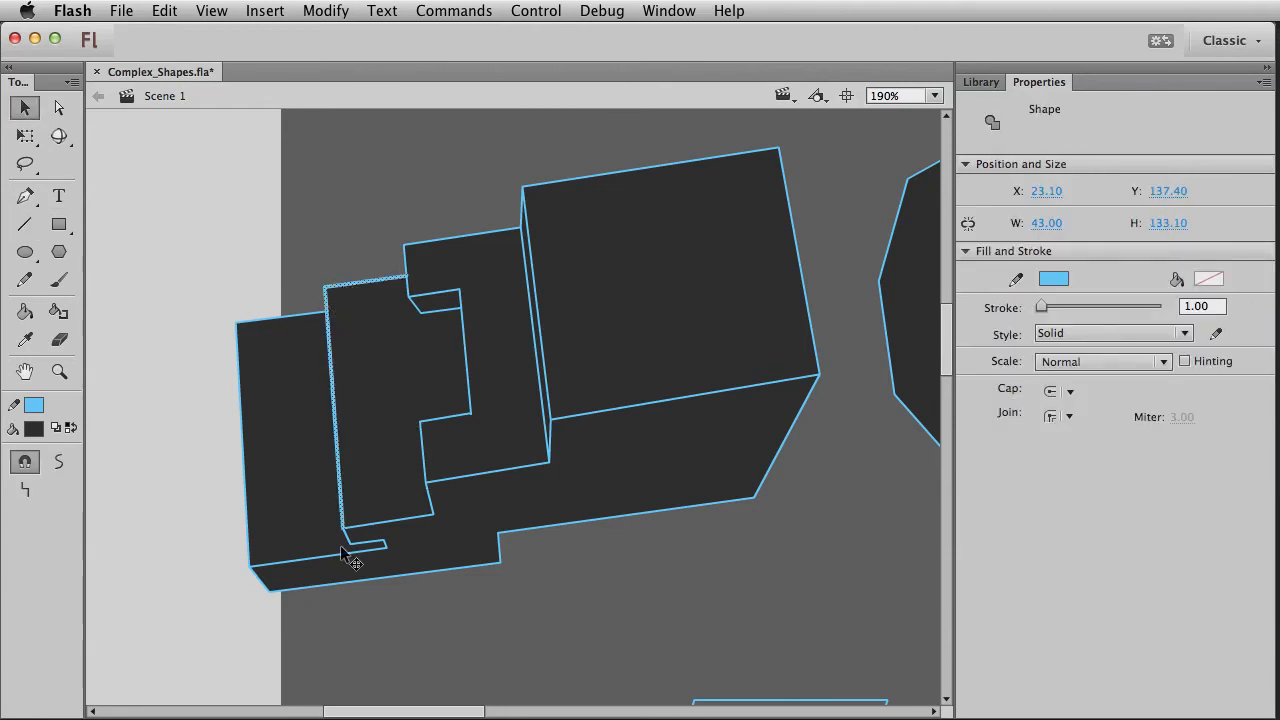
{"action": "left_click", "coordinate": [399, 521], "text": "shift"}
{"action": "key", "text": "shift+Left"}
{"action": "key", "text": "Left"}
{"action": "key", "text": "q"}
{"action": "left_click_drag", "start_coordinate": [415, 273], "coordinate": [379, 324]}
{"action": "key", "text": "shift+Left"}
{"action": "key", "text": "shift+Down"}
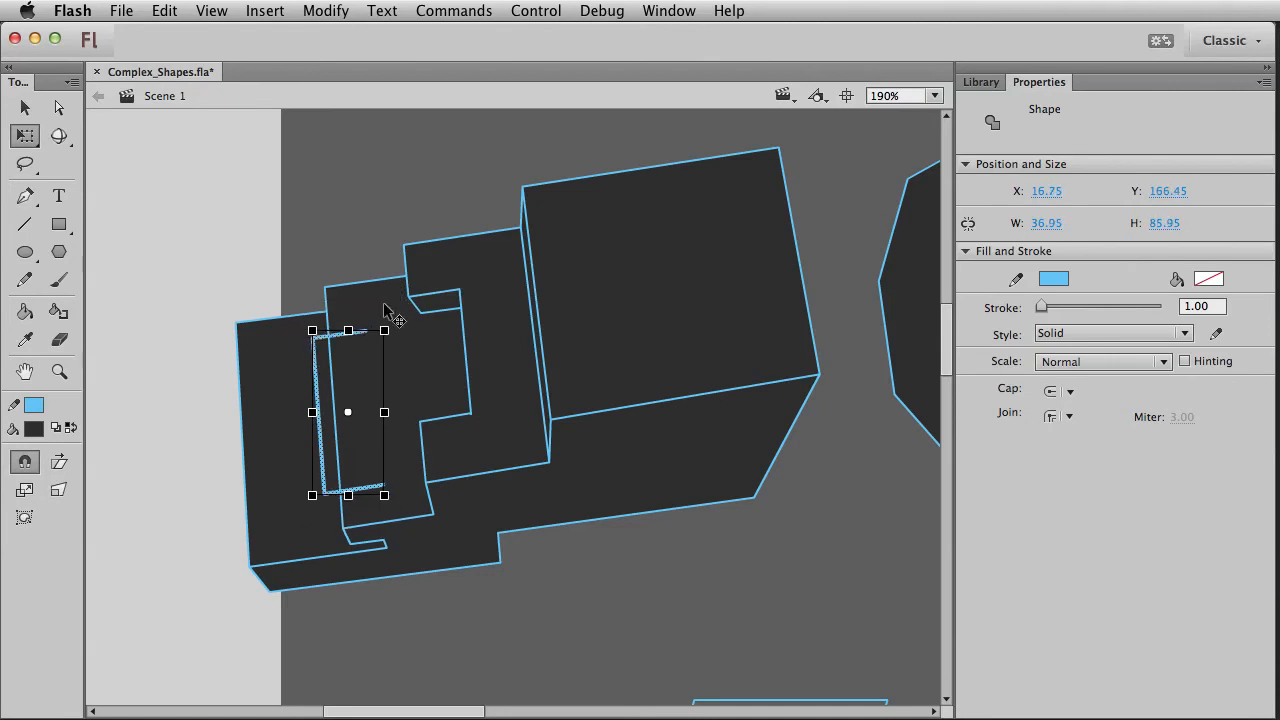
{"action": "key", "text": "v"}
{"action": "key", "text": "Left"}
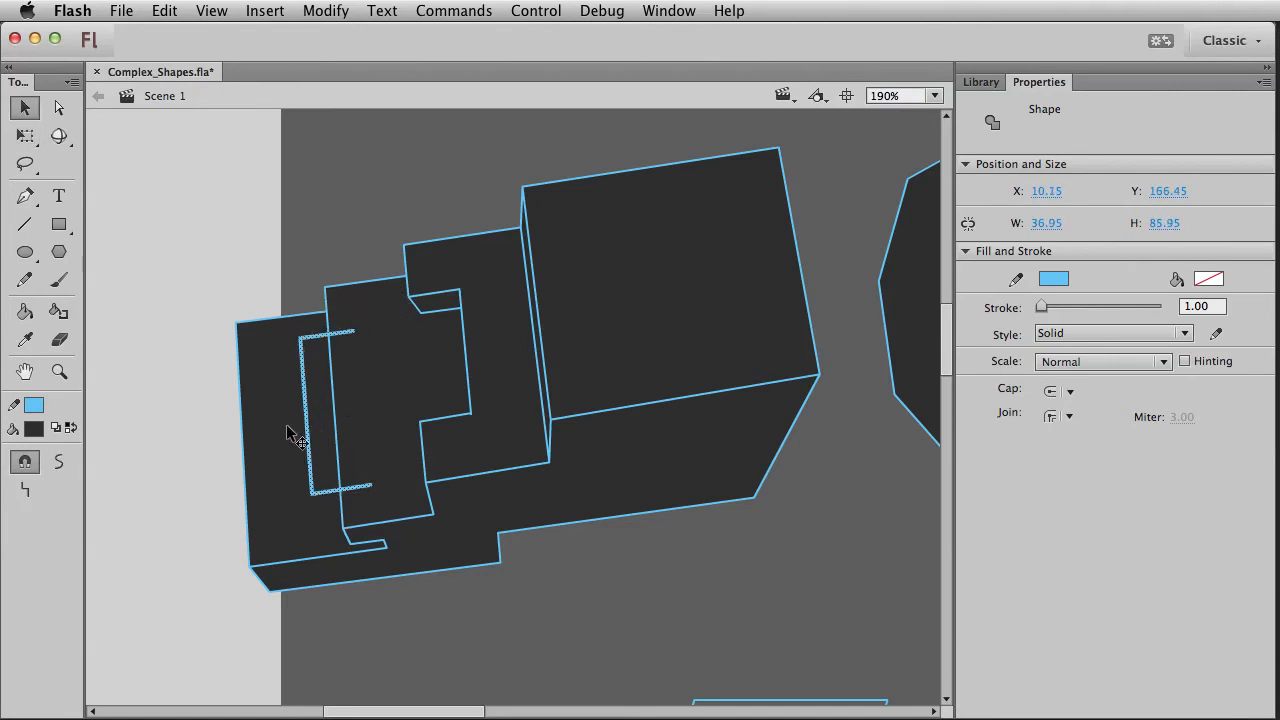
Step: Delete the copy's ends overlapping the second panel and draw a thin depth edge beneath the remaining outline
{"action": "left_click", "coordinate": [335, 230]}
{"action": "left_click", "coordinate": [364, 487]}
{"action": "key", "text": "Delete"}
{"action": "left_click", "coordinate": [25, 224]}
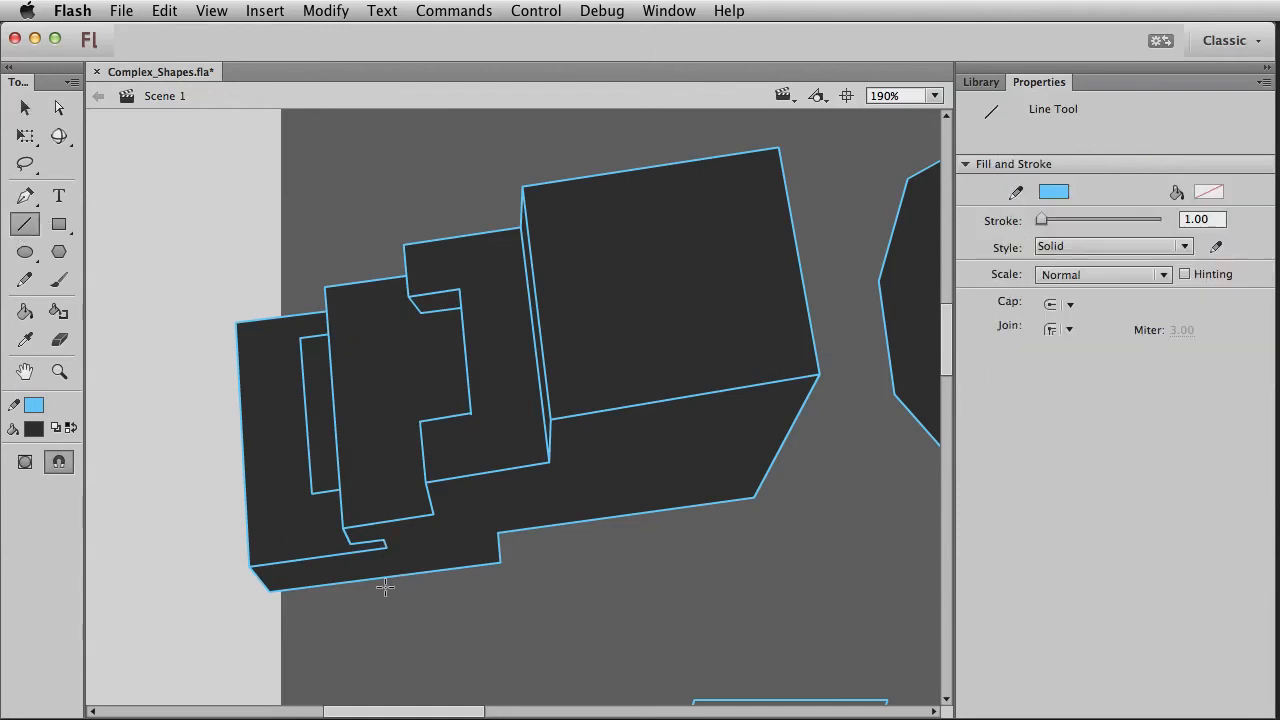
{"action": "mouse_move", "coordinate": [315, 495]}
{"action": "left_mouse_down"}
{"action": "mouse_move", "coordinate": [327, 511]}
{"action": "mouse_move", "coordinate": [441, 494]}
{"action": "left_mouse_up"}
{"action": "key", "text": "v"}
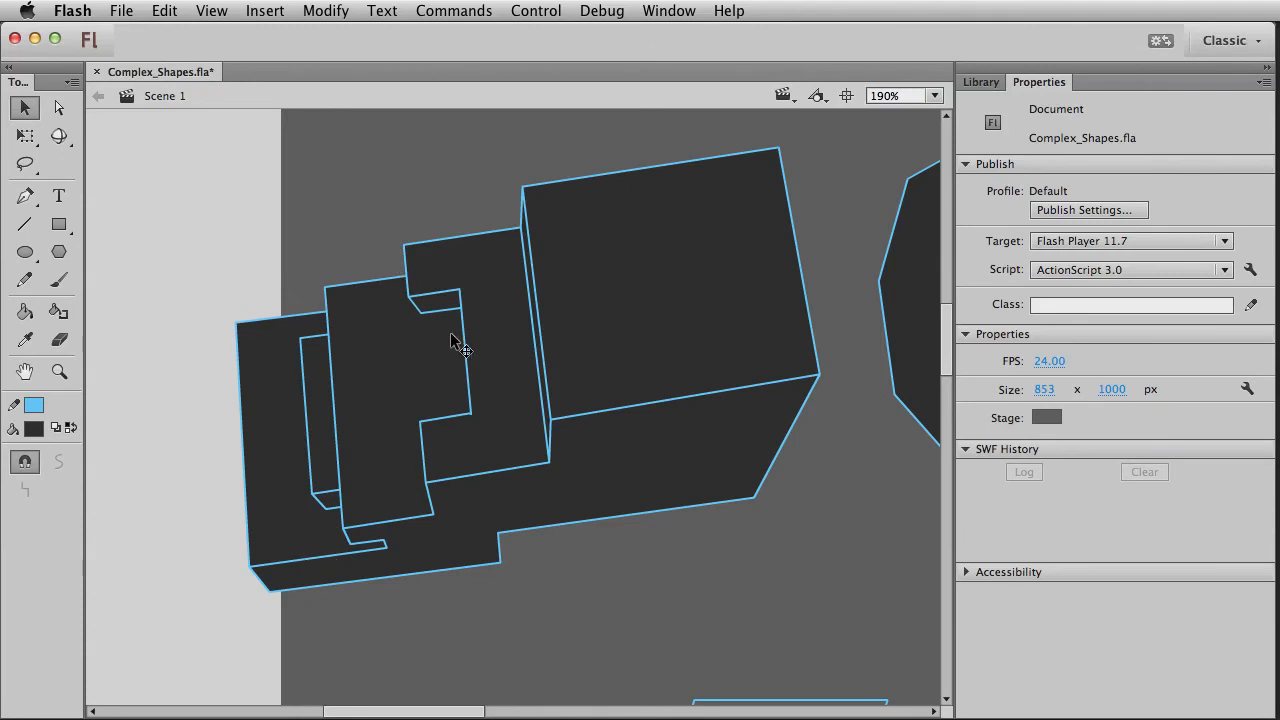
Step: Draw a slanted side facet from the large block's two left corners to the third panel, and adjust its lower corner with snapping off
{"action": "left_click", "coordinate": [25, 224]}
{"action": "left_click_drag", "start_coordinate": [524, 187], "coordinate": [484, 232]}
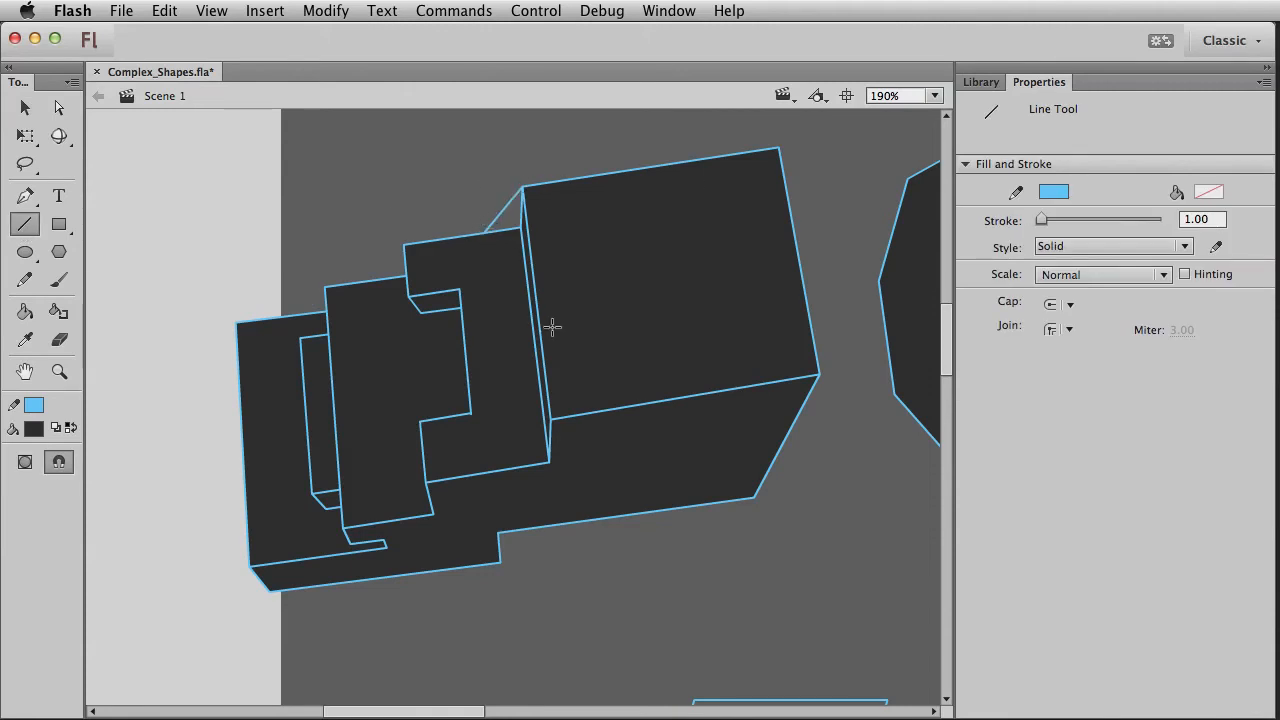
{"action": "mouse_move", "coordinate": [555, 420]}
{"action": "left_mouse_down"}
{"action": "mouse_move", "coordinate": [504, 467]}
{"action": "mouse_move", "coordinate": [480, 329]}
{"action": "mouse_move", "coordinate": [483, 231]}
{"action": "left_mouse_up"}
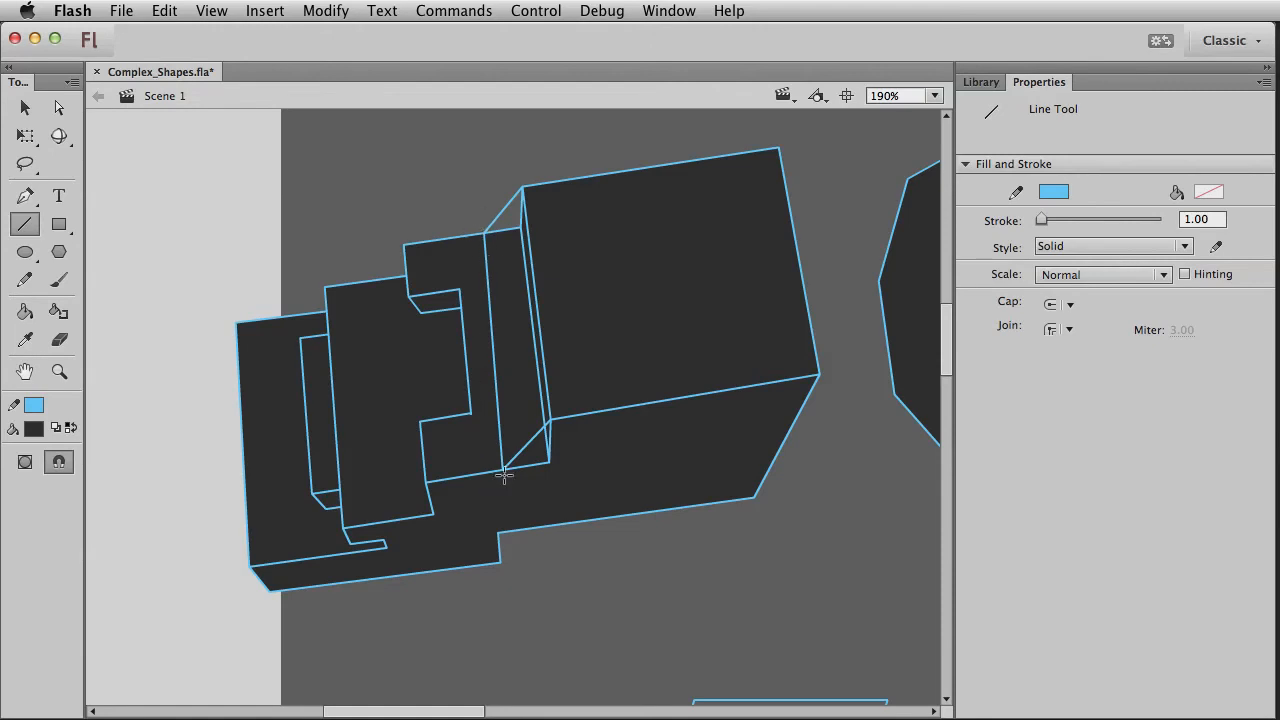
{"action": "key", "text": "v"}
{"action": "left_click", "coordinate": [30, 462]}
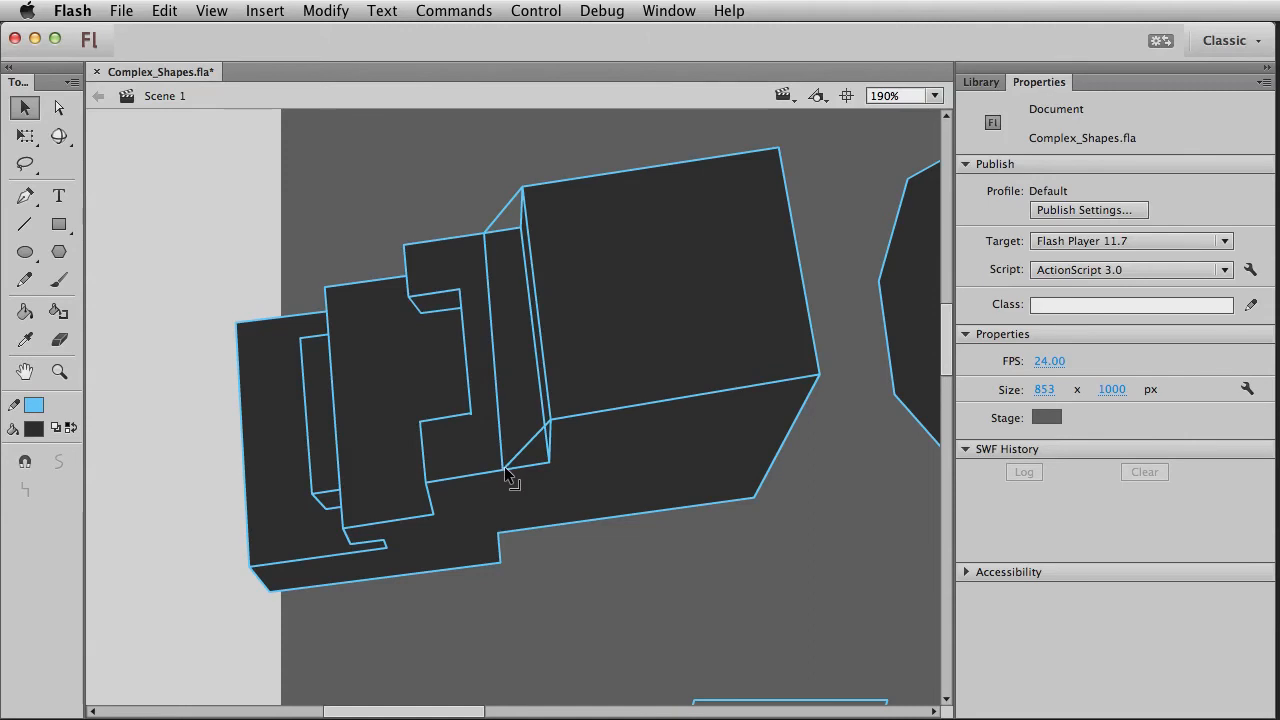
{"action": "left_click_drag", "start_coordinate": [505, 466], "coordinate": [507, 465]}
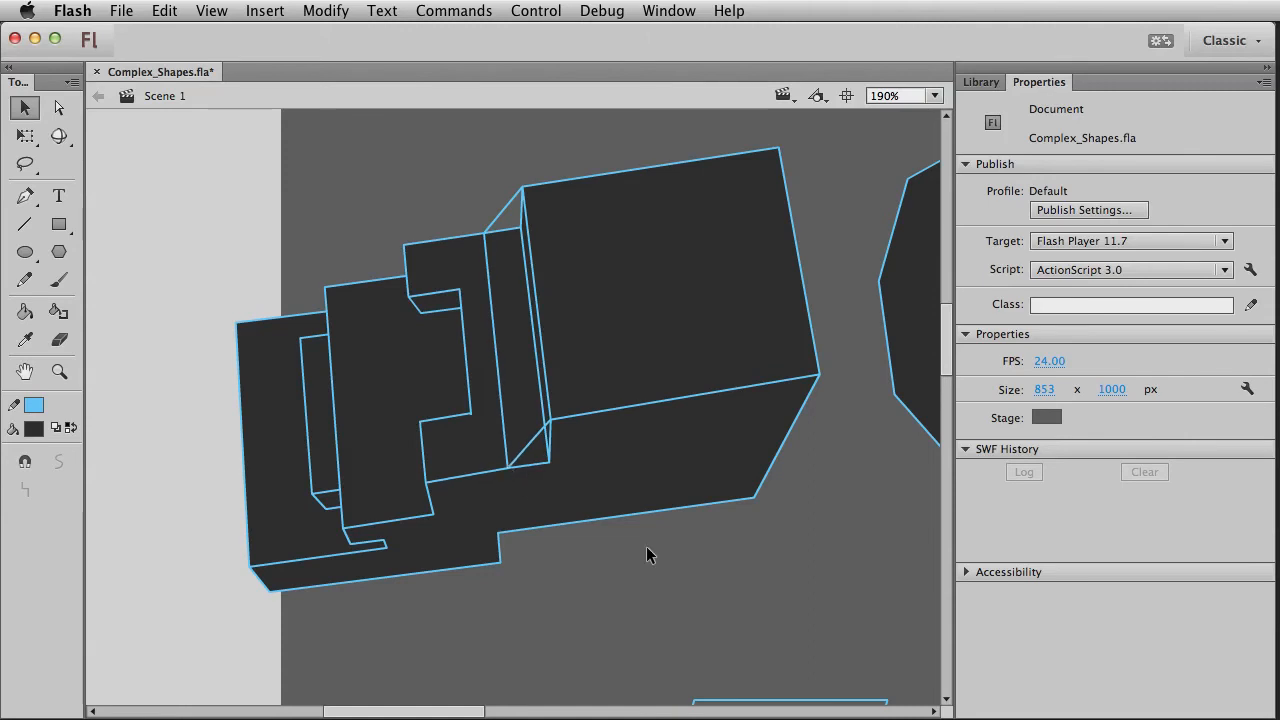
Step: Delete the old edges crossing the new side facet and fill its empty upper corner with the dark colour
{"action": "left_click", "coordinate": [523, 262]}
{"action": "key", "text": "Delete"}
{"action": "left_click", "coordinate": [509, 230]}
{"action": "key", "text": "Delete"}
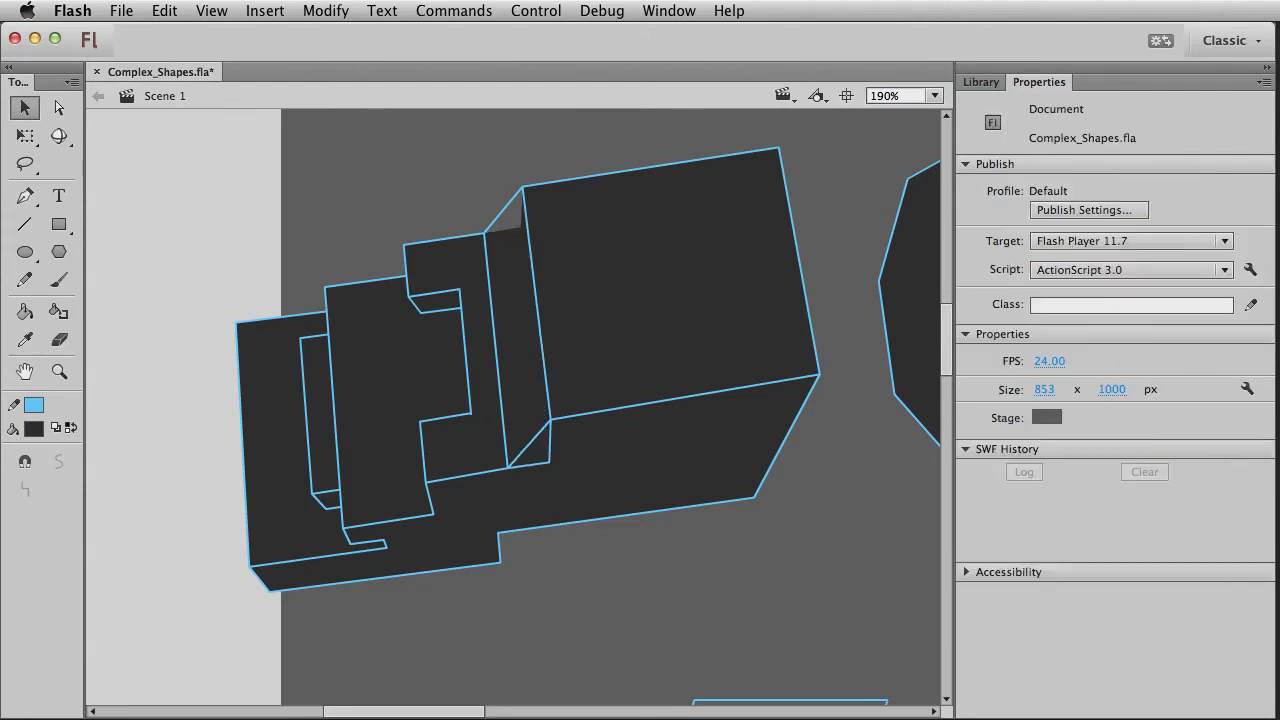
{"action": "left_click", "coordinate": [25, 311]}
{"action": "key", "text": "v"}
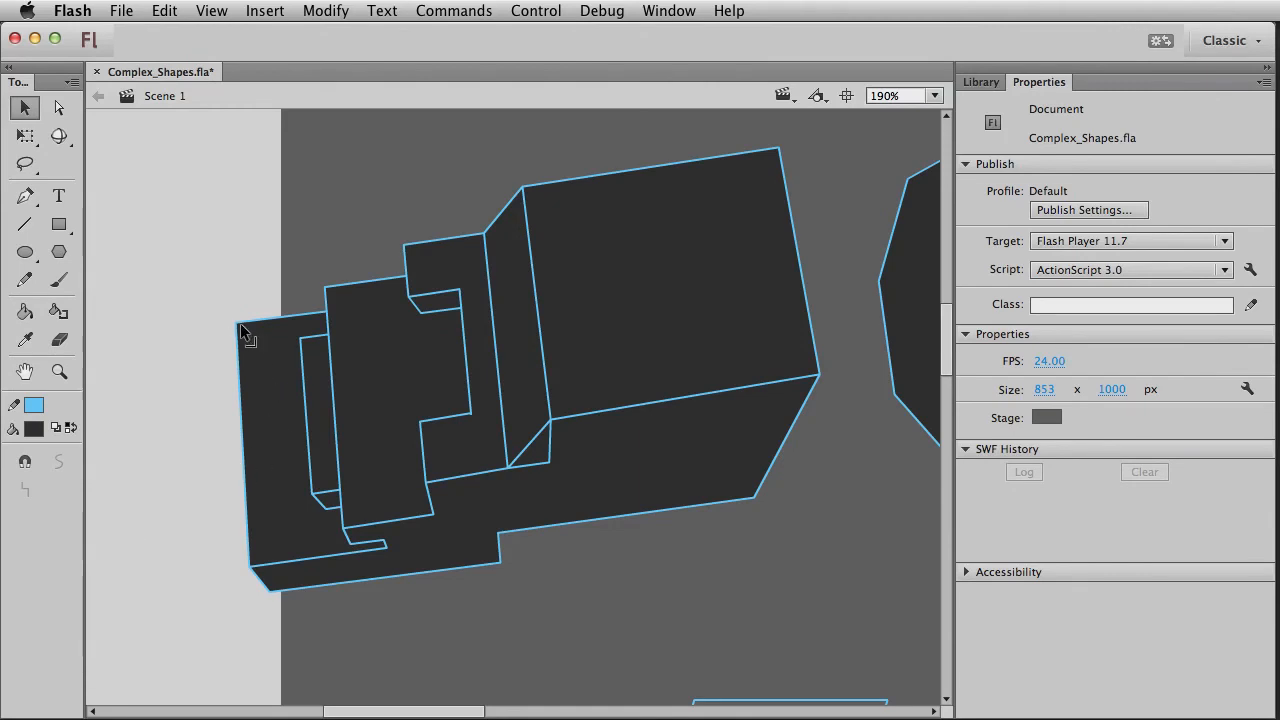
Step: Move all the artwork right so the stepped block sits fully on the stage, undoing the stray line
{"action": "left_click_drag", "start_coordinate": [250, 527], "coordinate": [360, 481]}
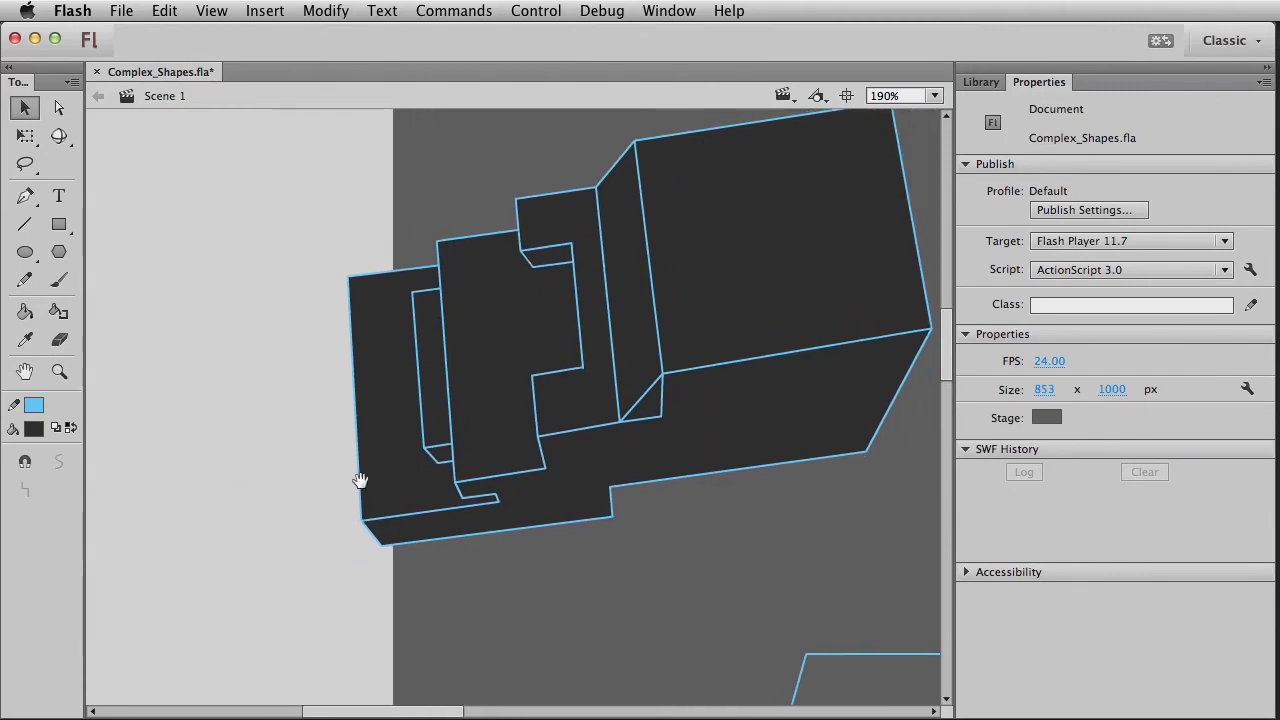
{"action": "left_click", "coordinate": [25, 224]}
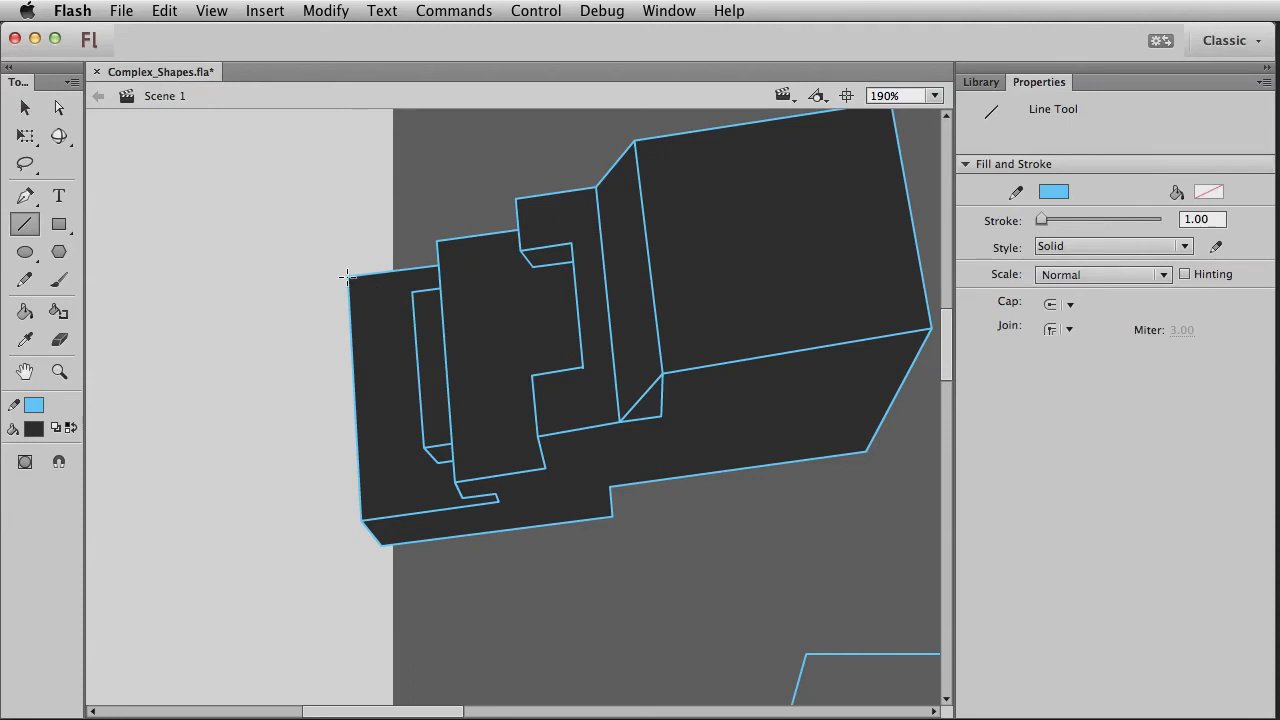
{"action": "left_click_drag", "start_coordinate": [326, 315], "coordinate": [348, 278]}
{"action": "key", "text": "super+a"}
{"action": "left_click_drag", "start_coordinate": [809, 460], "coordinate": [585, 528]}
{"action": "left_click_drag", "start_coordinate": [533, 422], "coordinate": [592, 420]}
{"action": "key", "text": "super+z"}
{"action": "key", "text": "v"}
{"action": "left_click_drag", "start_coordinate": [523, 471], "coordinate": [660, 452]}
{"action": "left_click", "coordinate": [239, 468]}
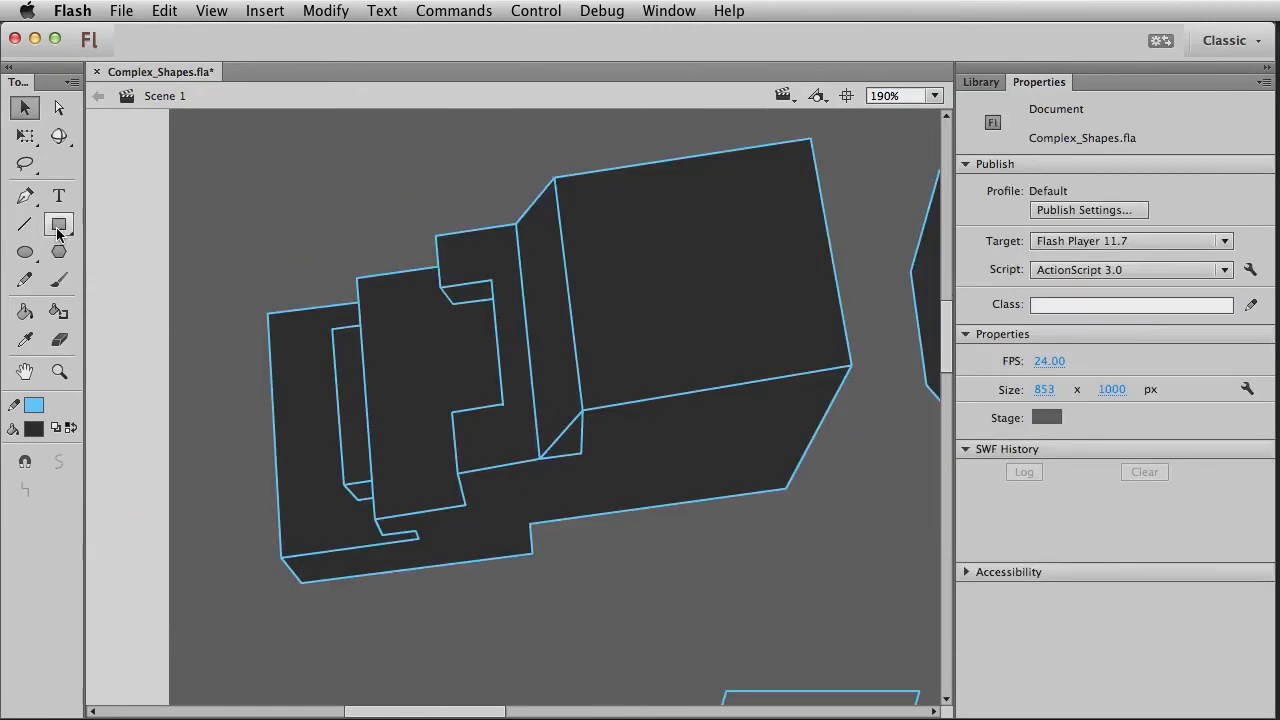
Step: Draw a short line slanting down and left from the first panel's lower-left corner
{"action": "key", "text": "n"}
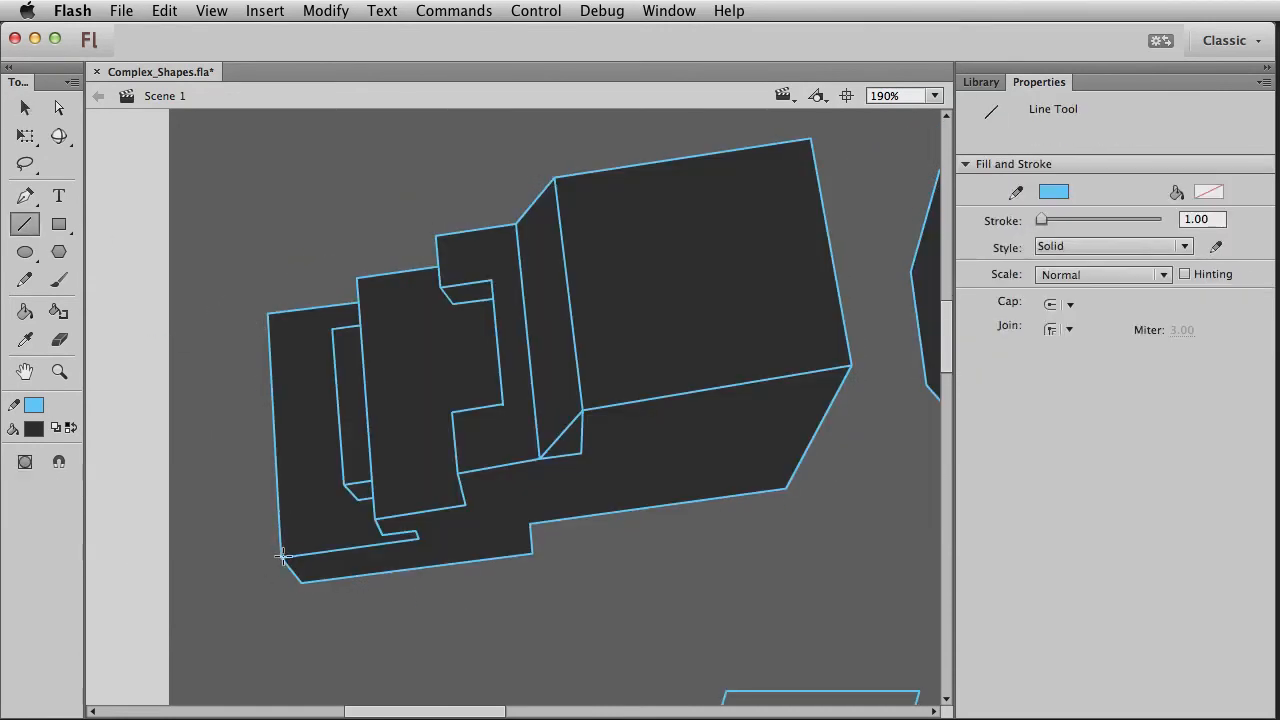
{"action": "left_click_drag", "start_coordinate": [269, 589], "coordinate": [263, 596]}
{"action": "key", "text": "v"}
Step: Copy the block's bottom edge and move it left in line with the original, across the new slanted line
{"action": "left_click", "coordinate": [304, 582]}
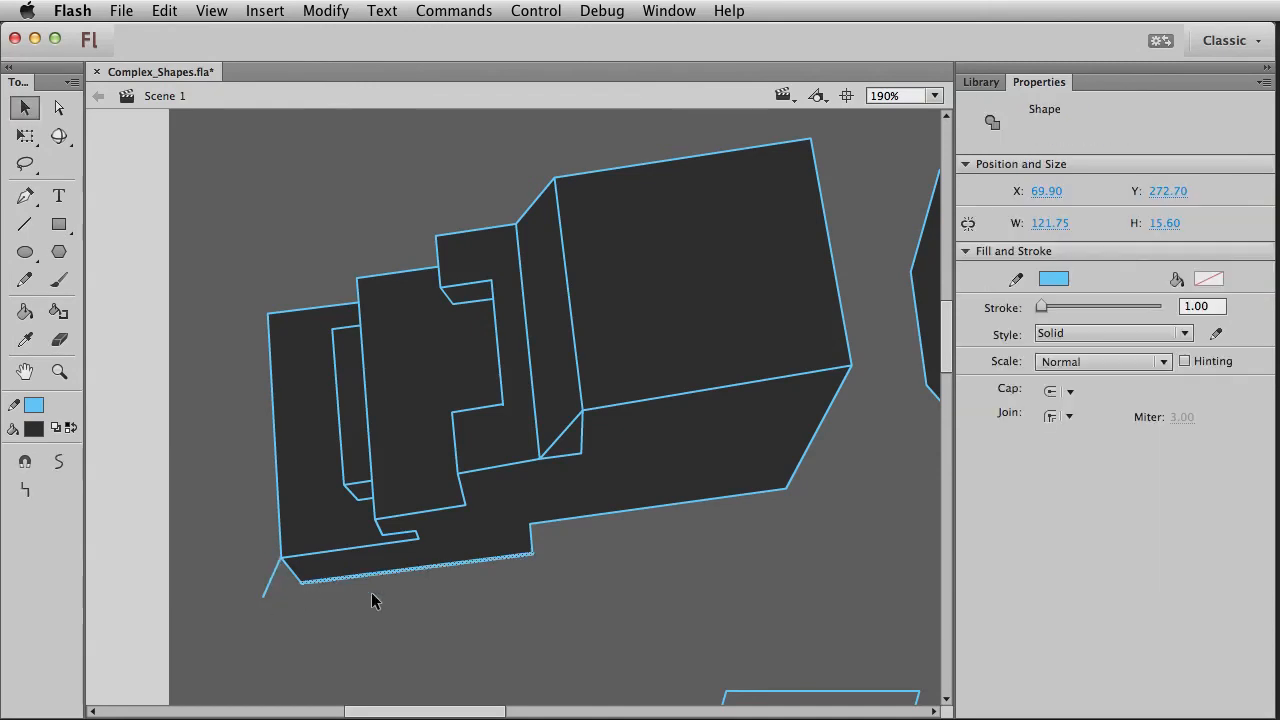
{"action": "key", "text": "shift+Left"}
{"action": "key", "text": "shift+Left"}
{"action": "key", "text": "shift+Left"}
{"action": "key", "text": "shift+Left"}
{"action": "key", "text": "shift+Left"}
{"action": "key", "text": "shift+Down"}
{"action": "key", "text": "Up"}
{"action": "key", "text": "Up"}
{"action": "key", "text": "Up"}
{"action": "key", "text": "Up"}
{"action": "key", "text": "shift+Left"}
{"action": "key", "text": "shift+Left"}
{"action": "key", "text": "shift+Left"}
{"action": "key", "text": "shift+Left"}
{"action": "key", "text": "shift+Left"}
{"action": "key", "text": "shift+Left"}
{"action": "key", "text": "shift+Left"}
{"action": "key", "text": "shift+Left"}
{"action": "key", "text": "shift+Left"}
{"action": "key", "text": "shift+Left"}
{"action": "key", "text": "shift+Left"}
{"action": "key", "text": "shift+Left"}
{"action": "key", "text": "shift+Left"}
{"action": "key", "text": "shift+Left"}
{"action": "key", "text": "shift+Left"}
{"action": "key", "text": "shift+Left"}
{"action": "key", "text": "shift+Left"}
{"action": "key", "text": "shift+Down"}
{"action": "key", "text": "shift+Down"}
{"action": "key", "text": "shift+Left"}
{"action": "key", "text": "Right"}
{"action": "key", "text": "Right"}
{"action": "key", "text": "Right"}
{"action": "key", "text": "Right"}
{"action": "key", "text": "Right"}
{"action": "key", "text": "Right"}
{"action": "key", "text": "Right"}
{"action": "key", "text": "Right"}
{"action": "key", "text": "Down"}
{"action": "key", "text": "Left"}
{"action": "left_click", "coordinate": [371, 600]}
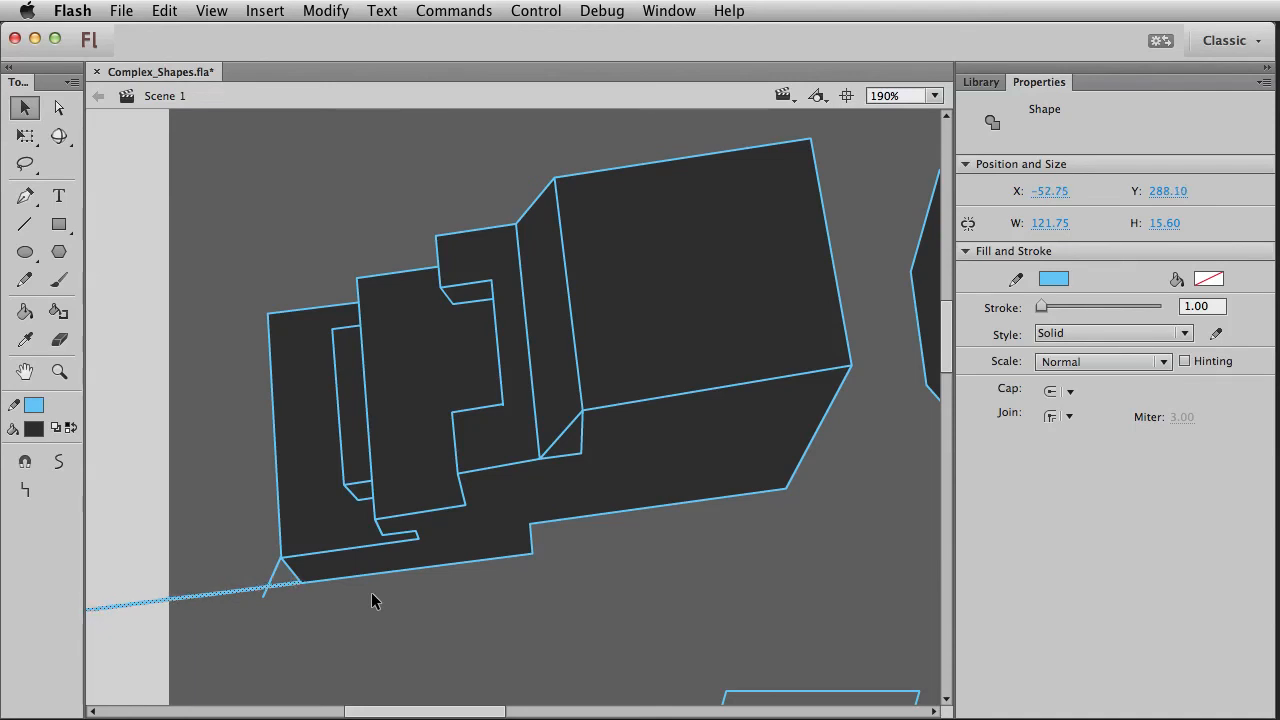
Step: Delete the overhanging ends of the two new lines and the old slanted corner edge between them
{"action": "left_click", "coordinate": [263, 596]}
{"action": "key", "text": "Delete"}
{"action": "left_click", "coordinate": [253, 590]}
{"action": "key", "text": "Delete"}
{"action": "left_click", "coordinate": [302, 566]}
{"action": "key", "text": "Delete"}
Step: Close the gap between the two bottom-edge segments at the block's lower-left corner and fill the empty triangle dark grey
{"action": "left_click", "coordinate": [25, 311]}
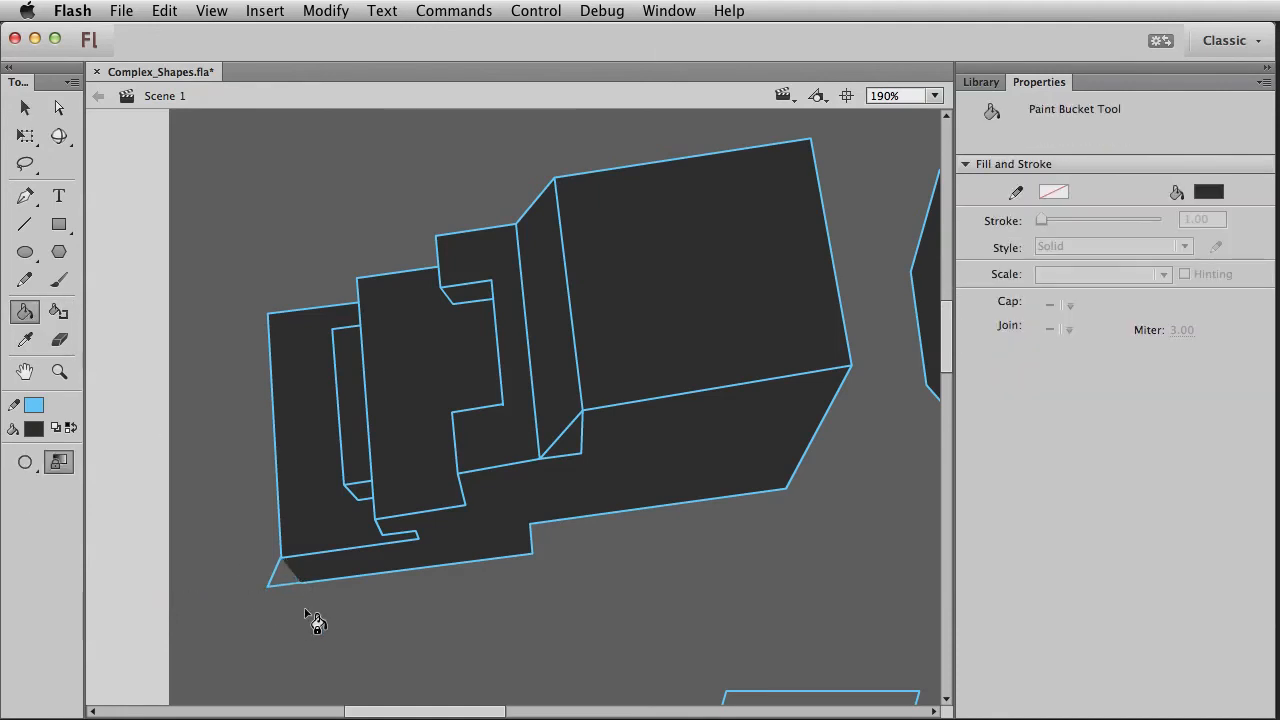
{"action": "left_click", "coordinate": [59, 371]}
{"action": "left_click_drag", "start_coordinate": [254, 556], "coordinate": [336, 604]}
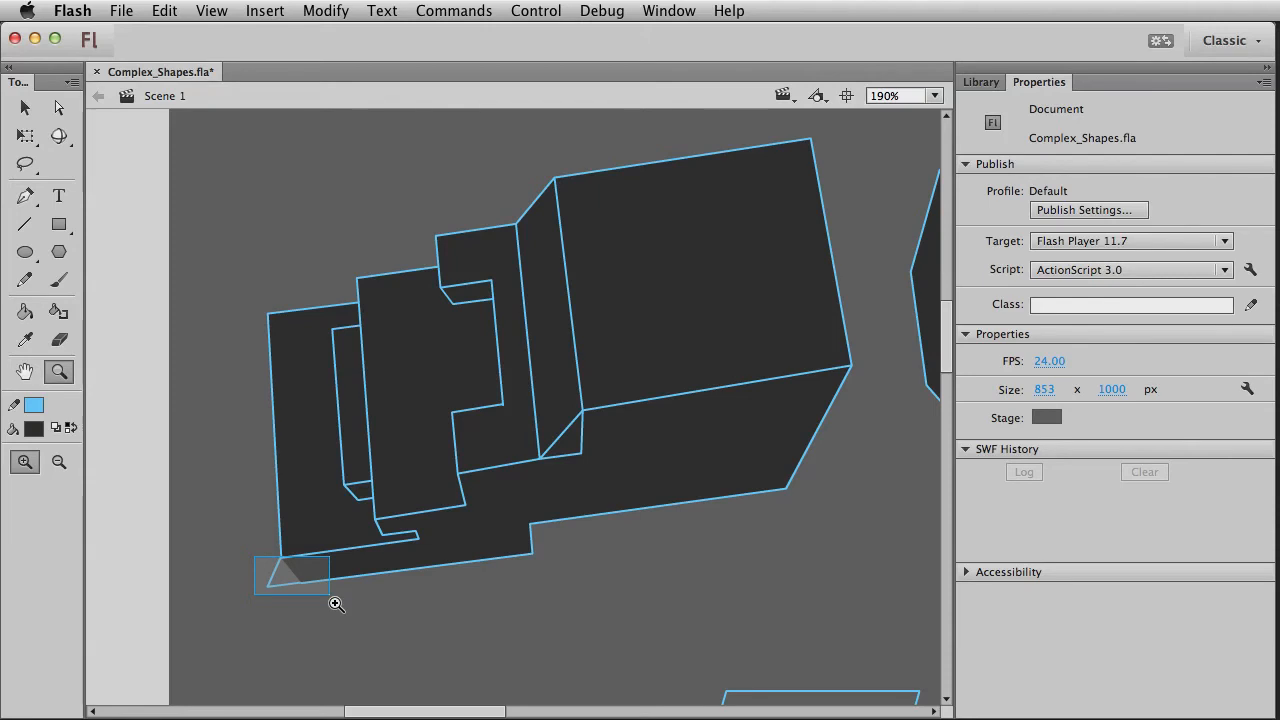
{"action": "left_click_drag", "start_coordinate": [336, 604], "coordinate": [336, 604]}
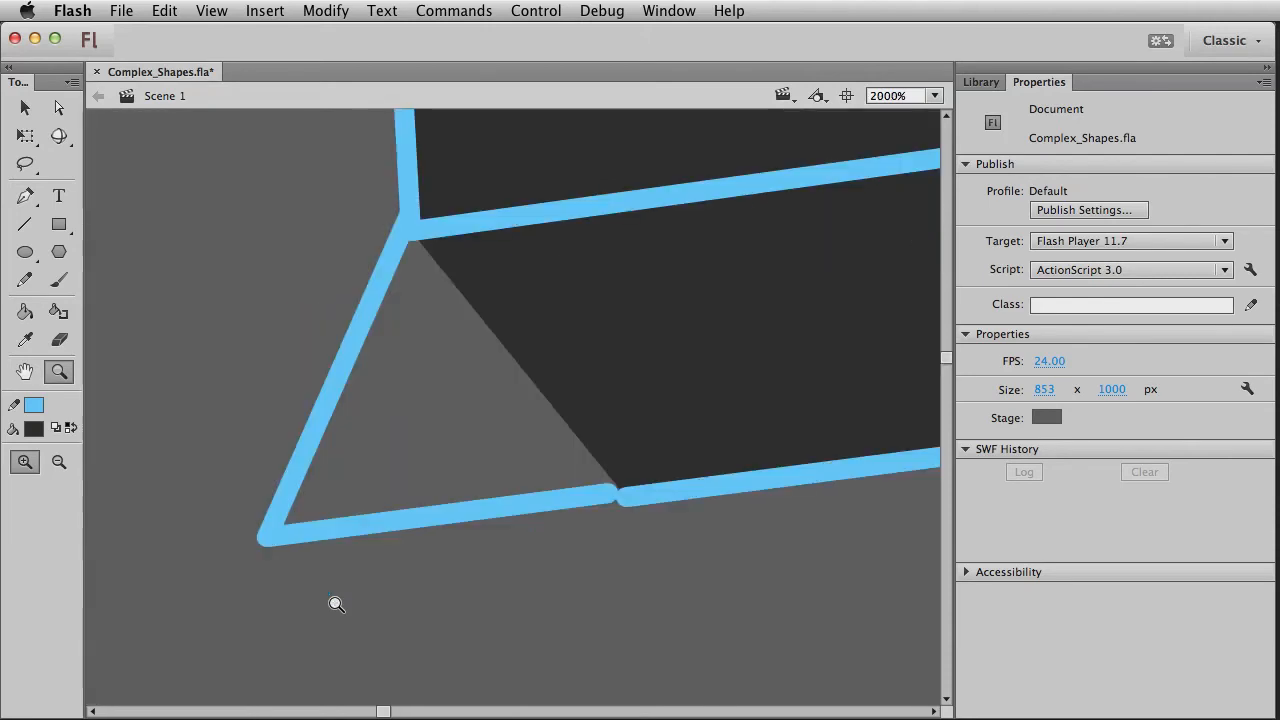
{"action": "key", "text": "v"}
{"action": "left_click", "coordinate": [338, 389]}
{"action": "left_click", "coordinate": [477, 510], "text": "shift"}
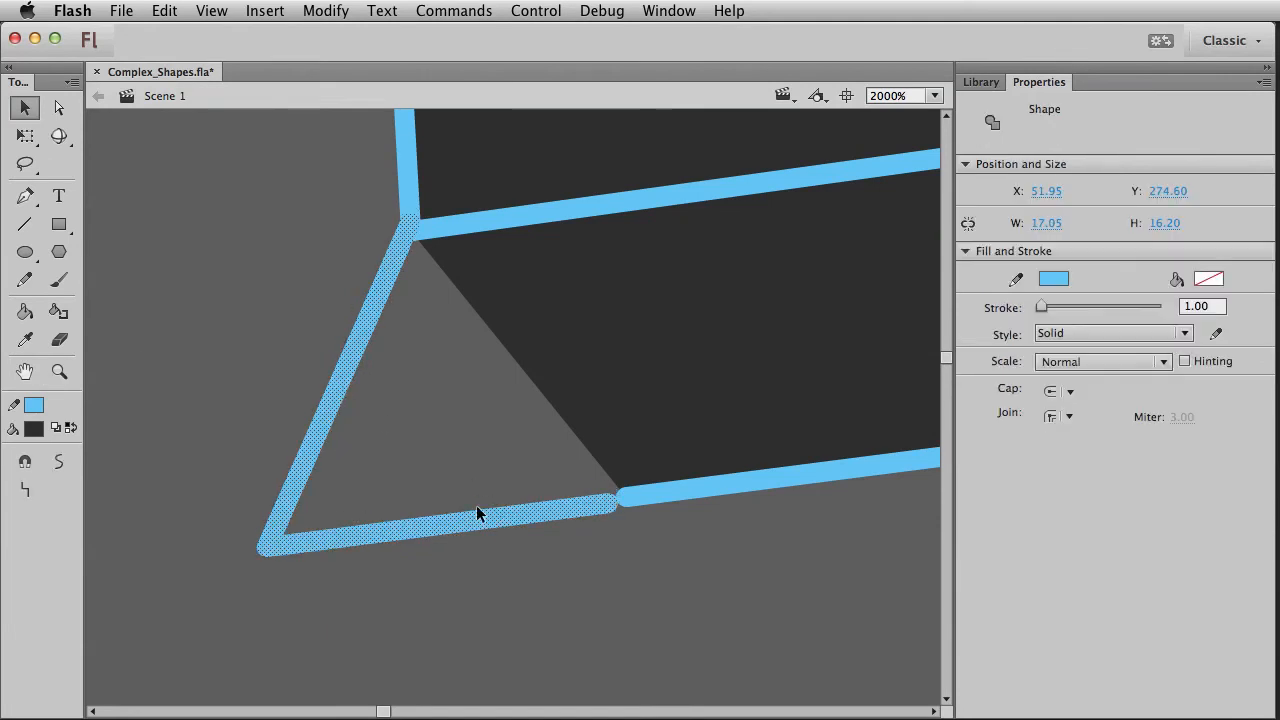
{"action": "left_click", "coordinate": [506, 562]}
{"action": "left_click", "coordinate": [25, 461]}
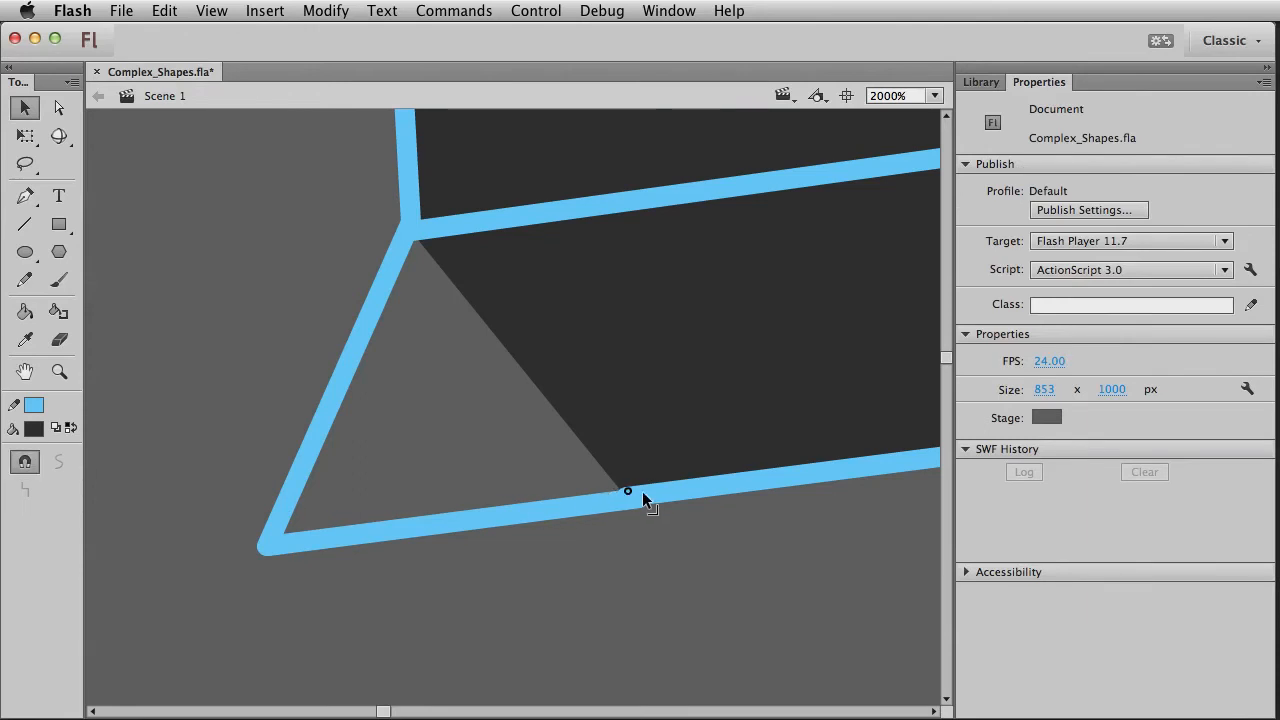
{"action": "left_click", "coordinate": [25, 311]}
{"action": "left_click", "coordinate": [432, 378]}
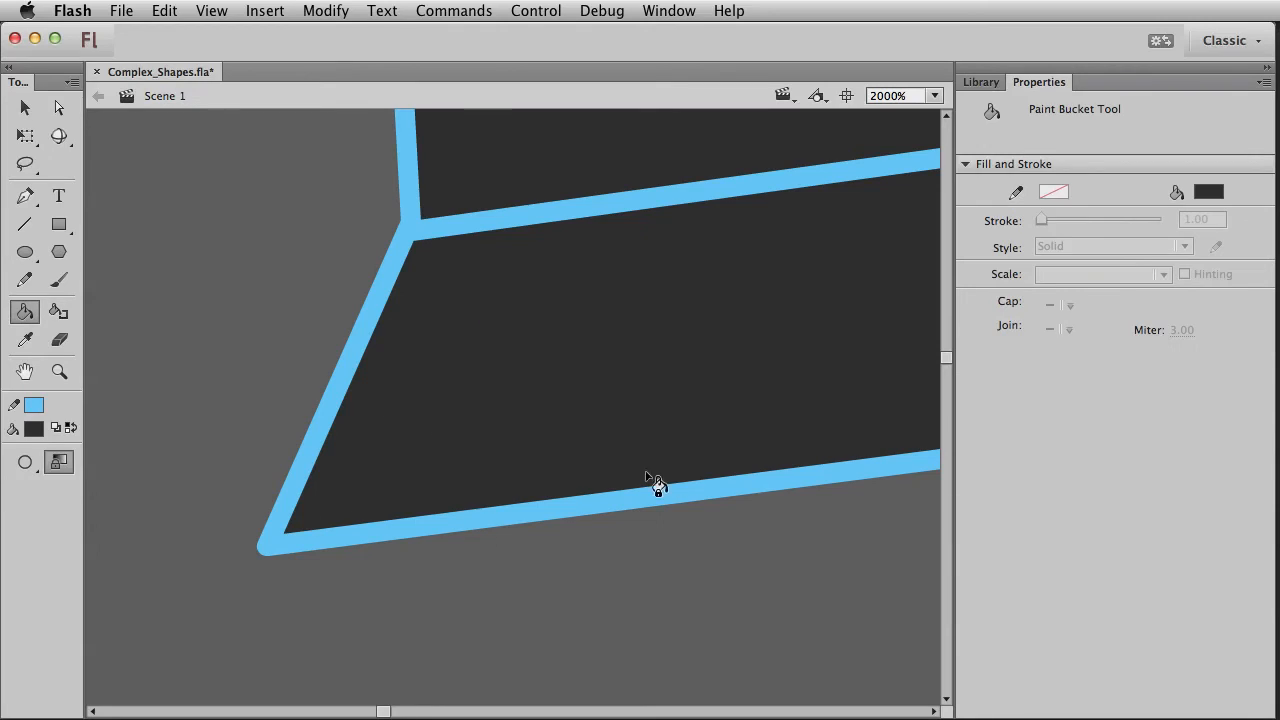
Step: Duplicate the short slanted line at the block's lower-left corner and place the copy at the panel's upper-left corner
{"action": "left_click", "coordinate": [59, 371]}
{"action": "left_click", "coordinate": [370, 471], "text": "alt"}
{"action": "left_click", "coordinate": [578, 392], "text": "alt"}
{"action": "left_click", "coordinate": [564, 371], "text": "alt"}
{"action": "left_click_drag", "start_coordinate": [529, 322], "coordinate": [432, 514]}
{"action": "key", "text": "v"}
{"action": "left_click", "coordinate": [382, 621]}
{"action": "key", "text": "shift+Up"}
{"action": "key", "text": "shift+Up"}
{"action": "key", "text": "shift+Up"}
{"action": "key", "text": "shift+Up"}
{"action": "key", "text": "shift+Up"}
{"action": "key", "text": "shift+Up"}
{"action": "key", "text": "shift+Up"}
{"action": "key", "text": "shift+Up"}
{"action": "key", "text": "shift+Up"}
{"action": "key", "text": "shift+Up"}
{"action": "key", "text": "shift+Up"}
{"action": "key", "text": "shift+Up"}
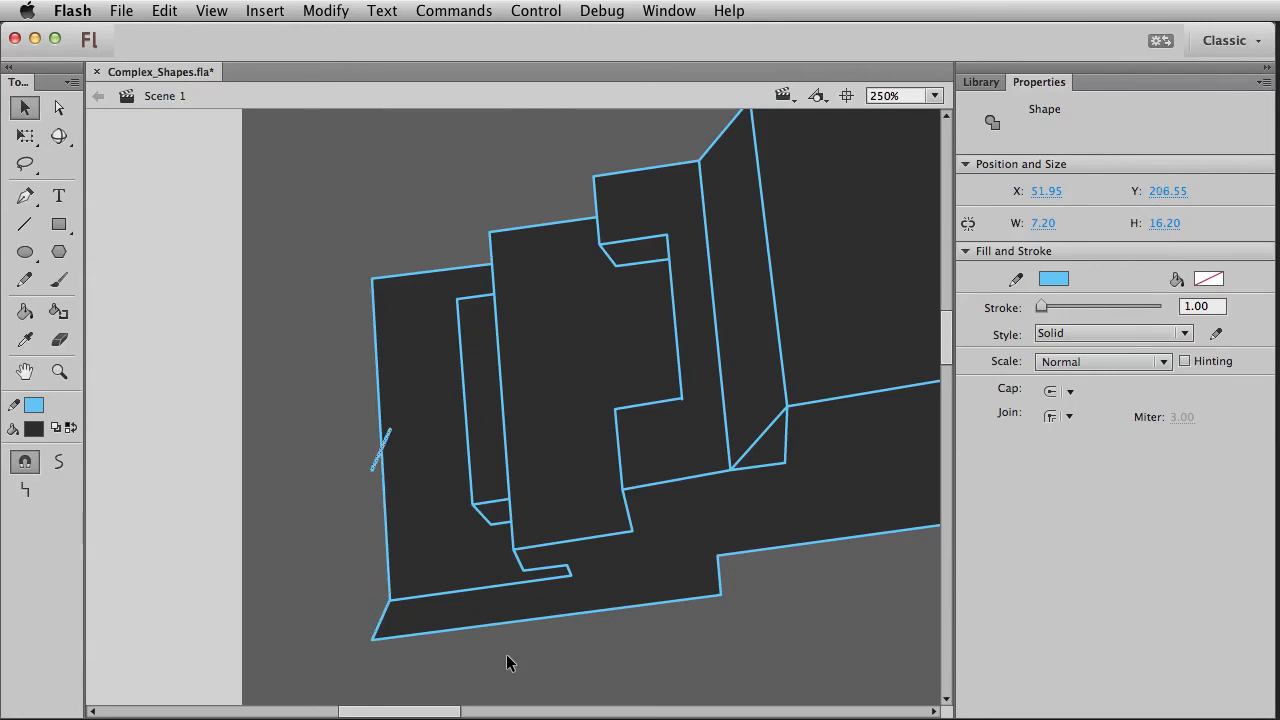
{"action": "key", "text": "Left"}
{"action": "key", "text": "Left"}
{"action": "key", "text": "Left"}
{"action": "key", "text": "Left"}
{"action": "key", "text": "Left"}
{"action": "key", "text": "Left"}
{"action": "key", "text": "Left"}
{"action": "key", "text": "Left"}
{"action": "left_click", "coordinate": [294, 545]}
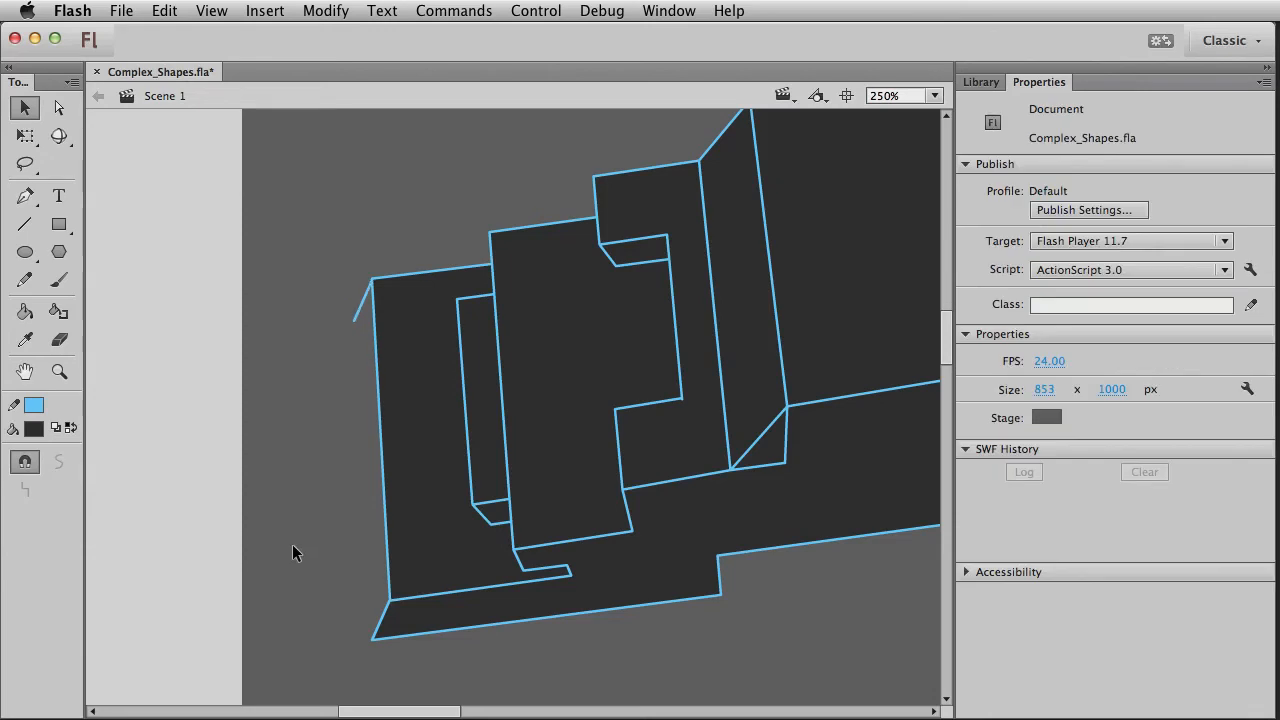
Step: Draw a line joining the outer ends of the two slanted lines and fill the resulting narrow side facet dark grey
{"action": "left_click", "coordinate": [24, 230]}
{"action": "mouse_move", "coordinate": [355, 322]}
{"action": "left_mouse_down"}
{"action": "mouse_move", "coordinate": [351, 534]}
{"action": "mouse_move", "coordinate": [357, 634]}
{"action": "mouse_move", "coordinate": [371, 638]}
{"action": "left_mouse_up"}
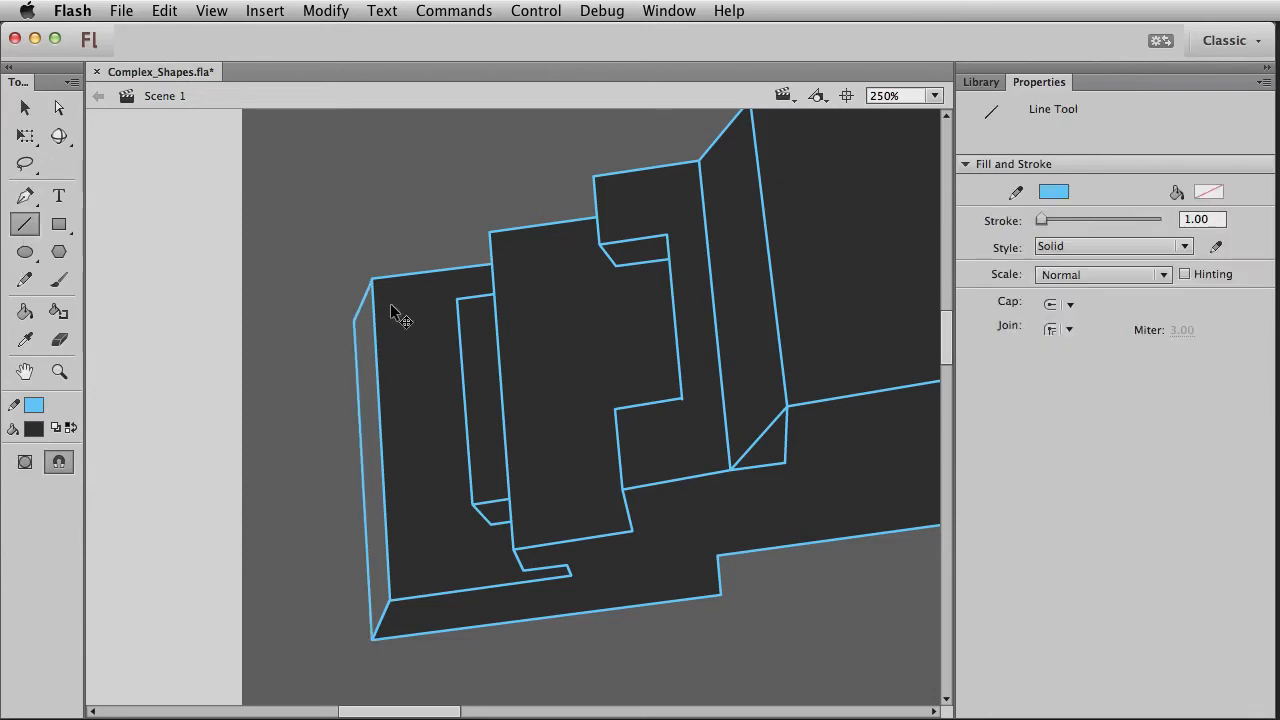
{"action": "key", "text": "v"}
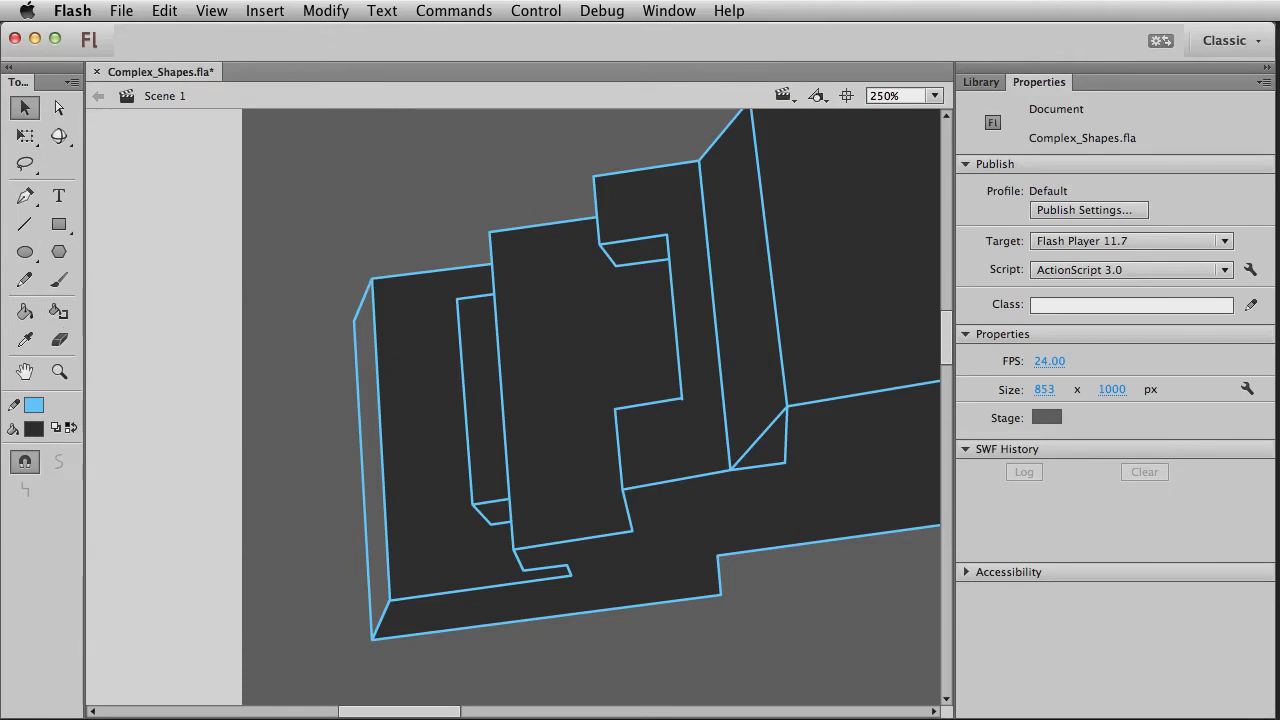
{"action": "key", "text": "k"}
{"action": "left_click", "coordinate": [371, 366]}
Step: Delete the two short leftover edges beneath the large panel's lower-left corner
{"action": "left_click", "coordinate": [60, 371]}
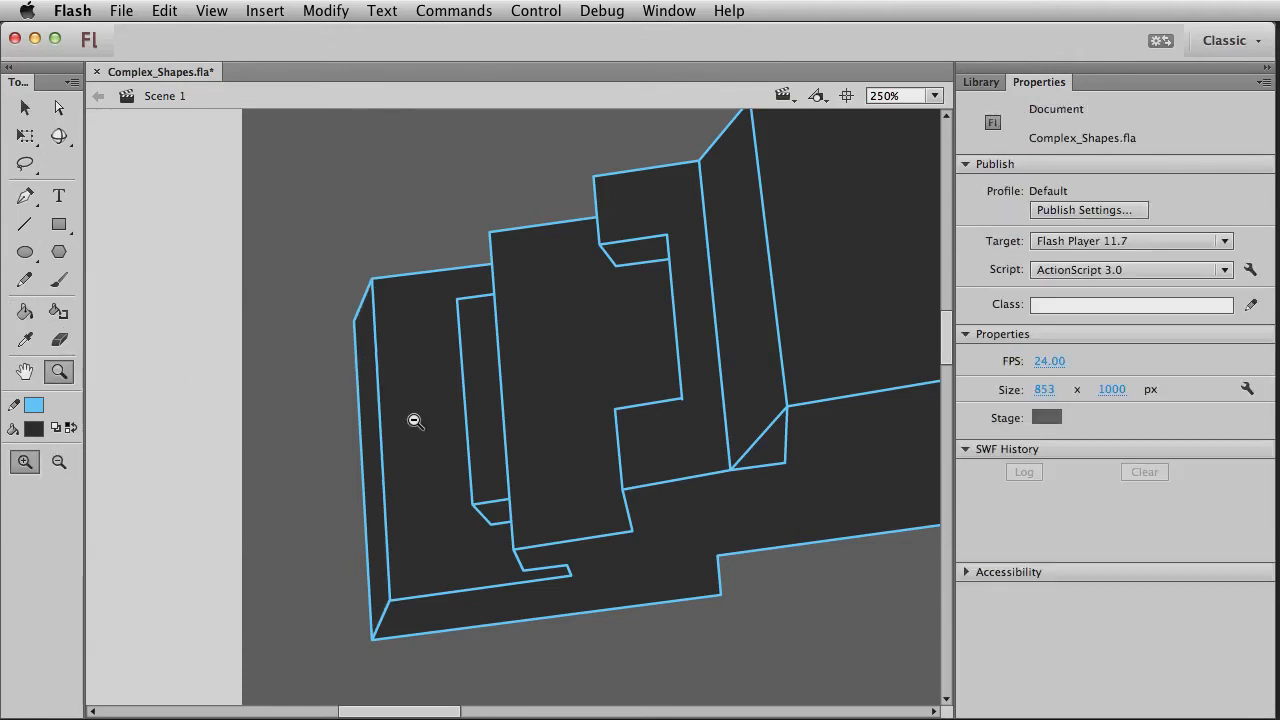
{"action": "left_click", "coordinate": [696, 456], "text": "alt"}
{"action": "key", "text": "space"}
{"action": "left_click_drag", "start_coordinate": [667, 439], "coordinate": [529, 483]}
{"action": "key", "text": "v"}
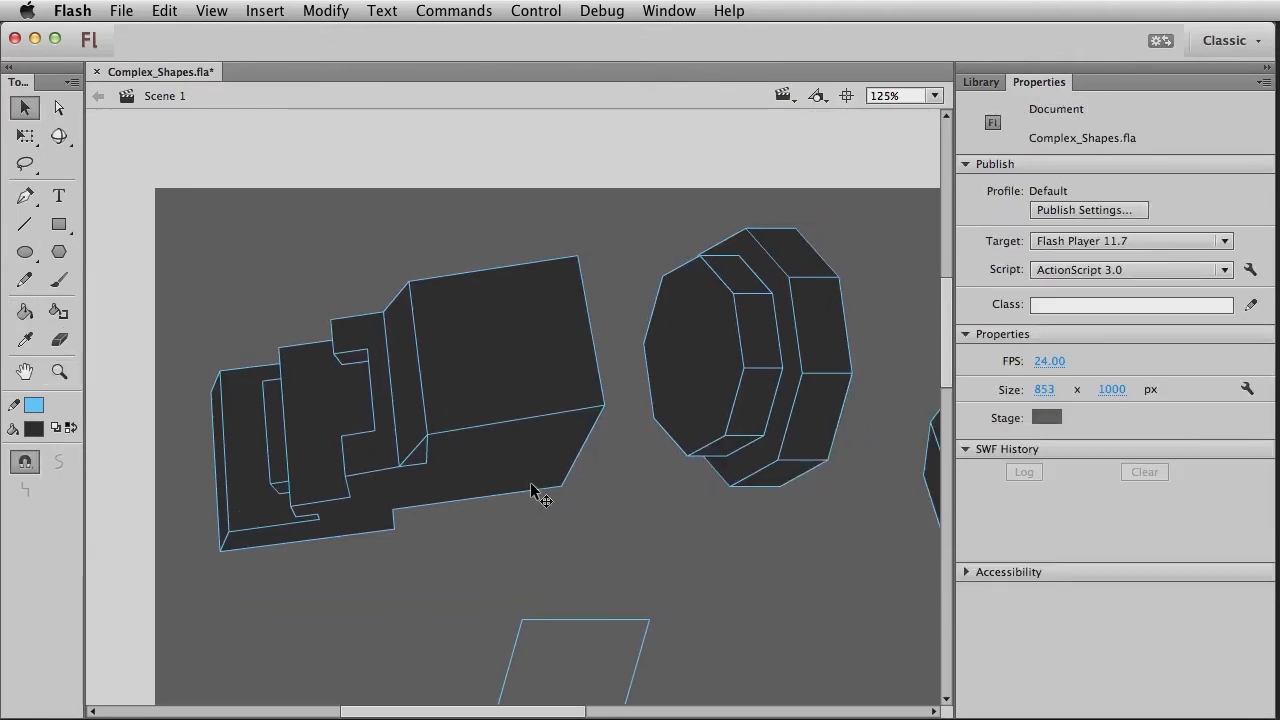
{"action": "scroll", "coordinate": [485, 510], "scroll_direction": "down", "scroll_amount": 5}
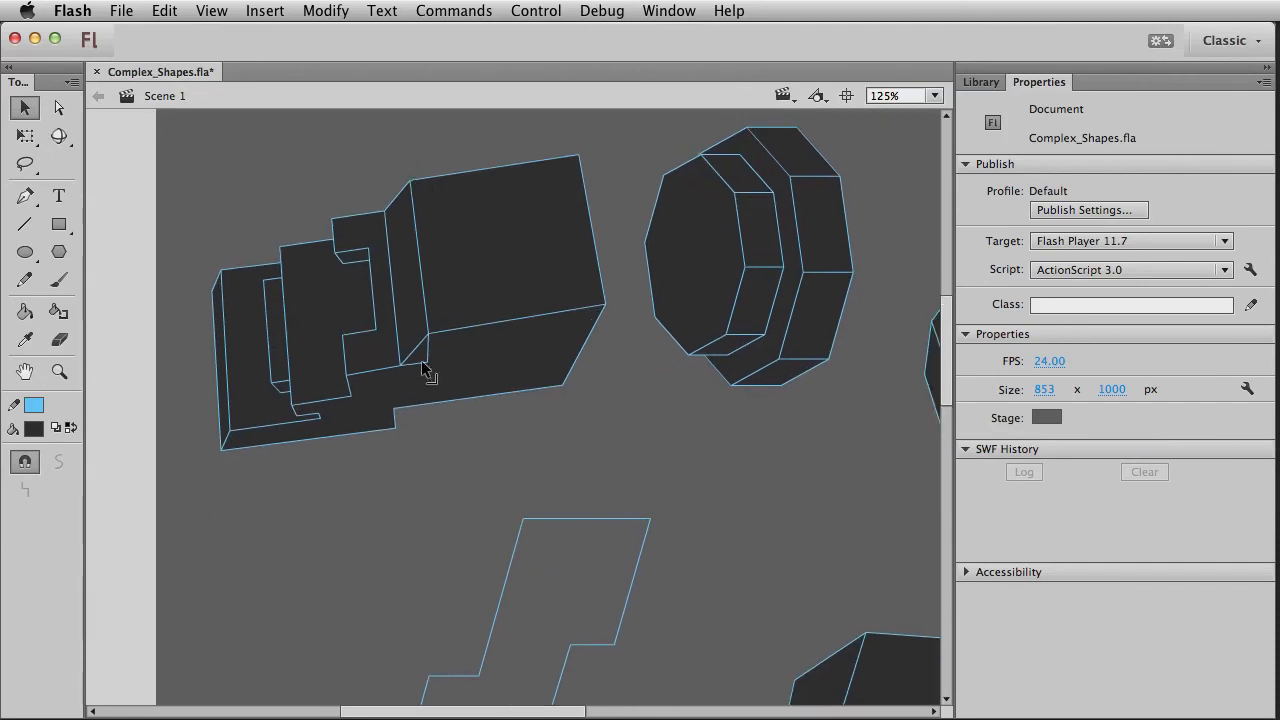
{"action": "scroll", "coordinate": [463, 457], "scroll_direction": "right", "scroll_amount": 3}
{"action": "scroll", "coordinate": [463, 457], "scroll_direction": "up", "scroll_amount": 2}
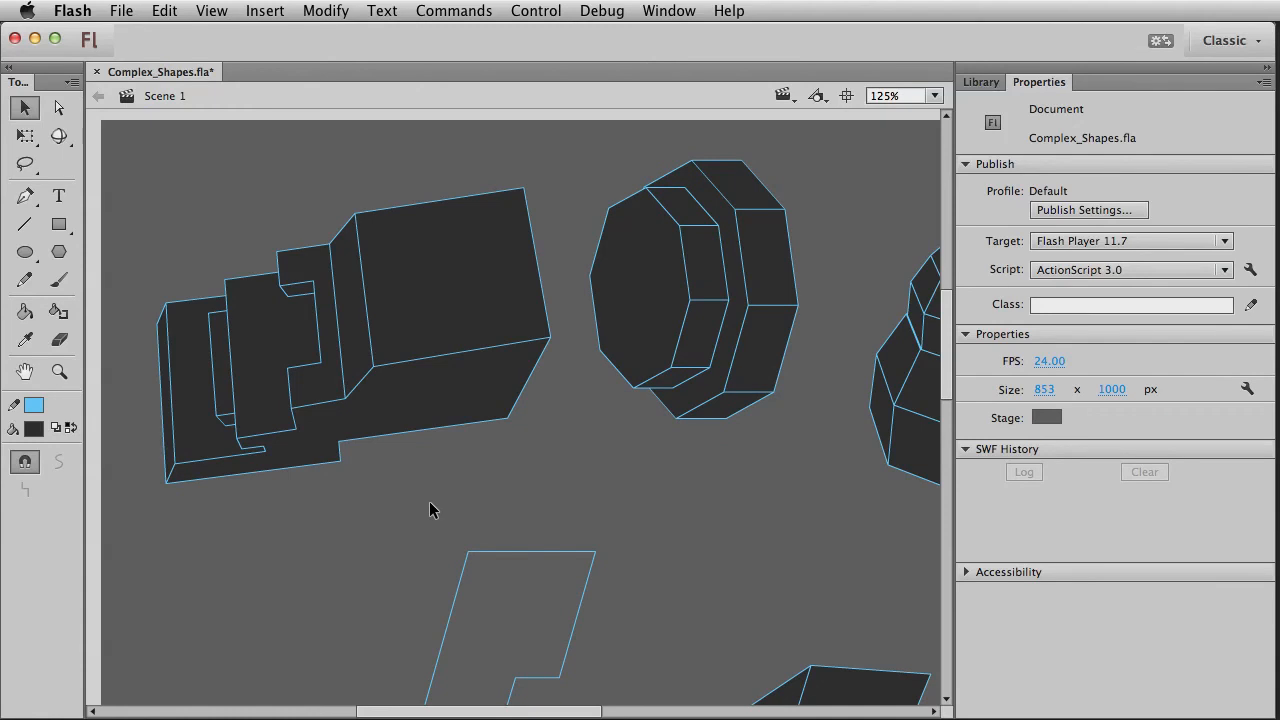
Step: Narrow the whole faceted disc to about 110 px wide and rotate it slightly counter-clockwise with snapping off
{"action": "left_click", "coordinate": [59, 371]}
{"action": "left_click", "coordinate": [500, 537], "text": "alt"}
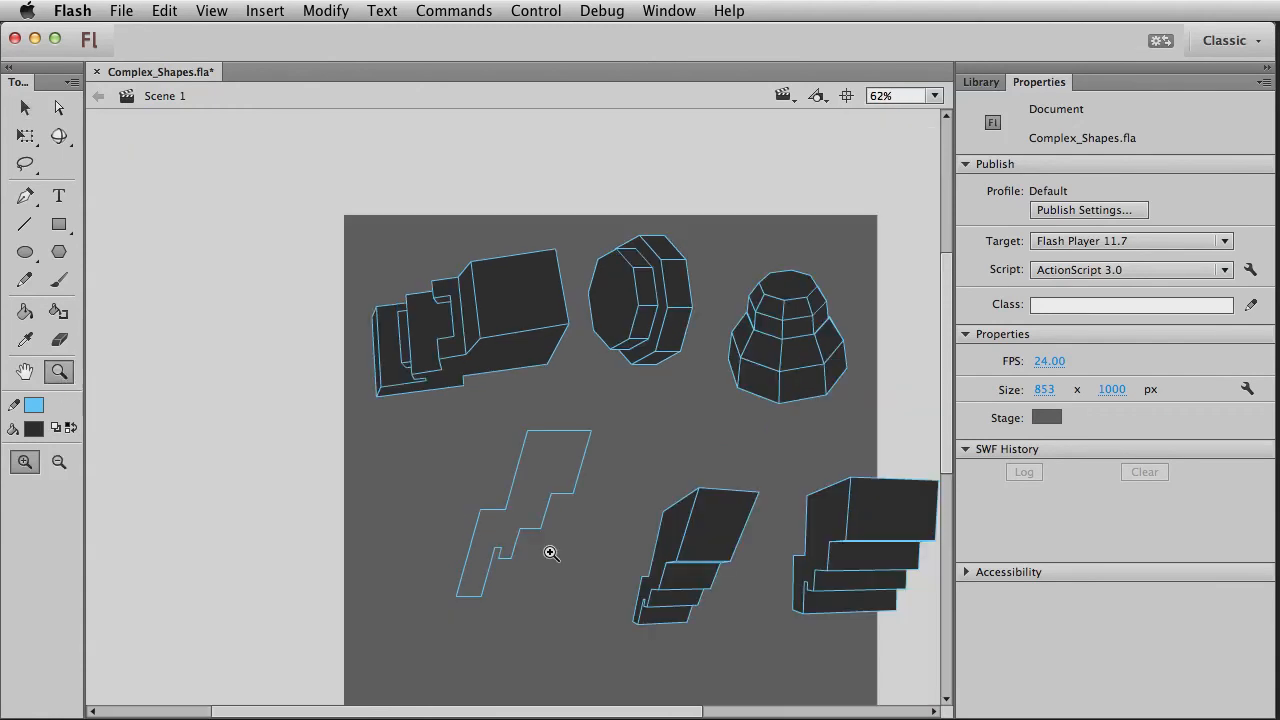
{"action": "scroll", "coordinate": [429, 500], "scroll_direction": "right", "scroll_amount": 5}
{"action": "key", "text": "v"}
{"action": "scroll", "coordinate": [341, 386], "scroll_direction": "left", "scroll_amount": 2}
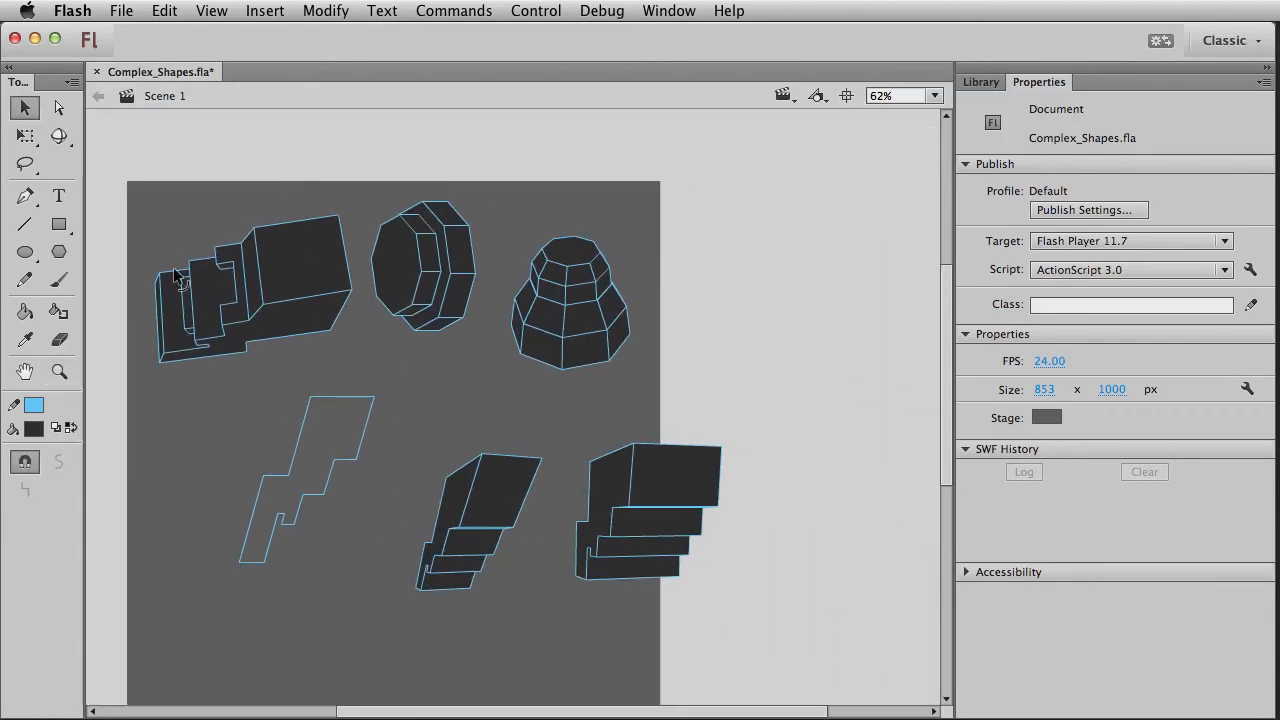
{"action": "left_click_drag", "start_coordinate": [358, 146], "coordinate": [492, 364]}
{"action": "key", "text": "q"}
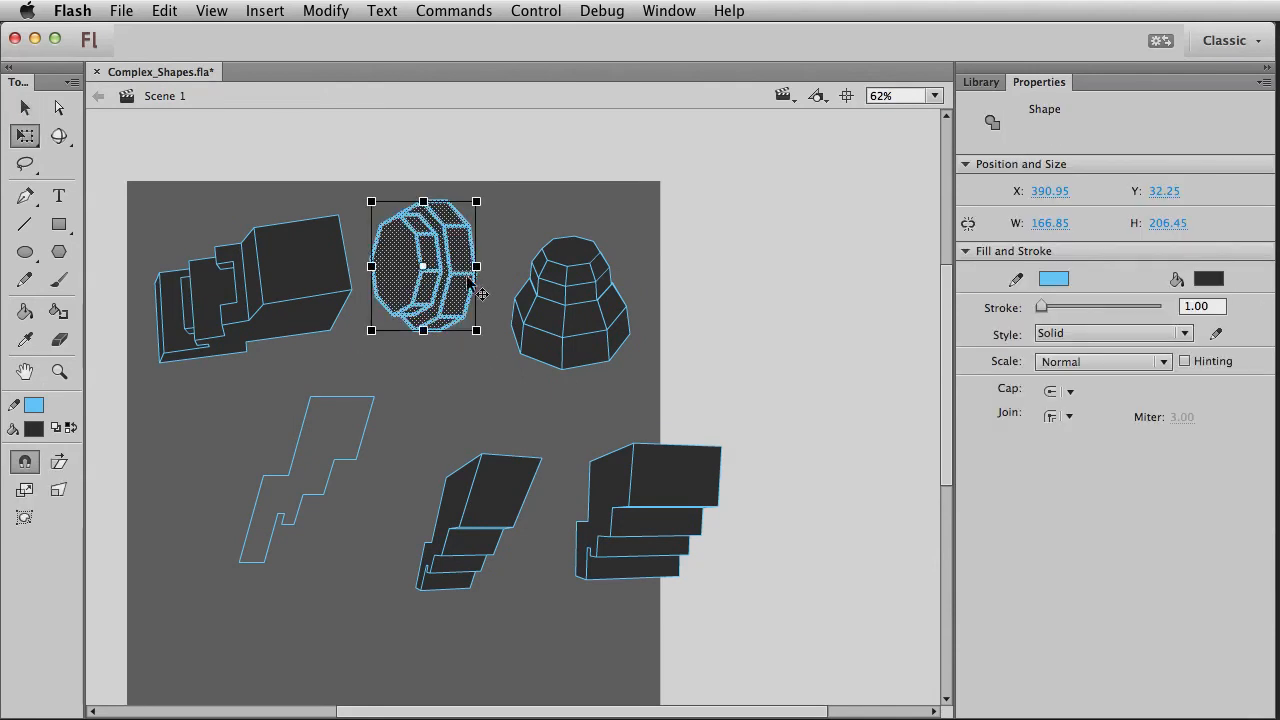
{"action": "left_click_drag", "start_coordinate": [470, 267], "coordinate": [453, 267]}
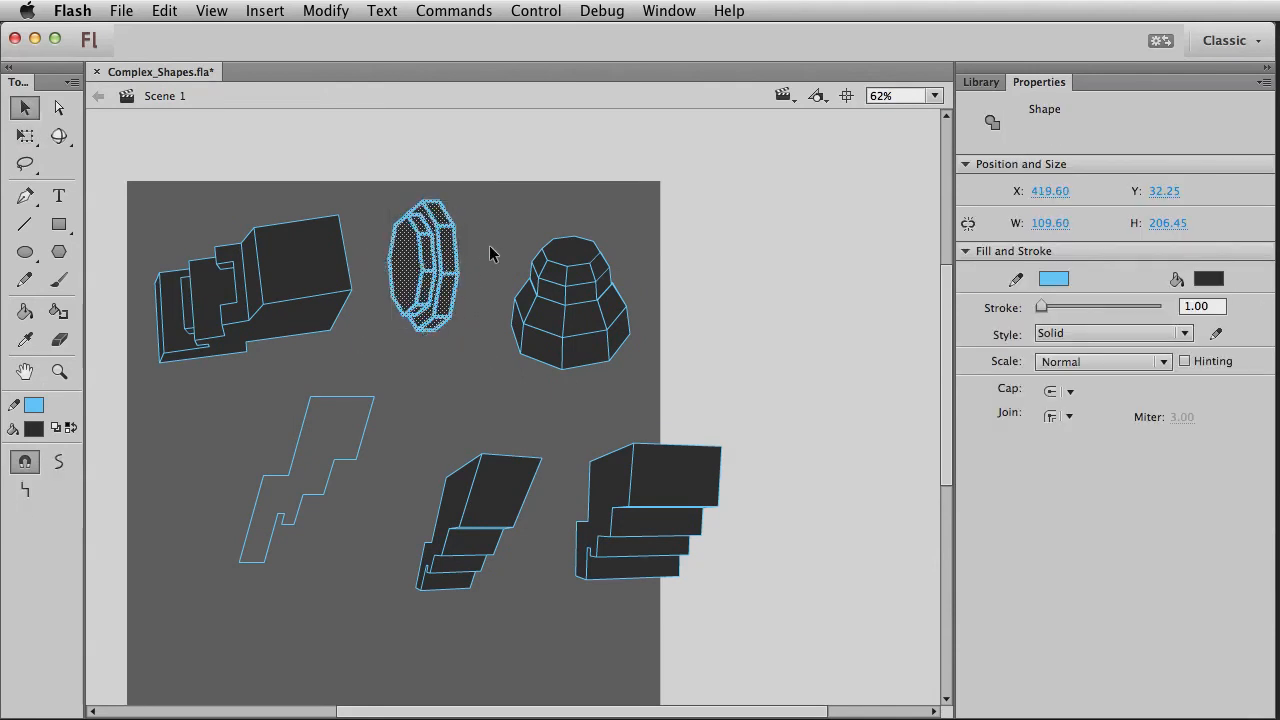
{"action": "left_click_drag", "start_coordinate": [467, 200], "coordinate": [449, 190]}
{"action": "key", "text": "super+z"}
{"action": "left_click", "coordinate": [25, 461]}
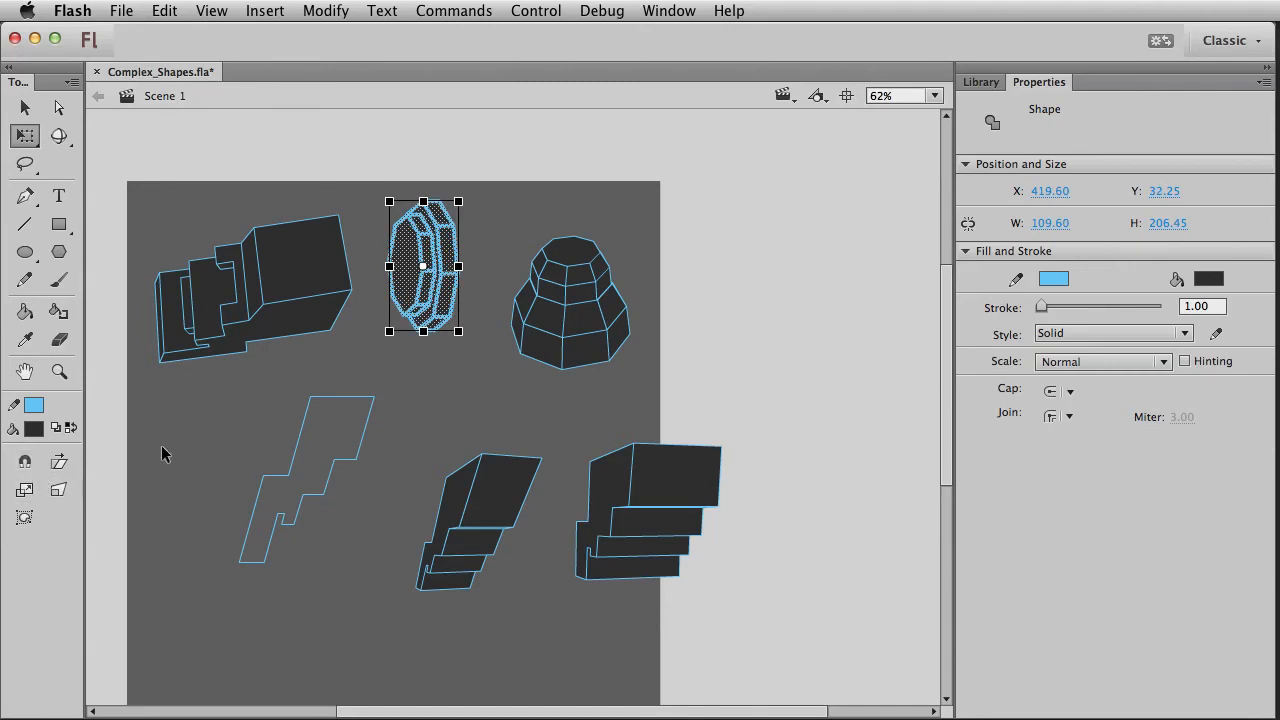
{"action": "left_click_drag", "start_coordinate": [462, 347], "coordinate": [466, 347]}
Step: Move the faceted disc left until it sits just beside the right end of the stepped block, at about X 371
{"action": "key", "text": "v"}
{"action": "key", "text": "shift+Left"}
{"action": "key", "text": "shift+Left"}
{"action": "key", "text": "shift+Left"}
{"action": "key", "text": "shift+Left"}
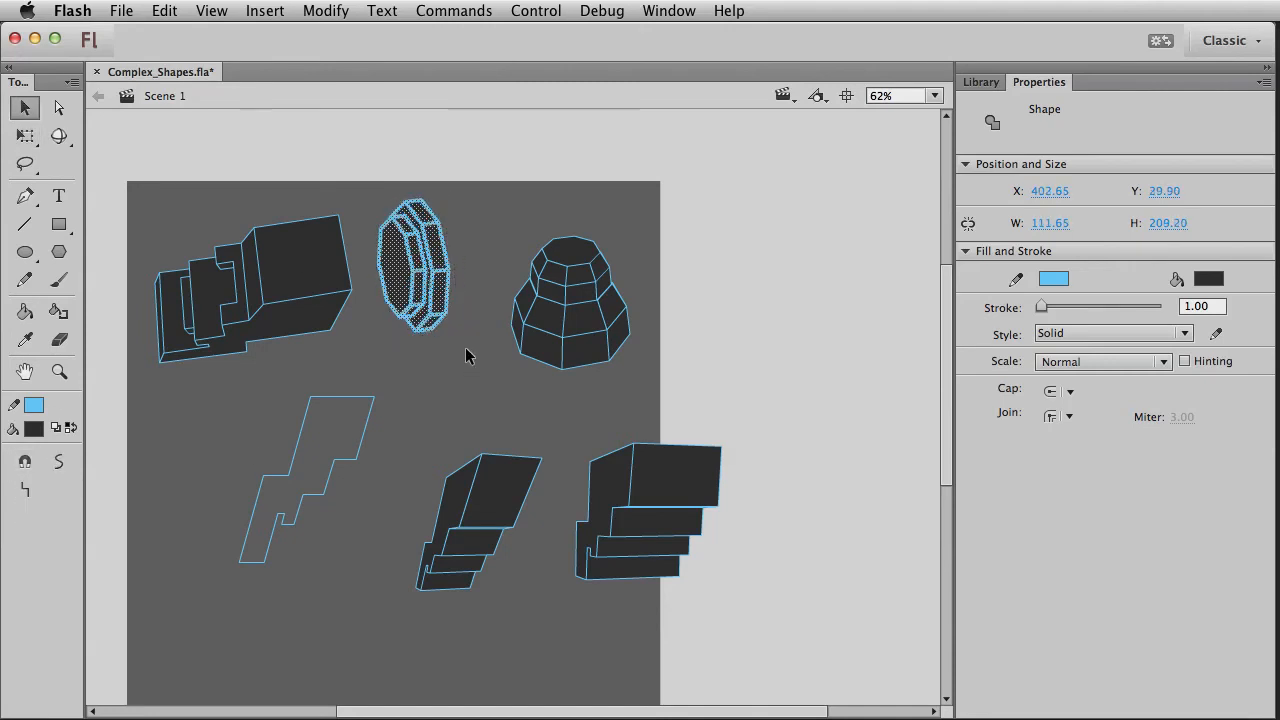
{"action": "key", "text": "shift+Left"}
{"action": "key", "text": "shift+Left"}
{"action": "key", "text": "shift+Left"}
{"action": "key", "text": "shift+Left"}
{"action": "key", "text": "shift+Left"}
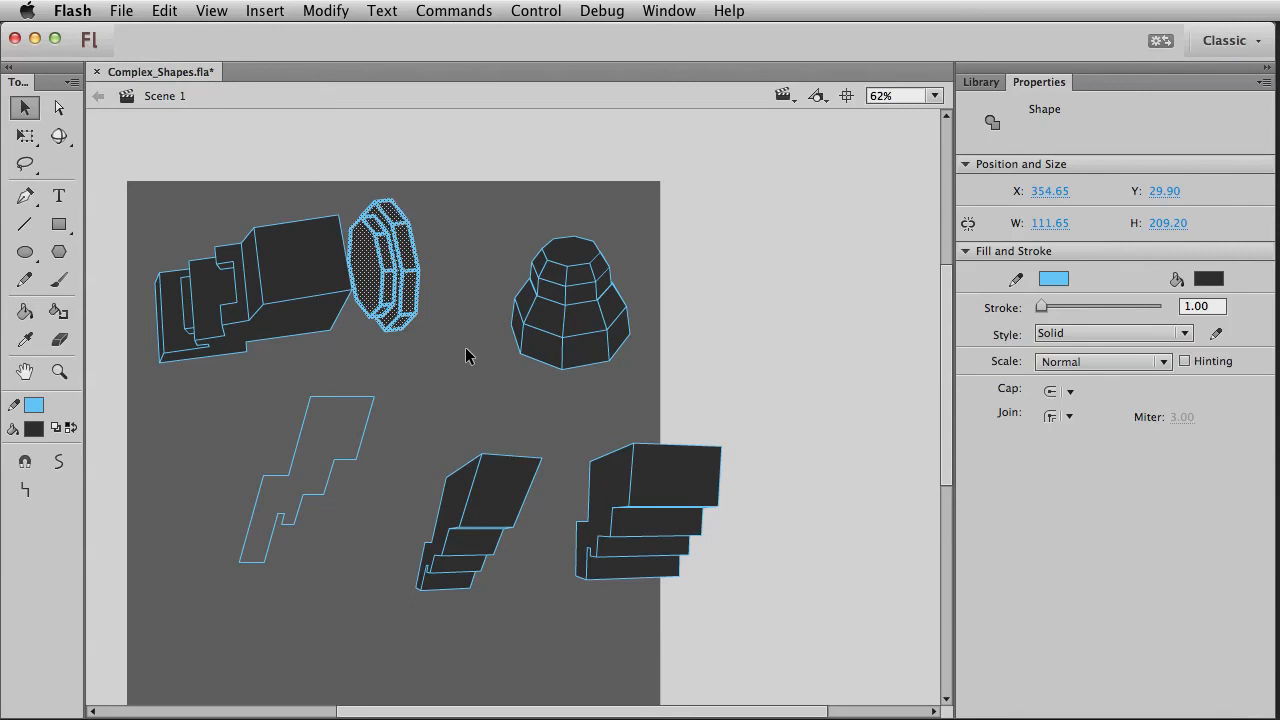
{"action": "key", "text": "shift+Right"}
{"action": "key", "text": "shift+Right"}
{"action": "key", "text": "shift+Right"}
{"action": "key", "text": "shift+Right"}
{"action": "key", "text": "shift+Right"}
{"action": "key", "text": "shift+Right"}
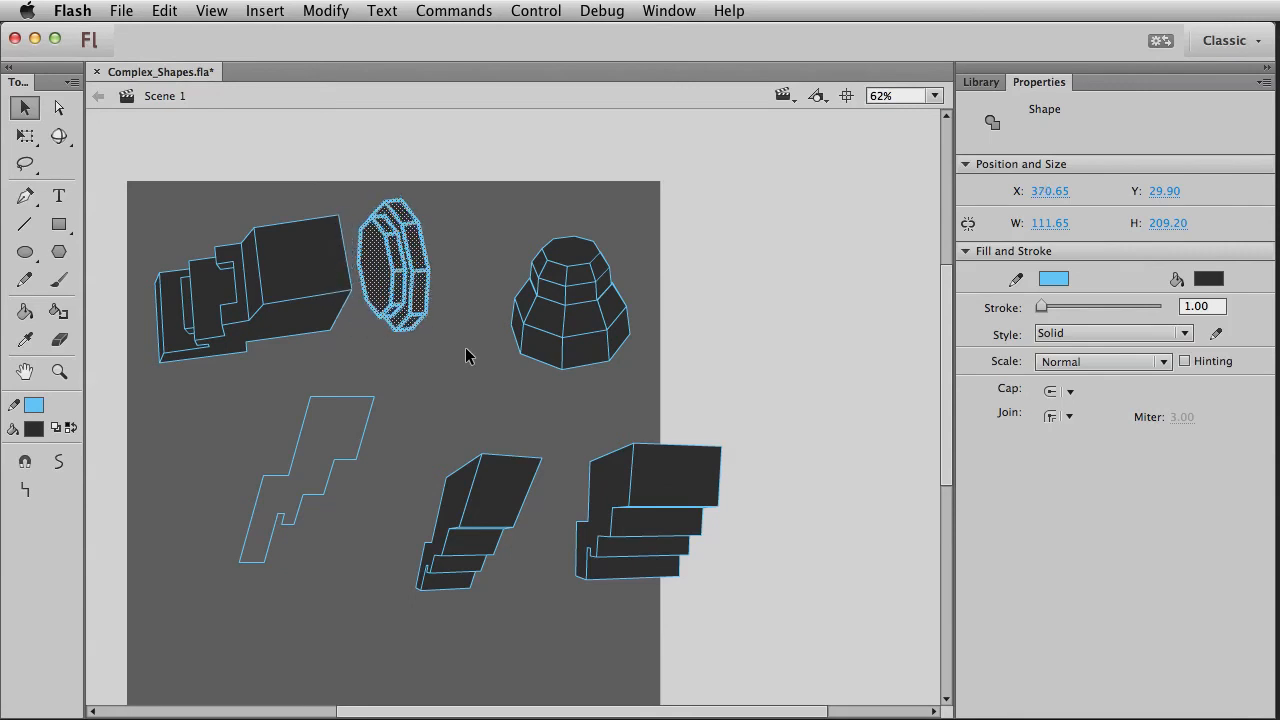
Step: Move the faceted disc onto a new layer beneath Layer 1, keeping its position on the stage
{"action": "left_click_drag", "start_coordinate": [1279, 124], "coordinate": [676, 133]}
{"action": "key", "text": "Delete"}
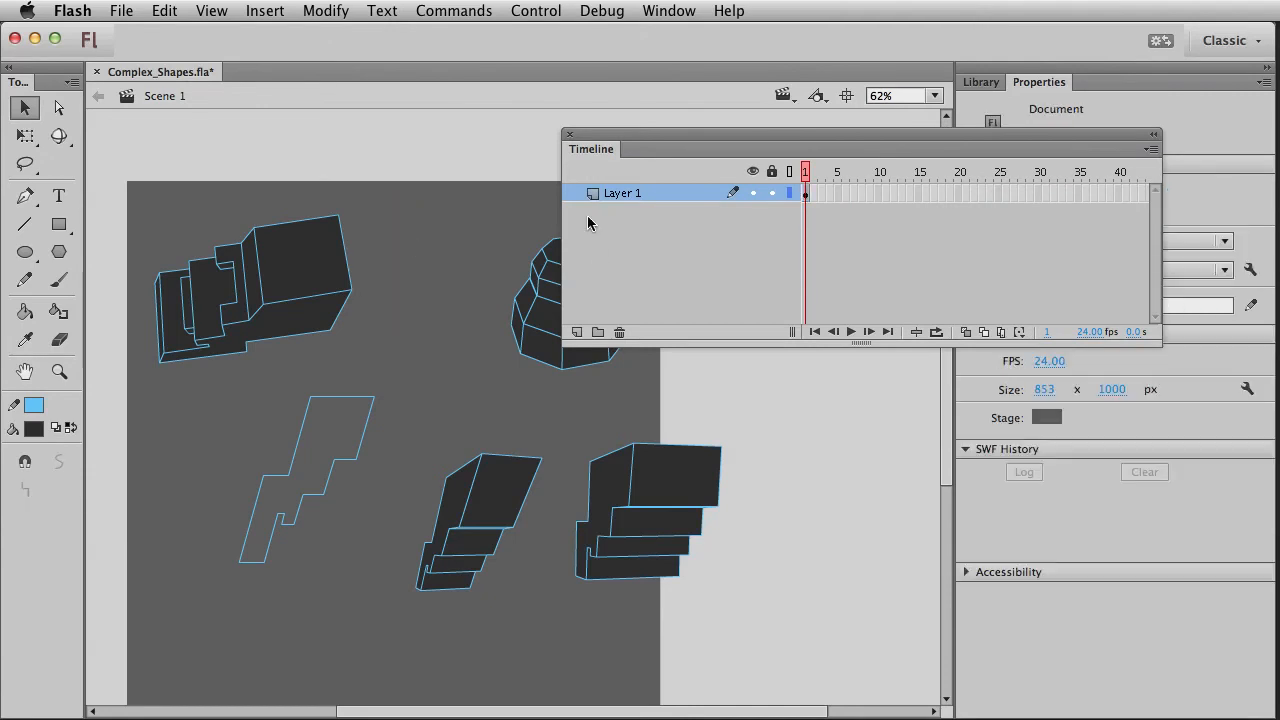
{"action": "left_click", "coordinate": [577, 332]}
{"action": "left_click_drag", "start_coordinate": [656, 196], "coordinate": [660, 244]}
{"action": "key", "text": "super+shift+v"}
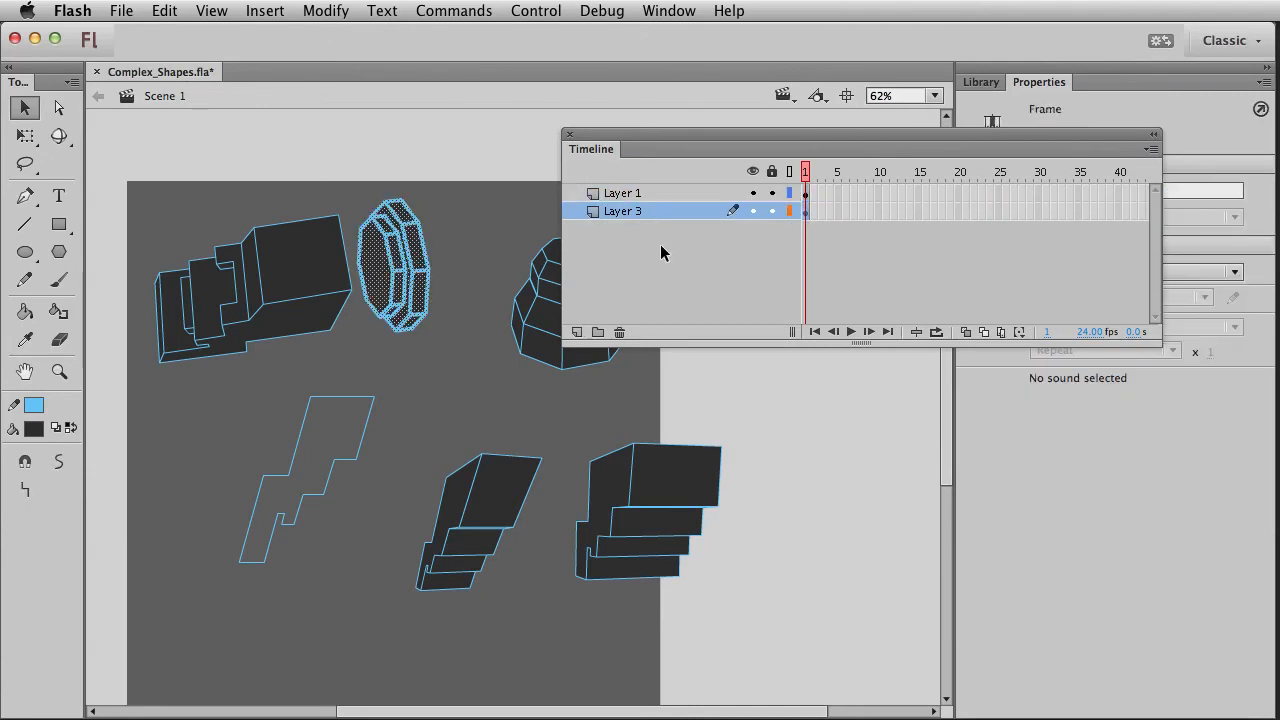
Step: Shift the disc left to about X 310 so it tucks behind the right end of the stepped block
{"action": "key", "text": "shift+Left"}
{"action": "key", "text": "shift+Left"}
{"action": "key", "text": "shift+Left"}
{"action": "key", "text": "shift+Left"}
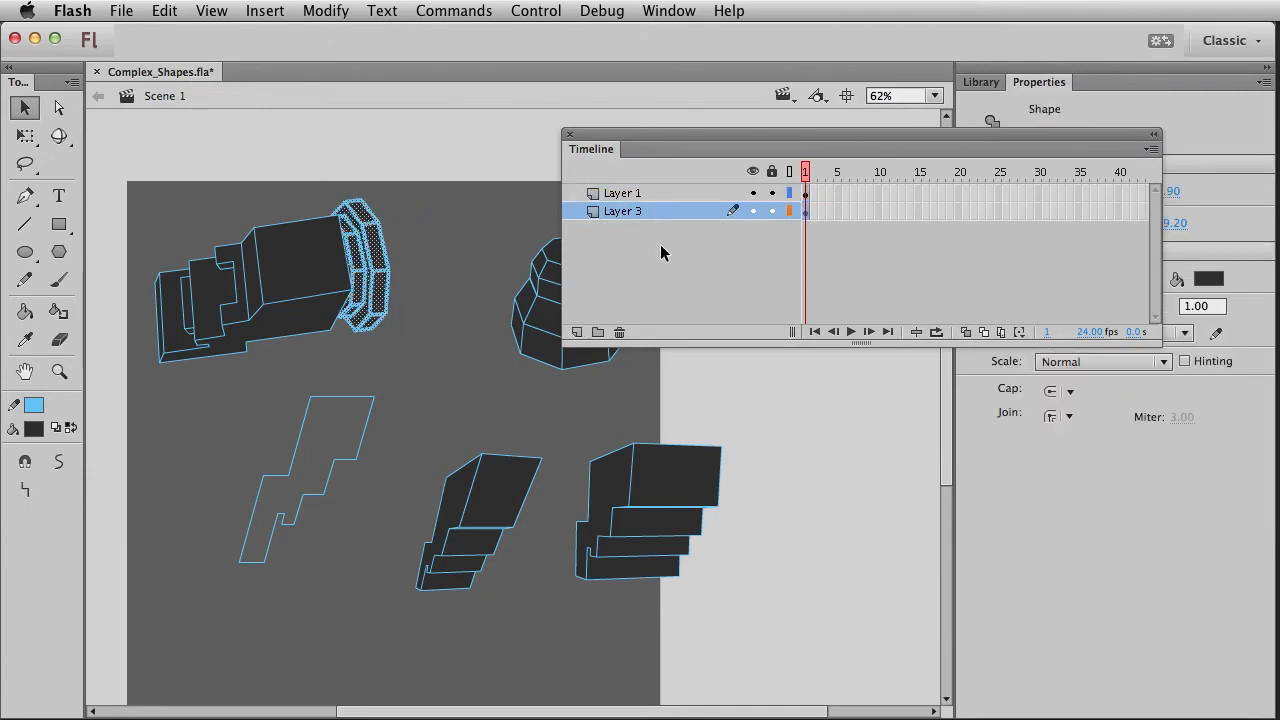
{"action": "left_click_drag", "start_coordinate": [618, 133], "coordinate": [1279, 146]}
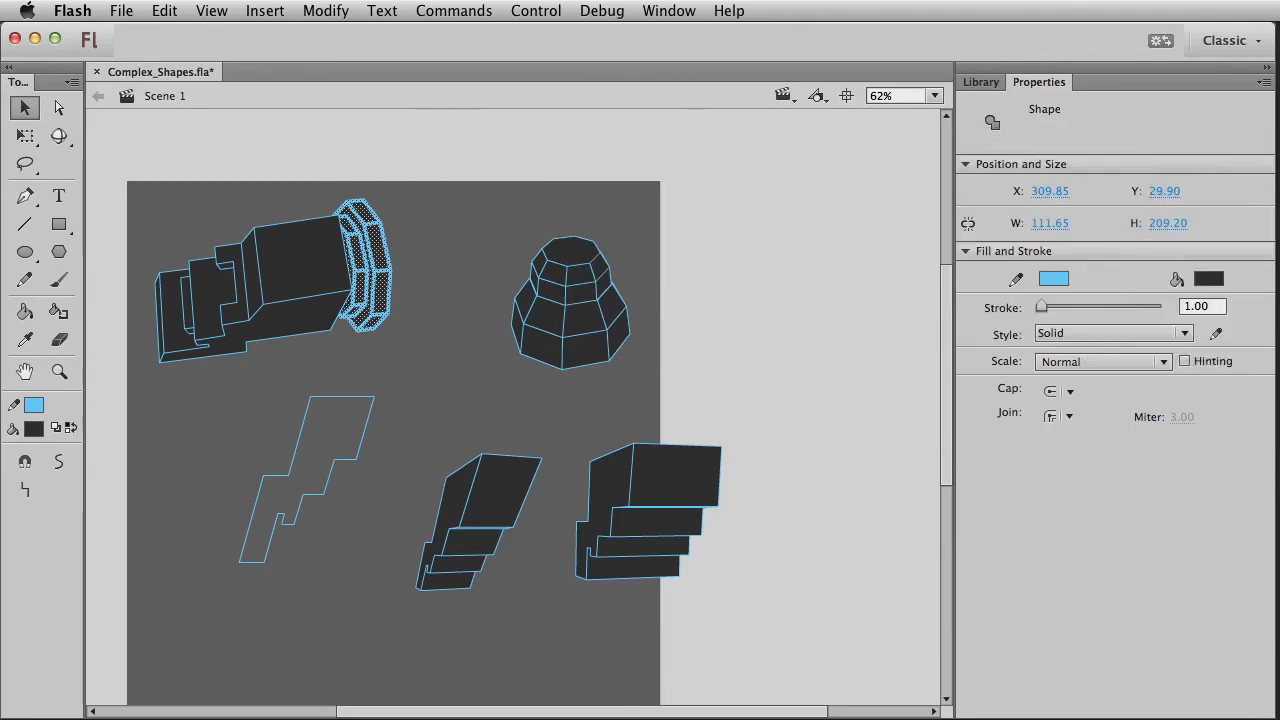
Step: Try a slight rotation of the disc behind the block
{"action": "left_click", "coordinate": [483, 192]}
{"action": "key", "text": "q"}
{"action": "left_click", "coordinate": [376, 324]}
{"action": "mouse_move", "coordinate": [408, 344]}
{"action": "left_mouse_down"}
{"action": "mouse_move", "coordinate": [400, 354]}
{"action": "mouse_move", "coordinate": [422, 332]}
{"action": "mouse_move", "coordinate": [403, 342]}
{"action": "left_mouse_up"}
{"action": "key", "text": "v"}
{"action": "left_click", "coordinate": [378, 357]}
{"action": "key", "text": "super+z"}
{"action": "key", "text": "q"}
{"action": "key", "text": "v"}
Step: Lock Layer 3 and rotate the whole stepped block slightly counter-clockwise about a pivot near its right end
{"action": "left_click", "coordinate": [284, 281]}
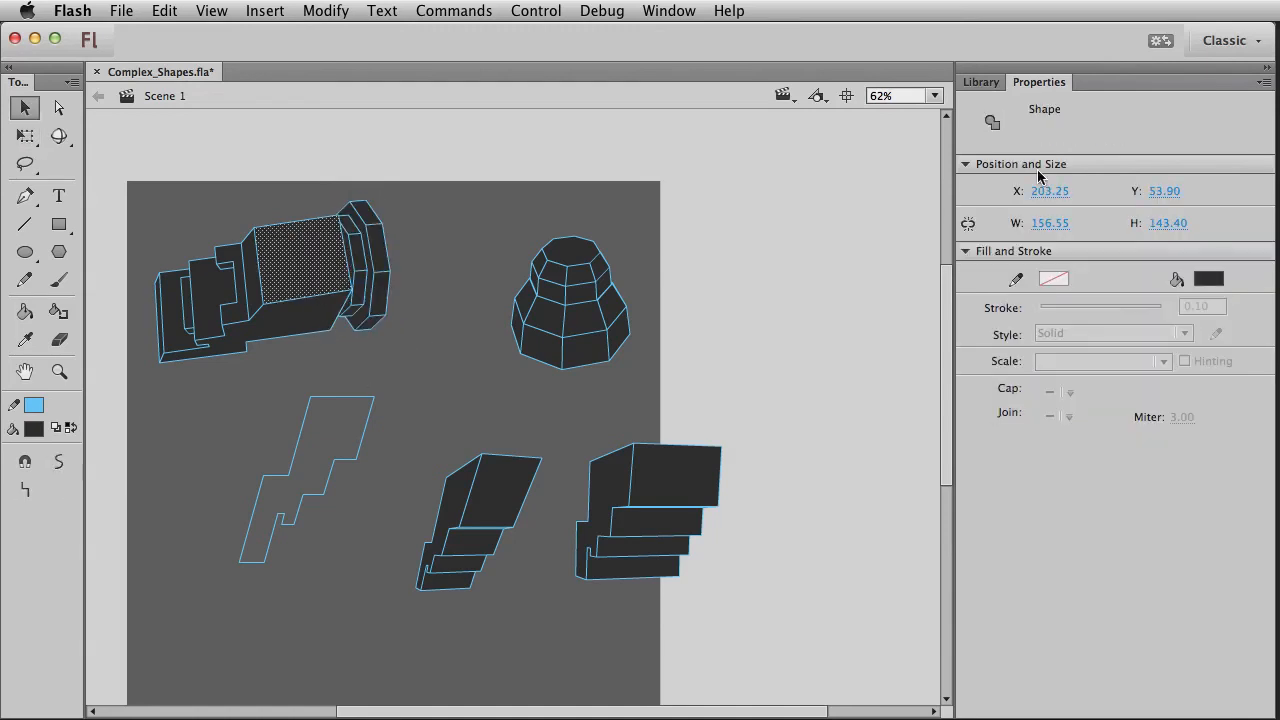
{"action": "key", "text": "super+alt+t"}
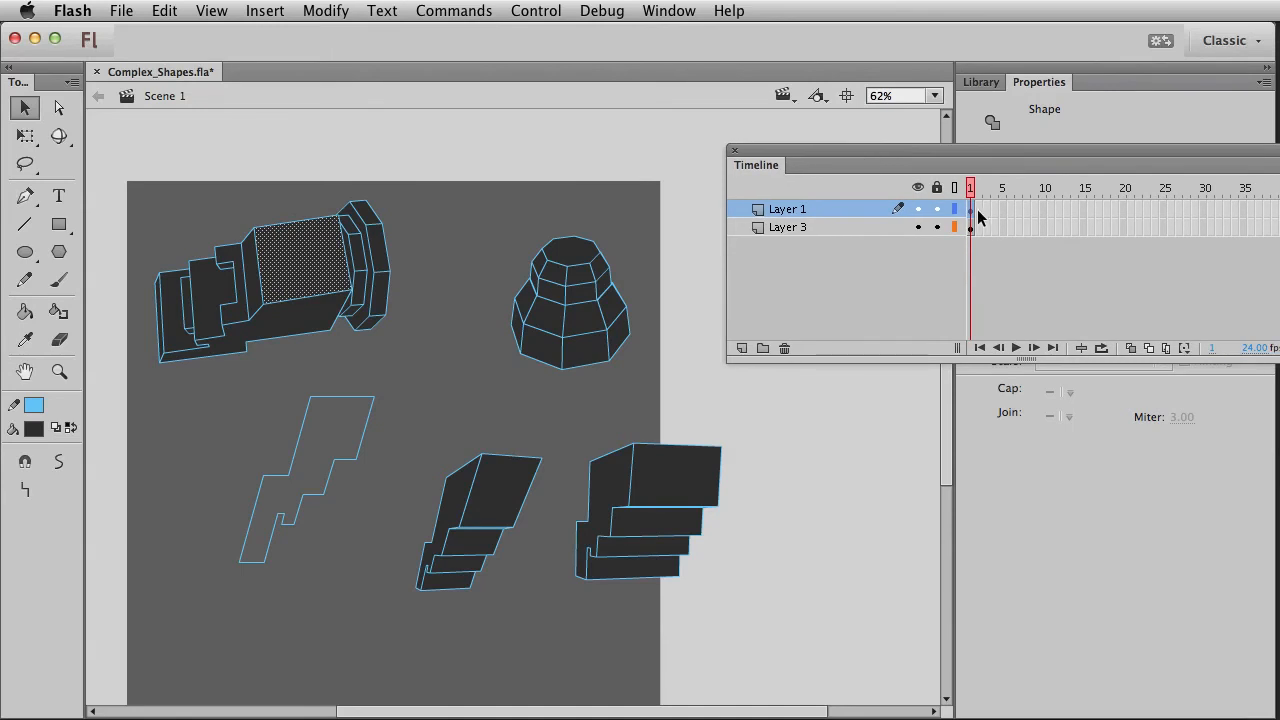
{"action": "left_click", "coordinate": [971, 208]}
{"action": "key", "text": "q"}
{"action": "left_click", "coordinate": [463, 309]}
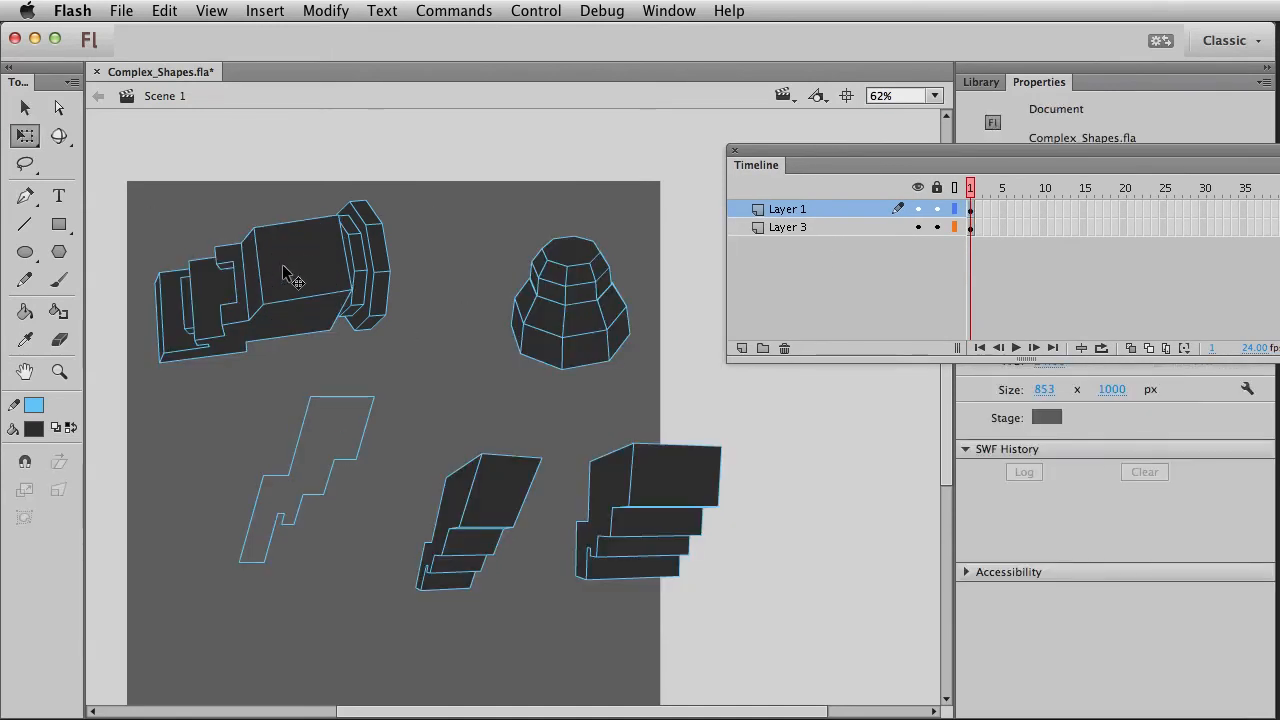
{"action": "left_click", "coordinate": [937, 227]}
{"action": "left_click_drag", "start_coordinate": [122, 178], "coordinate": [367, 378]}
{"action": "left_click_drag", "start_coordinate": [258, 293], "coordinate": [344, 245]}
{"action": "mouse_move", "coordinate": [155, 373]}
{"action": "left_mouse_down"}
{"action": "mouse_move", "coordinate": [183, 410]}
{"action": "mouse_move", "coordinate": [146, 342]}
{"action": "mouse_move", "coordinate": [208, 438]}
{"action": "mouse_move", "coordinate": [161, 377]}
{"action": "left_mouse_up"}
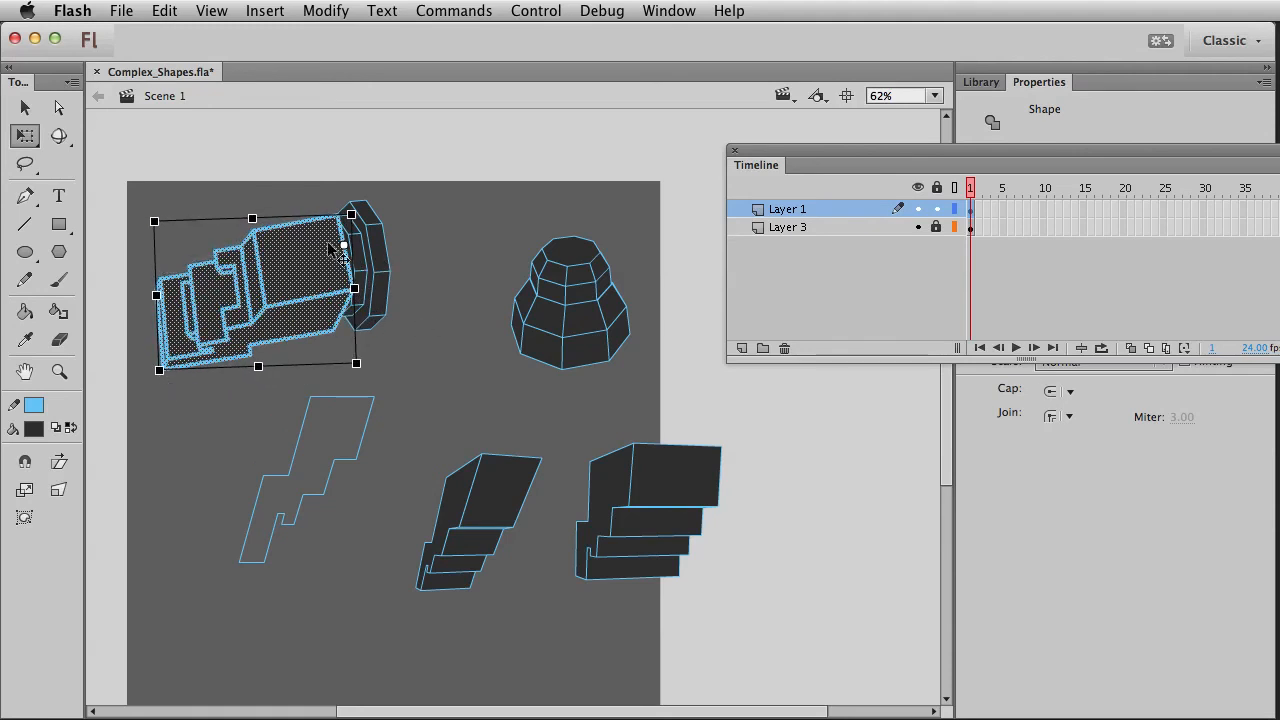
Step: Try to transform the stepped block with its pivot at the lower-left corner
{"action": "left_click_drag", "start_coordinate": [343, 244], "coordinate": [164, 366]}
{"action": "left_click_drag", "start_coordinate": [355, 206], "coordinate": [303, 226]}
{"action": "key", "text": "super+z"}
Step: Return the pivot to the stepped block's right end and rotate the block slightly further counter-clockwise
{"action": "left_click_drag", "start_coordinate": [163, 368], "coordinate": [339, 254]}
{"action": "mouse_move", "coordinate": [371, 387]}
{"action": "left_mouse_down"}
{"action": "mouse_move", "coordinate": [430, 345]}
{"action": "mouse_move", "coordinate": [368, 385]}
{"action": "left_mouse_up"}
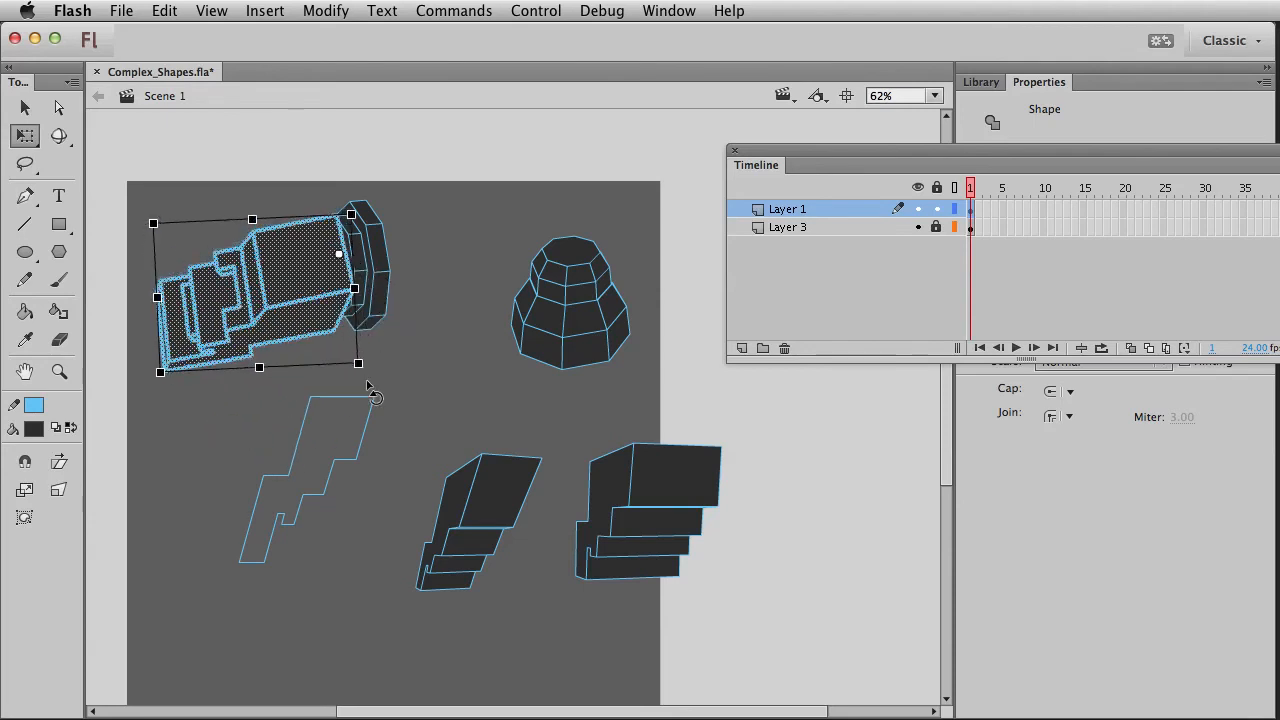
{"action": "key", "text": "v"}
{"action": "left_click", "coordinate": [438, 449]}
{"action": "left_click_drag", "start_coordinate": [428, 461], "coordinate": [466, 450]}
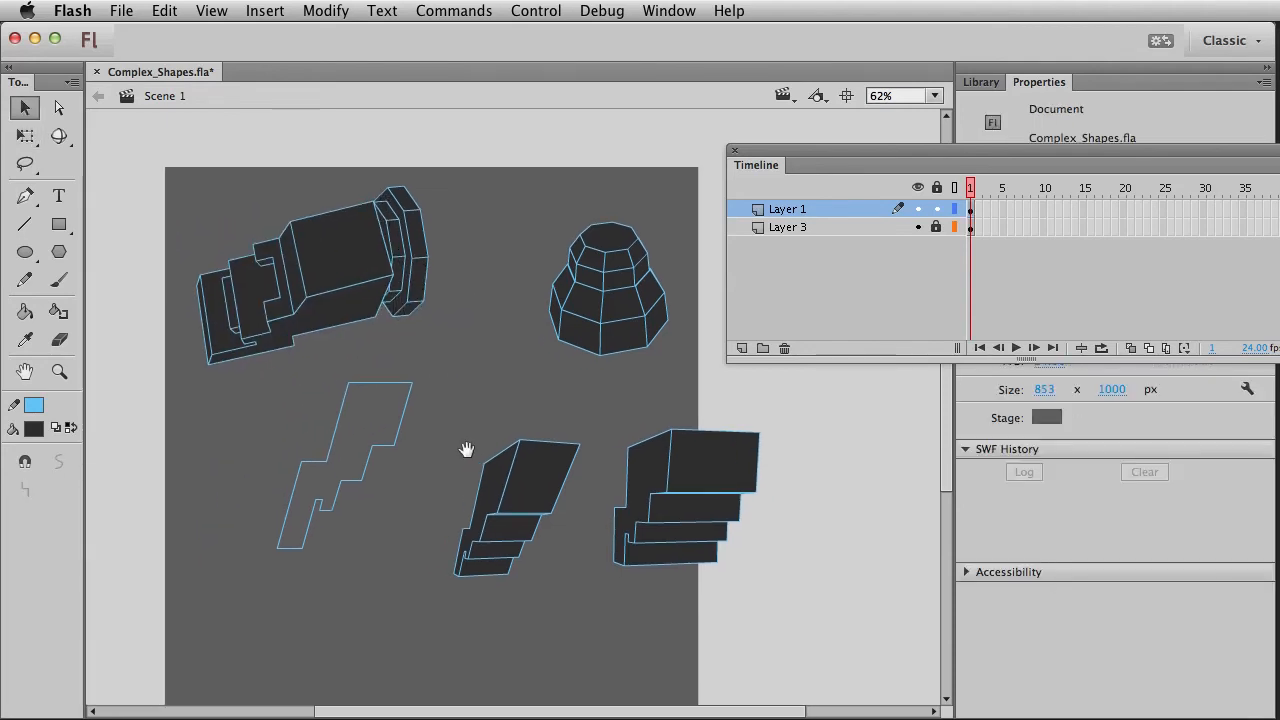
{"action": "left_click_drag", "start_coordinate": [790, 150], "coordinate": [1279, 150]}
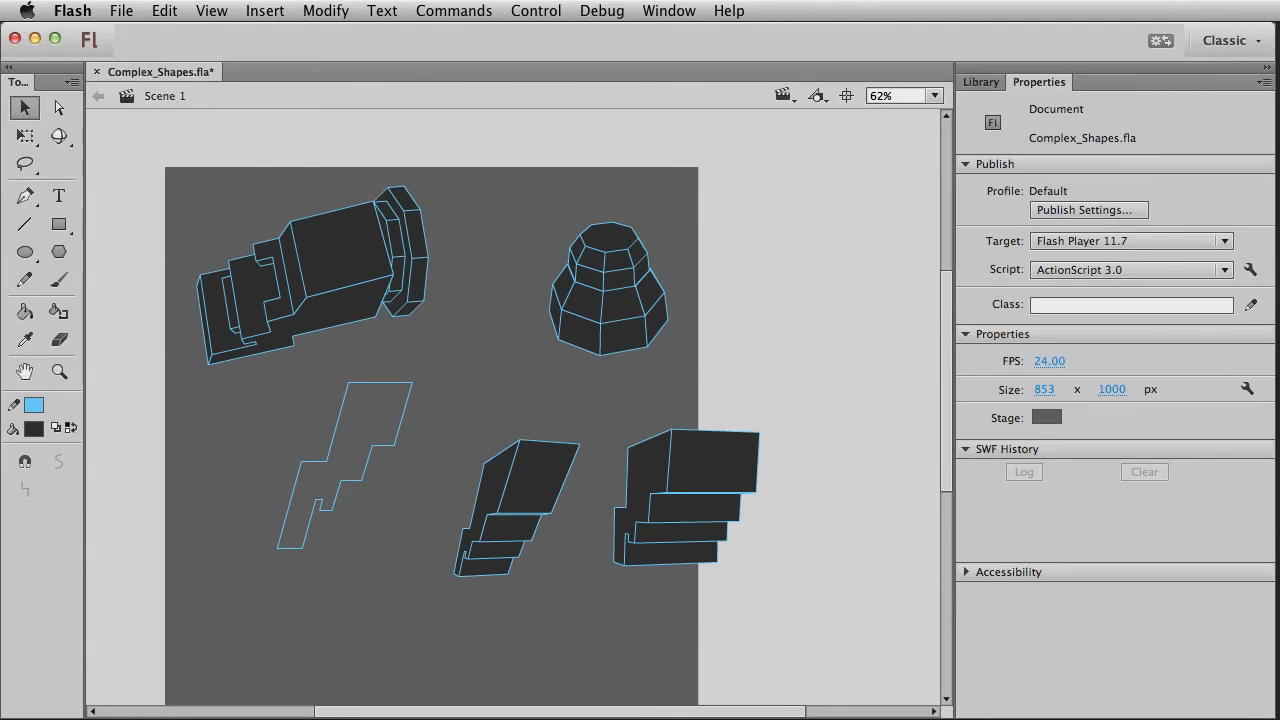
Step: Draw two bent detail lines along the stepped block, one across the large panel and one along the lower side facet
{"action": "key", "text": "super+Tab"}
{"action": "key", "text": "super+Tab"}
{"action": "left_click", "coordinate": [25, 224]}
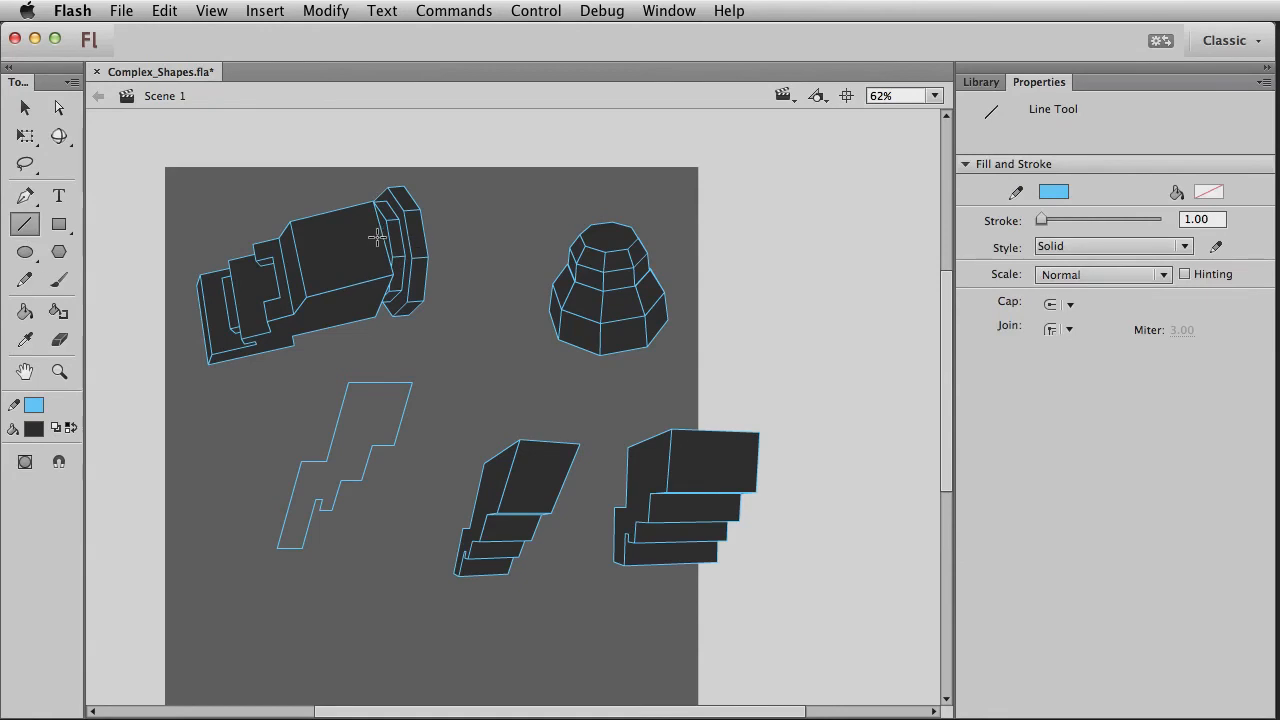
{"action": "mouse_move", "coordinate": [383, 234]}
{"action": "left_mouse_down"}
{"action": "mouse_move", "coordinate": [331, 241]}
{"action": "mouse_move", "coordinate": [315, 275]}
{"action": "left_mouse_up"}
{"action": "mouse_move", "coordinate": [385, 297]}
{"action": "left_mouse_down"}
{"action": "mouse_move", "coordinate": [293, 324]}
{"action": "mouse_move", "coordinate": [307, 314]}
{"action": "mouse_move", "coordinate": [276, 344]}
{"action": "mouse_move", "coordinate": [208, 362]}
{"action": "left_mouse_up"}
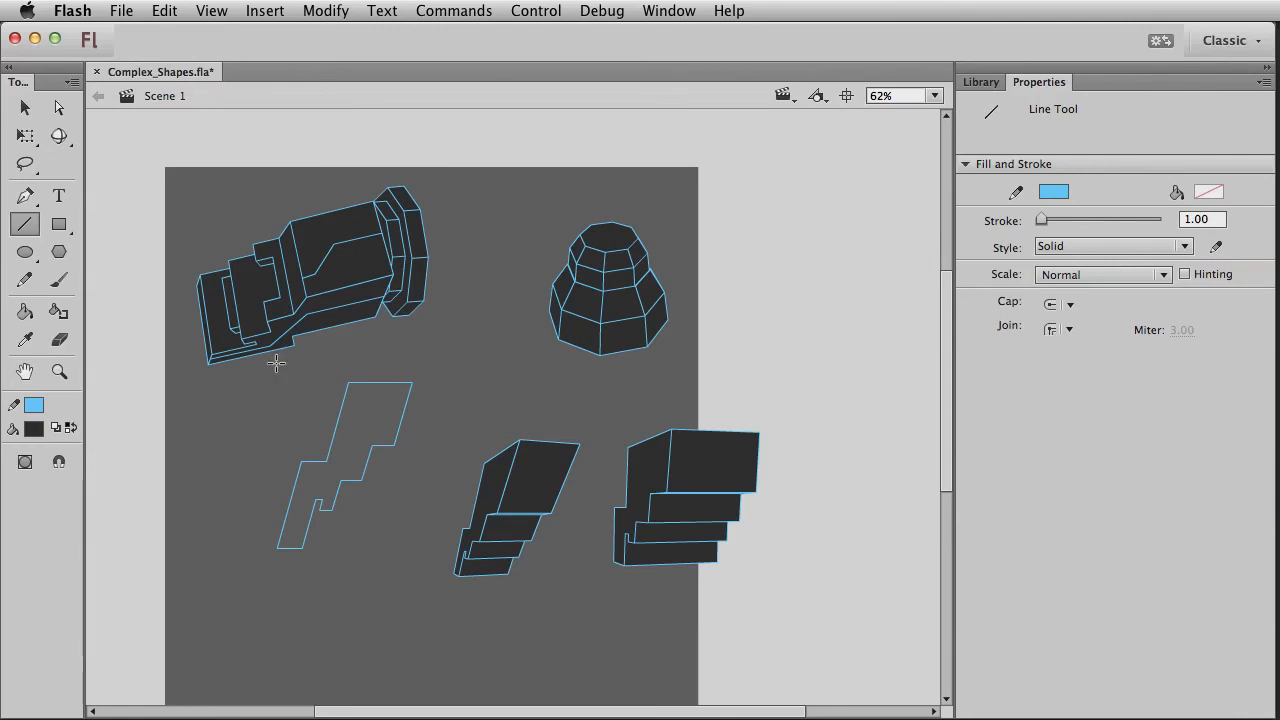
Step: Move the faceted dome to the stage's lower left and place a copy of the stepped outline where the dome was
{"action": "key", "text": "v"}
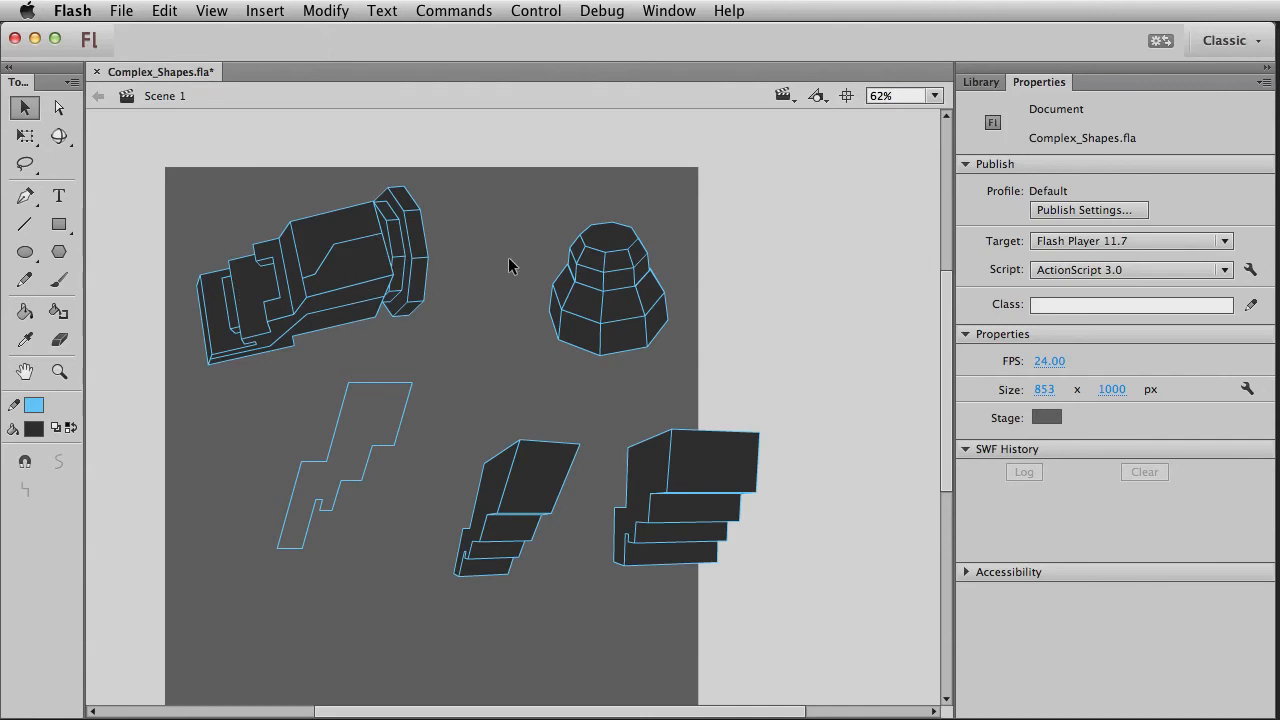
{"action": "left_click_drag", "start_coordinate": [431, 393], "coordinate": [243, 565]}
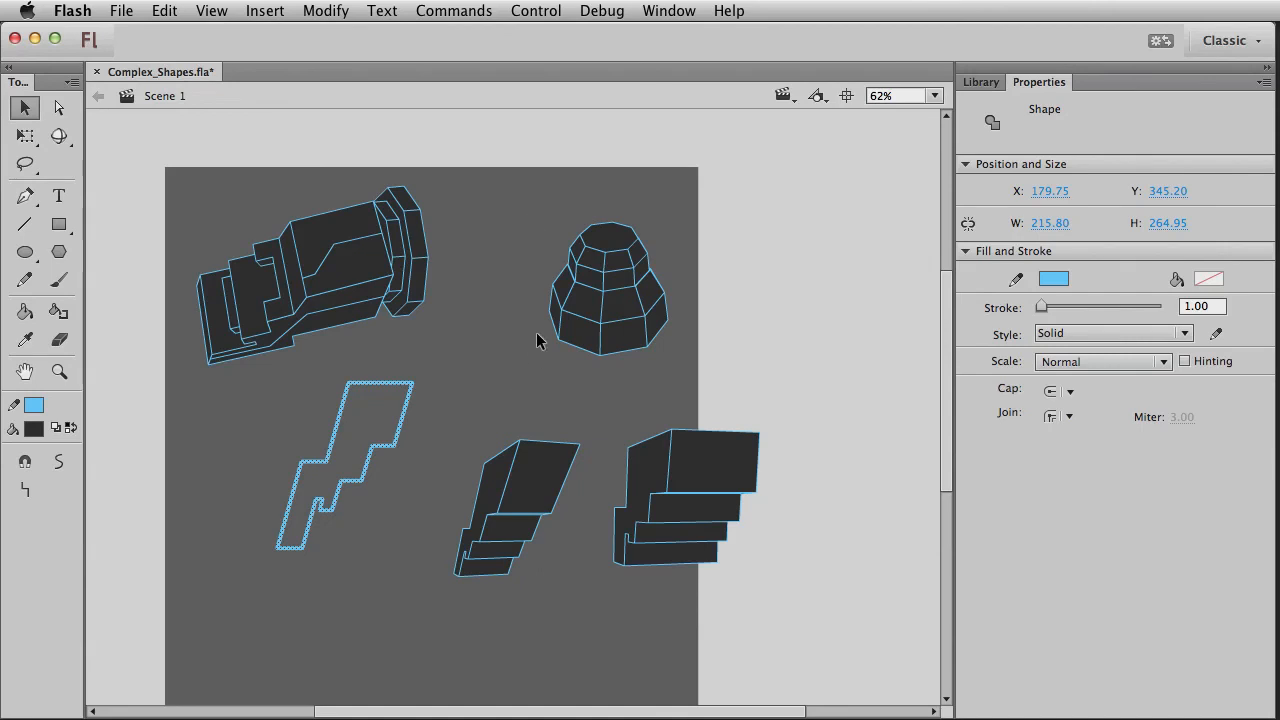
{"action": "left_click_drag", "start_coordinate": [498, 182], "coordinate": [752, 404]}
{"action": "left_click_drag", "start_coordinate": [606, 330], "coordinate": [214, 614]}
{"action": "key", "text": "super+v"}
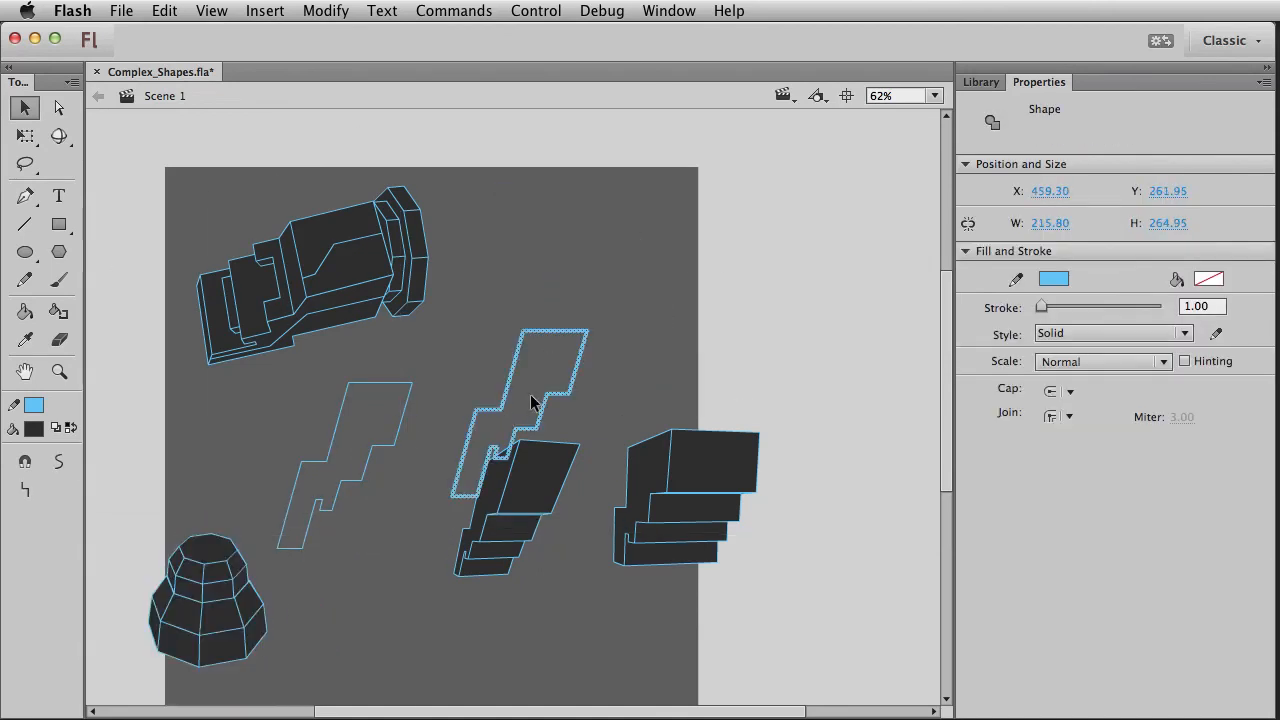
{"action": "left_click_drag", "start_coordinate": [510, 397], "coordinate": [536, 284]}
Step: Flip the copied outline vertically and horizontally, and distort its upper end into a taper
{"action": "key", "text": "shift+v"}
{"action": "key", "text": "shift+h"}
{"action": "key", "text": "q"}
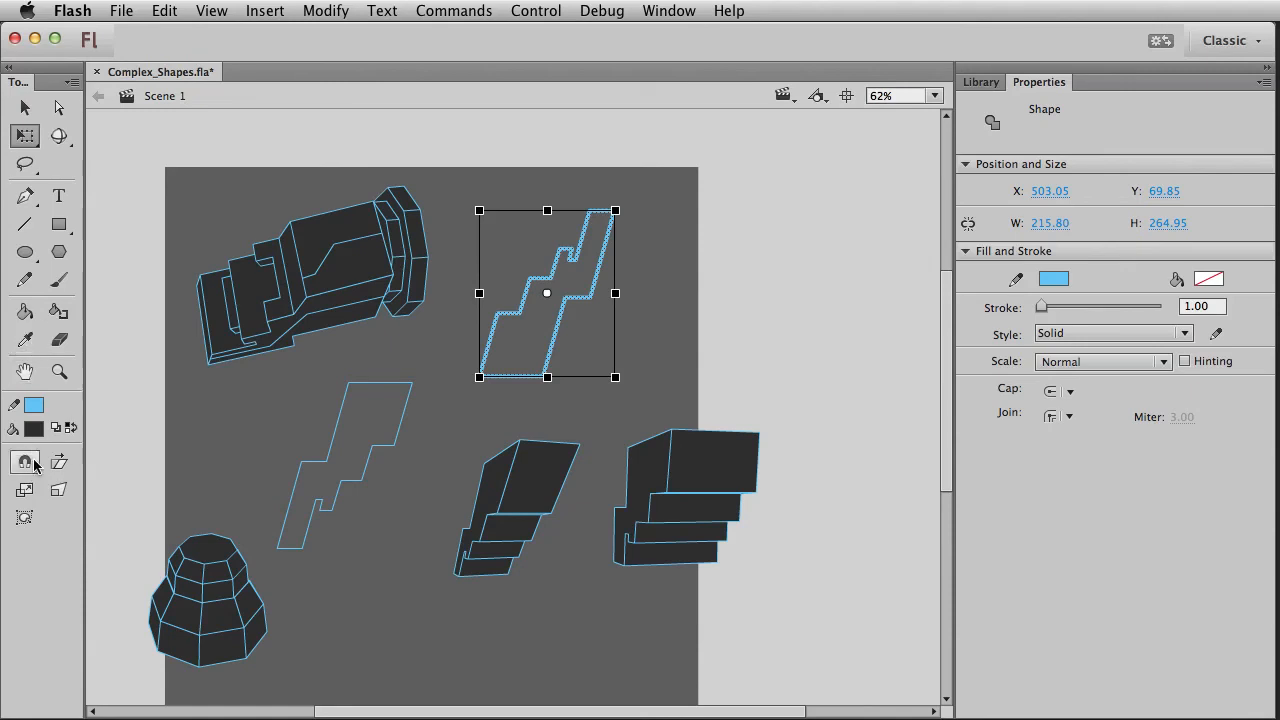
{"action": "left_click", "coordinate": [58, 489]}
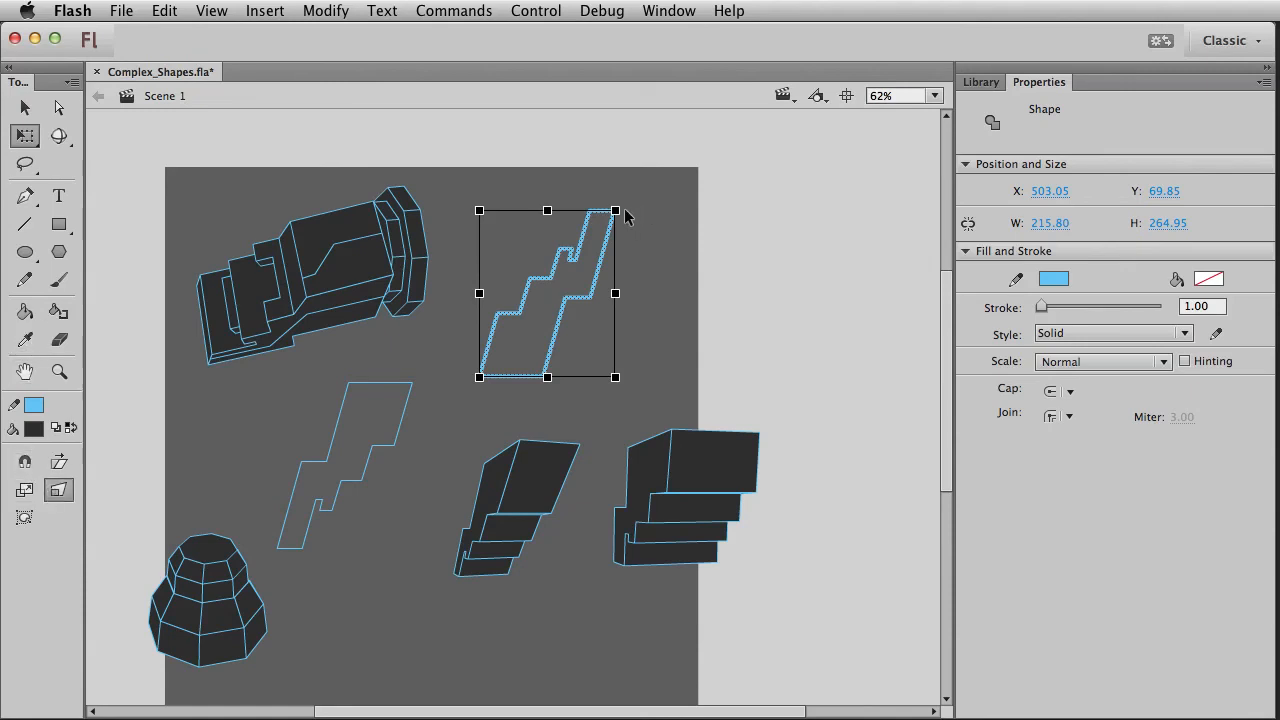
{"action": "left_click_drag", "start_coordinate": [481, 212], "coordinate": [527, 212]}
{"action": "key", "text": "v"}
Step: Move the tapered outline up past the stage's upper edge and mirror it horizontally
{"action": "scroll", "coordinate": [618, 357], "scroll_direction": "up", "scroll_amount": 3}
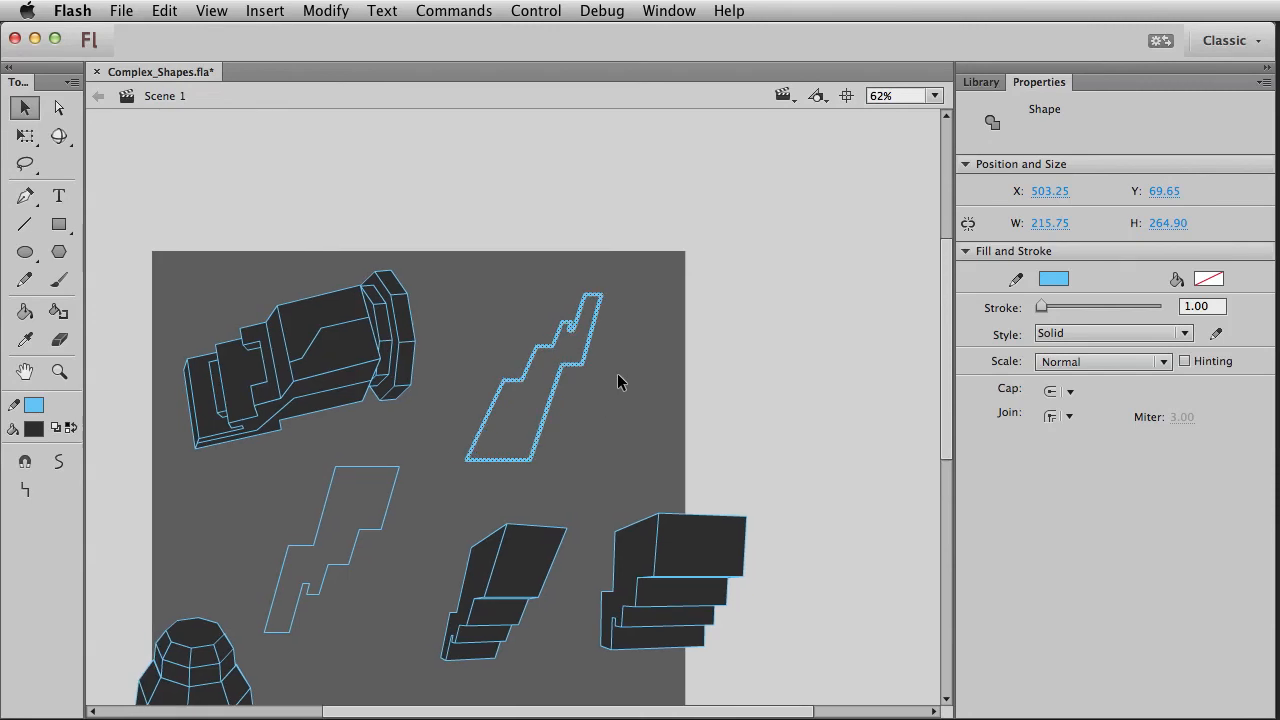
{"action": "left_click", "coordinate": [618, 376]}
{"action": "left_click_drag", "start_coordinate": [448, 232], "coordinate": [662, 490]}
{"action": "left_click_drag", "start_coordinate": [517, 466], "coordinate": [575, 350]}
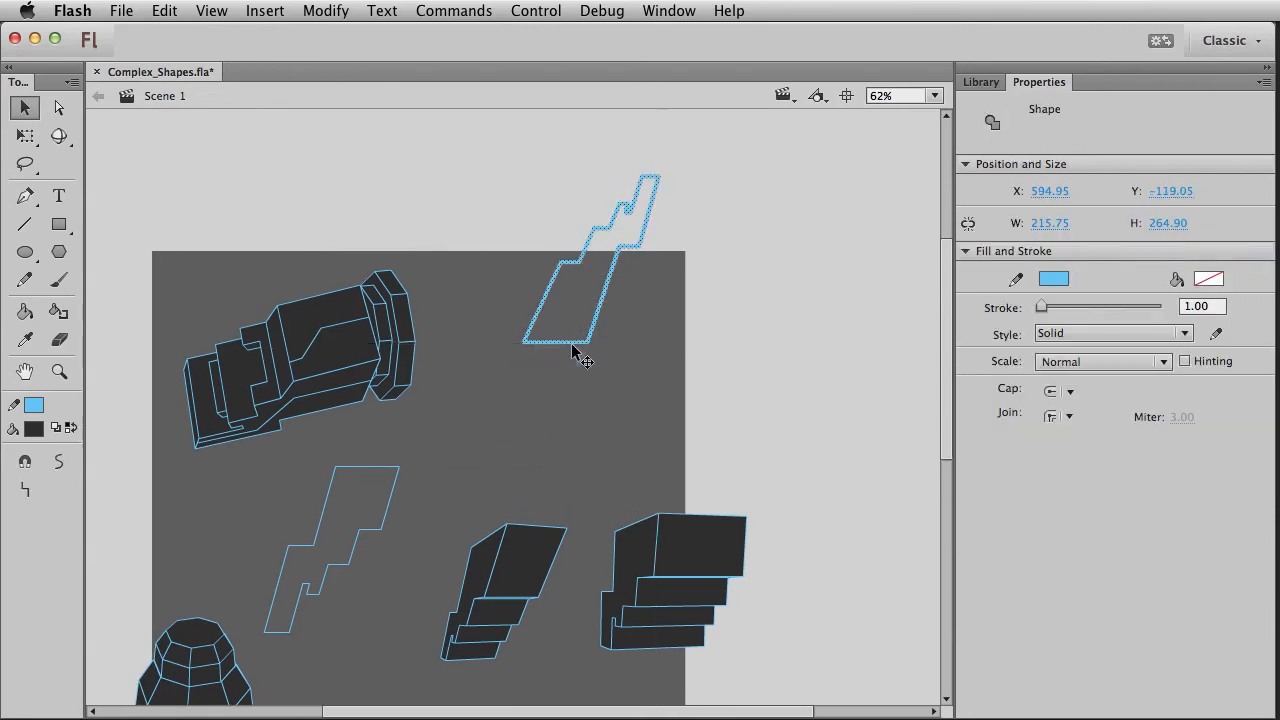
{"action": "key", "text": "shift+Right"}
{"action": "key", "text": "shift+Right"}
{"action": "key", "text": "ctrl+shift+h"}
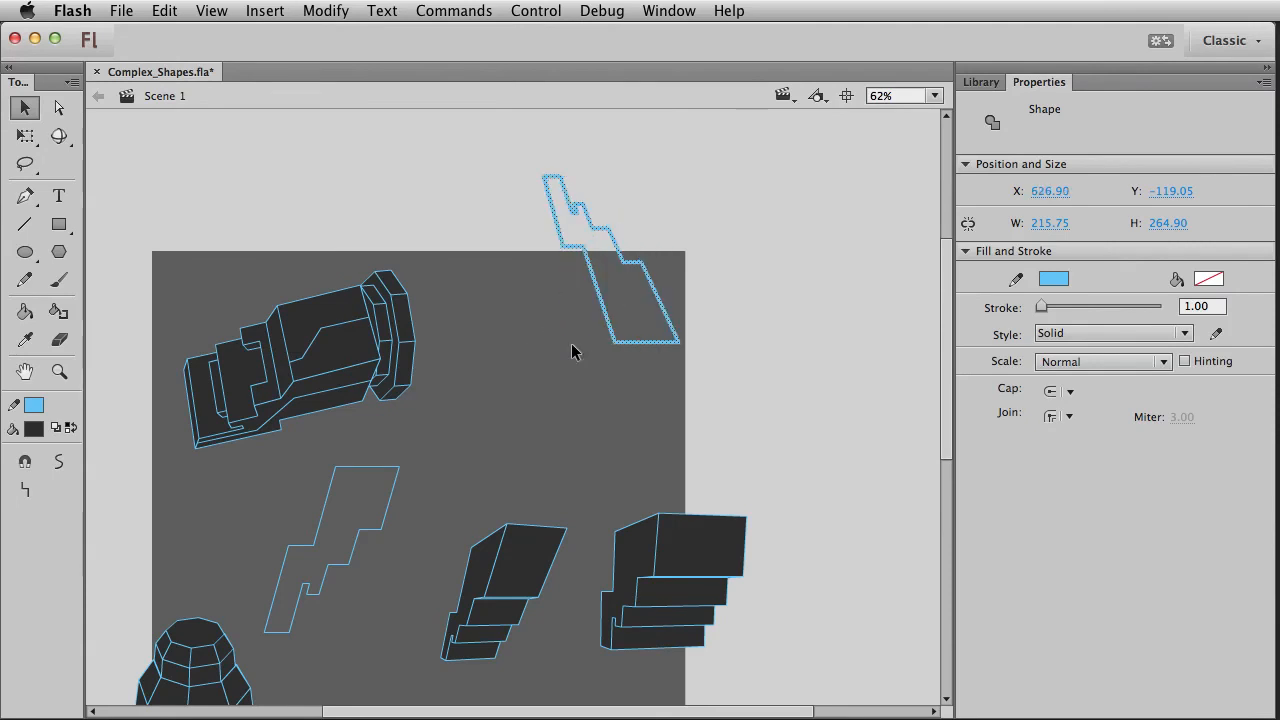
Step: Skew the mirrored outline so its narrow end leans further left, and place it in the stage's upper-right area
{"action": "left_click_drag", "start_coordinate": [601, 336], "coordinate": [417, 287]}
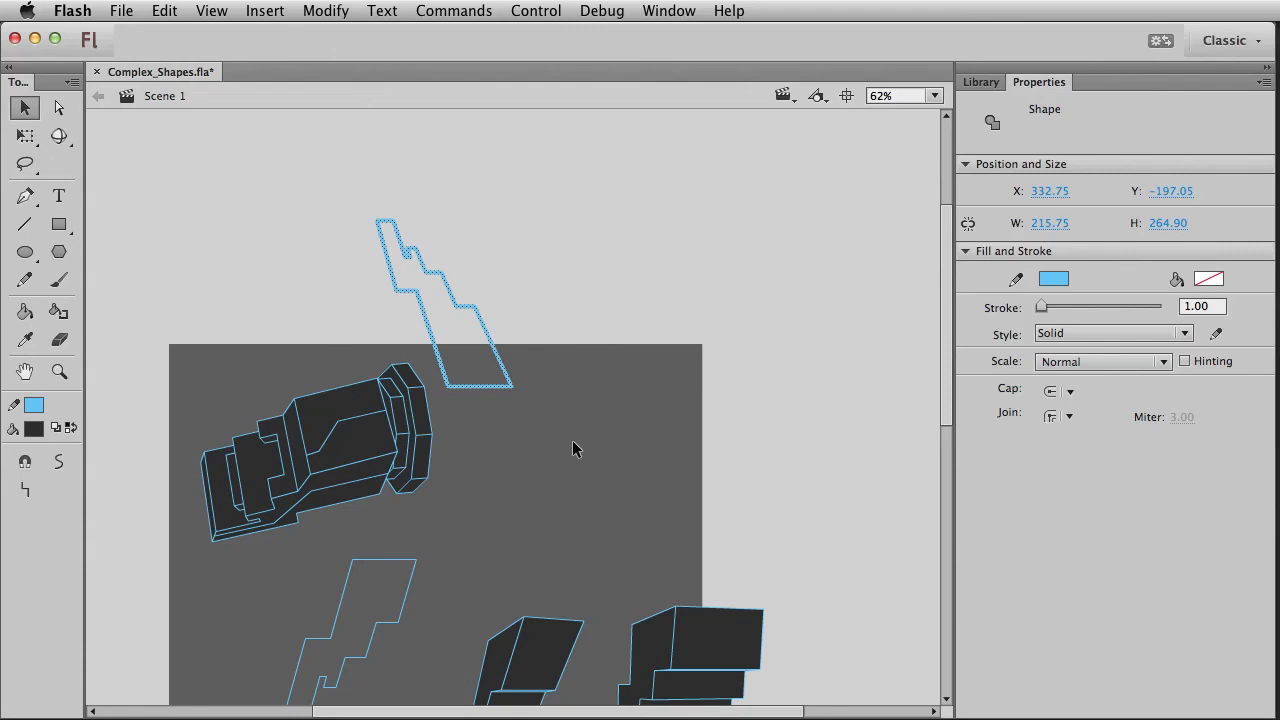
{"action": "key", "text": "q"}
{"action": "left_click_drag", "start_coordinate": [488, 223], "coordinate": [474, 223]}
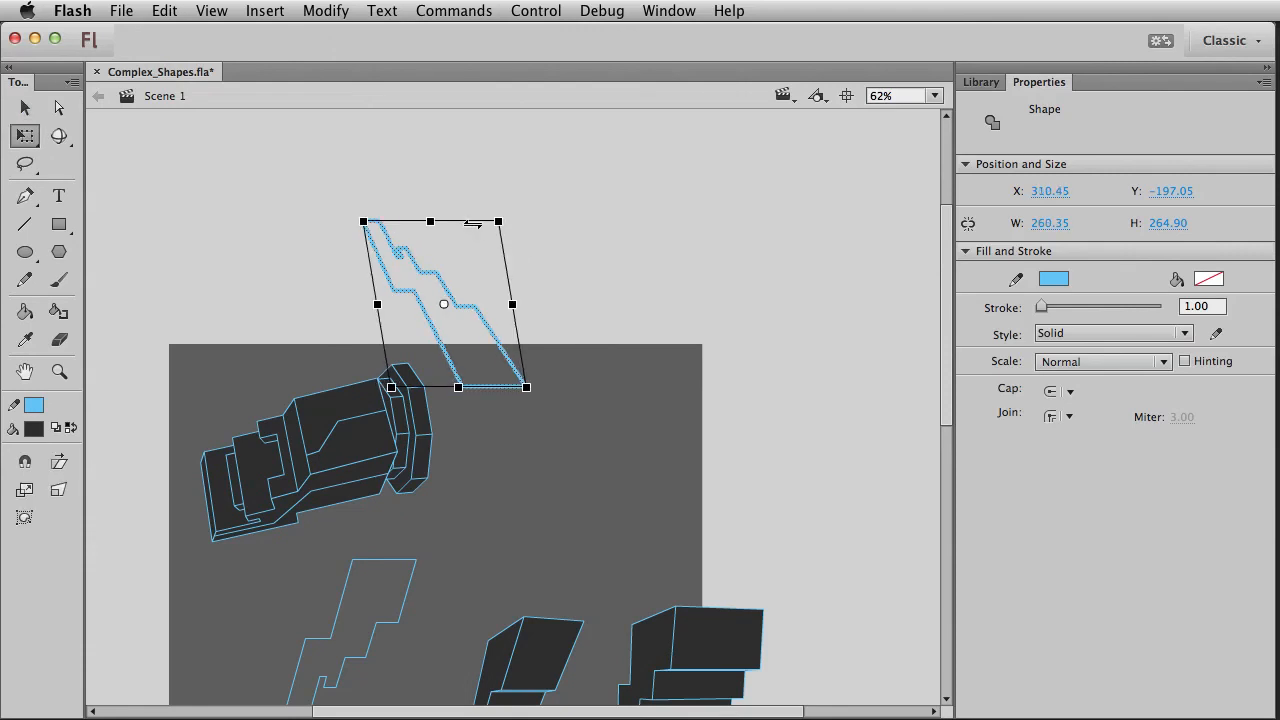
{"action": "key", "text": "v"}
{"action": "left_click_drag", "start_coordinate": [560, 434], "coordinate": [550, 324]}
{"action": "left_click_drag", "start_coordinate": [487, 277], "coordinate": [607, 444]}
{"action": "left_click", "coordinate": [695, 453]}
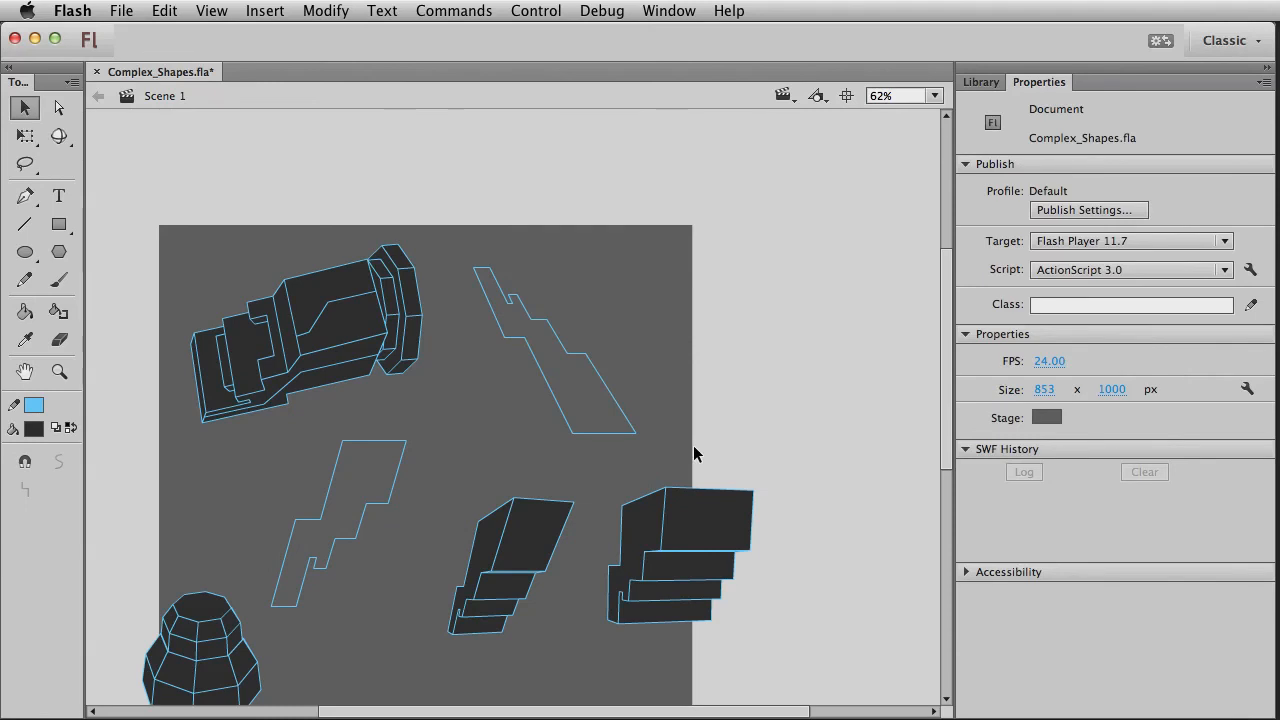
Step: Distort the outline in perspective by pulling its upper-left corner slightly down and inward and its upper-right corner well up
{"action": "left_click_drag", "start_coordinate": [448, 250], "coordinate": [678, 452]}
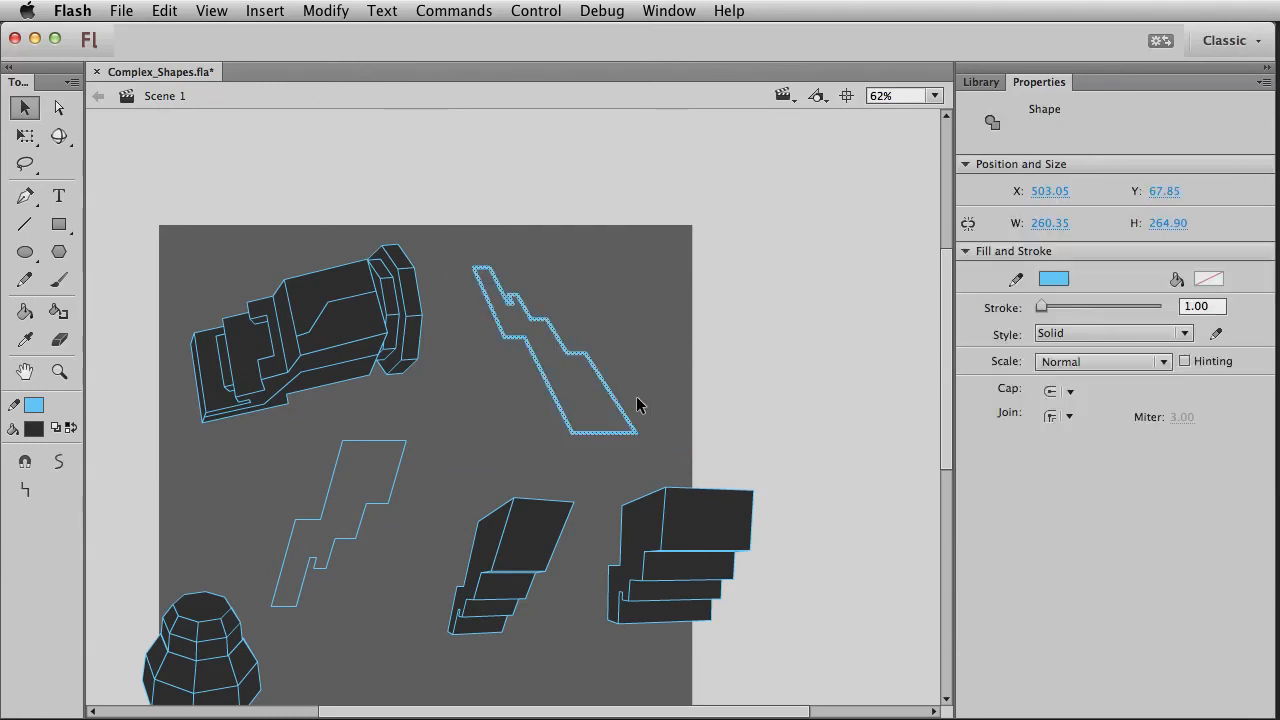
{"action": "key", "text": "q"}
{"action": "left_click", "coordinate": [59, 489]}
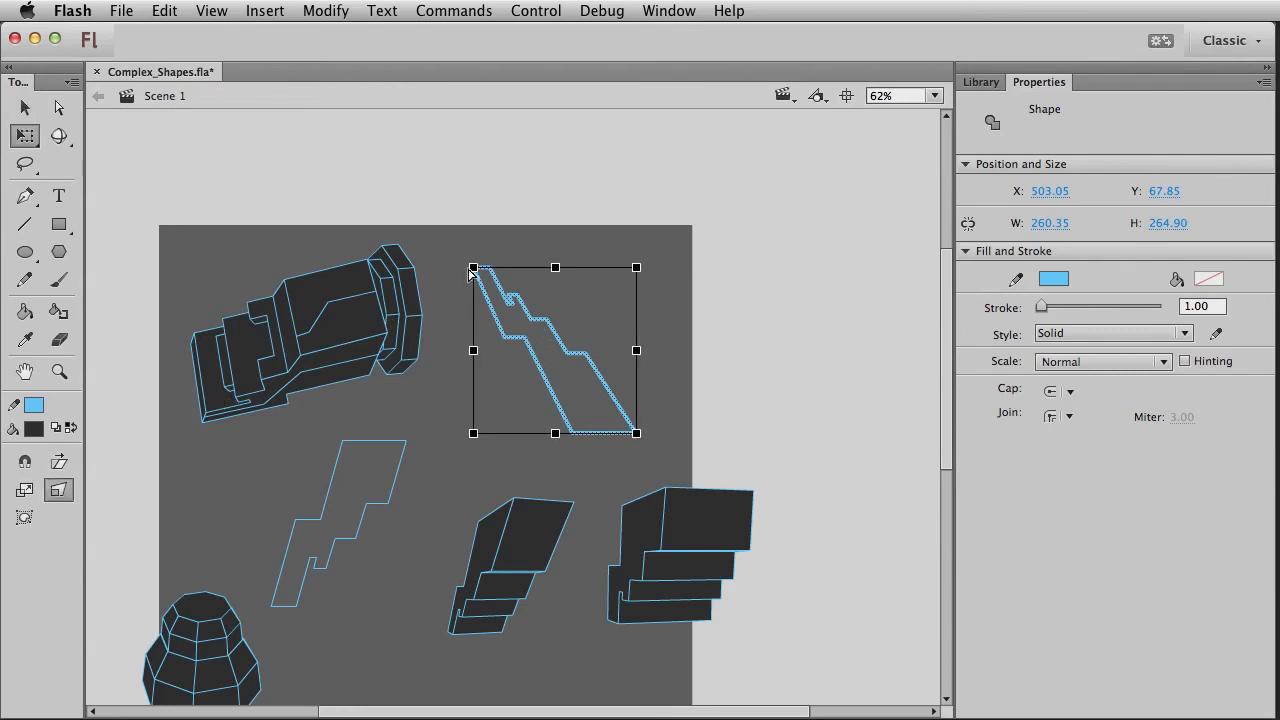
{"action": "left_click_drag", "start_coordinate": [476, 278], "coordinate": [481, 288]}
{"action": "left_click_drag", "start_coordinate": [636, 268], "coordinate": [638, 195]}
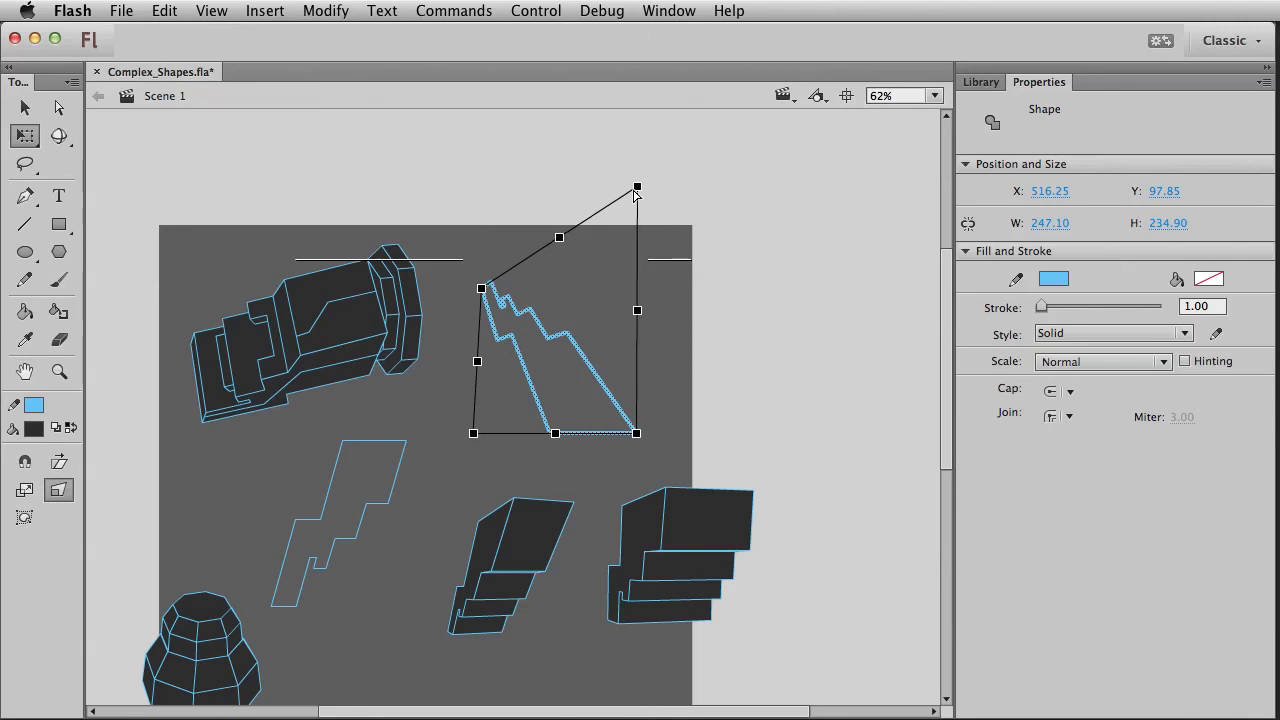
{"action": "left_click", "coordinate": [363, 451]}
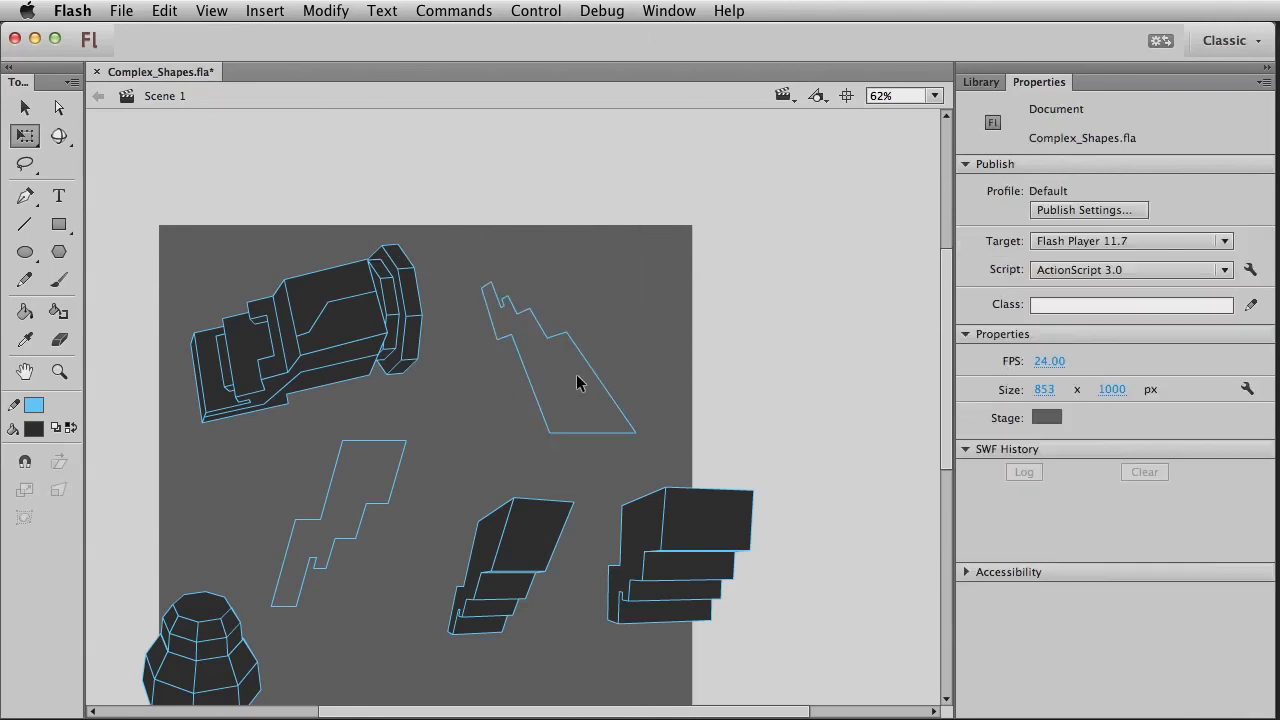
Step: Duplicate the distorted outline in place and shift the copy 8 px to the right
{"action": "left_click_drag", "start_coordinate": [450, 249], "coordinate": [663, 449]}
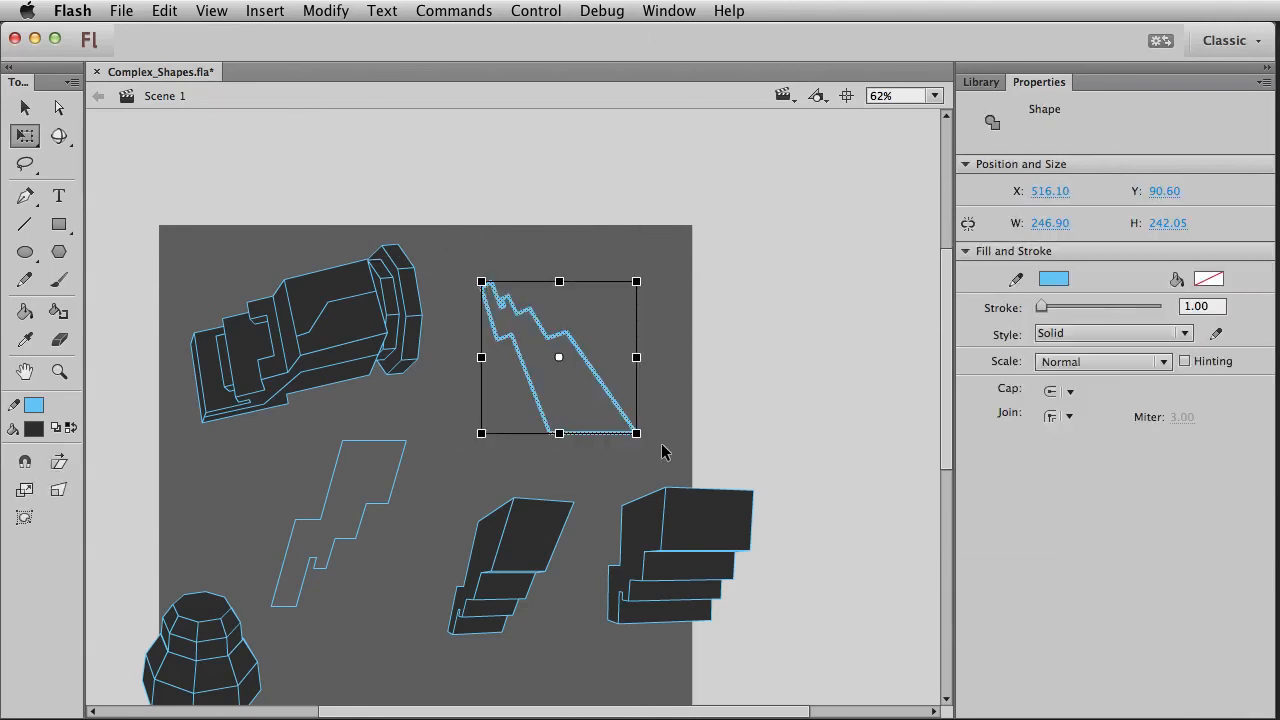
{"action": "key", "text": "Right"}
{"action": "key", "text": "Right"}
{"action": "key", "text": "Right"}
{"action": "key", "text": "Right"}
{"action": "key", "text": "Right"}
{"action": "key", "text": "Right"}
{"action": "key", "text": "Right"}
{"action": "key", "text": "Right"}
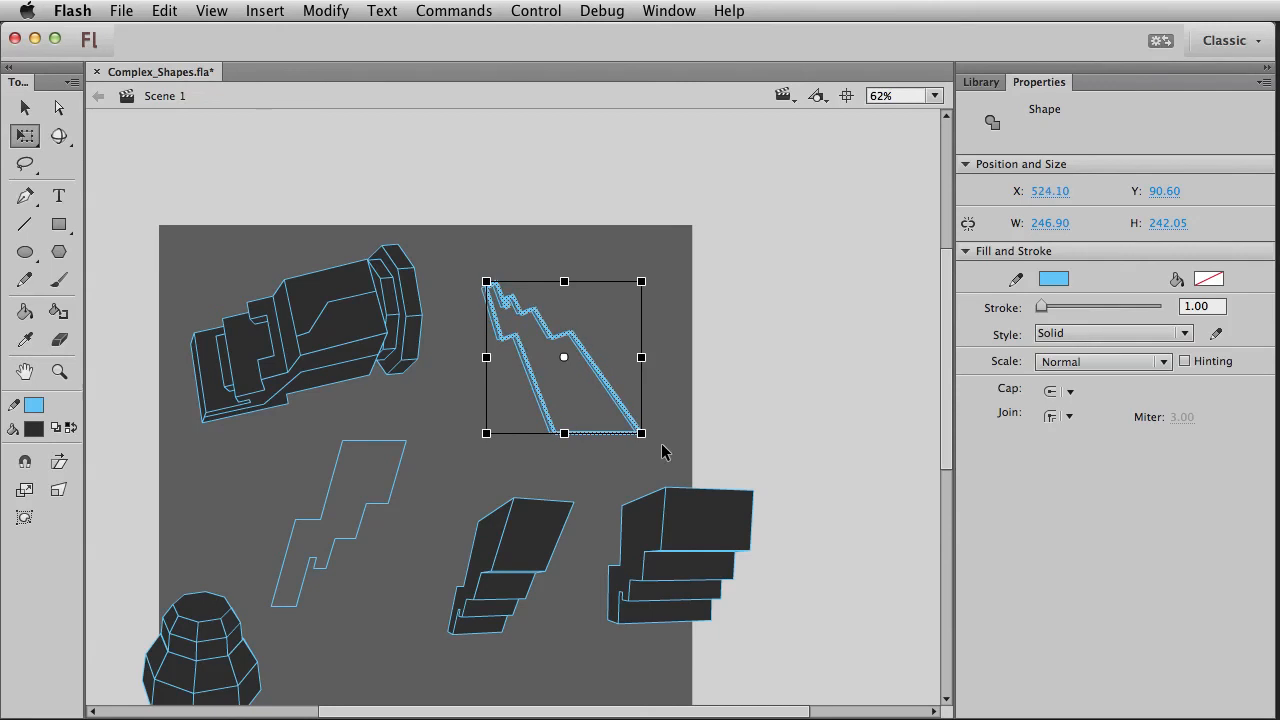
Step: Set the copy's pivot at its upper-left corner and skew its base to the left past the original outline
{"action": "left_click", "coordinate": [59, 371]}
{"action": "left_click_drag", "start_coordinate": [440, 254], "coordinate": [681, 492]}
{"action": "key", "text": "v"}
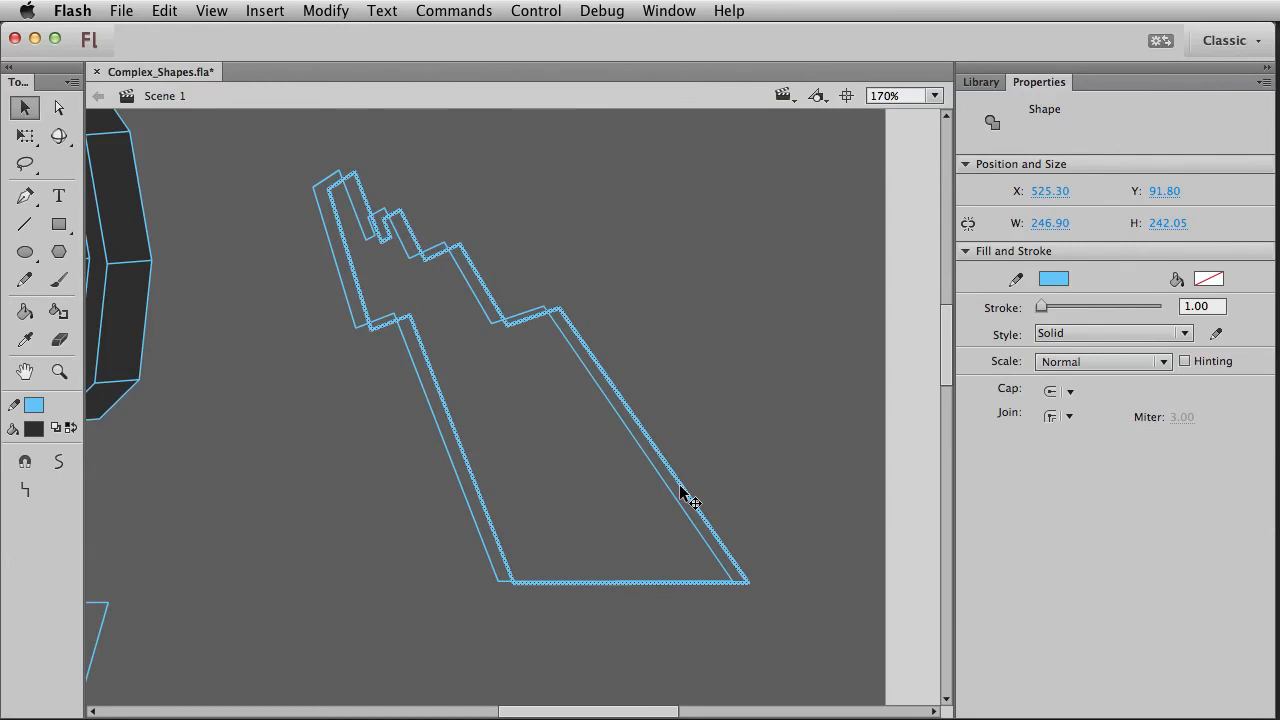
{"action": "key", "text": "q"}
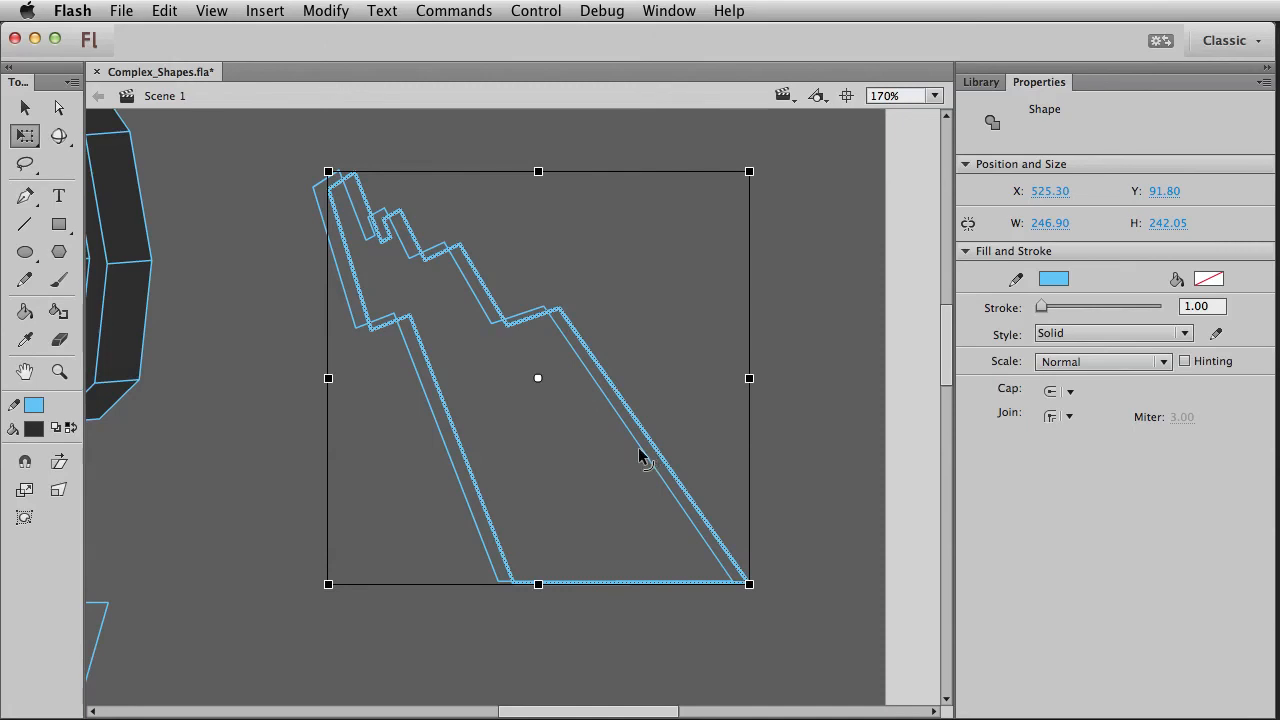
{"action": "left_click_drag", "start_coordinate": [538, 378], "coordinate": [330, 171]}
{"action": "left_click_drag", "start_coordinate": [624, 582], "coordinate": [580, 581]}
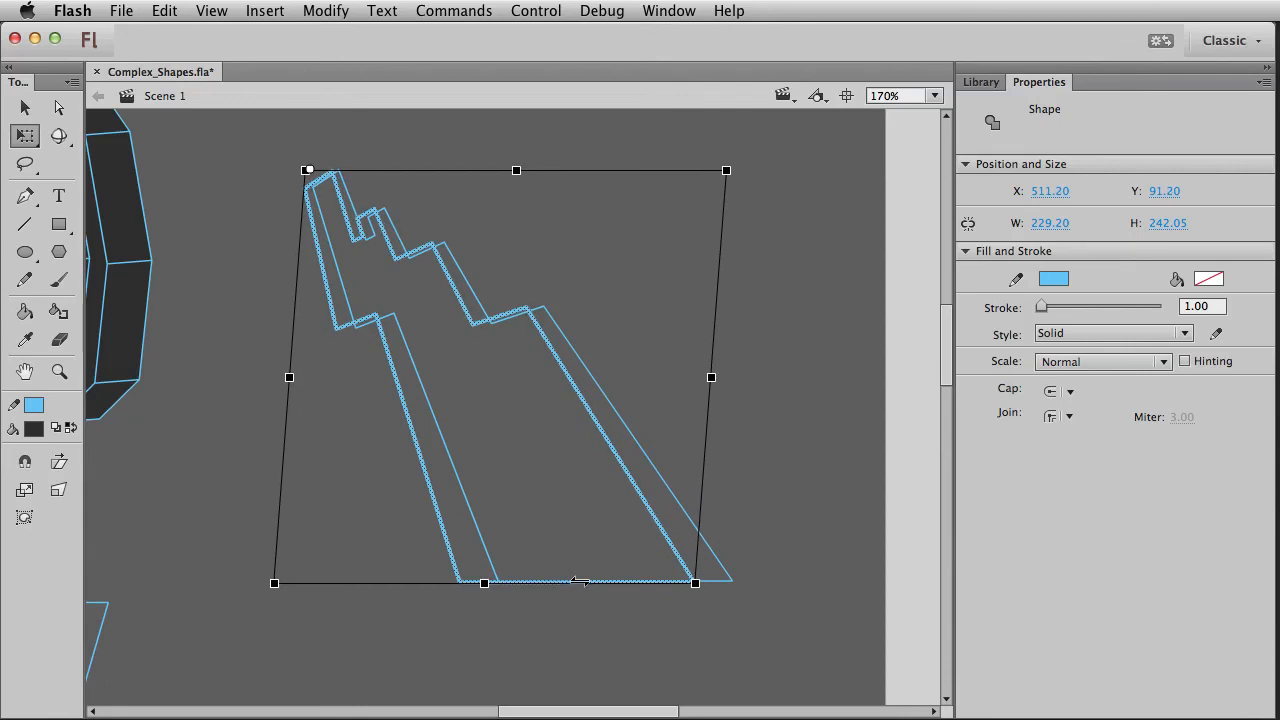
{"action": "key", "text": "v"}
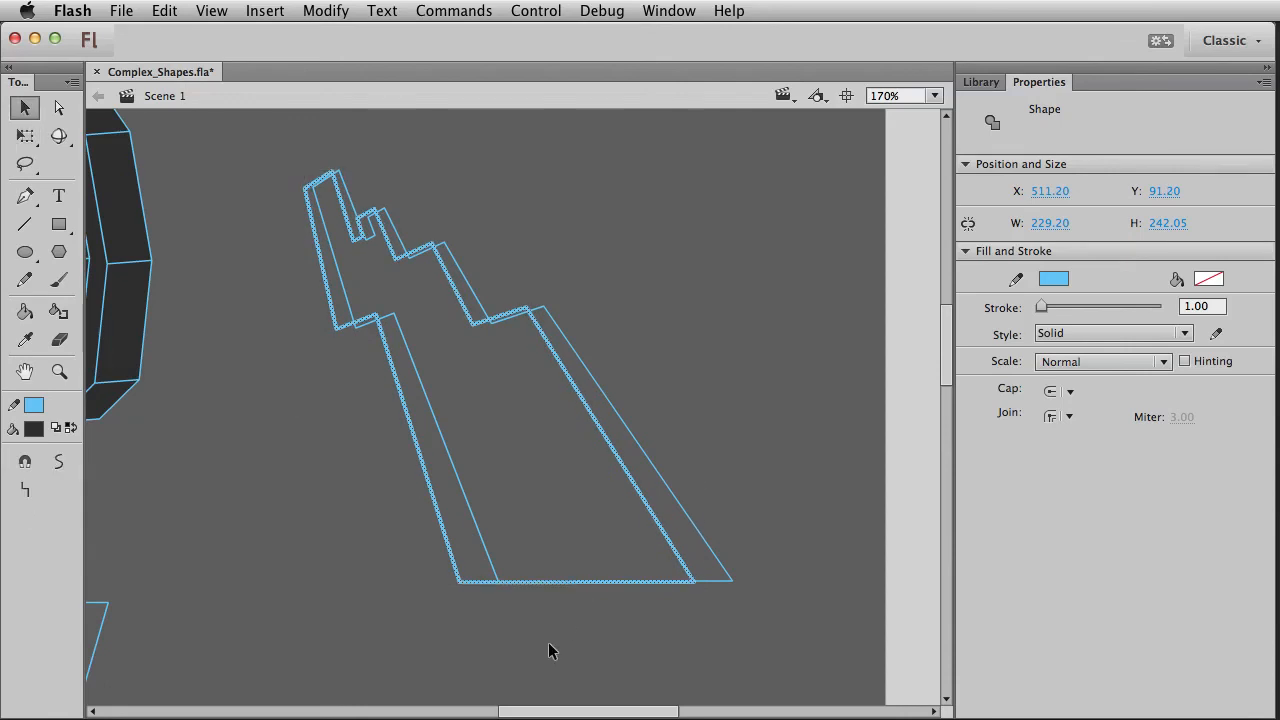
Step: Nudge the copy left and skew its base slightly further left to widen the gap between the two outlines
{"action": "key", "text": "Left"}
{"action": "key", "text": "q"}
{"action": "key", "text": "v"}
{"action": "key", "text": "q"}
{"action": "left_click_drag", "start_coordinate": [578, 585], "coordinate": [572, 585]}
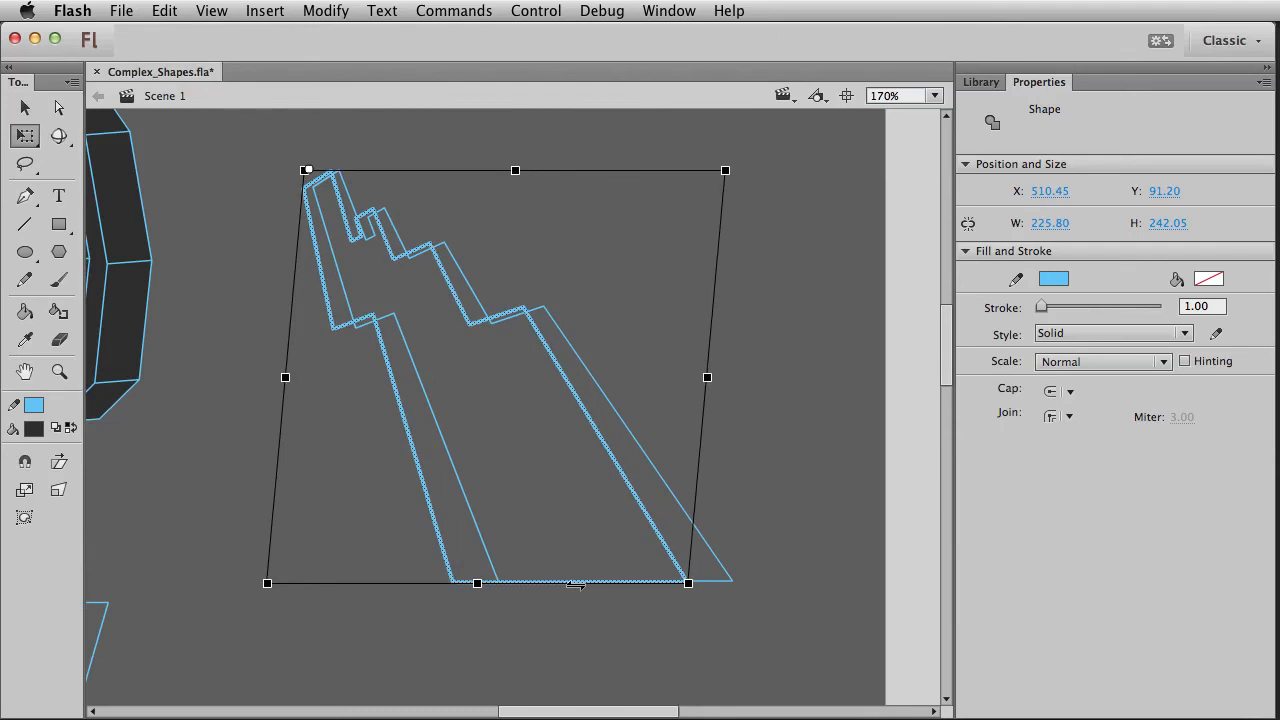
{"action": "key", "text": "v"}
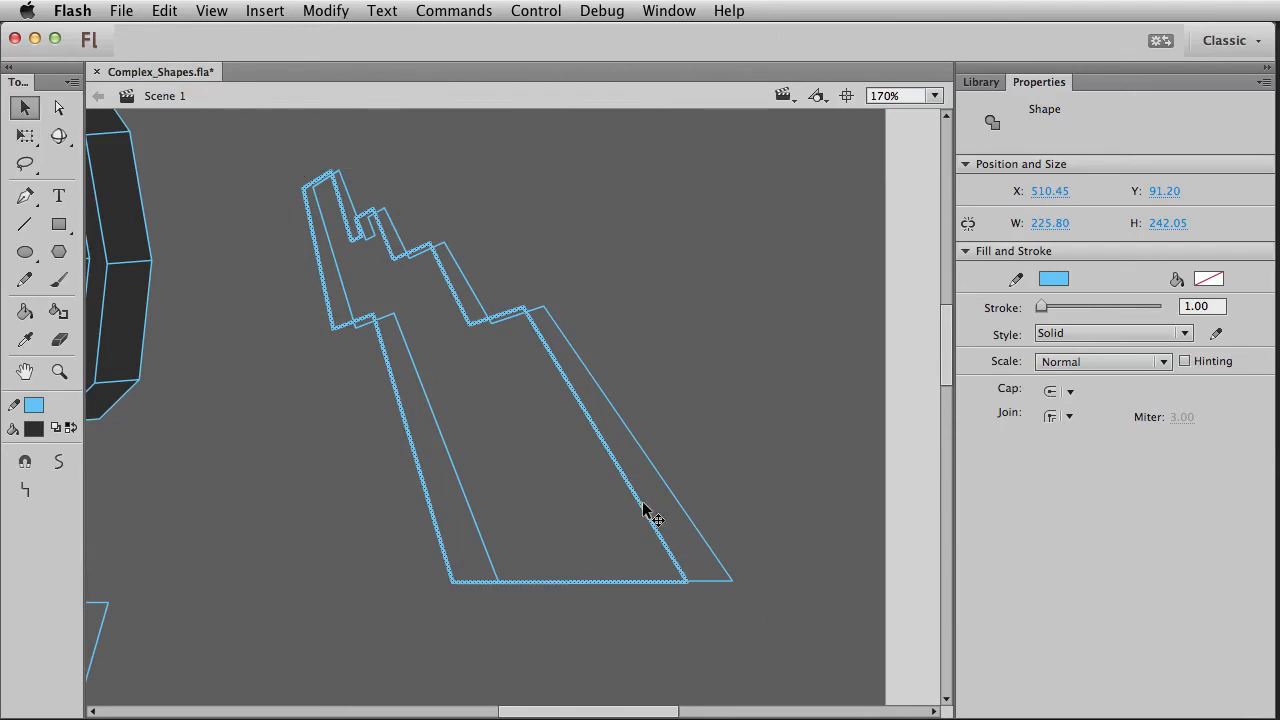
{"action": "left_click", "coordinate": [689, 381]}
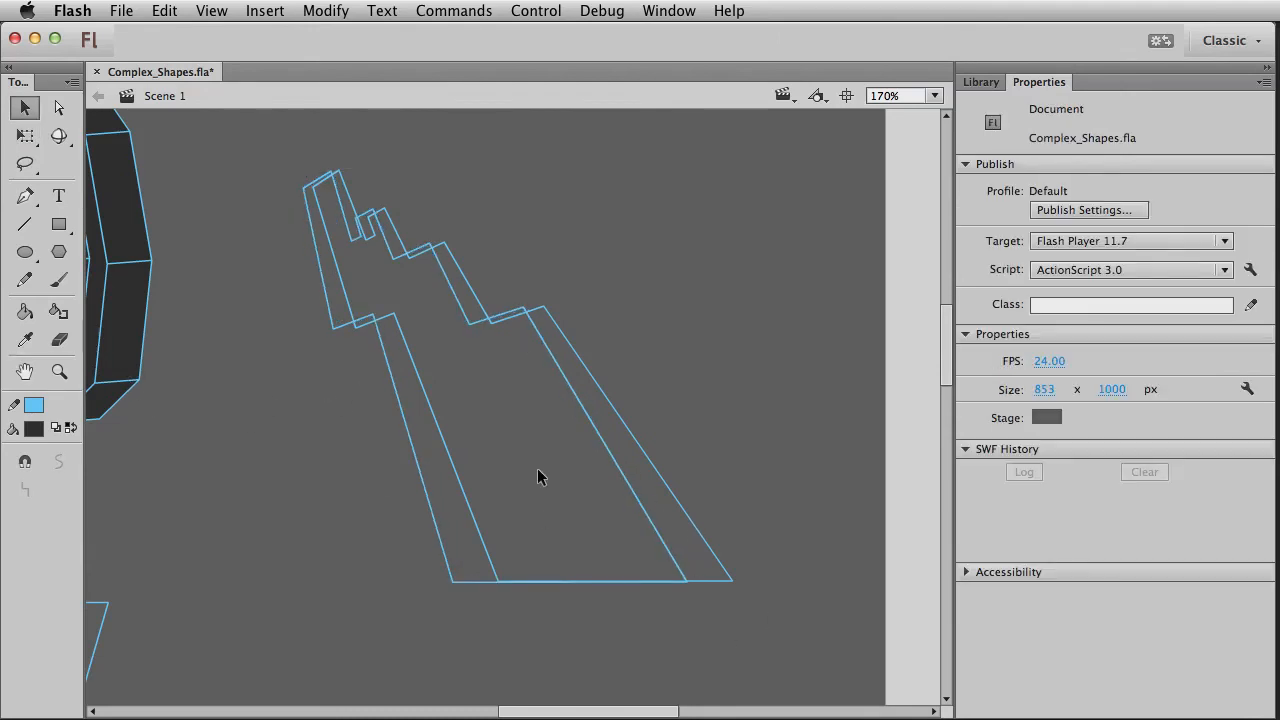
Step: Draw a short line joining the two outlines' matching corners at the large lower-right step
{"action": "left_click", "coordinate": [25, 224]}
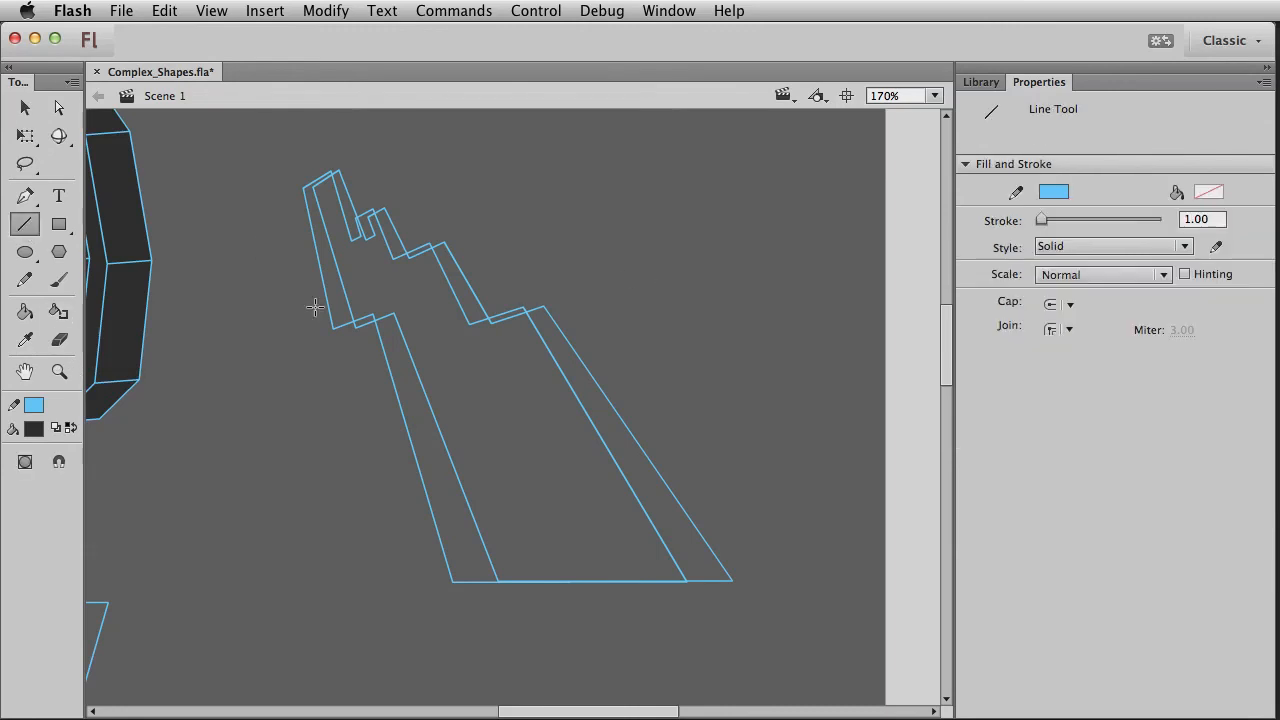
{"action": "left_click", "coordinate": [59, 371]}
{"action": "left_click", "coordinate": [414, 223]}
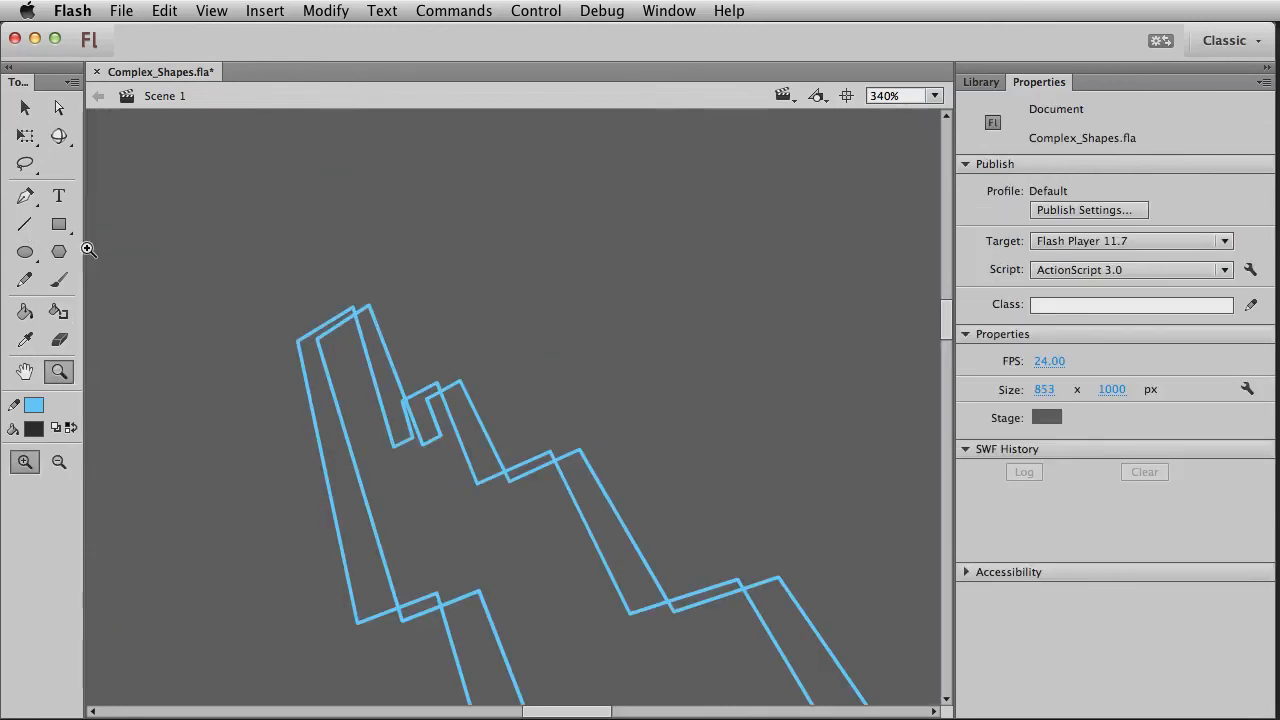
{"action": "left_click", "coordinate": [27, 226]}
{"action": "left_click_drag", "start_coordinate": [734, 533], "coordinate": [785, 539]}
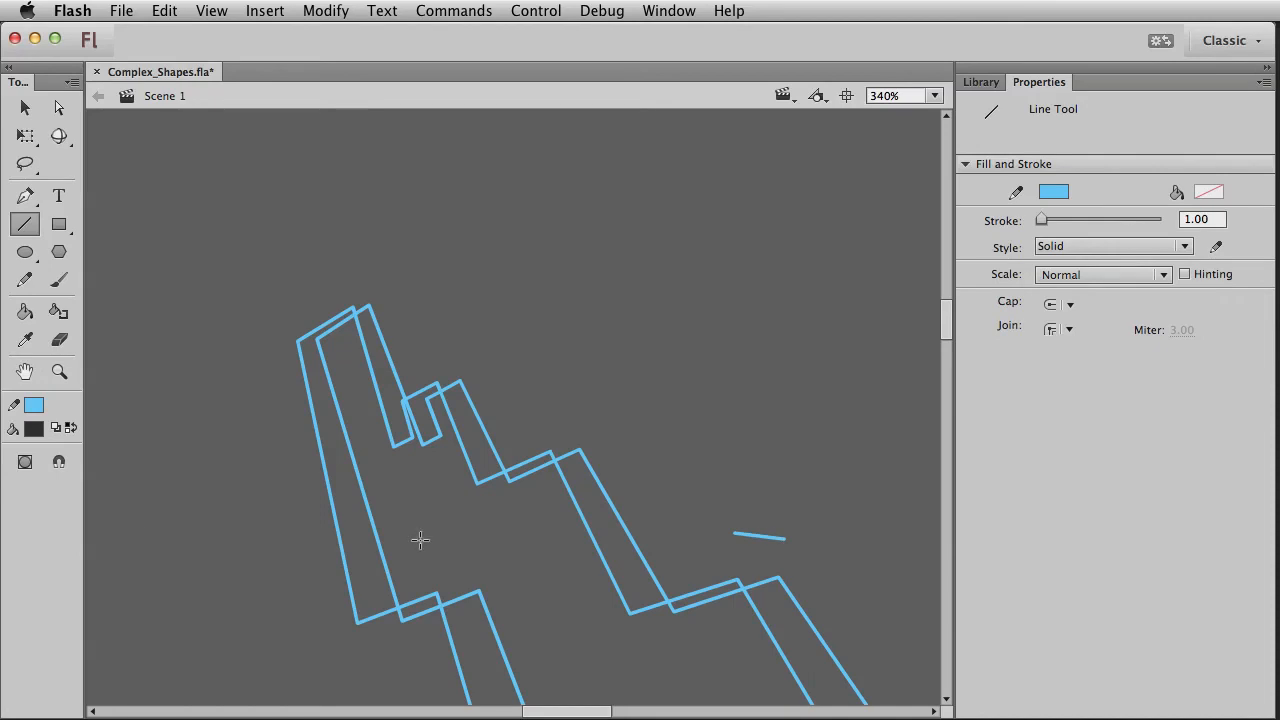
{"action": "key", "text": "v"}
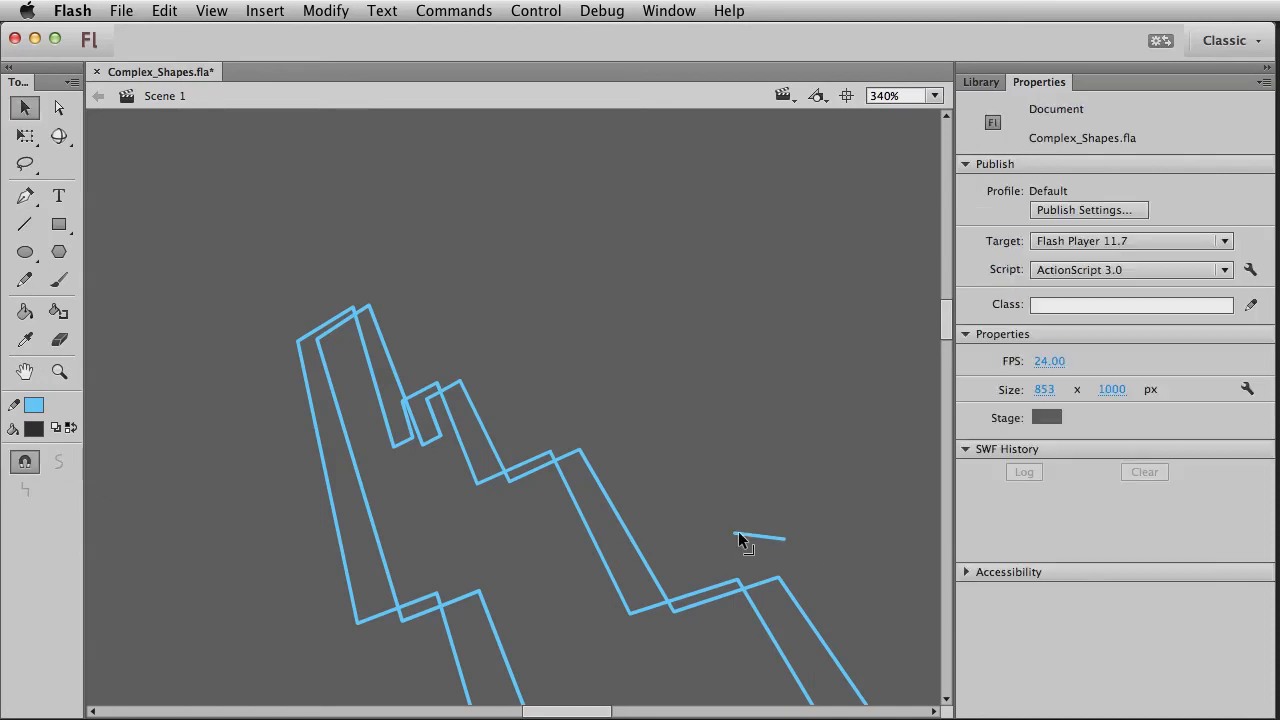
{"action": "left_click_drag", "start_coordinate": [736, 536], "coordinate": [743, 577]}
Step: Inspect the outlines' anchor points and connect their matching corners at the middle step, the small hook and the tip with short lines
{"action": "left_click", "coordinate": [59, 108]}
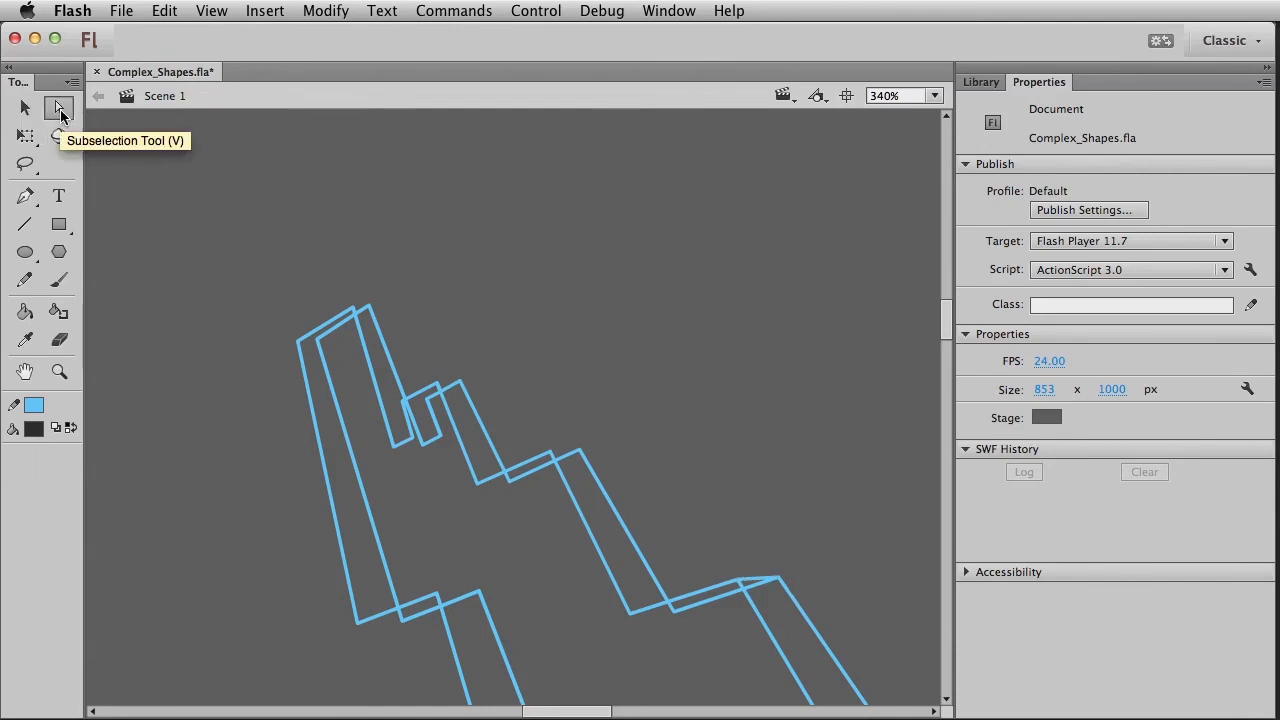
{"action": "left_click", "coordinate": [363, 307]}
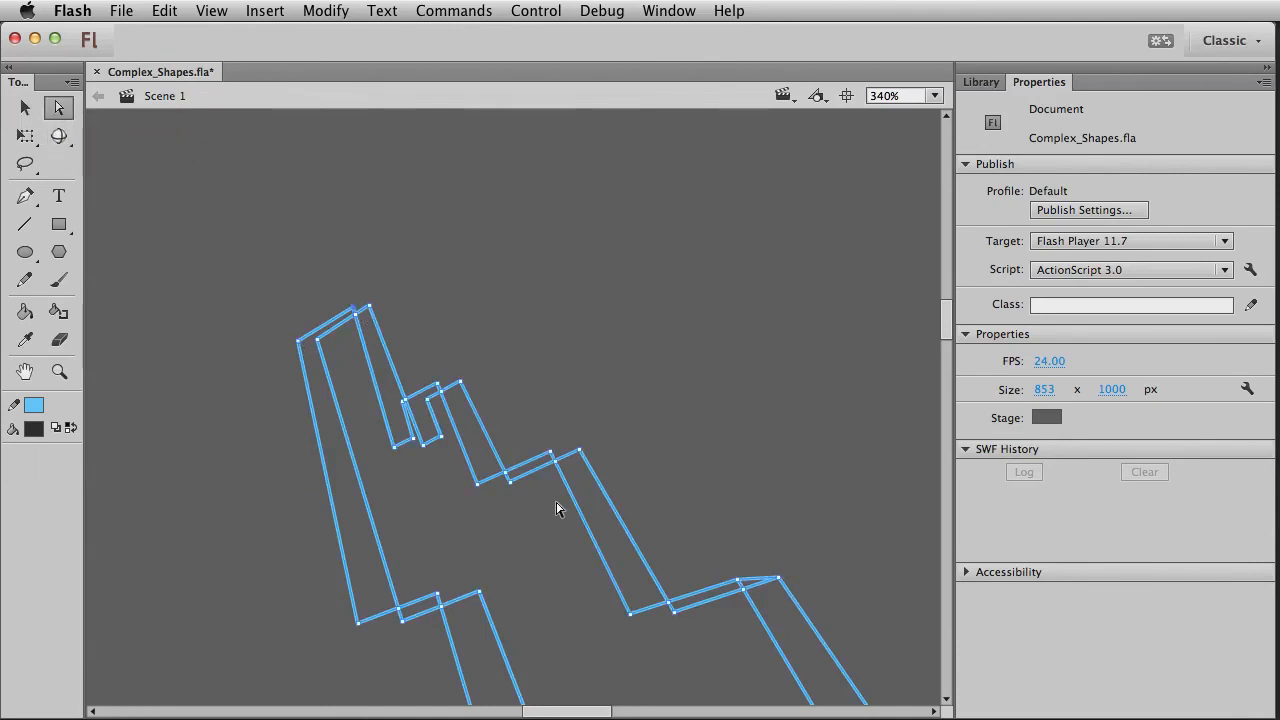
{"action": "left_click", "coordinate": [25, 107]}
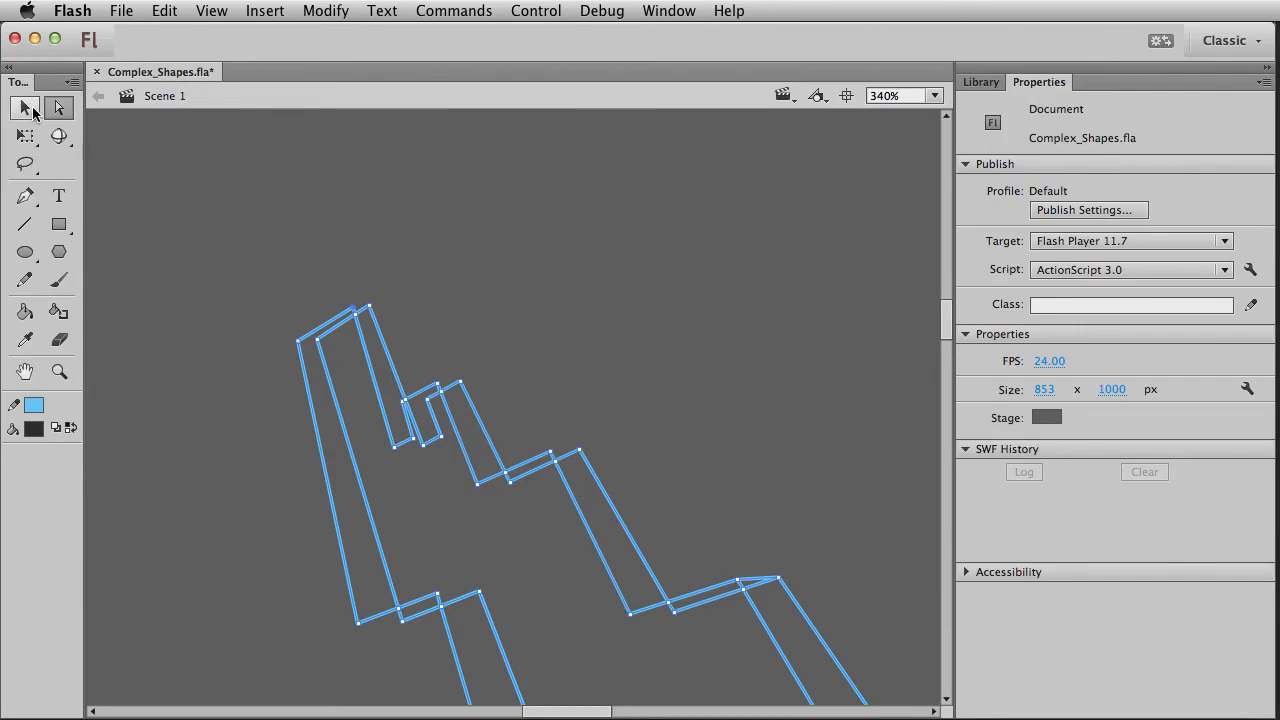
{"action": "left_click", "coordinate": [25, 224]}
{"action": "left_click_drag", "start_coordinate": [554, 454], "coordinate": [579, 433]}
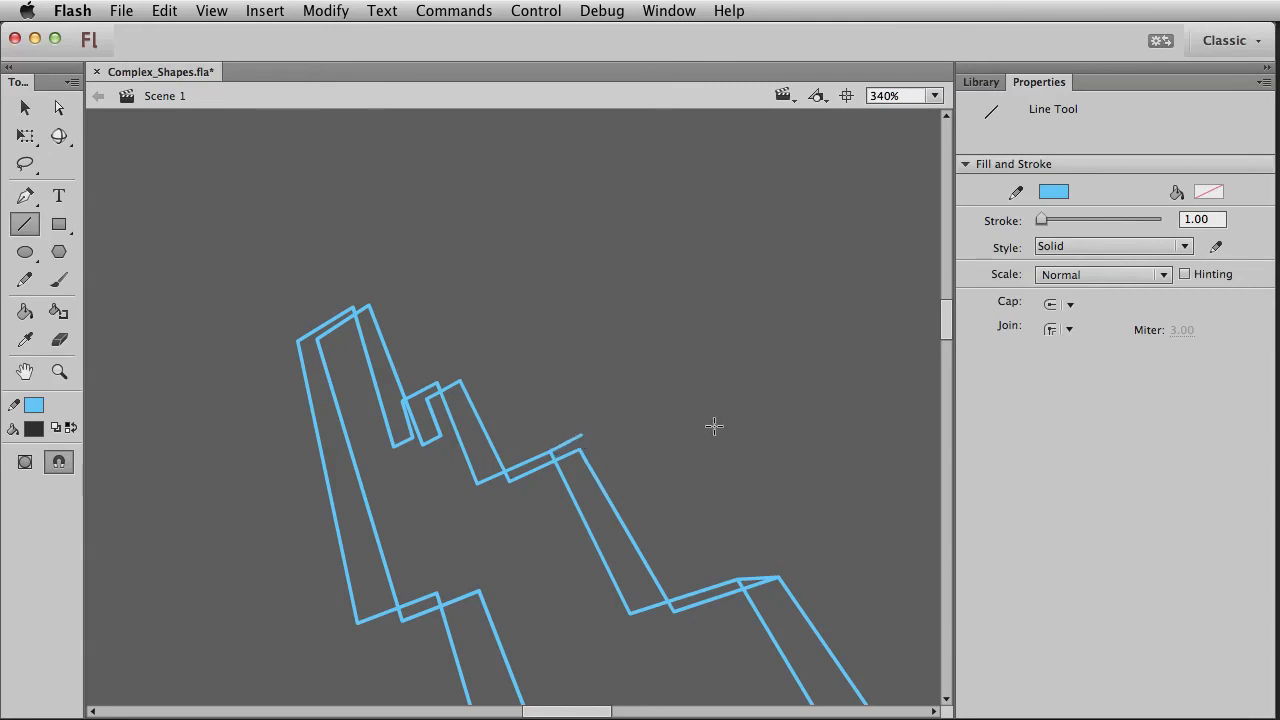
{"action": "key", "text": "v"}
{"action": "left_click_drag", "start_coordinate": [581, 436], "coordinate": [579, 449]}
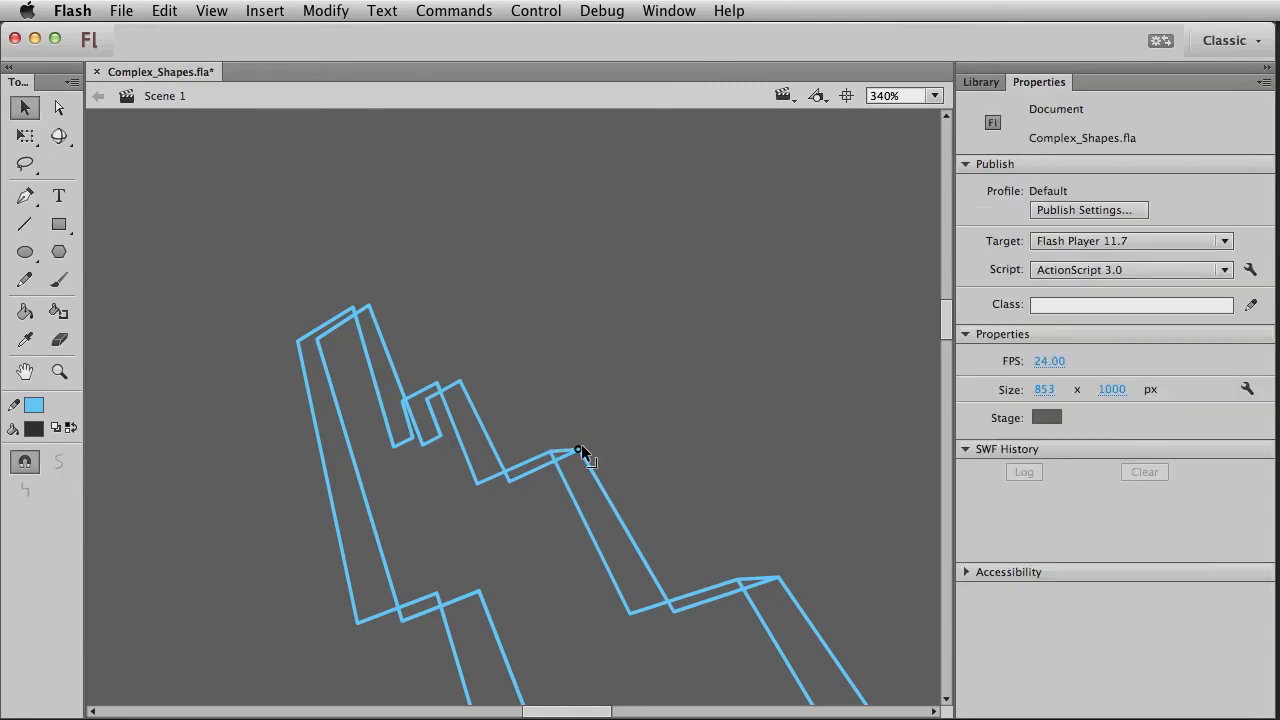
{"action": "left_click", "coordinate": [25, 224]}
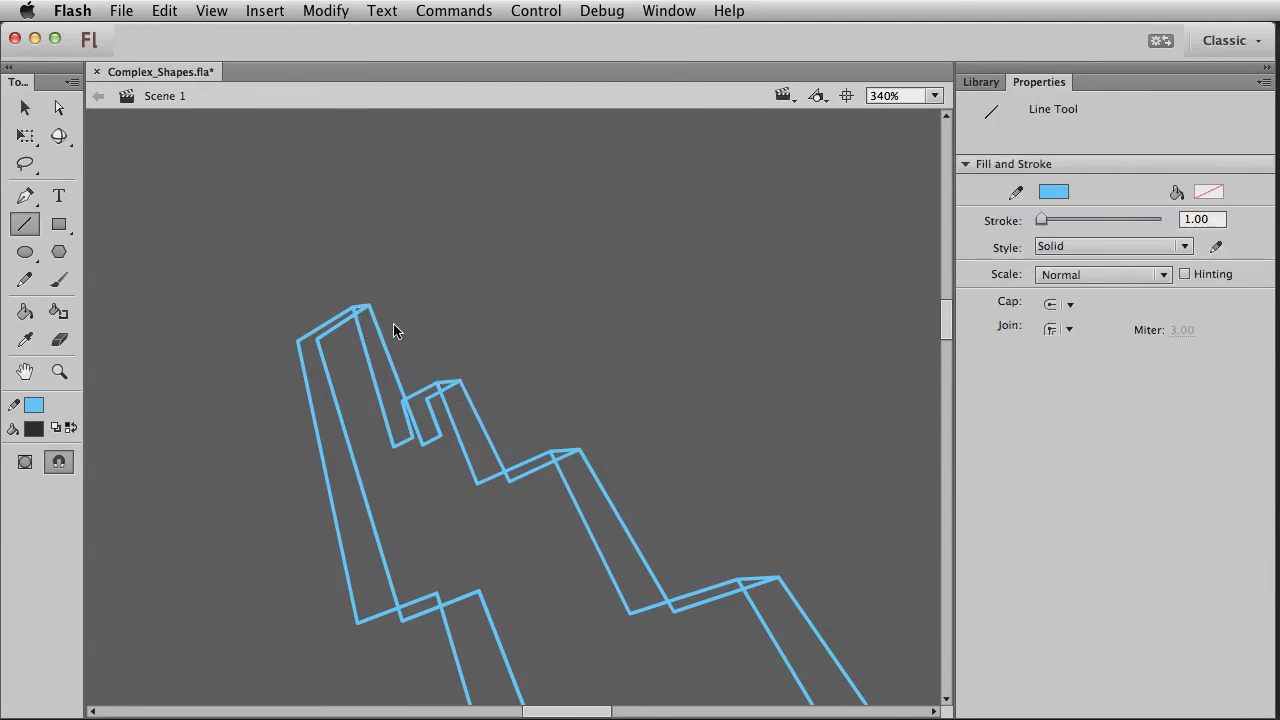
Step: Delete the copy's hidden lines inside the fin's tip, including its long left edge
{"action": "key", "text": "v"}
{"action": "left_click", "coordinate": [346, 324]}
{"action": "key", "text": "Delete"}
{"action": "left_click", "coordinate": [361, 314]}
{"action": "key", "text": "Delete"}
{"action": "left_click", "coordinate": [334, 391]}
{"action": "key", "text": "Delete"}
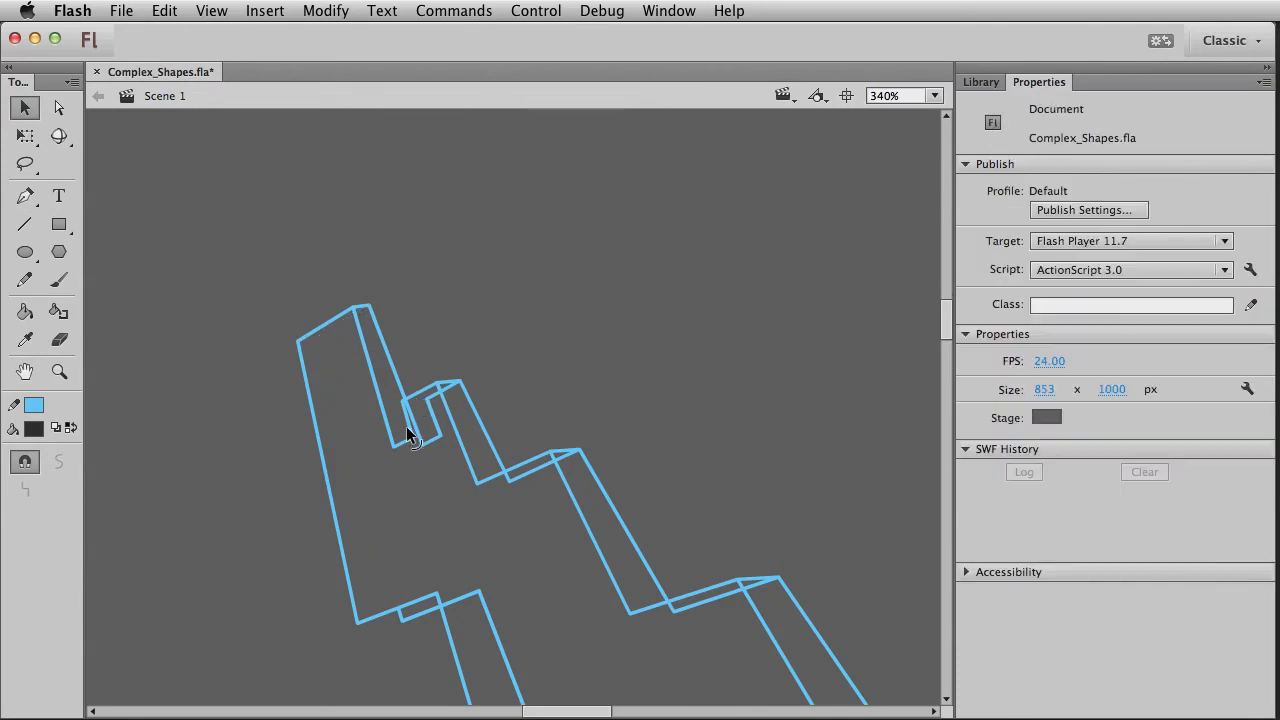
Step: Delete the copy's overlapping hidden lines in and beside the small hook below the tip
{"action": "left_click", "coordinate": [413, 436]}
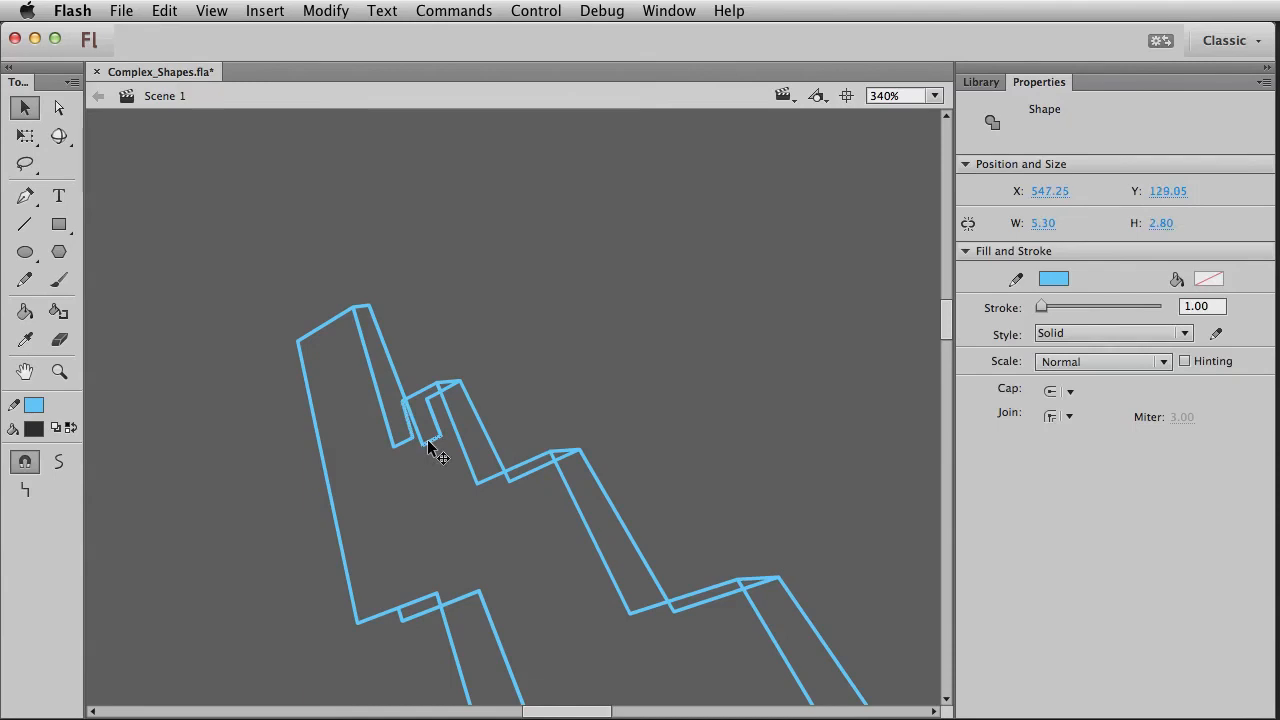
{"action": "left_click", "coordinate": [427, 439]}
{"action": "left_click", "coordinate": [435, 395]}
{"action": "key", "text": "Delete"}
{"action": "left_click", "coordinate": [449, 387]}
{"action": "key", "text": "Delete"}
Step: Delete the copy's hidden line segments at the middle step and the large lower-right step
{"action": "key", "text": "space"}
{"action": "left_click_drag", "start_coordinate": [467, 599], "coordinate": [366, 415]}
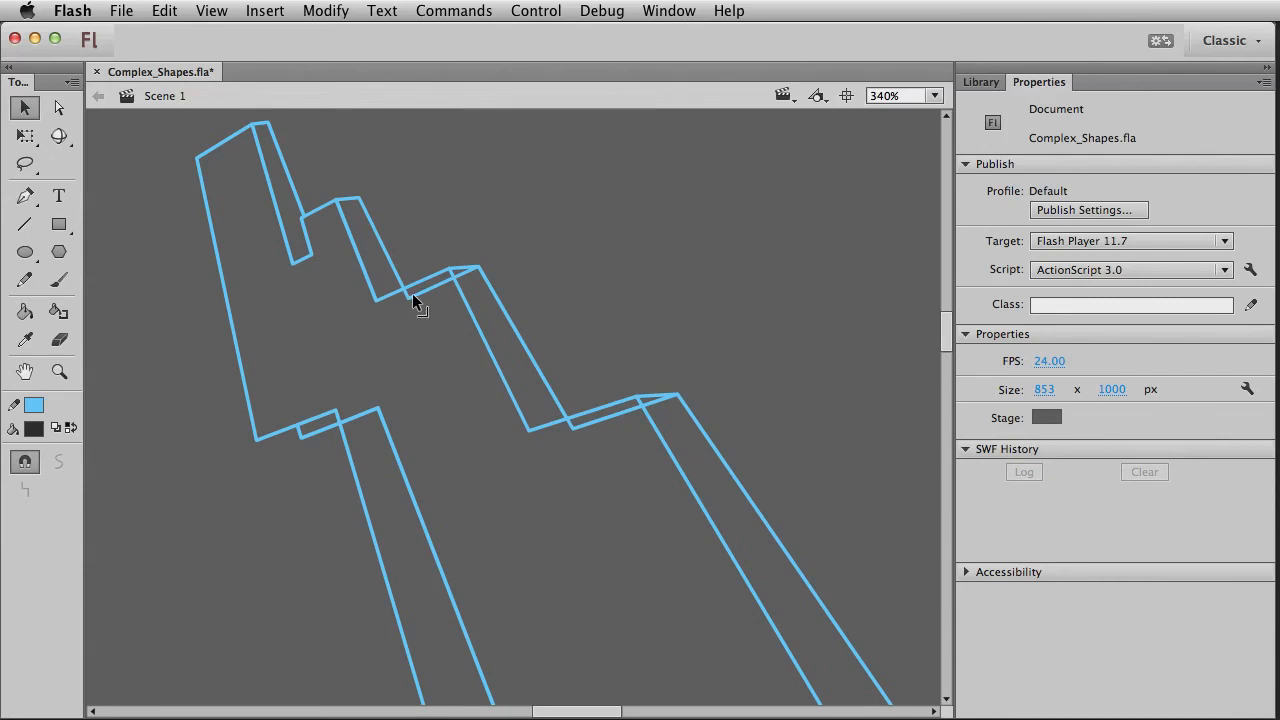
{"action": "left_click", "coordinate": [410, 295]}
{"action": "key", "text": "Delete"}
{"action": "left_click", "coordinate": [439, 284]}
{"action": "key", "text": "Delete"}
{"action": "left_click", "coordinate": [460, 275]}
{"action": "key", "text": "Delete"}
{"action": "left_click", "coordinate": [570, 423]}
{"action": "key", "text": "Delete"}
{"action": "left_click", "coordinate": [651, 406]}
{"action": "key", "text": "Delete"}
Step: Join the outlines' matching corners under the left step with a short line and delete the copy's long hidden edge
{"action": "left_click_drag", "start_coordinate": [771, 566], "coordinate": [680, 383]}
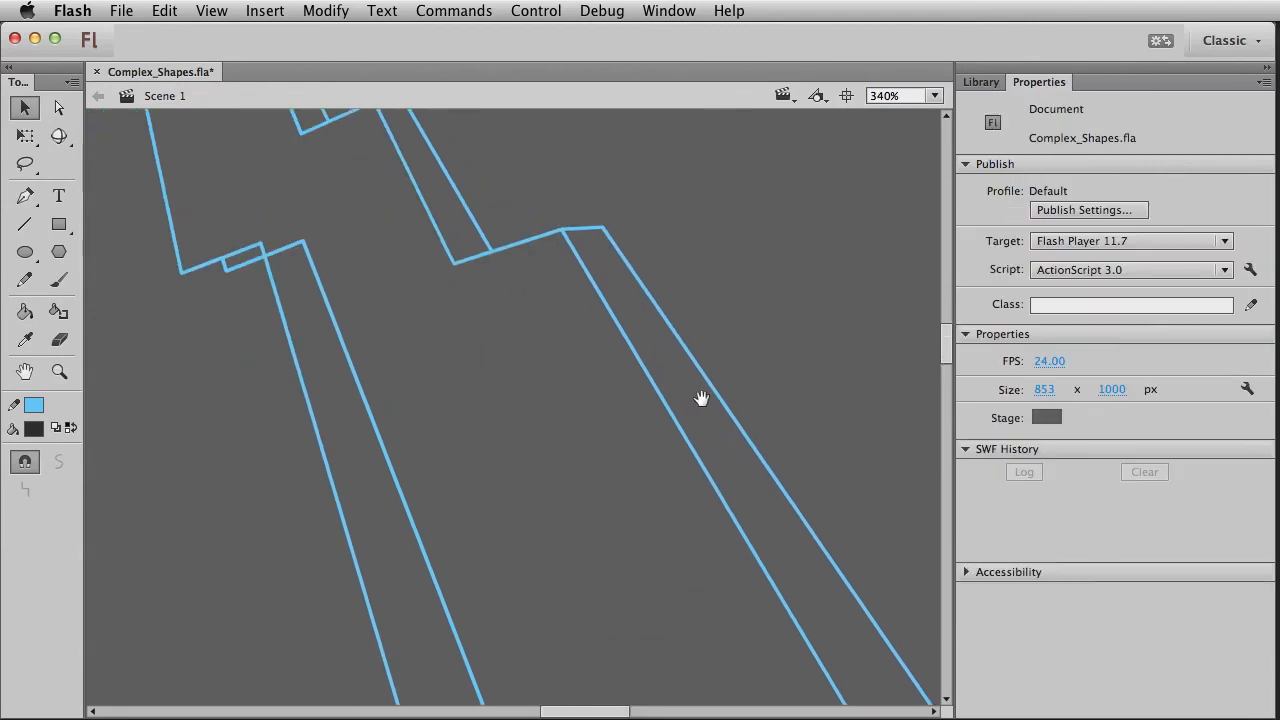
{"action": "scroll", "coordinate": [228, 254], "scroll_direction": "up", "scroll_amount": 3}
{"action": "scroll", "coordinate": [228, 254], "scroll_direction": "left", "scroll_amount": 4}
{"action": "key", "text": "n"}
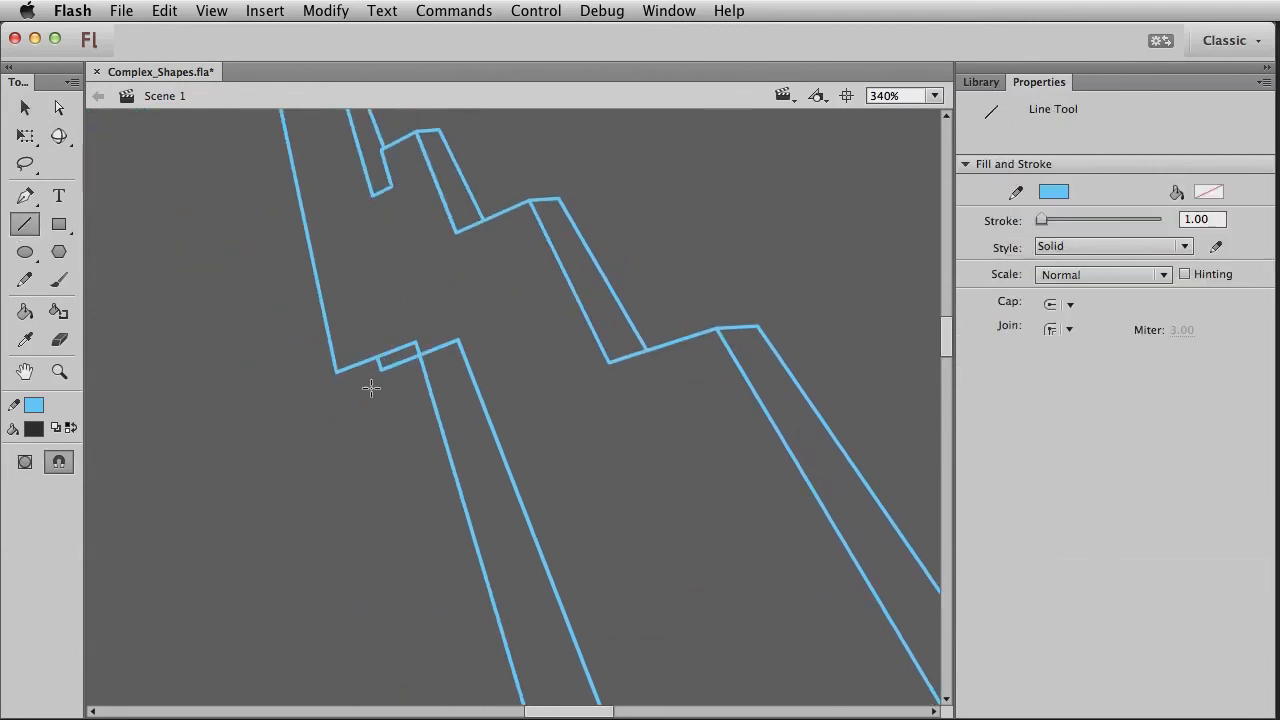
{"action": "left_click_drag", "start_coordinate": [381, 370], "coordinate": [336, 371]}
{"action": "key", "text": "v"}
{"action": "left_click", "coordinate": [460, 349]}
{"action": "key", "text": "Delete"}
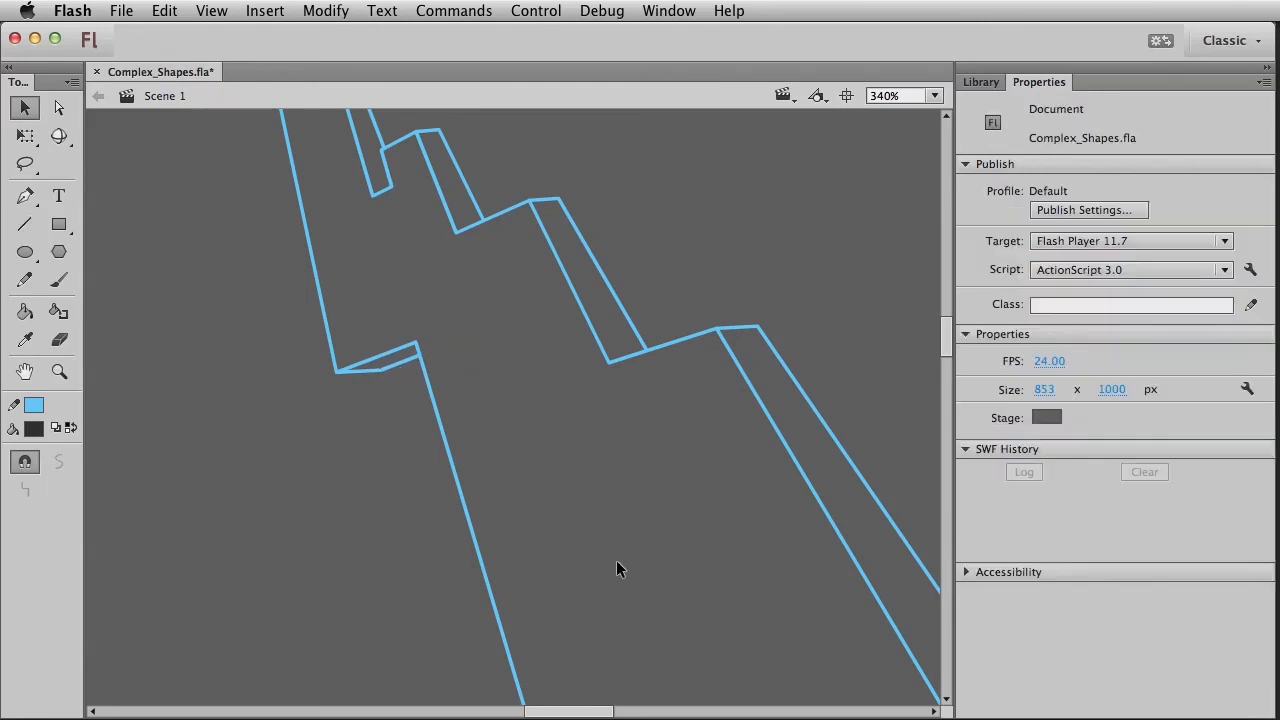
Step: Fill the fin's front face and its narrow side faces with the dark fill colour
{"action": "left_click", "coordinate": [59, 371]}
{"action": "left_click", "coordinate": [414, 471], "text": "alt"}
{"action": "left_click", "coordinate": [489, 528], "text": "alt"}
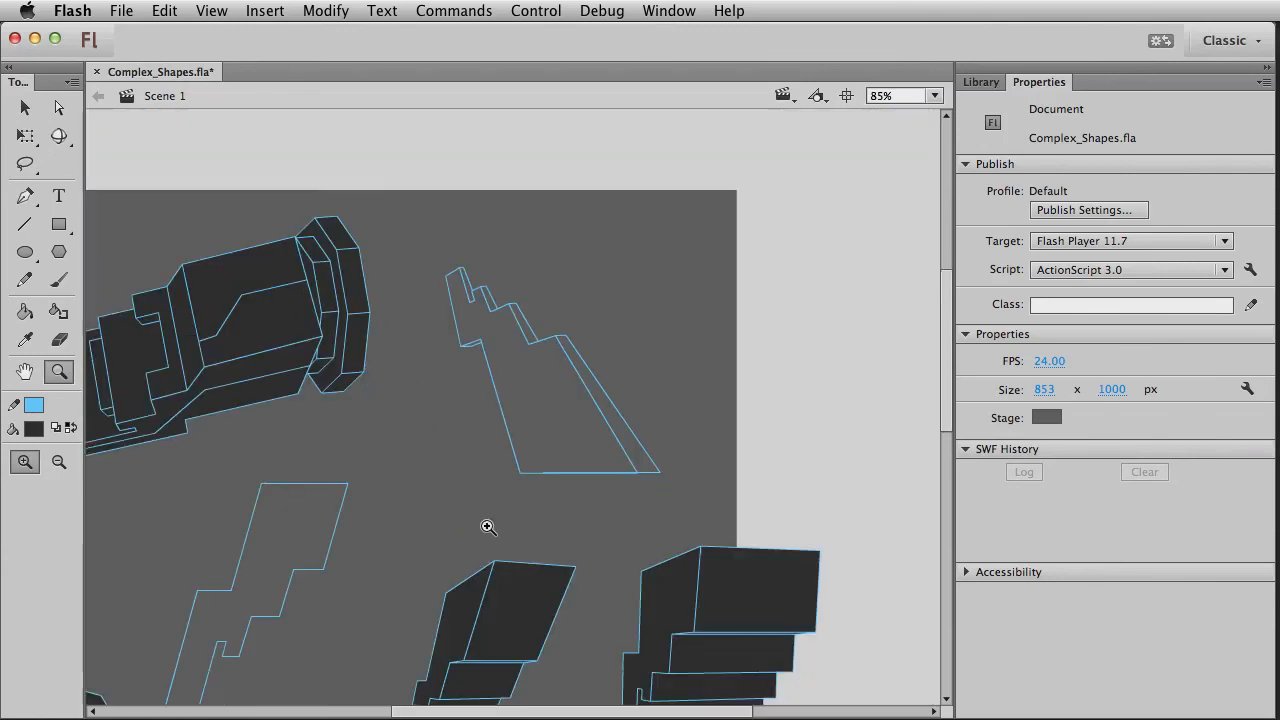
{"action": "left_click_drag", "start_coordinate": [453, 415], "coordinate": [537, 497]}
{"action": "key", "text": "v"}
{"action": "left_click", "coordinate": [25, 311]}
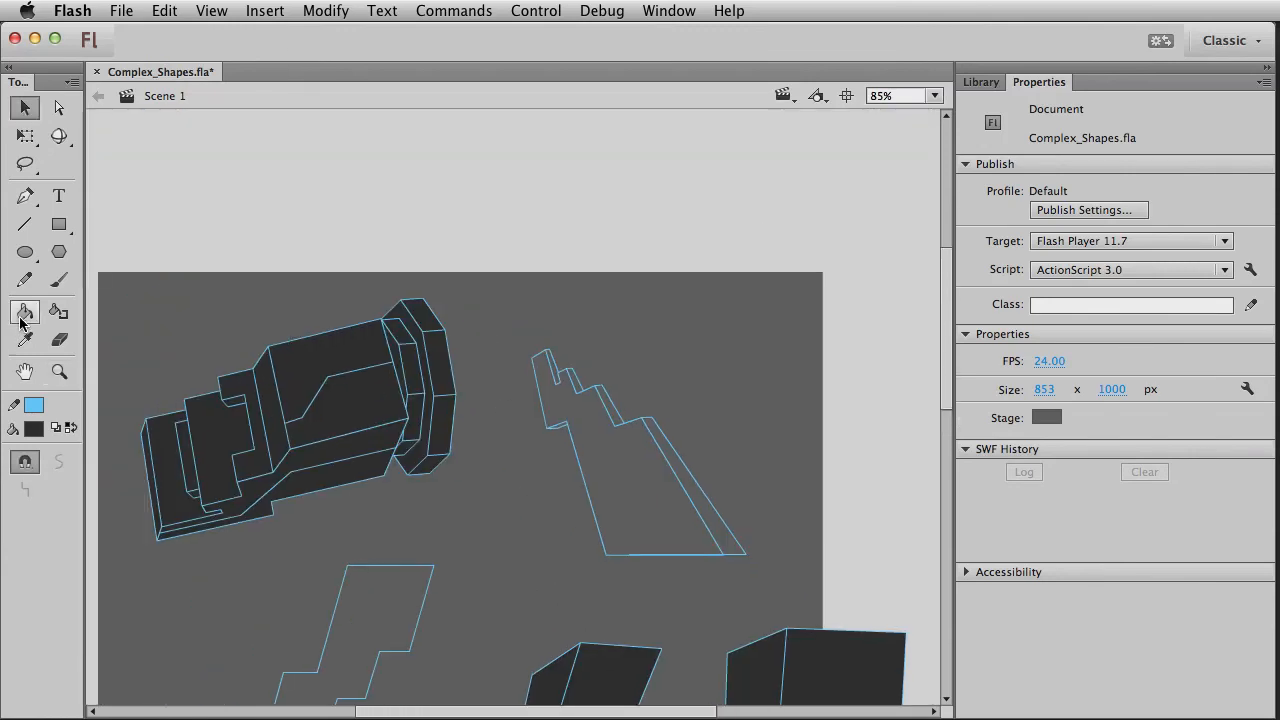
{"action": "left_click", "coordinate": [624, 478]}
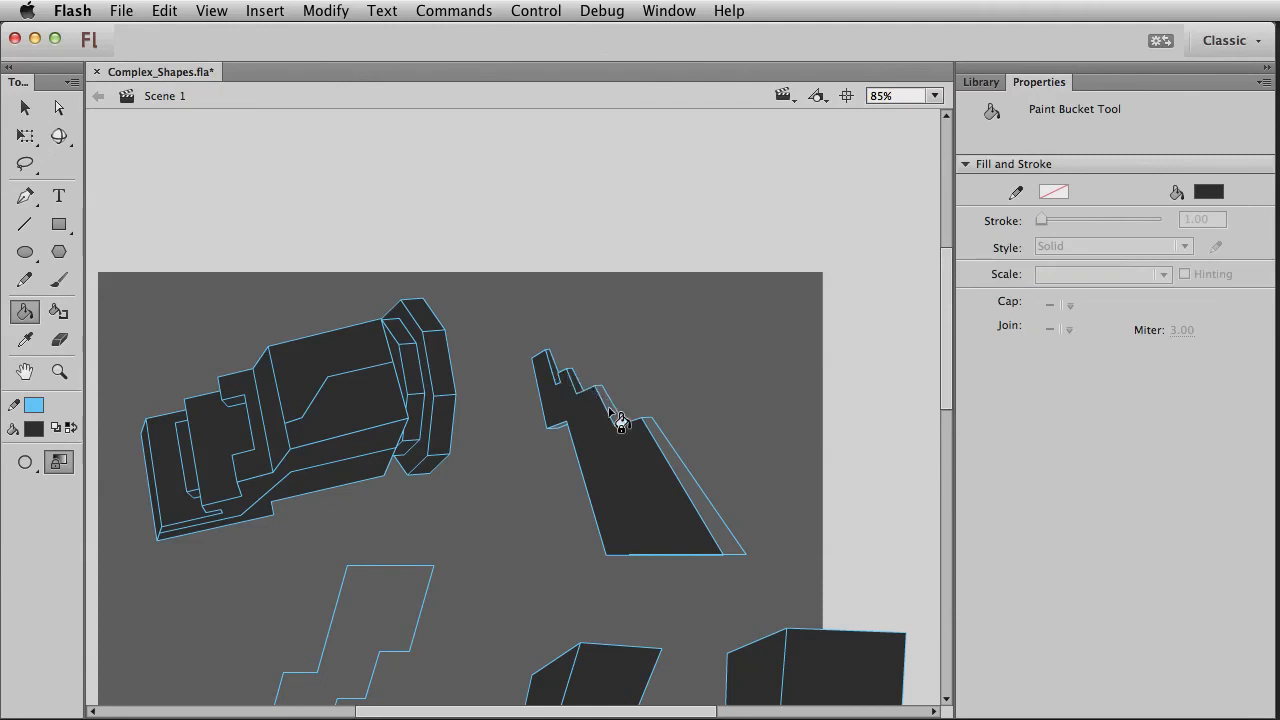
{"action": "left_click", "coordinate": [671, 449]}
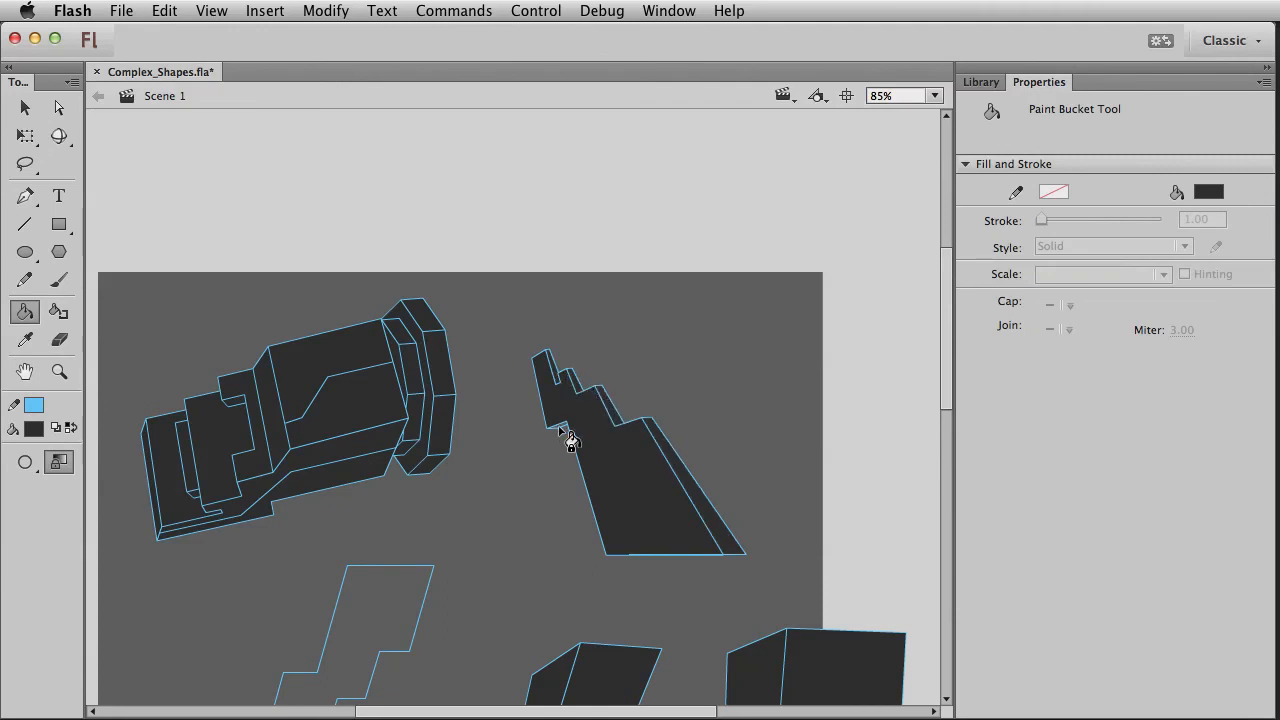
Step: Examine the Paint Bucket tool's gap size options
{"action": "key", "text": "v"}
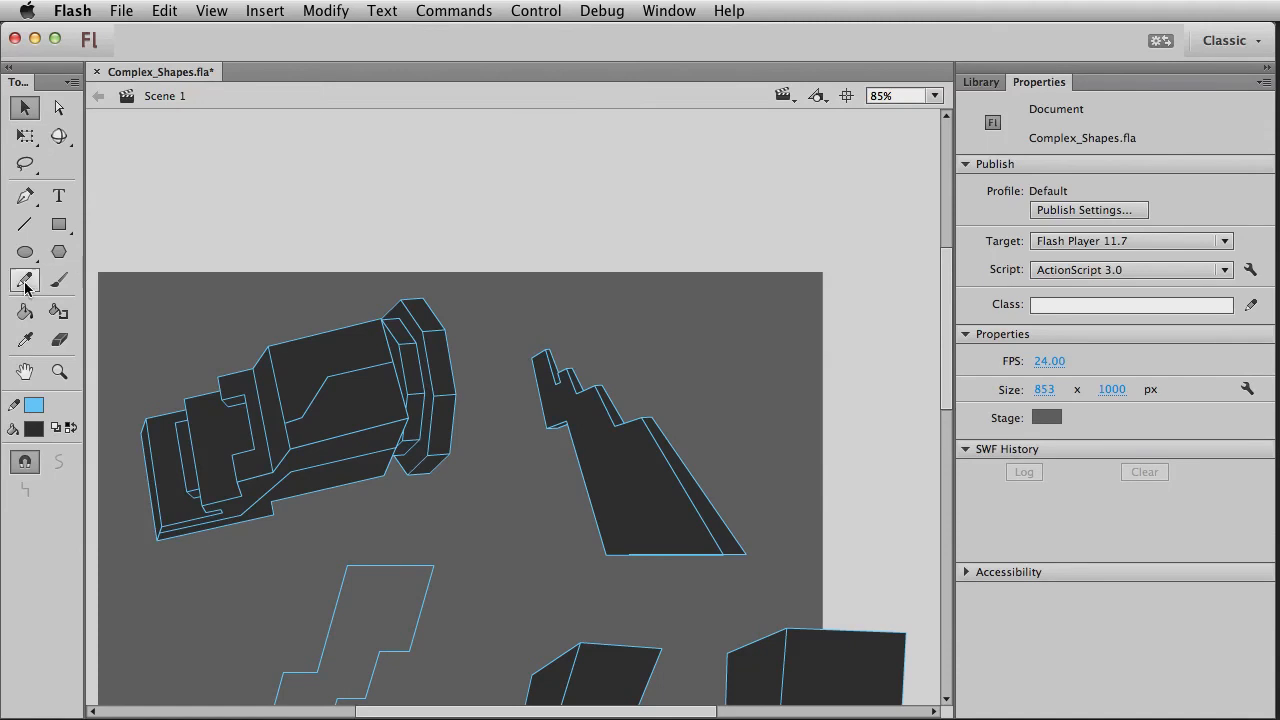
{"action": "left_click", "coordinate": [29, 315]}
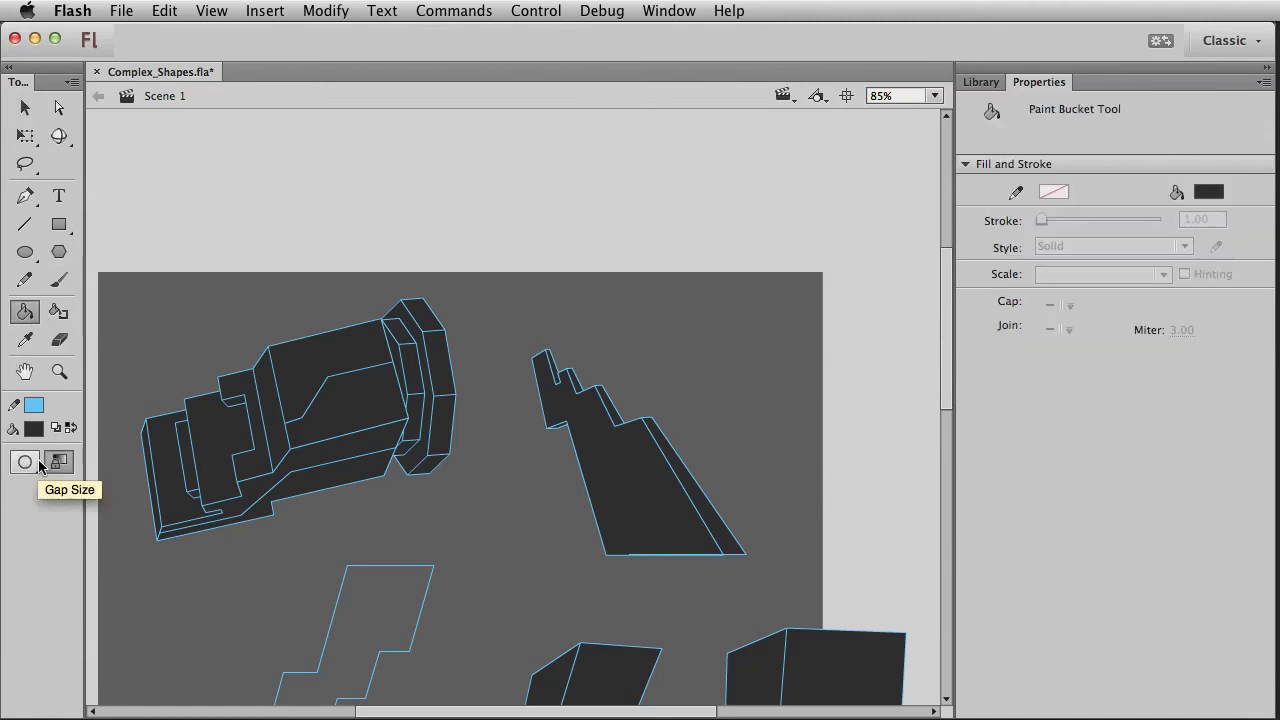
{"action": "left_click", "coordinate": [37, 470]}
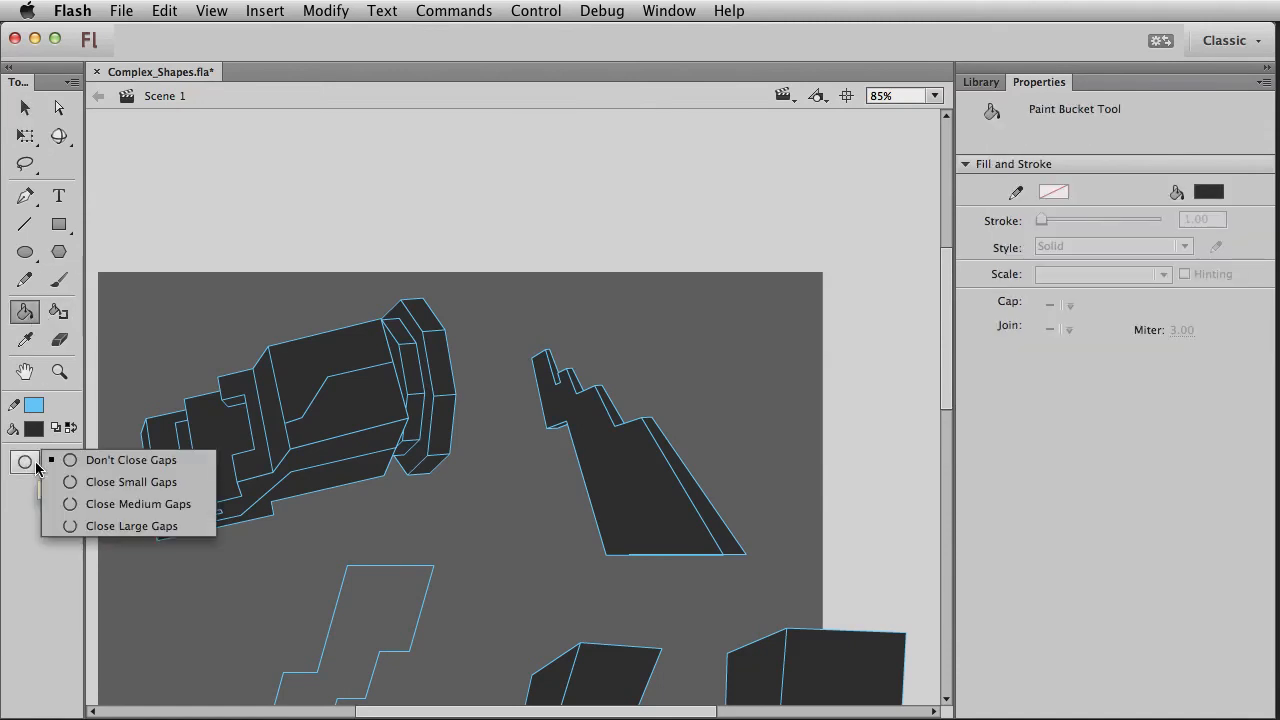
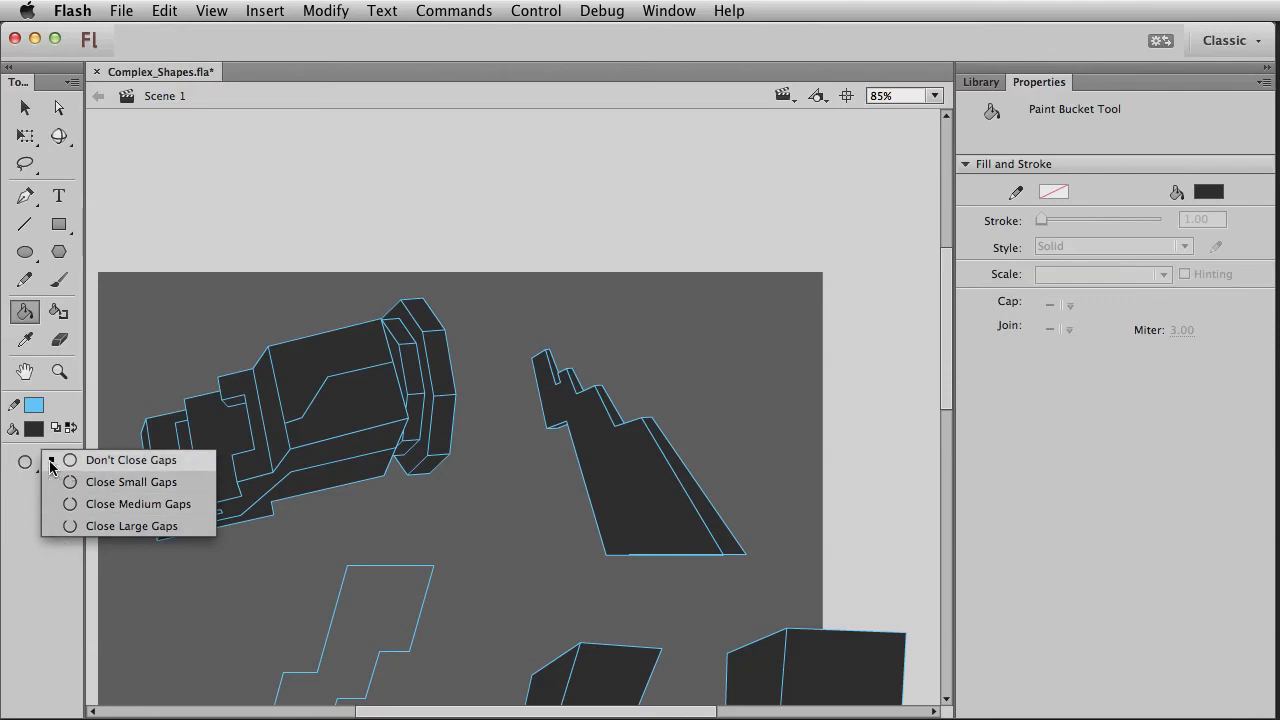
{"action": "left_click", "coordinate": [116, 481]}
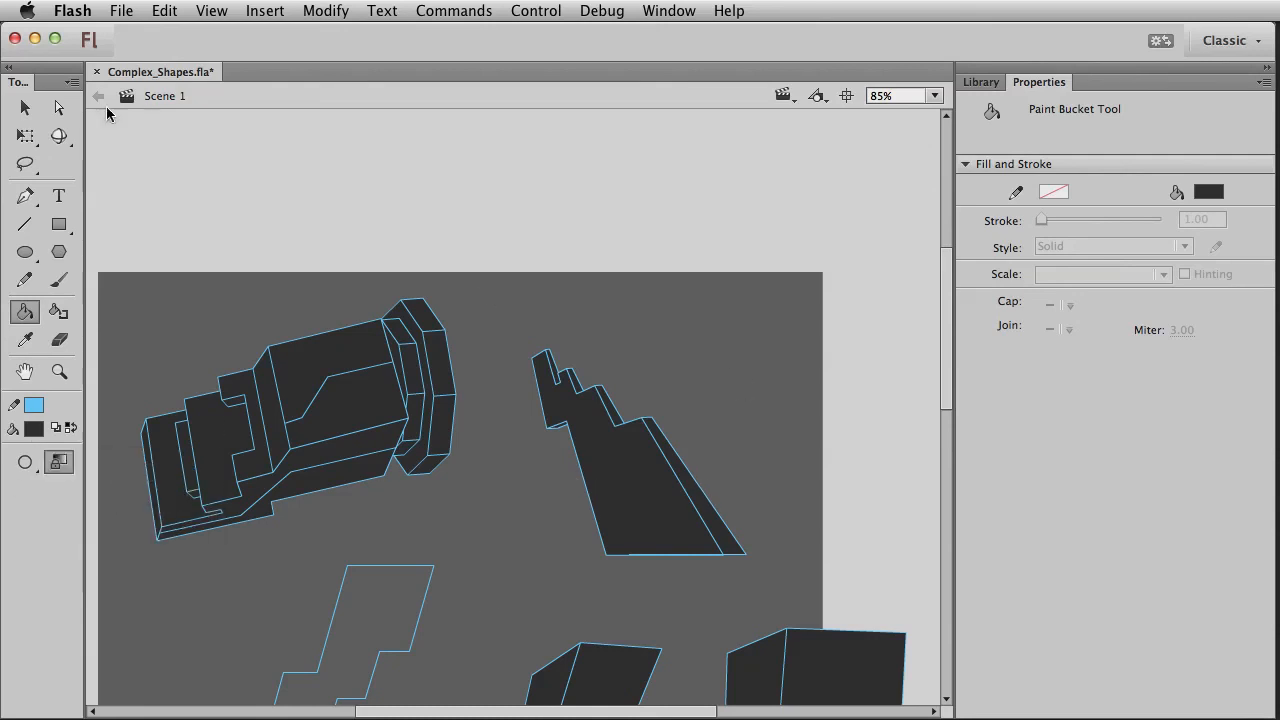
Step: Clean up the doubled line along the fin's base and move the whole fin up and left across the stage's upper edge
{"action": "key", "text": "v"}
{"action": "left_click_drag", "start_coordinate": [500, 302], "coordinate": [766, 603]}
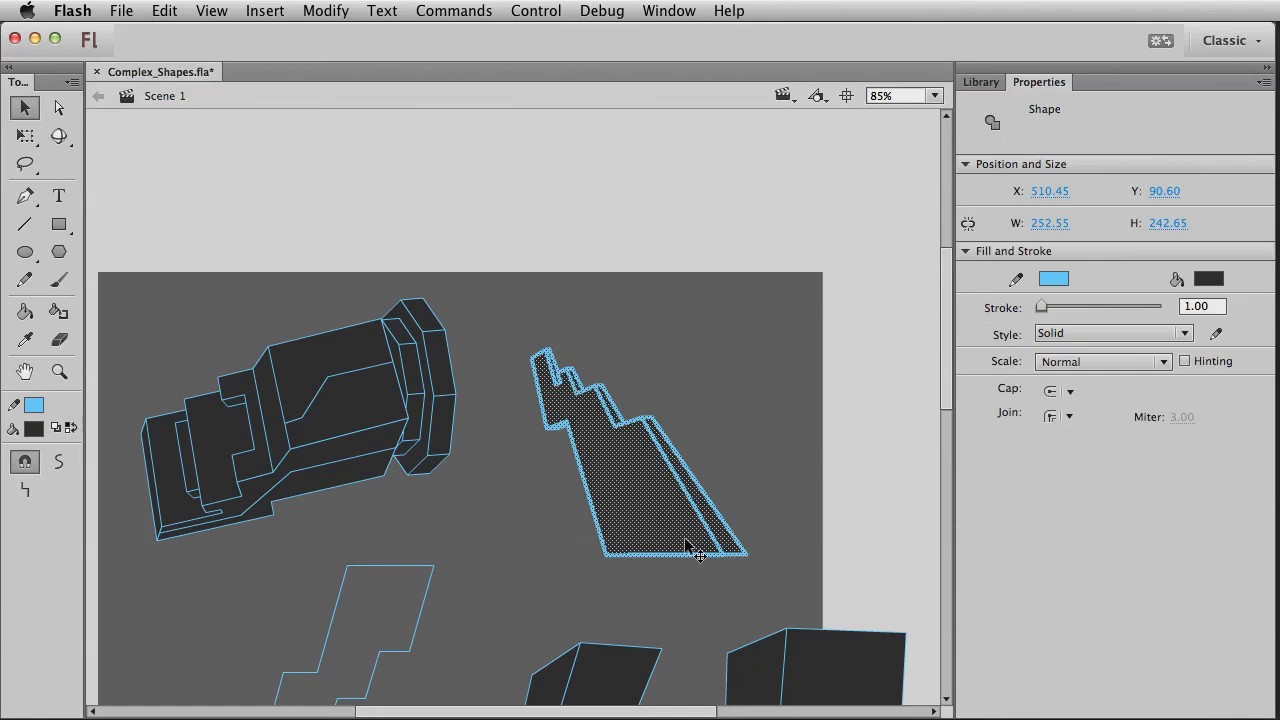
{"action": "left_click", "coordinate": [577, 586]}
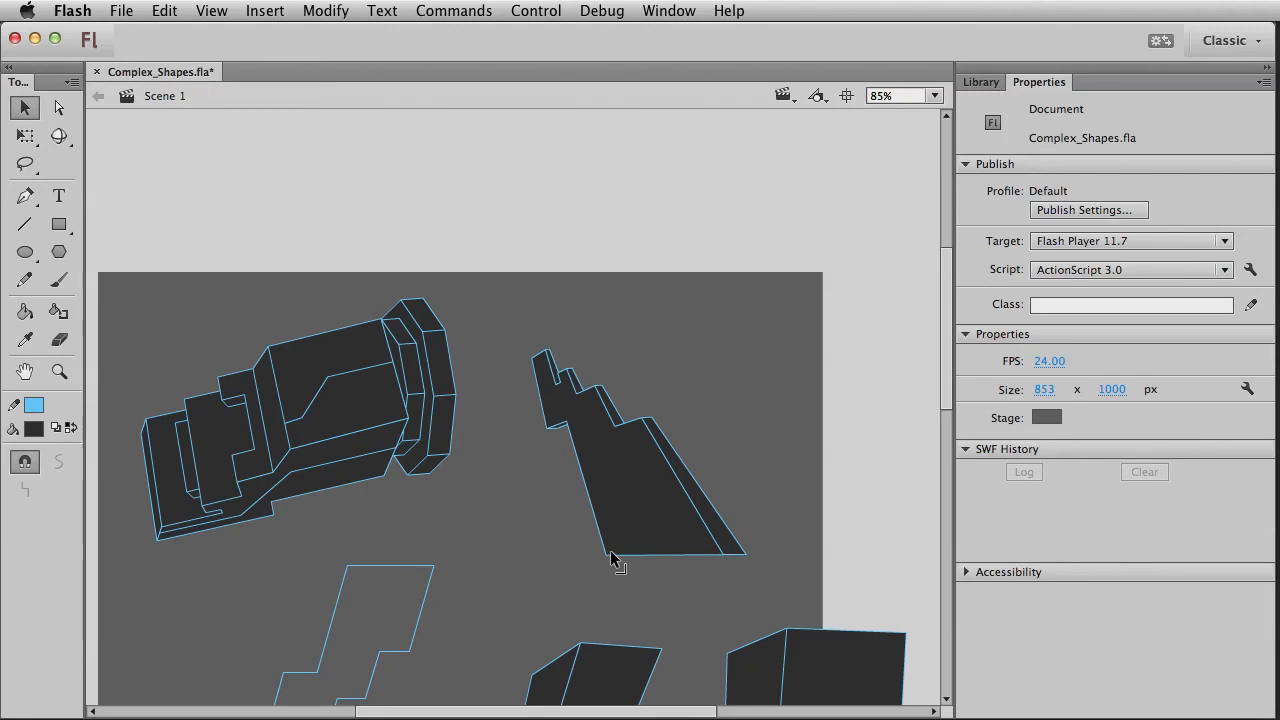
{"action": "left_click_drag", "start_coordinate": [823, 566], "coordinate": [503, 297]}
{"action": "left_click_drag", "start_coordinate": [601, 428], "coordinate": [463, 200]}
{"action": "left_click", "coordinate": [583, 391]}
{"action": "left_click_drag", "start_coordinate": [669, 314], "coordinate": [673, 453]}
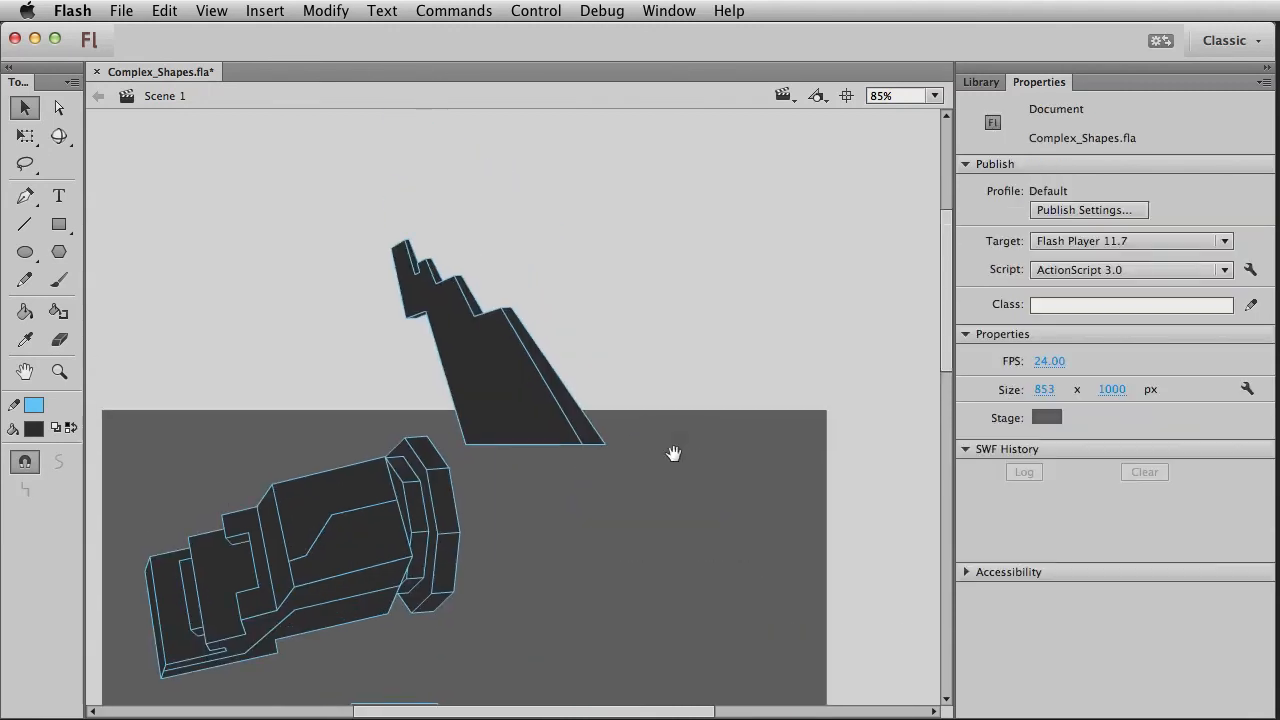
Step: Duplicate the whole fin, flip the copy horizontally and place it to the right as a mirrored counterpart
{"action": "left_click_drag", "start_coordinate": [338, 207], "coordinate": [686, 392]}
{"action": "left_click_drag", "start_coordinate": [657, 471], "coordinate": [467, 315]}
{"action": "left_click_drag", "start_coordinate": [374, 332], "coordinate": [504, 438]}
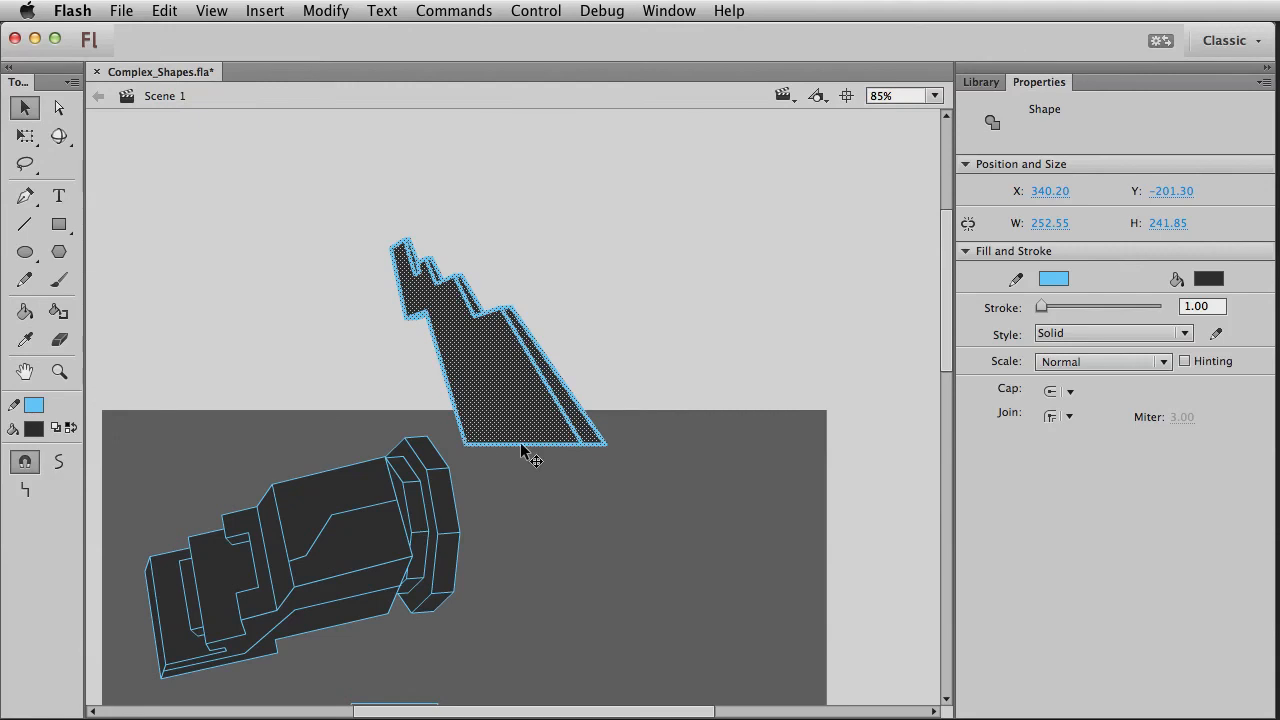
{"action": "key", "text": "super+d"}
{"action": "key", "text": "super+shift+h"}
{"action": "left_click_drag", "start_coordinate": [516, 556], "coordinate": [814, 386]}
Step: Copy the faceted dome near the stage's left edge and paste it beside the fins
{"action": "left_click_drag", "start_coordinate": [717, 500], "coordinate": [815, 121]}
{"action": "left_click_drag", "start_coordinate": [420, 482], "coordinate": [521, 469]}
{"action": "left_click_drag", "start_coordinate": [199, 376], "coordinate": [414, 606]}
{"action": "left_click_drag", "start_coordinate": [417, 605], "coordinate": [417, 605]}
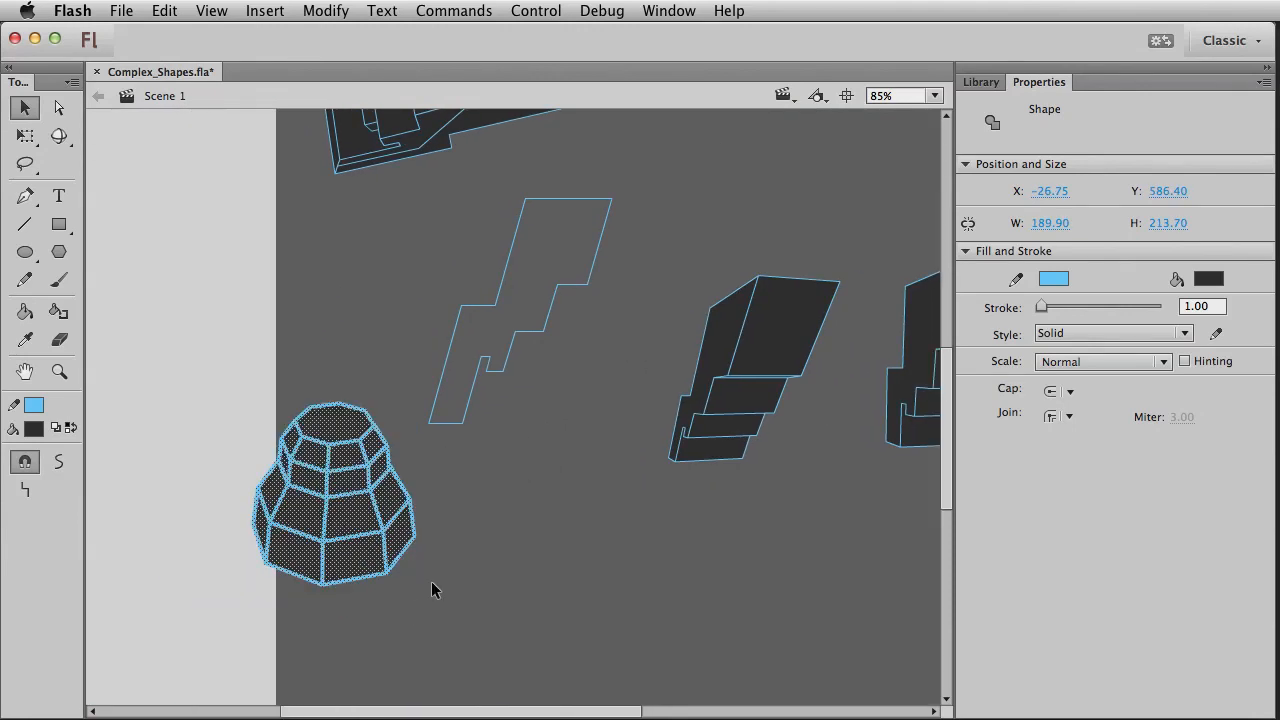
{"action": "left_click_drag", "start_coordinate": [641, 342], "coordinate": [500, 668]}
{"action": "left_click_drag", "start_coordinate": [597, 376], "coordinate": [491, 494]}
{"action": "key", "text": "super+v"}
Step: Scale the pasted dome down and place it between the two fins
{"action": "key", "text": "q"}
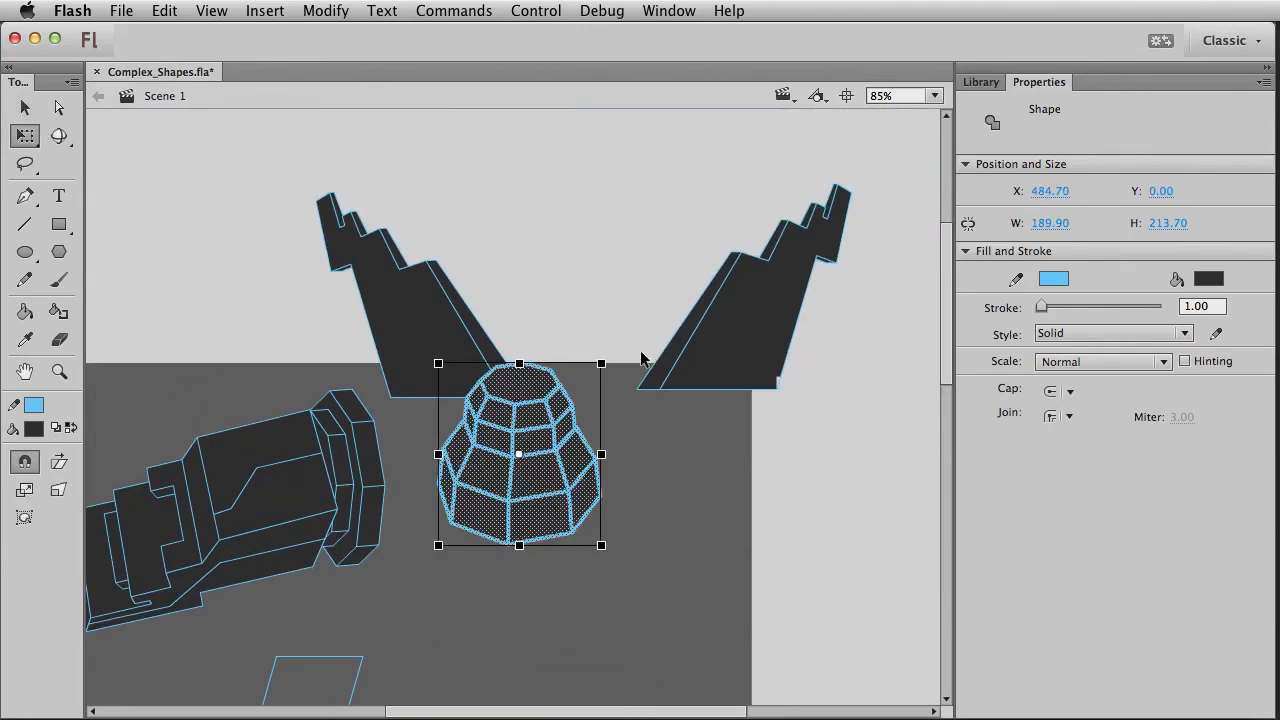
{"action": "left_click_drag", "start_coordinate": [599, 364], "coordinate": [569, 363]}
{"action": "key", "text": "v"}
{"action": "left_click_drag", "start_coordinate": [511, 452], "coordinate": [573, 333]}
{"action": "left_click", "coordinate": [593, 476]}
{"action": "left_click_drag", "start_coordinate": [514, 586], "coordinate": [530, 485]}
{"action": "left_click_drag", "start_coordinate": [106, 314], "coordinate": [434, 574]}
{"action": "left_click_drag", "start_coordinate": [432, 450], "coordinate": [440, 446]}
{"action": "left_click", "coordinate": [211, 594]}
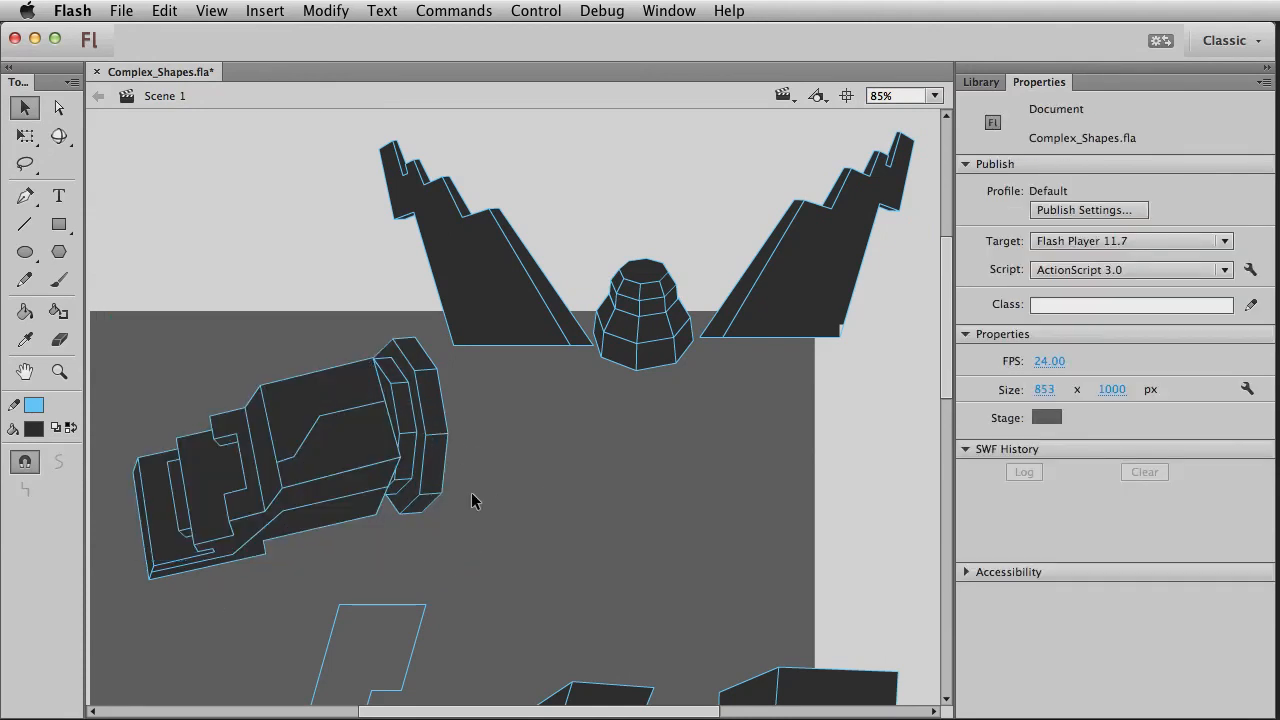
{"action": "left_click_drag", "start_coordinate": [619, 518], "coordinate": [558, 507]}
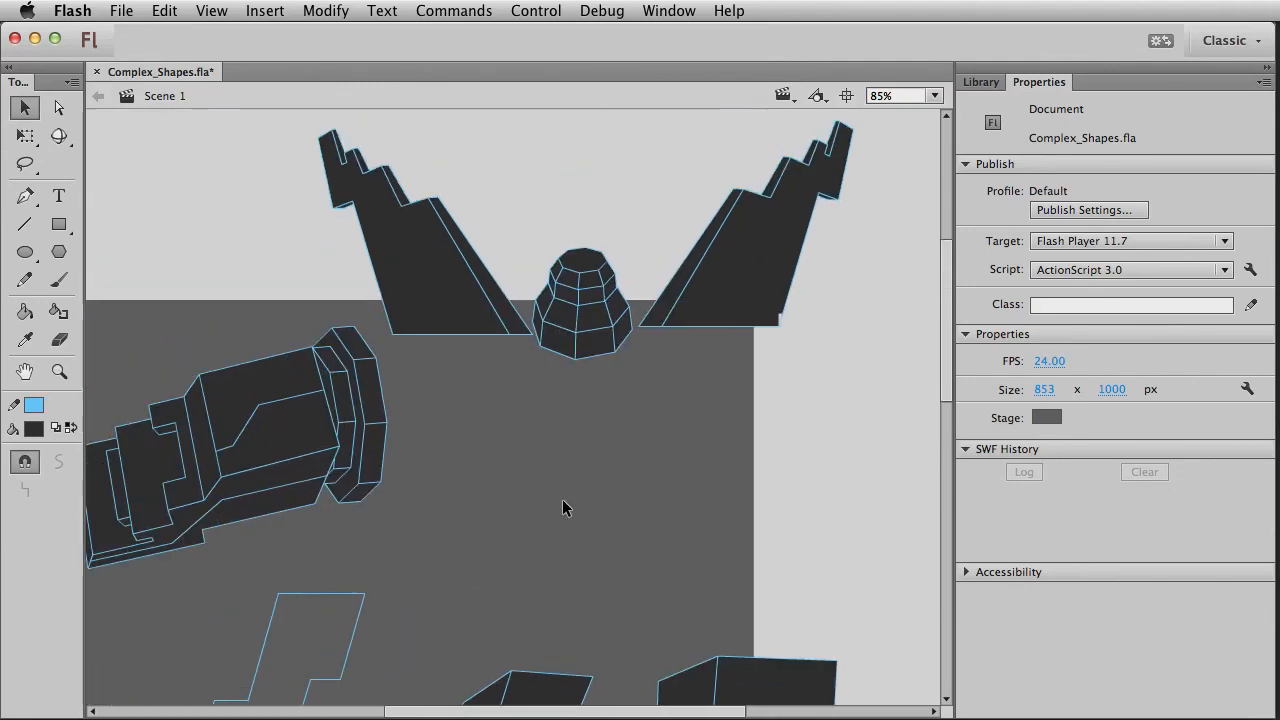
{"action": "left_click", "coordinate": [369, 216]}
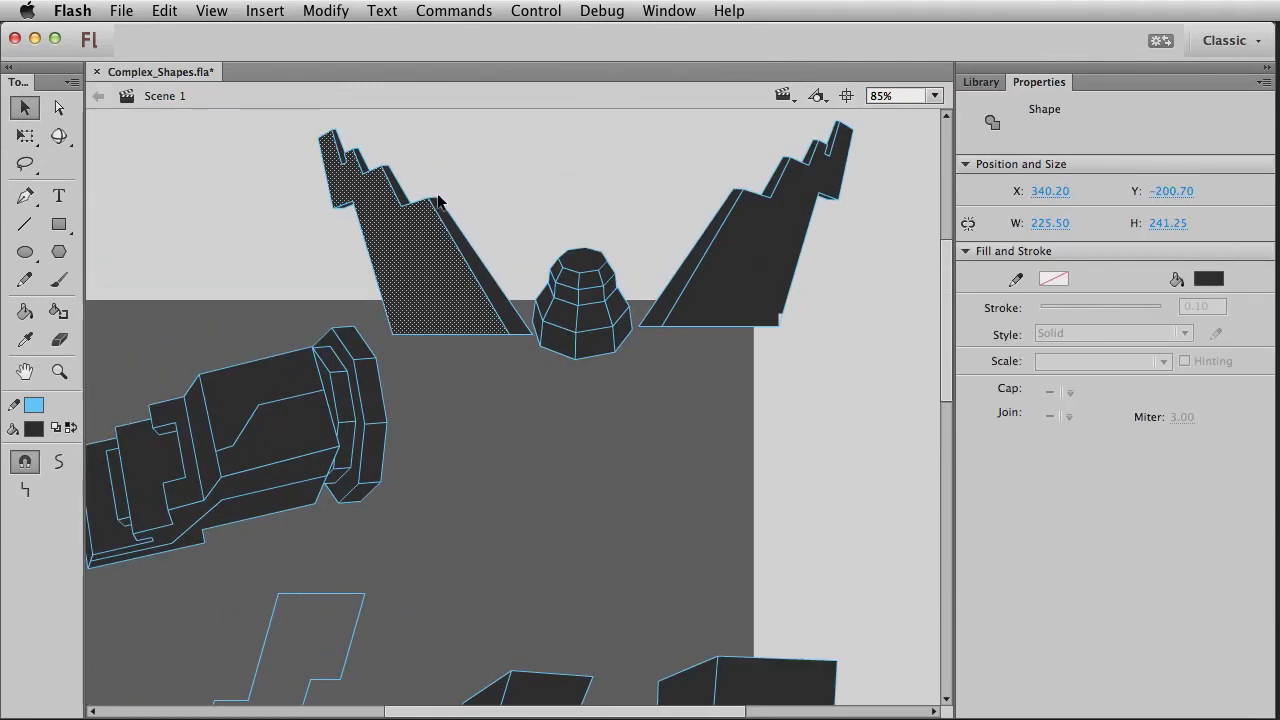
{"action": "left_click_drag", "start_coordinate": [288, 227], "coordinate": [428, 108]}
{"action": "left_click_drag", "start_coordinate": [485, 167], "coordinate": [402, 266]}
Step: Delete the mirrored fin to the right of the dome, including all its leftover pieces
{"action": "left_click_drag", "start_coordinate": [642, 199], "coordinate": [780, 344]}
{"action": "key", "text": "Delete"}
{"action": "left_click_drag", "start_coordinate": [678, 368], "coordinate": [638, 300]}
{"action": "key", "text": "Delete"}
{"action": "mouse_move", "coordinate": [876, 366]}
{"action": "left_mouse_down"}
{"action": "mouse_move", "coordinate": [749, 114]}
{"action": "mouse_move", "coordinate": [704, 94]}
{"action": "left_mouse_up"}
{"action": "key", "text": "Delete"}
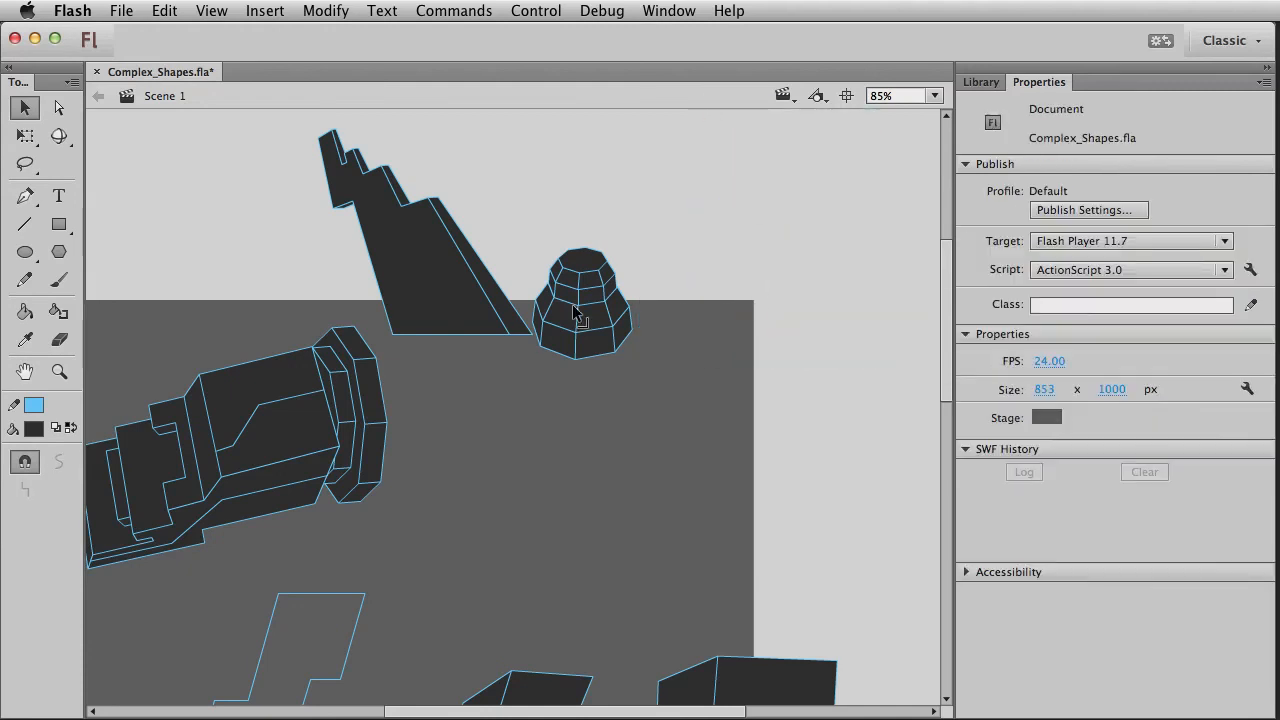
Step: Select all fills and outlines of the remaining fin
{"action": "left_click", "coordinate": [526, 333]}
{"action": "double_click", "coordinate": [443, 305], "text": "shift"}
{"action": "left_click_drag", "start_coordinate": [288, 240], "coordinate": [480, 108], "text": "shift"}
{"action": "left_click_drag", "start_coordinate": [399, 287], "coordinate": [323, 269]}
{"action": "key", "text": "super+z"}
{"action": "left_click_drag", "start_coordinate": [418, 247], "coordinate": [674, 434]}
{"action": "key", "text": "super+z"}
Step: Convert the selected fin artwork into a movie clip symbol named fin
{"action": "left_click", "coordinate": [326, 10]}
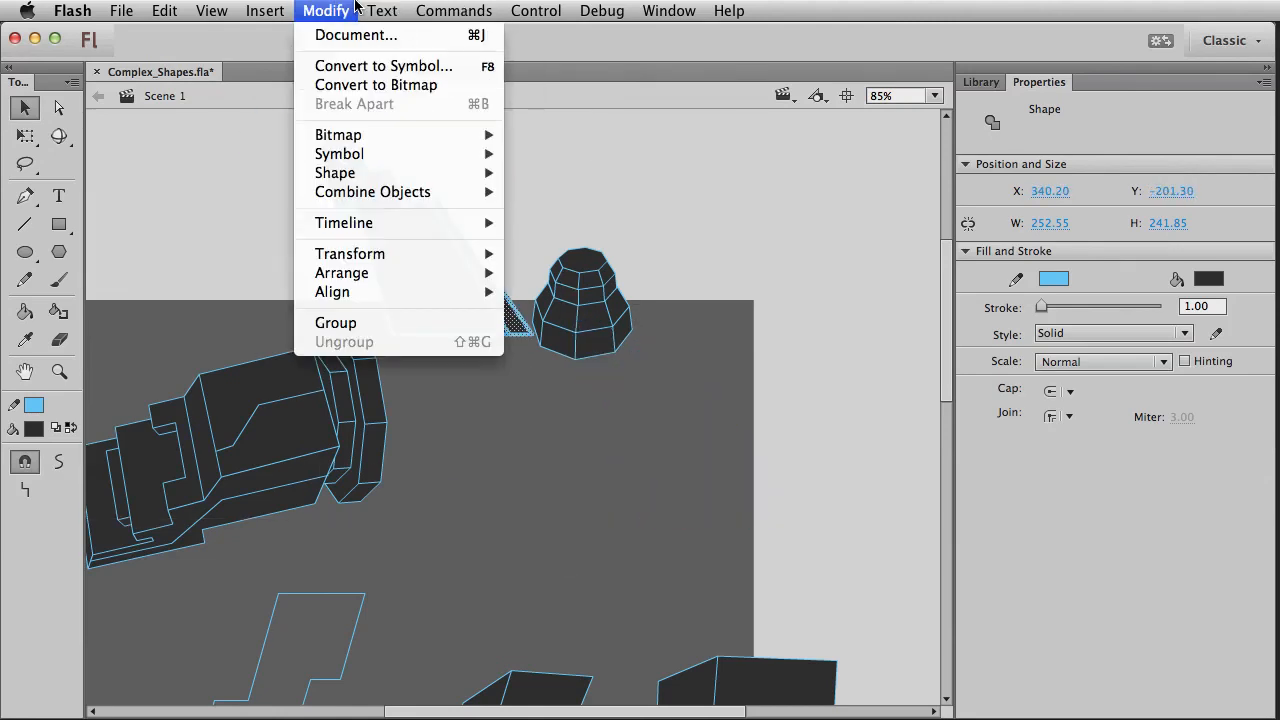
{"action": "key", "text": "Return"}
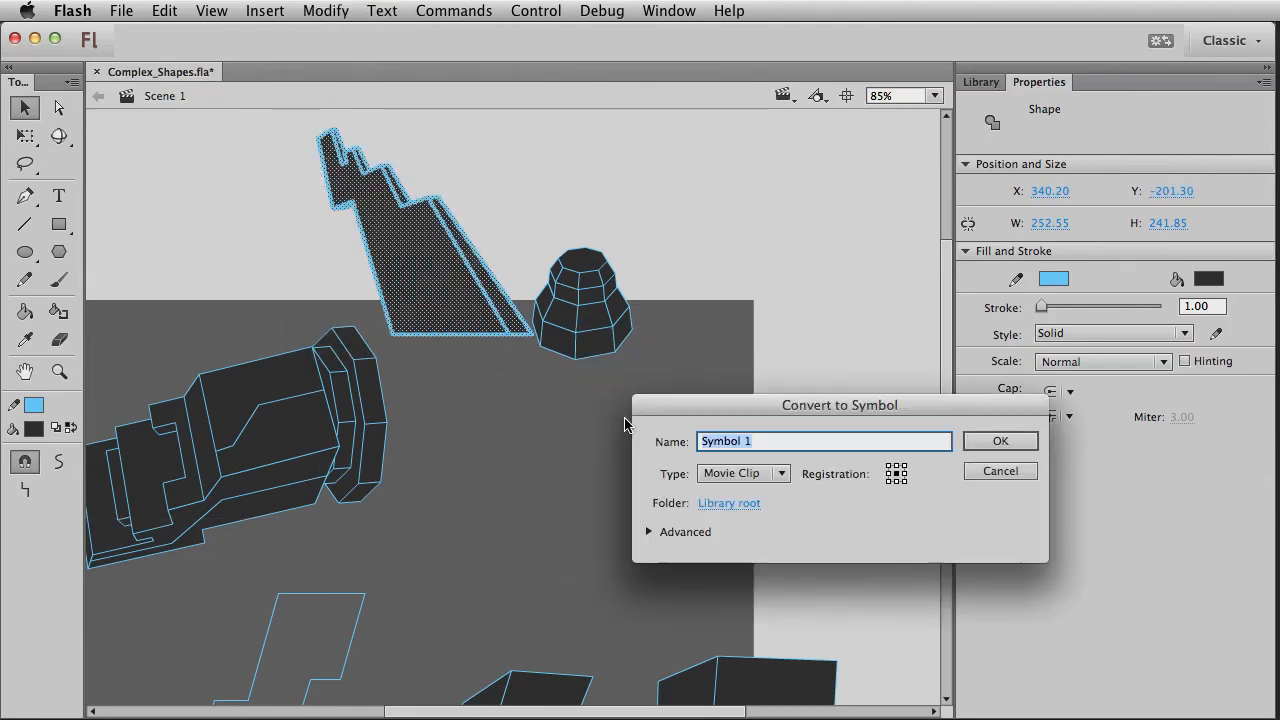
{"action": "left_click_drag", "start_coordinate": [737, 410], "coordinate": [577, 430]}
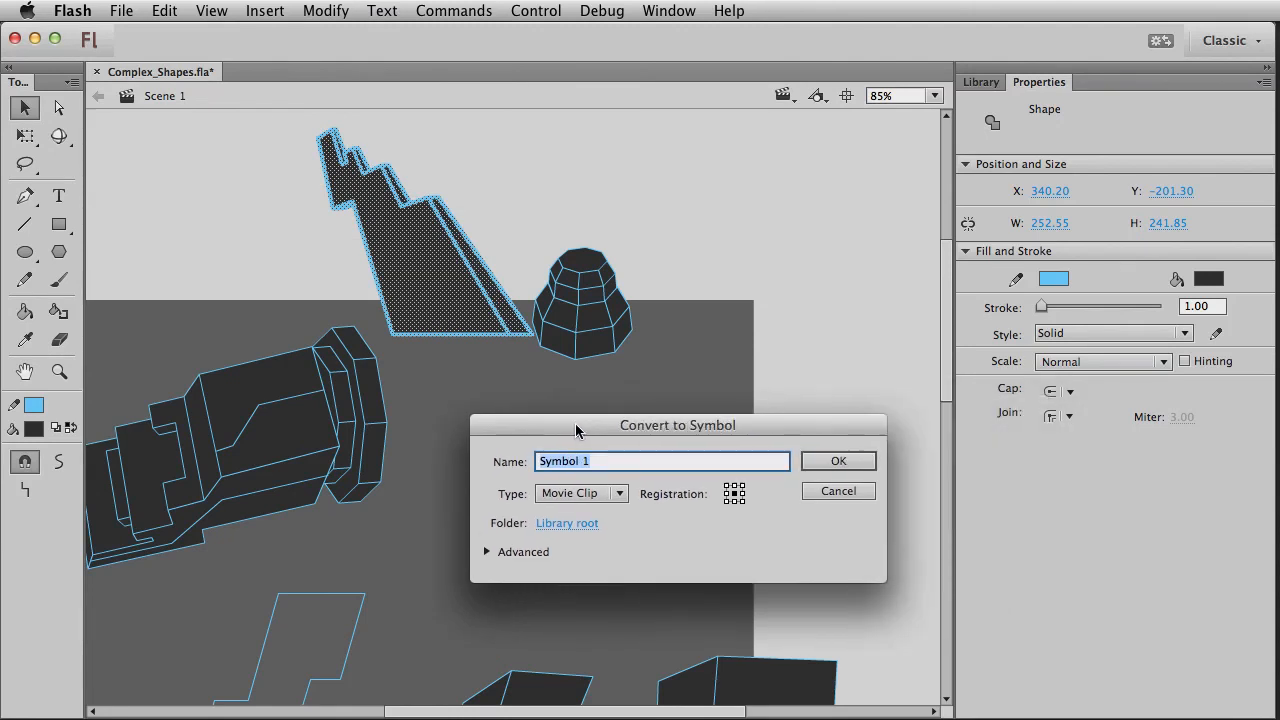
{"action": "type", "text": "fin"}
{"action": "key", "text": "Return"}
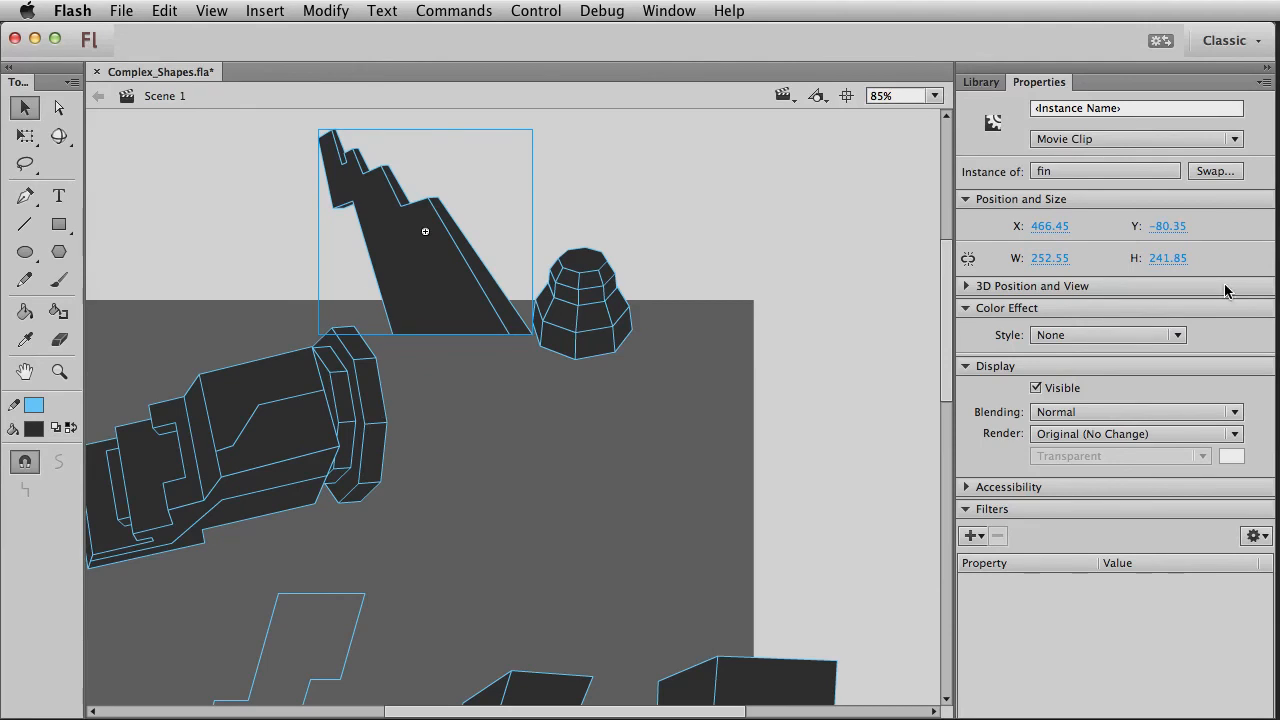
{"action": "left_click", "coordinate": [514, 434]}
Step: Show the timeline, select all of Layer 3's artwork in frame 1 and convert it to a movie clip symbol named joint
{"action": "scroll", "coordinate": [514, 434], "scroll_direction": "left", "scroll_amount": 5}
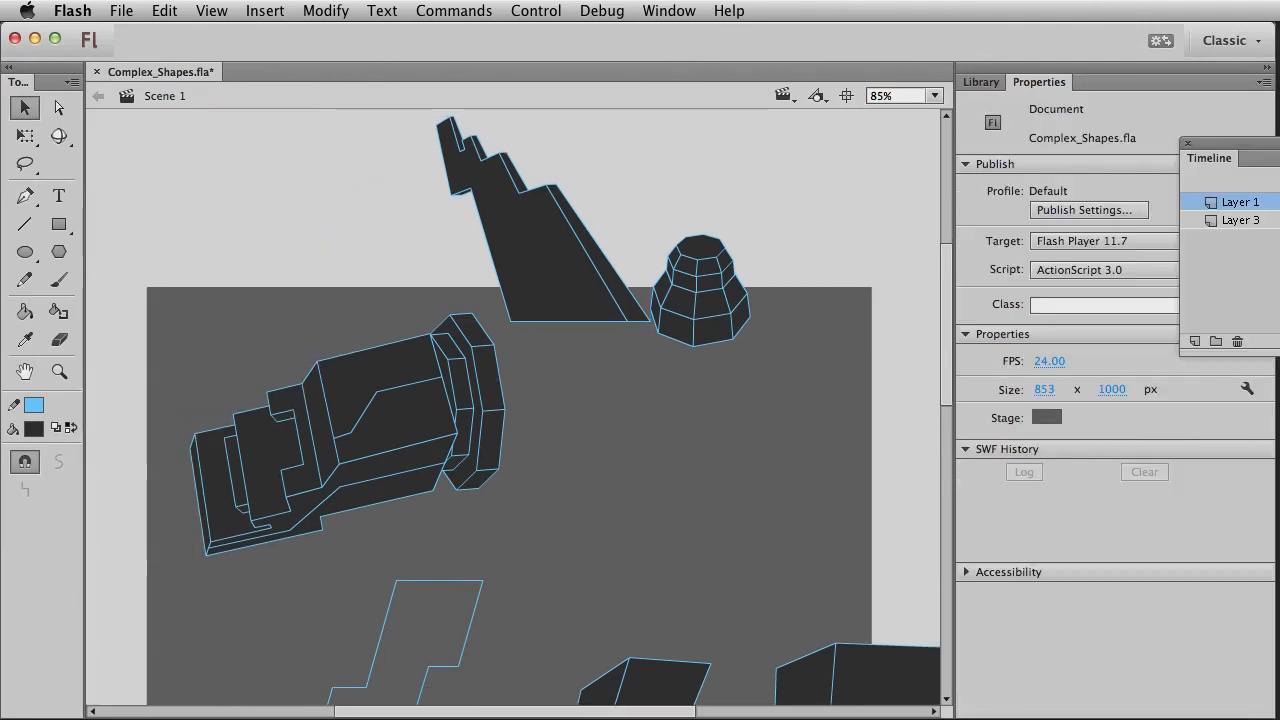
{"action": "key", "text": "super+alt+t"}
{"action": "left_click", "coordinate": [918, 221]}
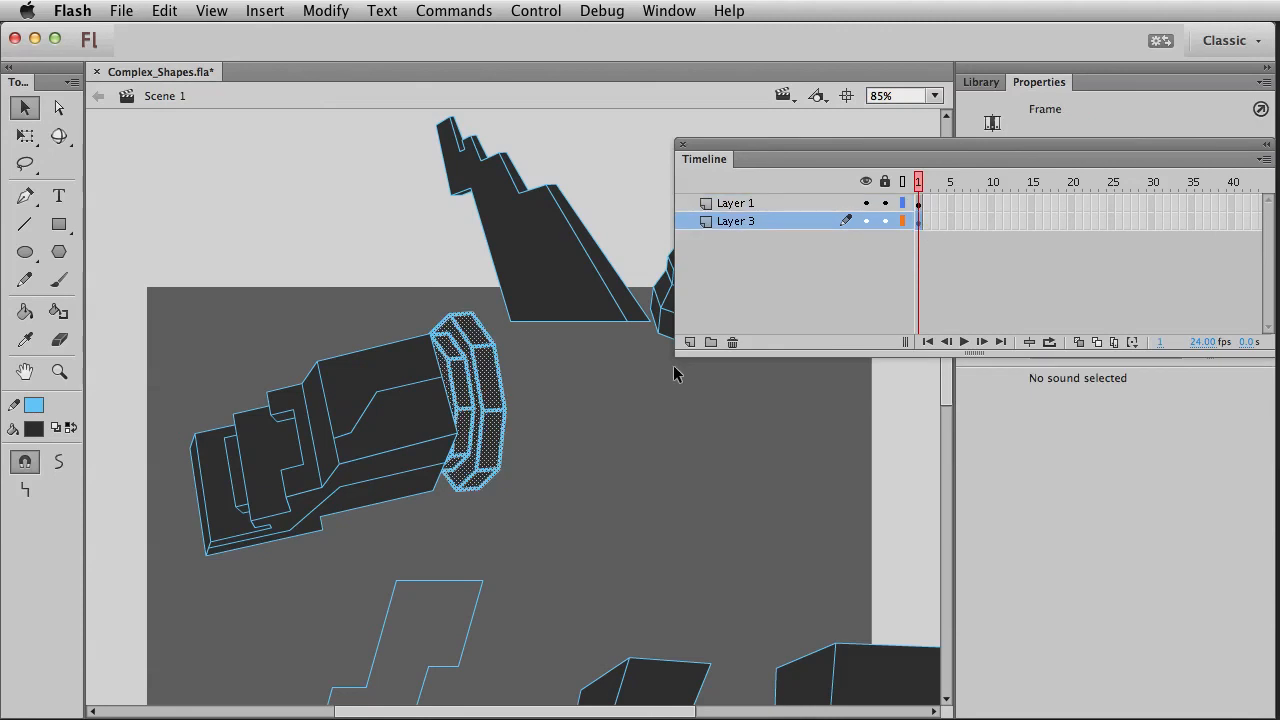
{"action": "key", "text": "F8"}
{"action": "type", "text": "jo"}
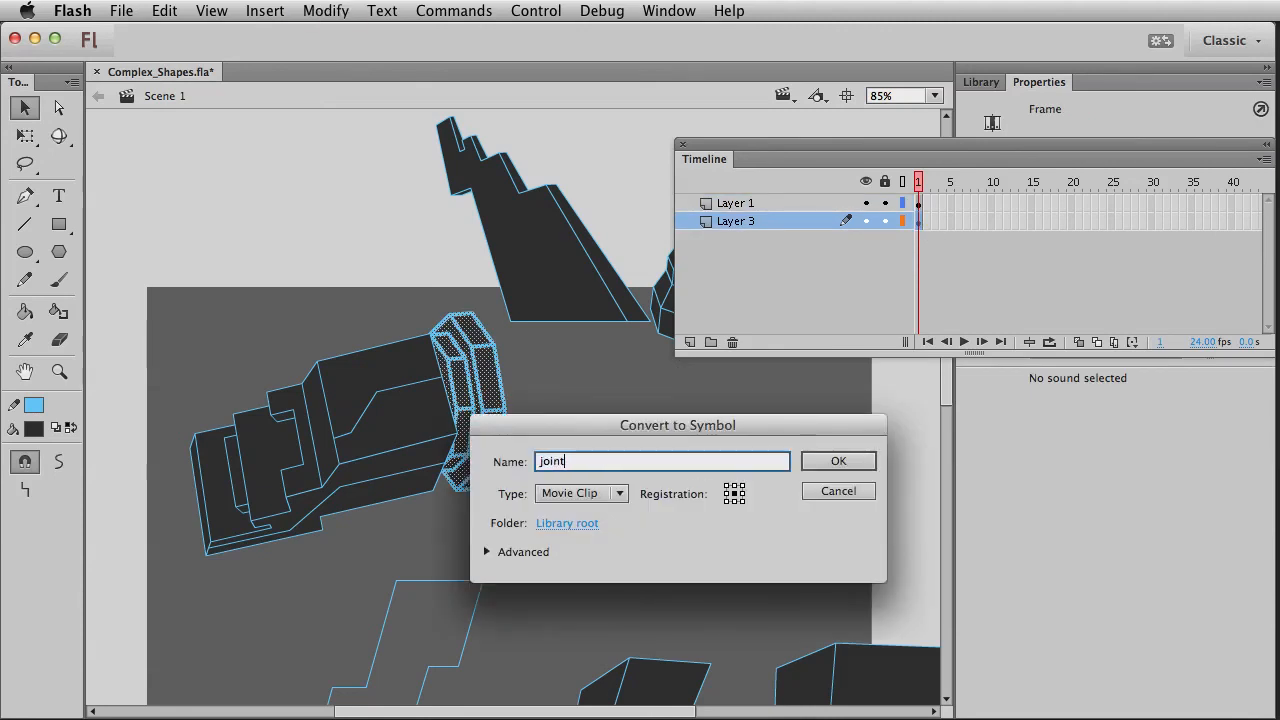
{"action": "type", "text": "int"}
{"action": "key", "text": "Return"}
Step: Select the arm's main body on Layer 1 and convert it to a movie clip symbol named shoulder
{"action": "left_click_drag", "start_coordinate": [96, 279], "coordinate": [464, 572]}
{"action": "key", "text": "F8"}
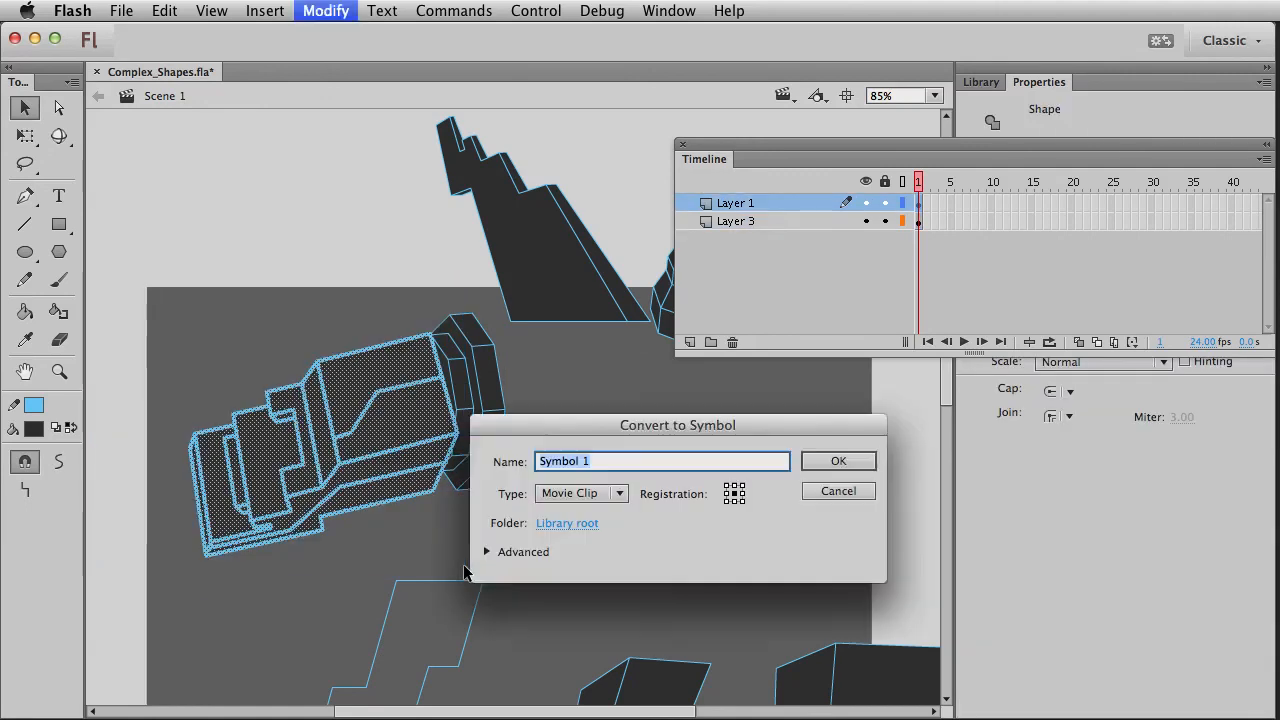
{"action": "type", "text": "a"}
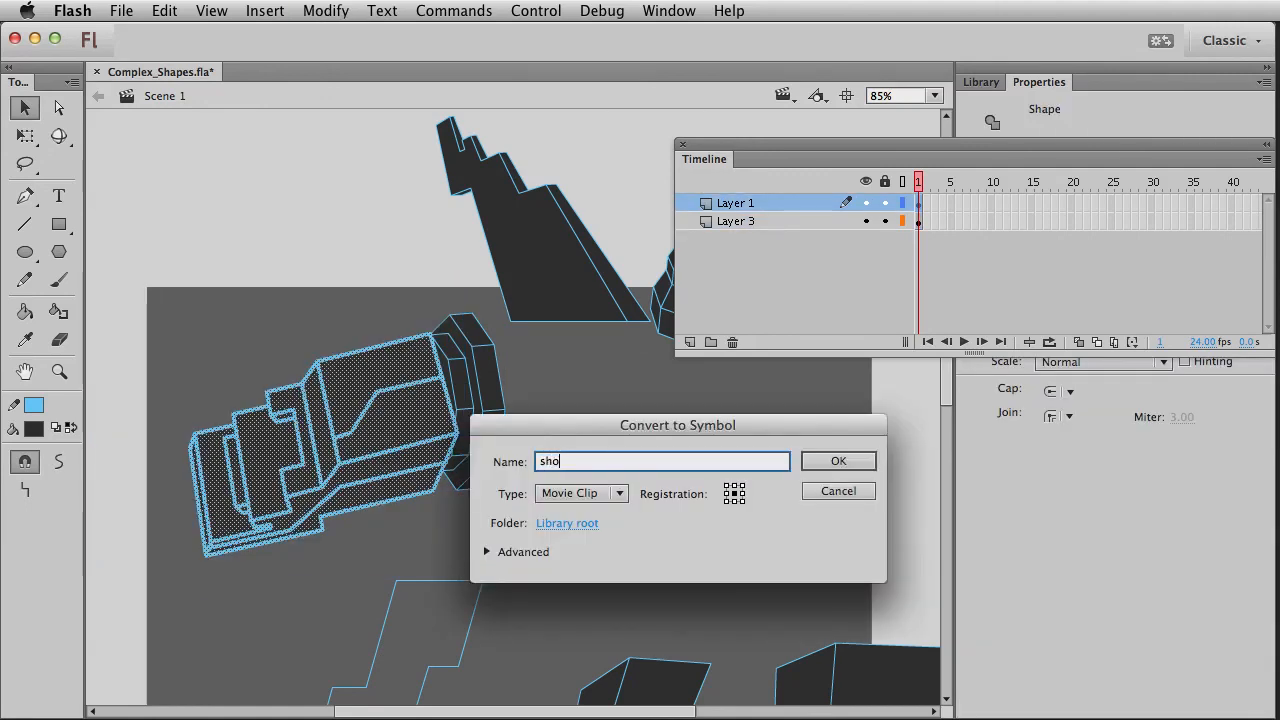
{"action": "type", "text": "houlder"}
{"action": "key", "text": "Return"}
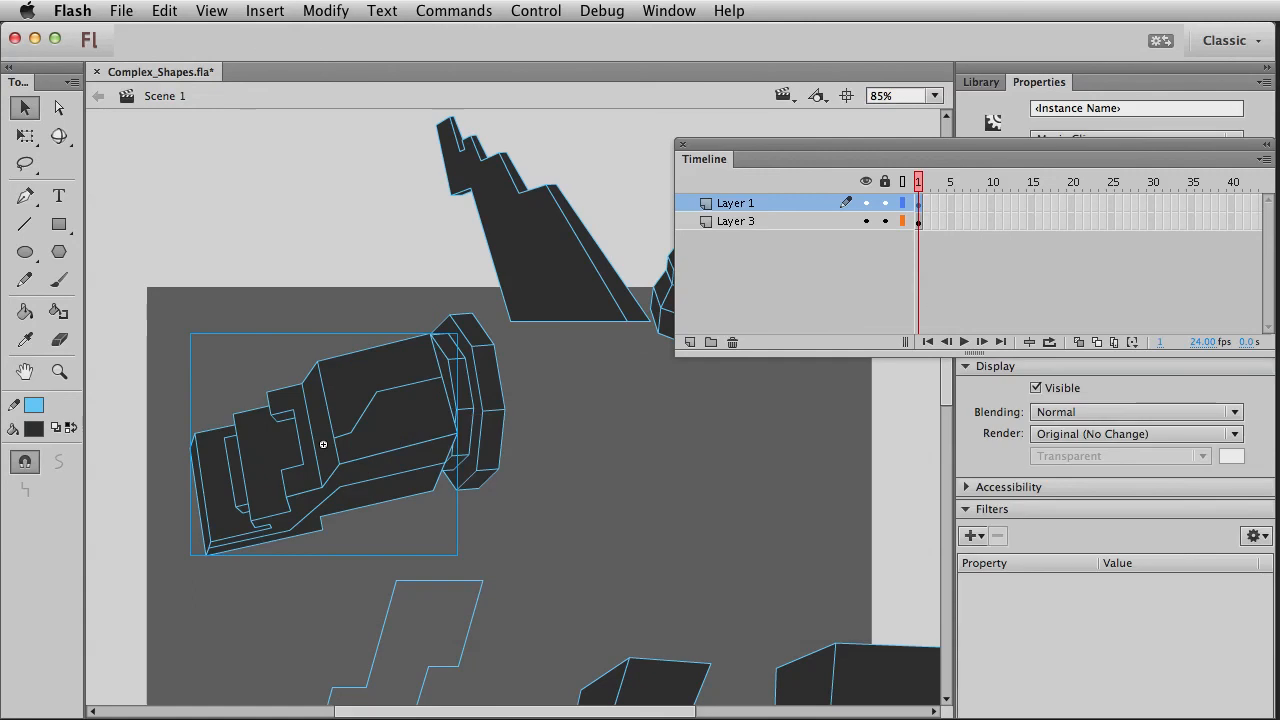
Step: Duplicate the fin instance, flip the copy horizontally and place it on the opposite side of the faceted dome
{"action": "left_click_drag", "start_coordinate": [722, 142], "coordinate": [1157, 165]}
{"action": "key", "text": "space"}
{"action": "left_click_drag", "start_coordinate": [569, 471], "coordinate": [516, 496]}
{"action": "left_click", "coordinate": [508, 279]}
{"action": "key", "text": "super+c"}
{"action": "key", "text": "super+v"}
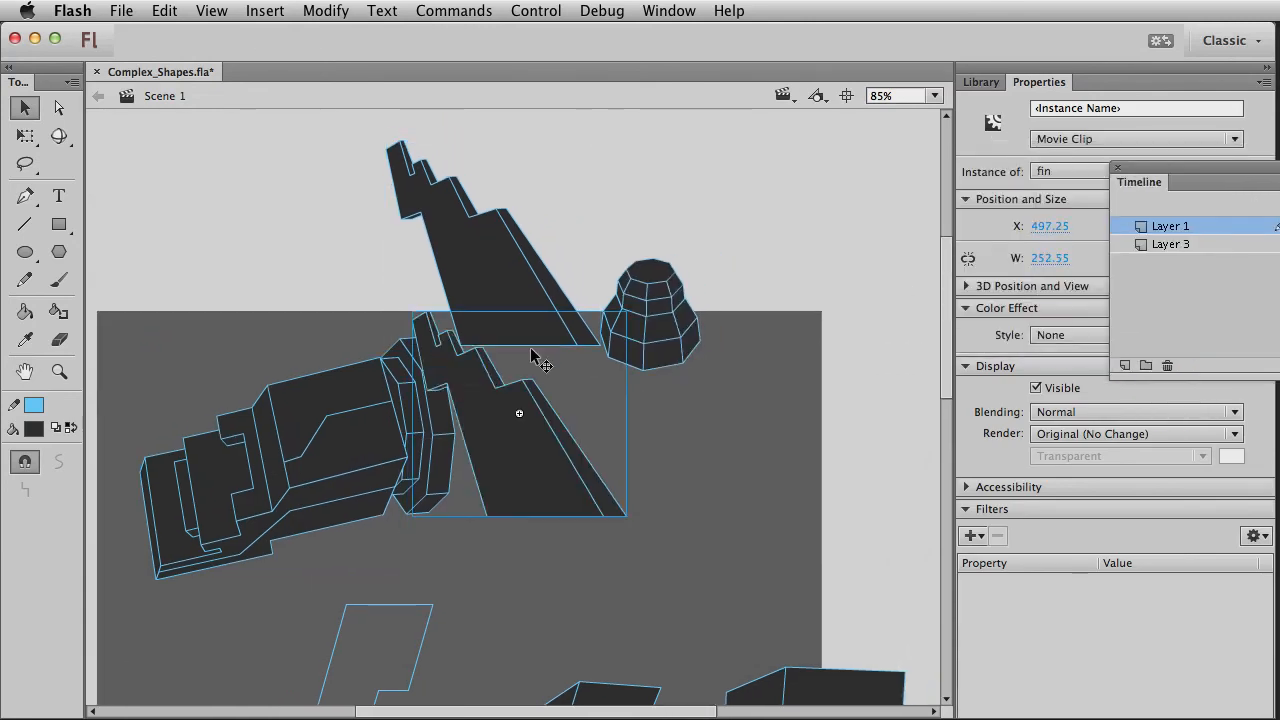
{"action": "key", "text": "super+shift+h"}
{"action": "left_click_drag", "start_coordinate": [532, 352], "coordinate": [751, 349]}
{"action": "left_click", "coordinate": [405, 350]}
{"action": "left_click", "coordinate": [322, 470]}
{"action": "left_click", "coordinate": [234, 482]}
{"action": "left_click_drag", "start_coordinate": [249, 530], "coordinate": [311, 447]}
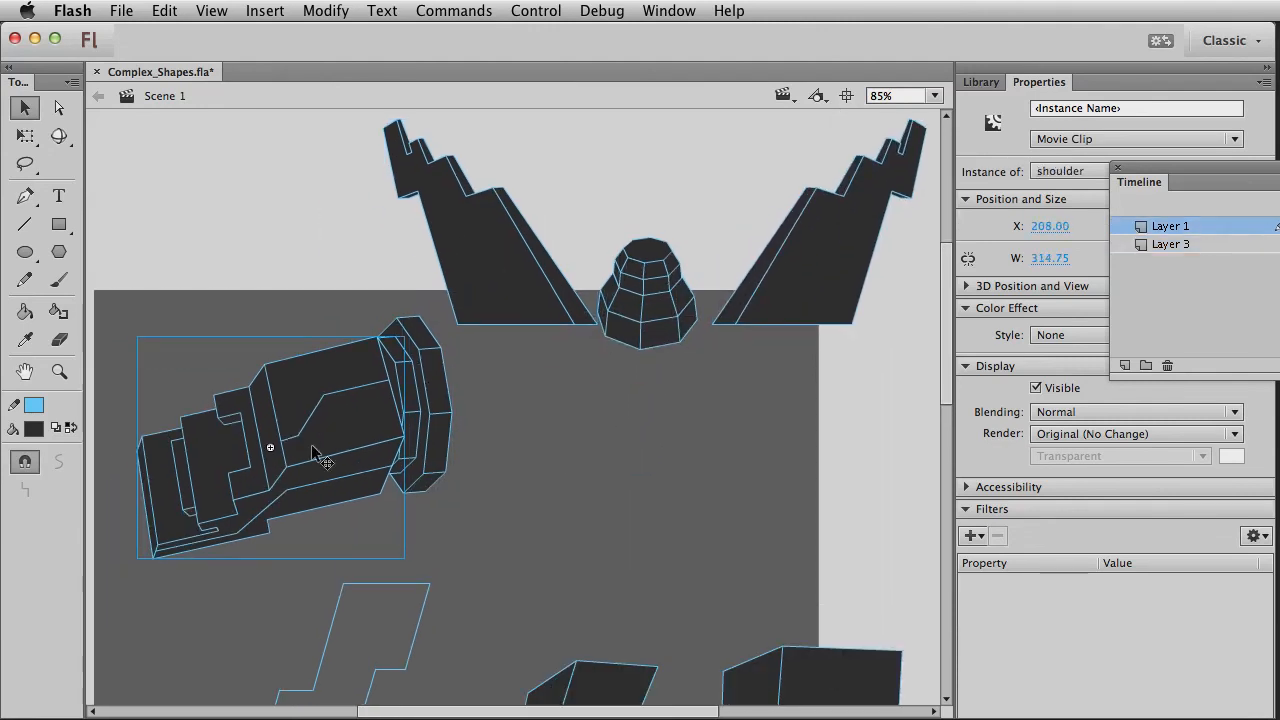
Step: Clear the Timeline panel out of the way and place another fin instance from the library on the stage
{"action": "left_click_drag", "start_coordinate": [1180, 175], "coordinate": [1279, 172]}
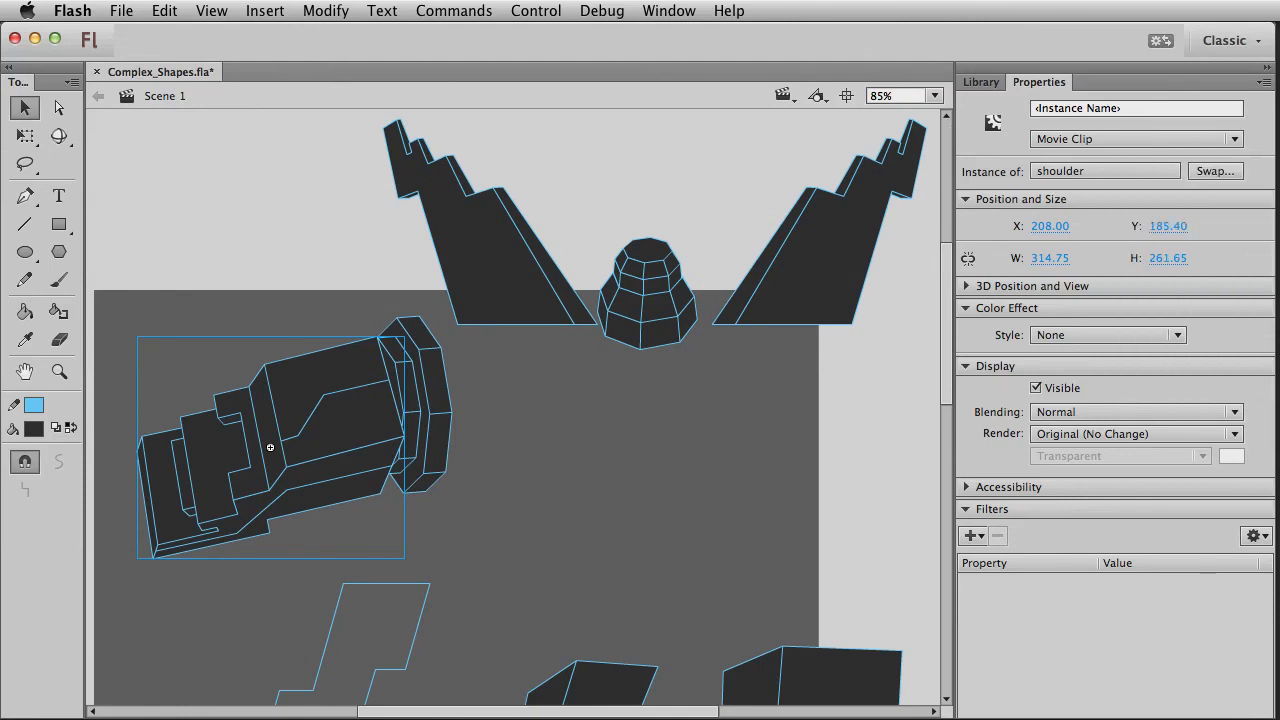
{"action": "left_click", "coordinate": [968, 84]}
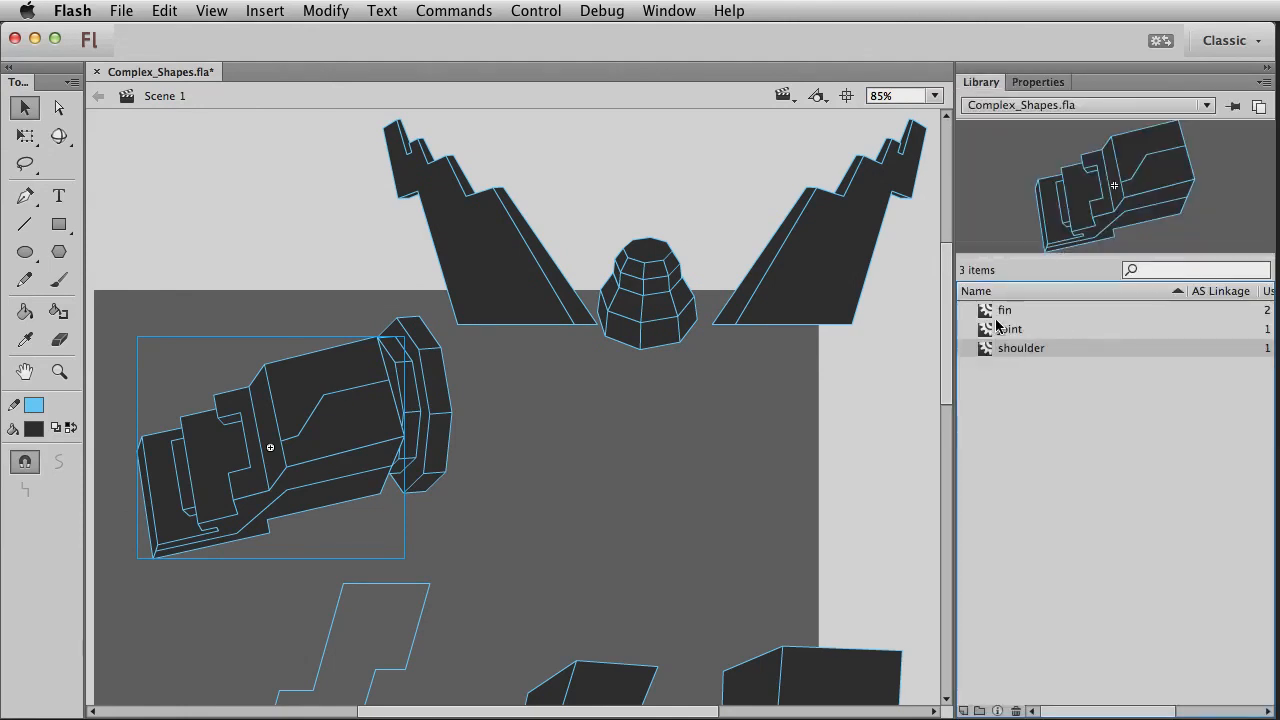
{"action": "left_click", "coordinate": [1032, 311]}
{"action": "left_click_drag", "start_coordinate": [1038, 316], "coordinate": [612, 476]}
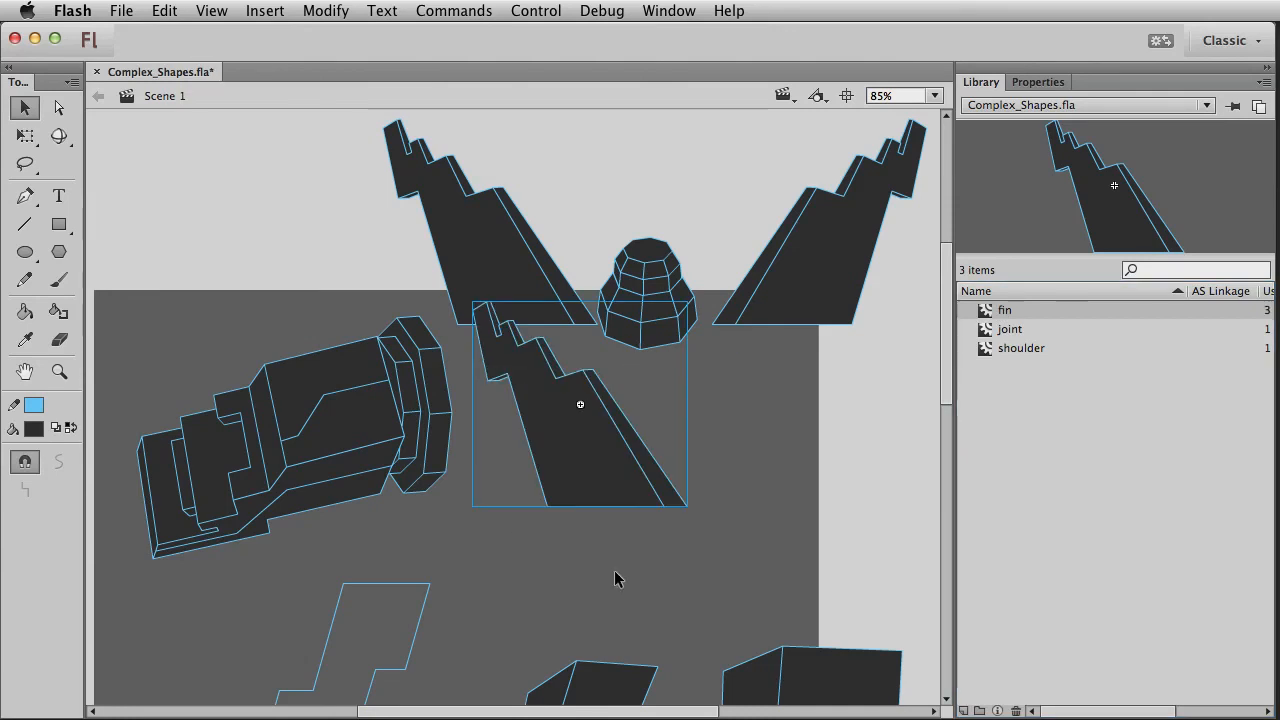
Step: Rotate the new fin instance about its lower corner, move it over the original fin and scale it down
{"action": "key", "text": "q"}
{"action": "left_click_drag", "start_coordinate": [700, 310], "coordinate": [680, 290]}
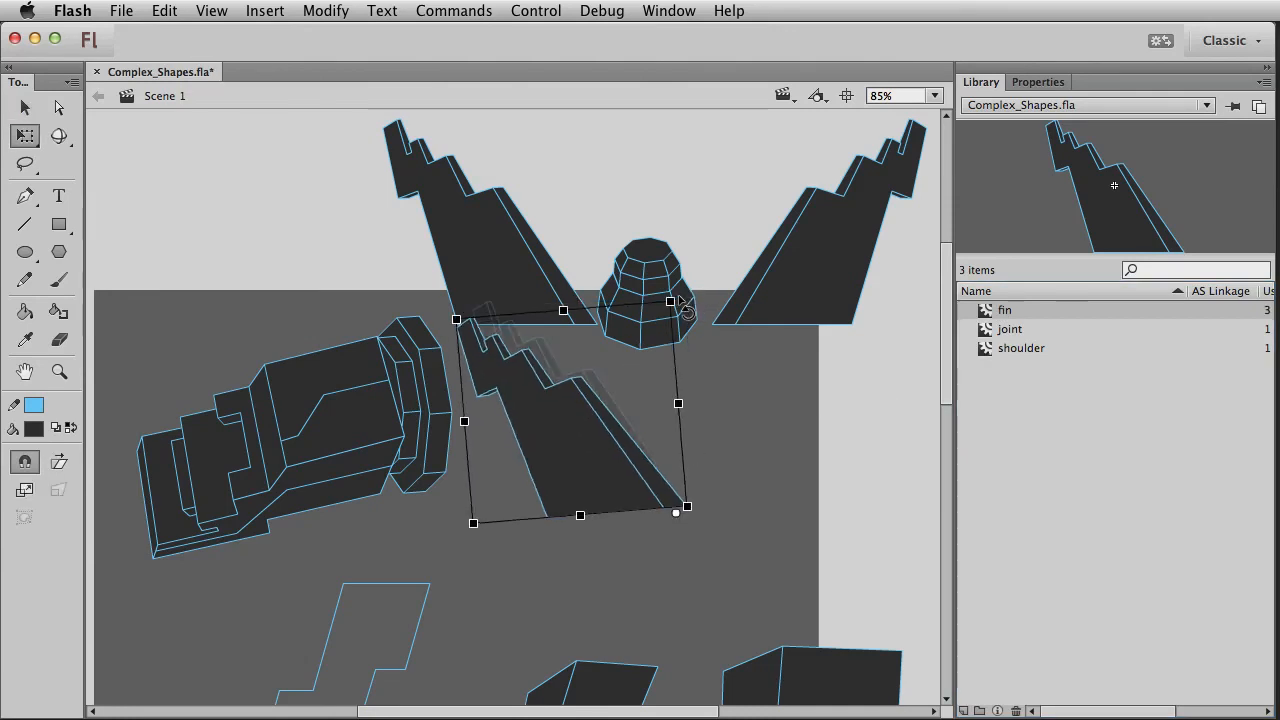
{"action": "left_click_drag", "start_coordinate": [622, 386], "coordinate": [440, 256]}
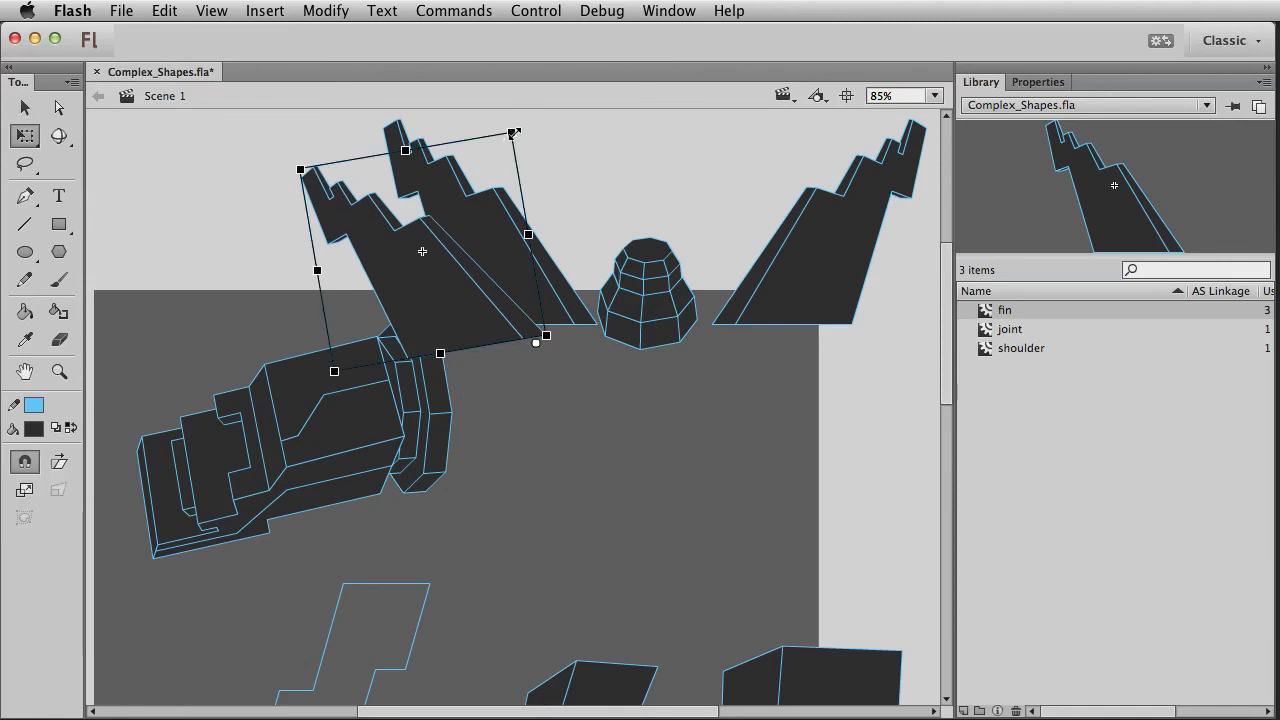
{"action": "left_click_drag", "start_coordinate": [508, 140], "coordinate": [493, 140]}
{"action": "key", "text": "ctrl+z"}
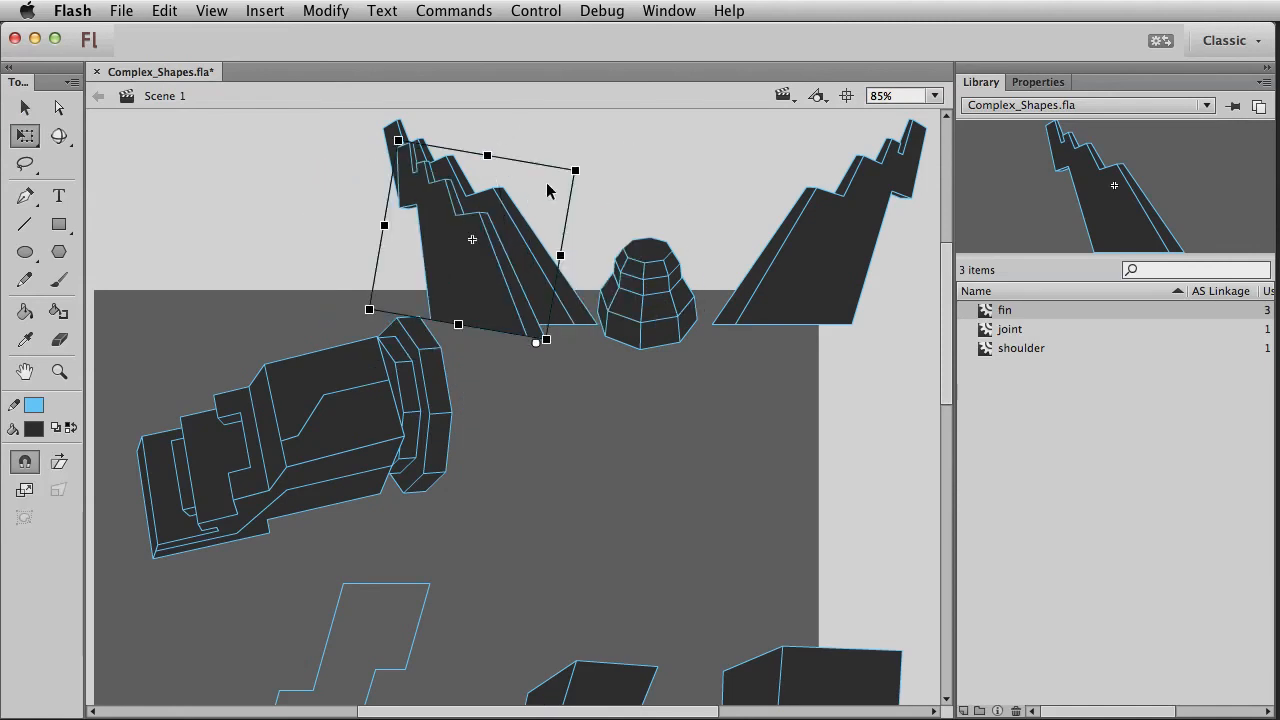
{"action": "left_click_drag", "start_coordinate": [580, 171], "coordinate": [558, 169]}
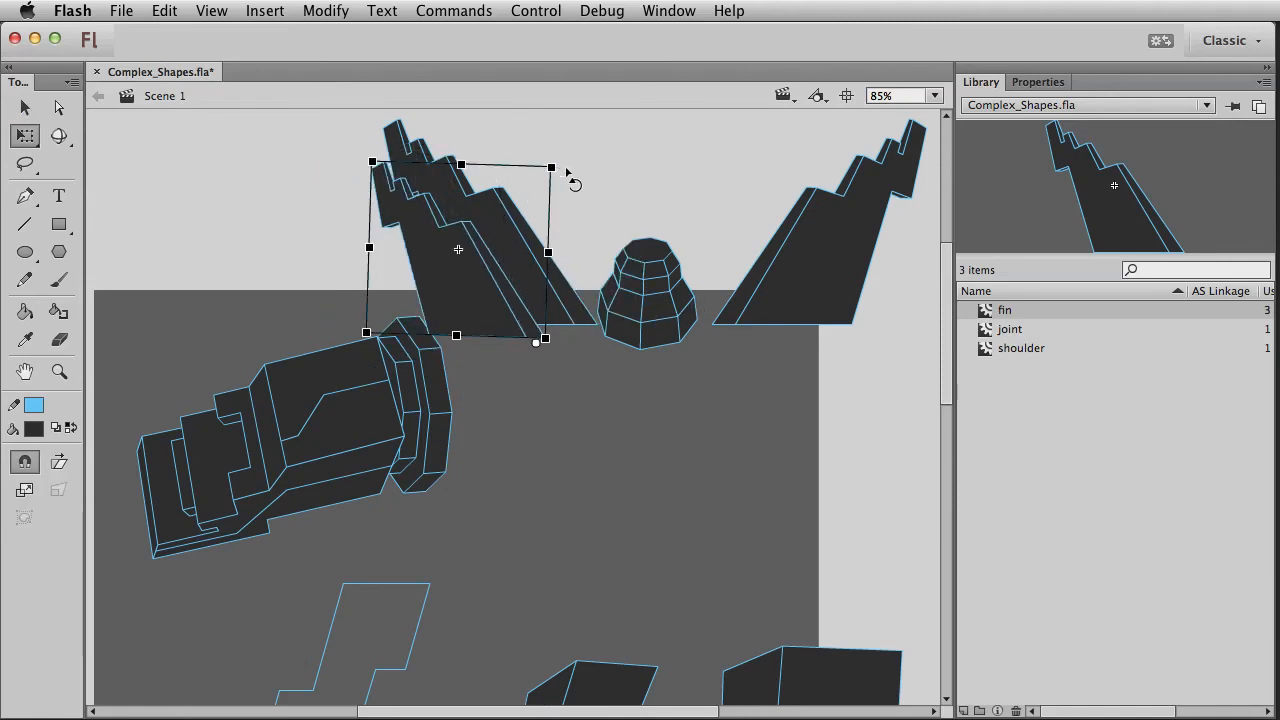
Step: Send the small fin behind the original, tilt it outward and position it just above the shoulder joint
{"action": "key", "text": "super+Down"}
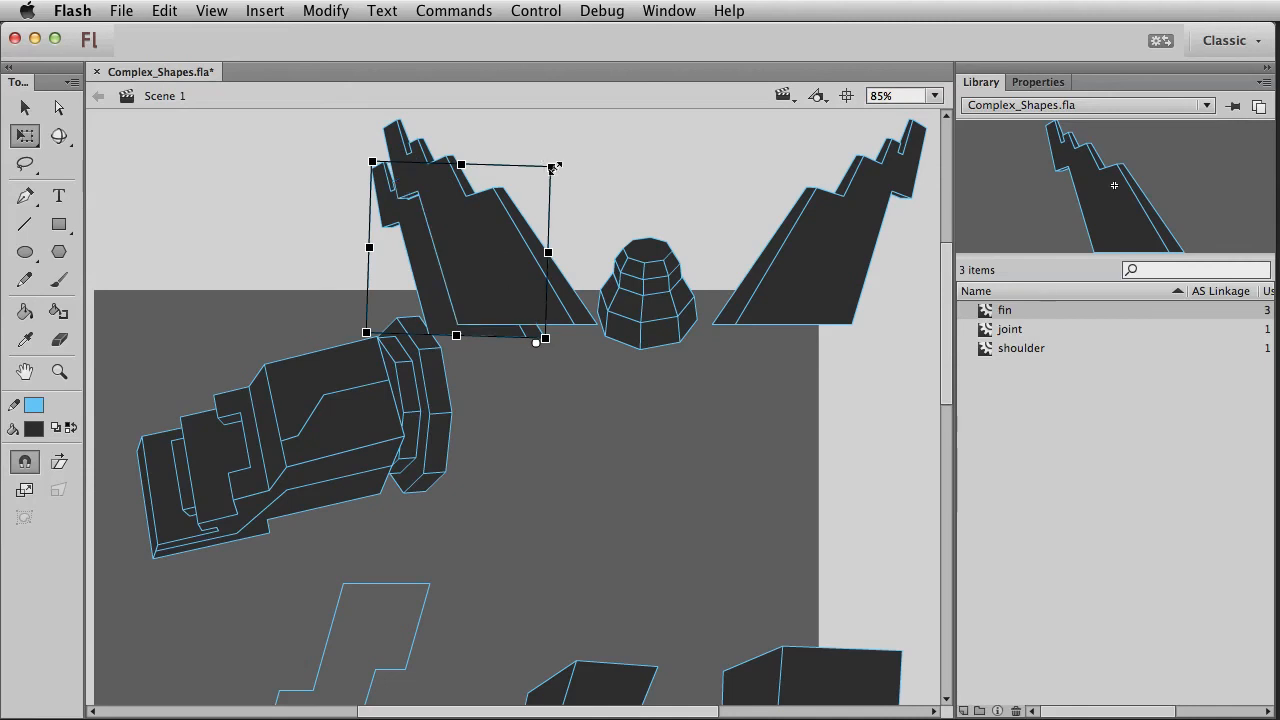
{"action": "left_click_drag", "start_coordinate": [565, 180], "coordinate": [515, 152]}
{"action": "key", "text": "v"}
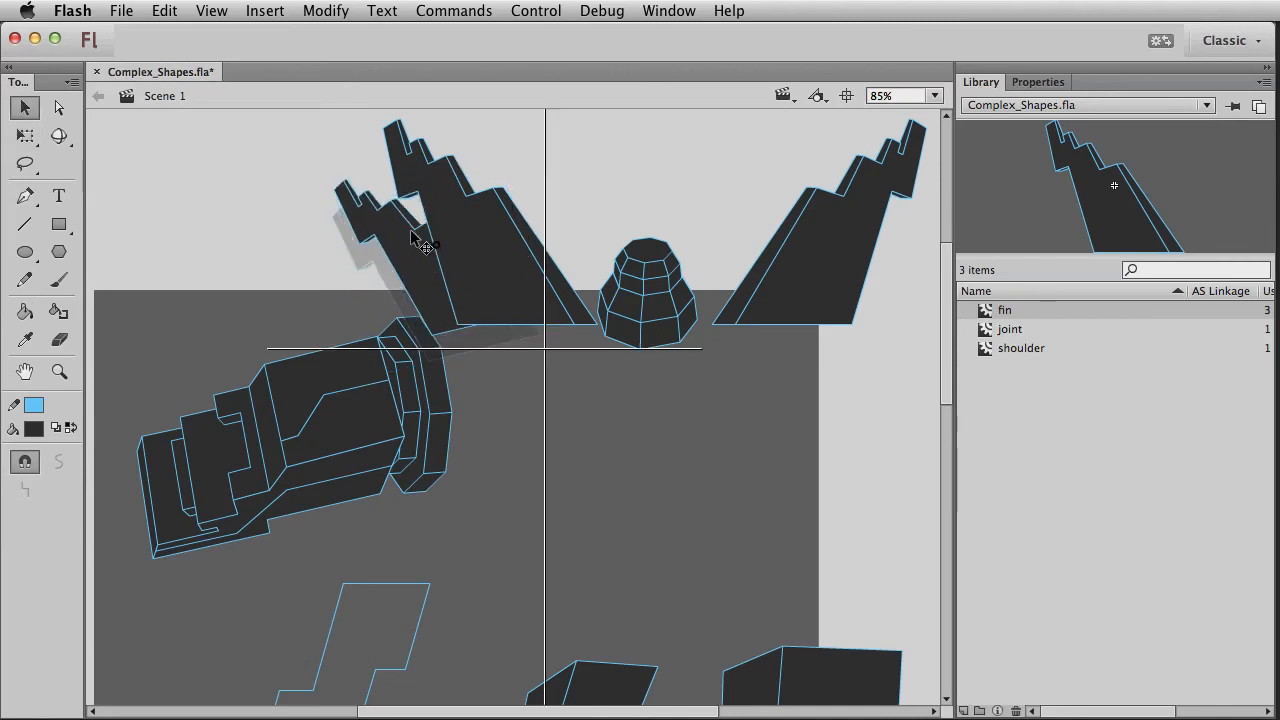
{"action": "left_click", "coordinate": [528, 455]}
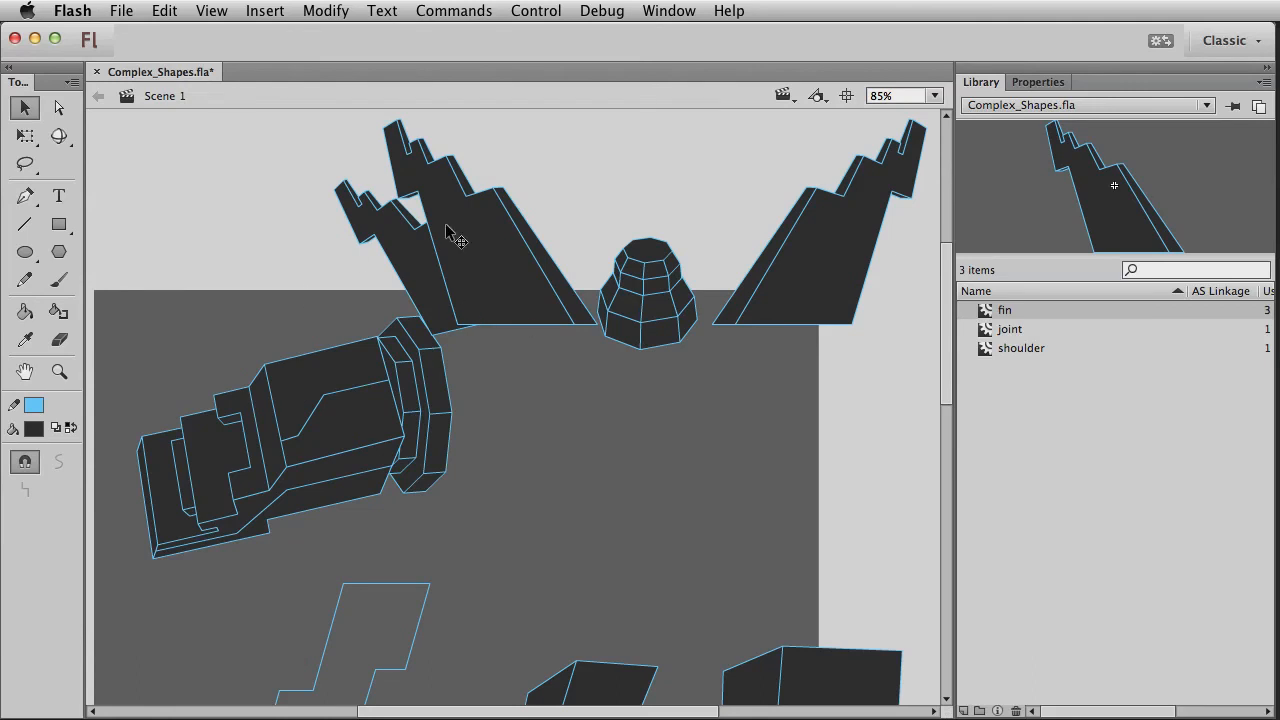
Step: Examine how the fin instances share one symbol by opening the fin for editing in place and returning to Scene 1
{"action": "left_click", "coordinate": [404, 236]}
{"action": "left_click", "coordinate": [485, 262]}
{"action": "left_click", "coordinate": [637, 383]}
{"action": "left_click", "coordinate": [527, 277]}
{"action": "double_click", "coordinate": [514, 292]}
{"action": "left_click", "coordinate": [457, 354]}
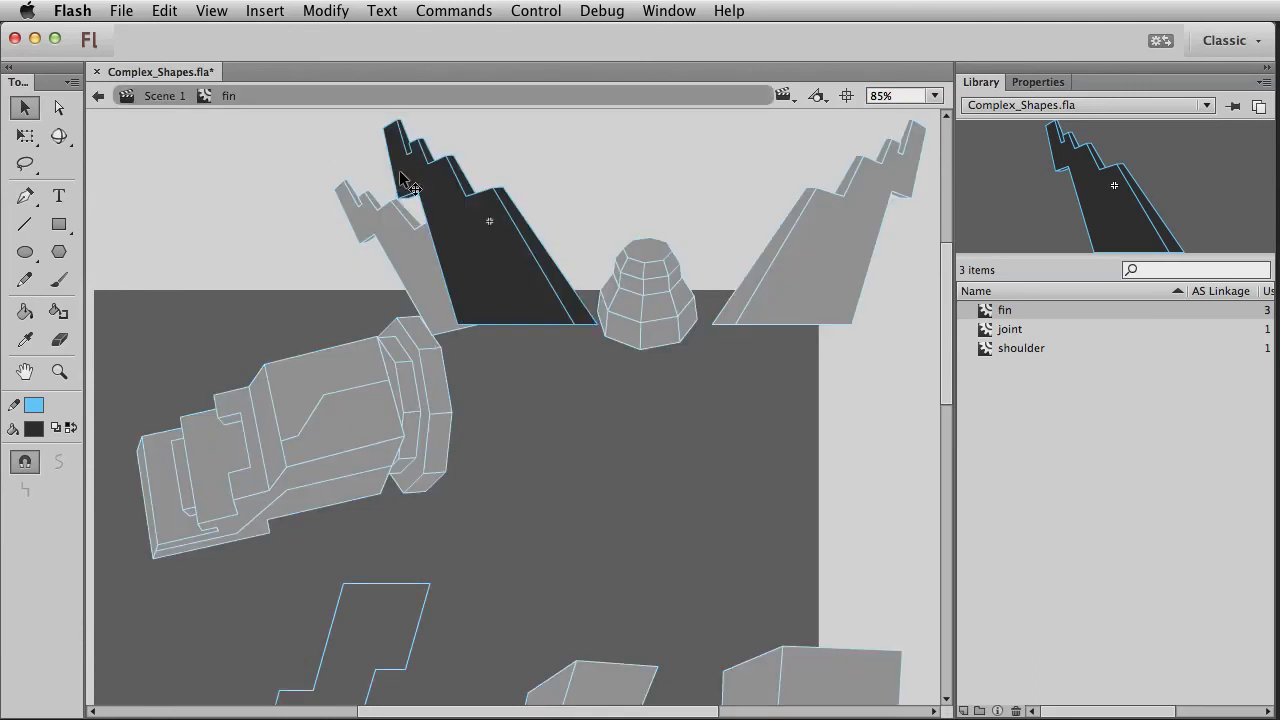
{"action": "double_click", "coordinate": [497, 381]}
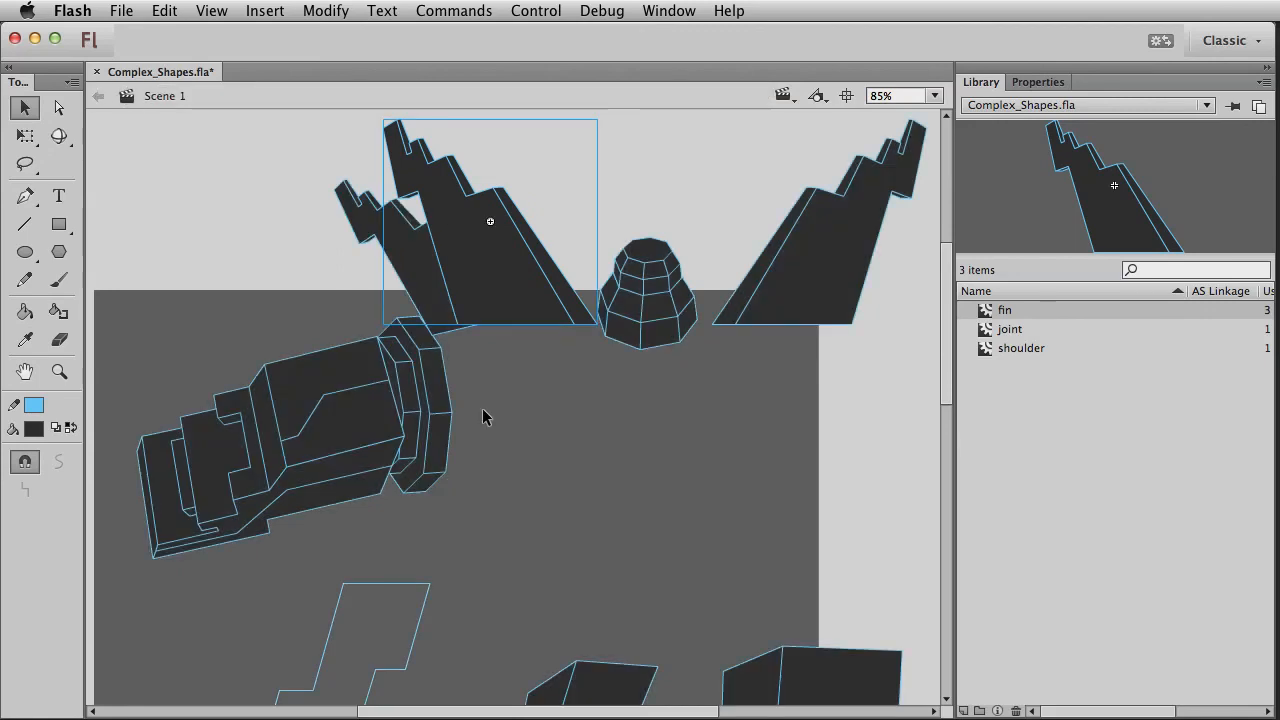
{"action": "left_click", "coordinate": [816, 281]}
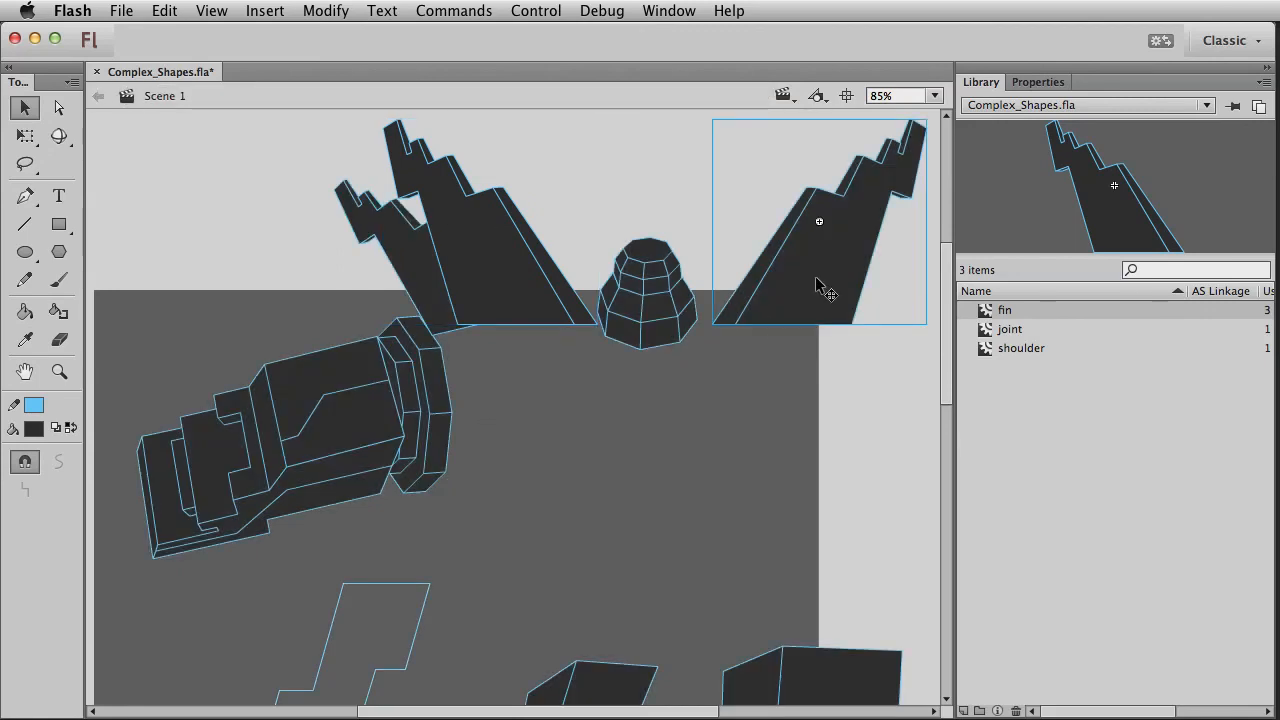
{"action": "left_click", "coordinate": [809, 359]}
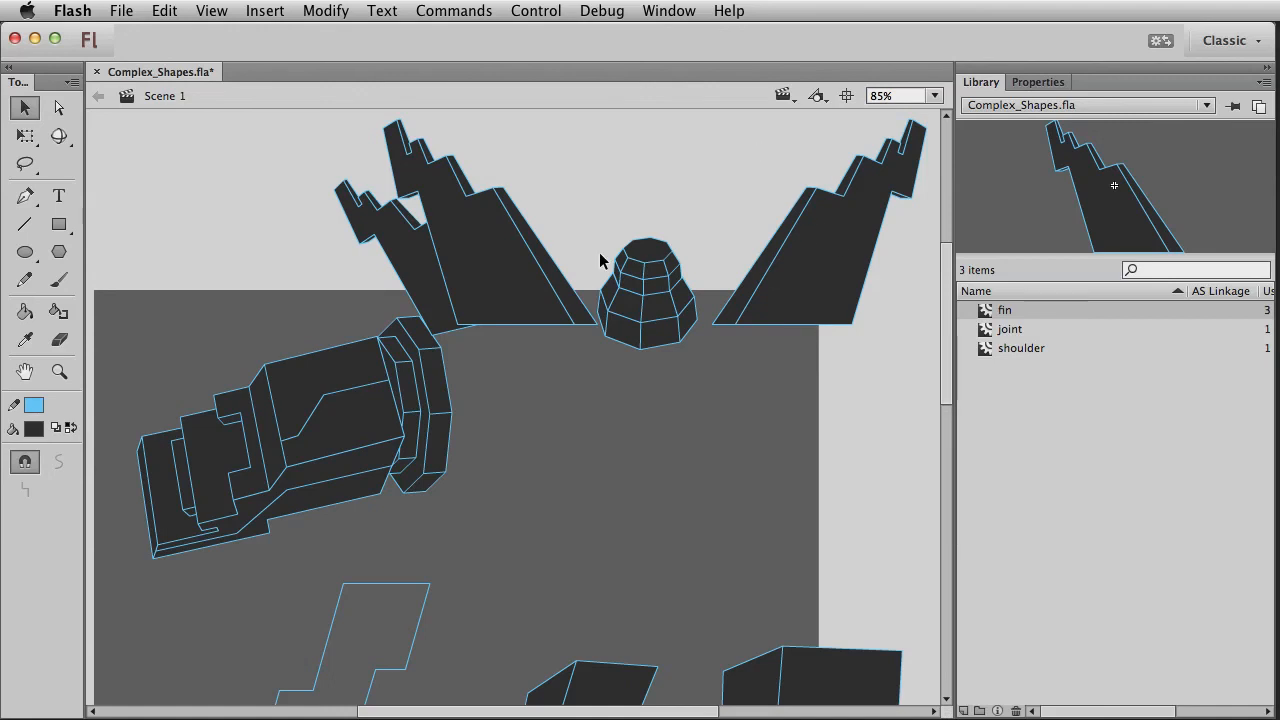
Step: Duplicate the mirrored fin's symbol as a separate symbol named fin2
{"action": "left_click", "coordinate": [776, 287]}
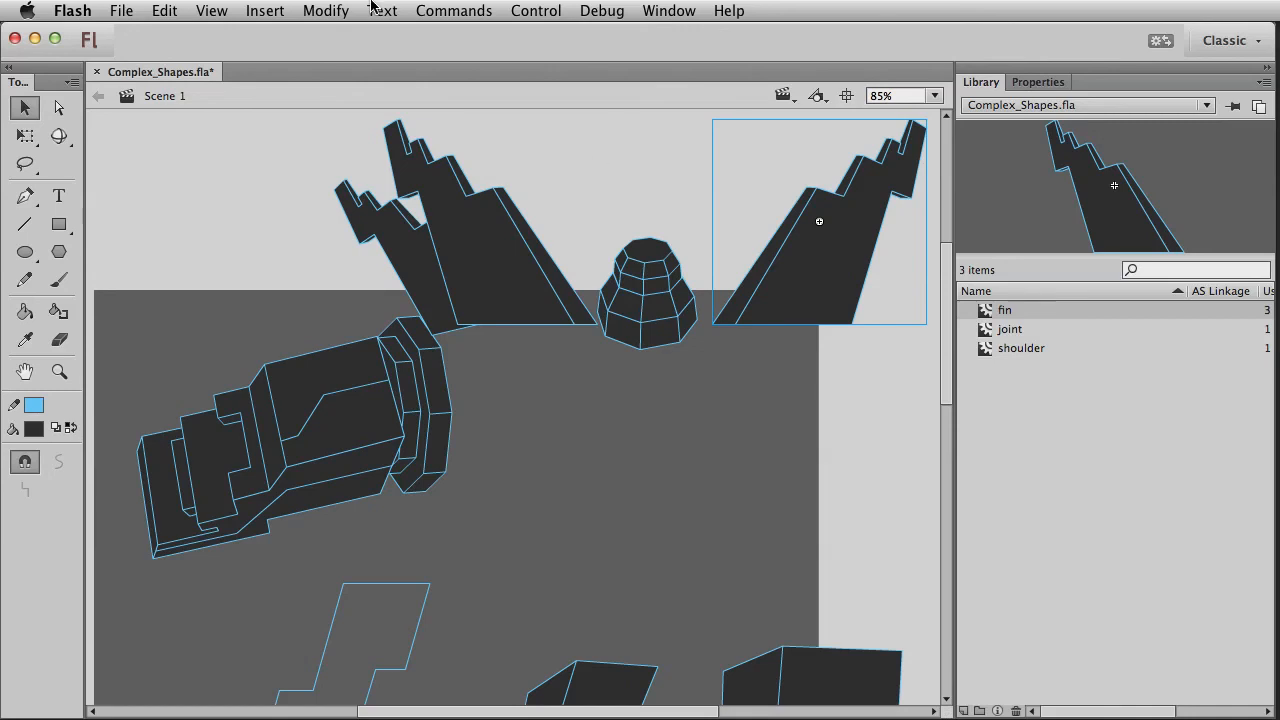
{"action": "left_click", "coordinate": [860, 606]}
{"action": "left_click", "coordinate": [334, 8]}
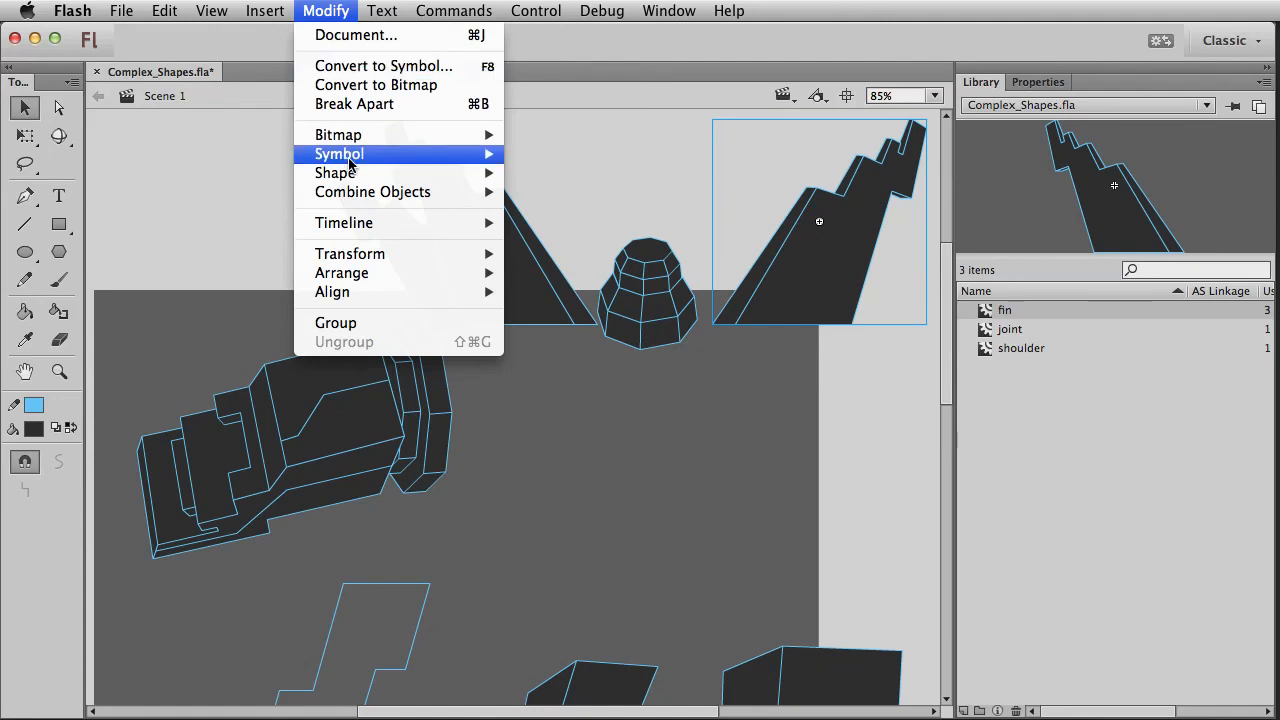
{"action": "mouse_move", "coordinate": [352, 256]}
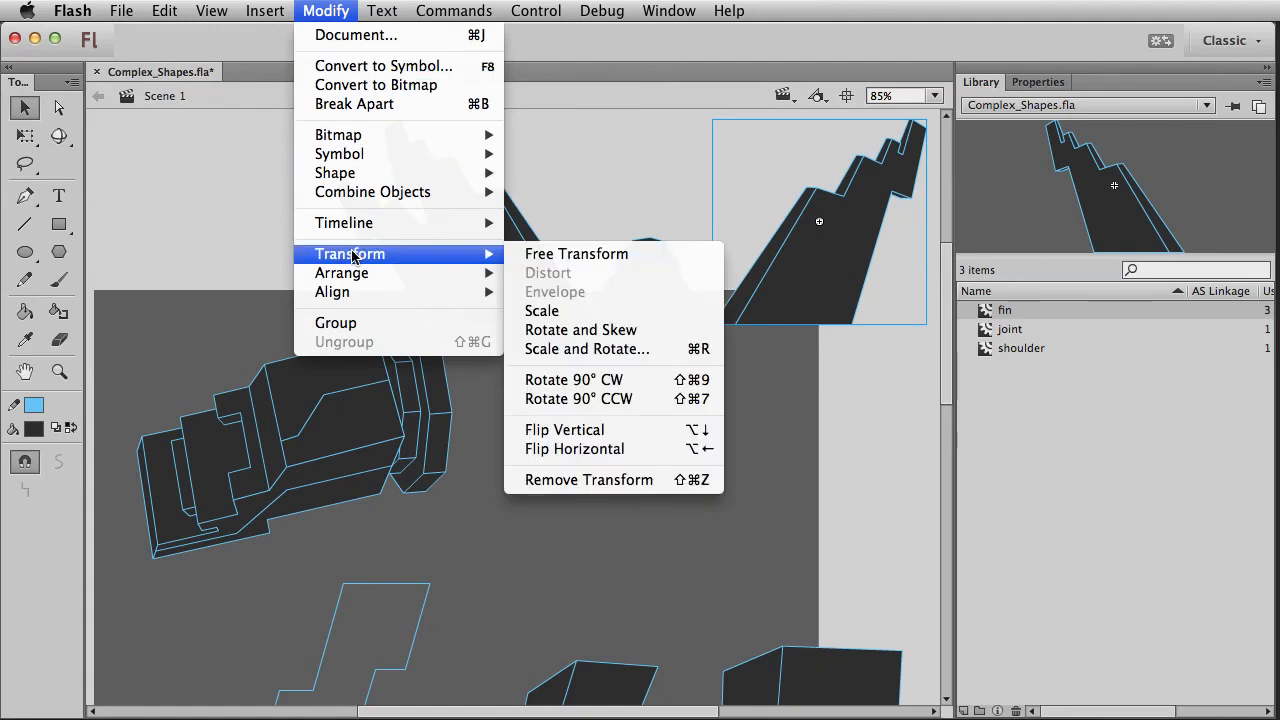
{"action": "mouse_move", "coordinate": [446, 158]}
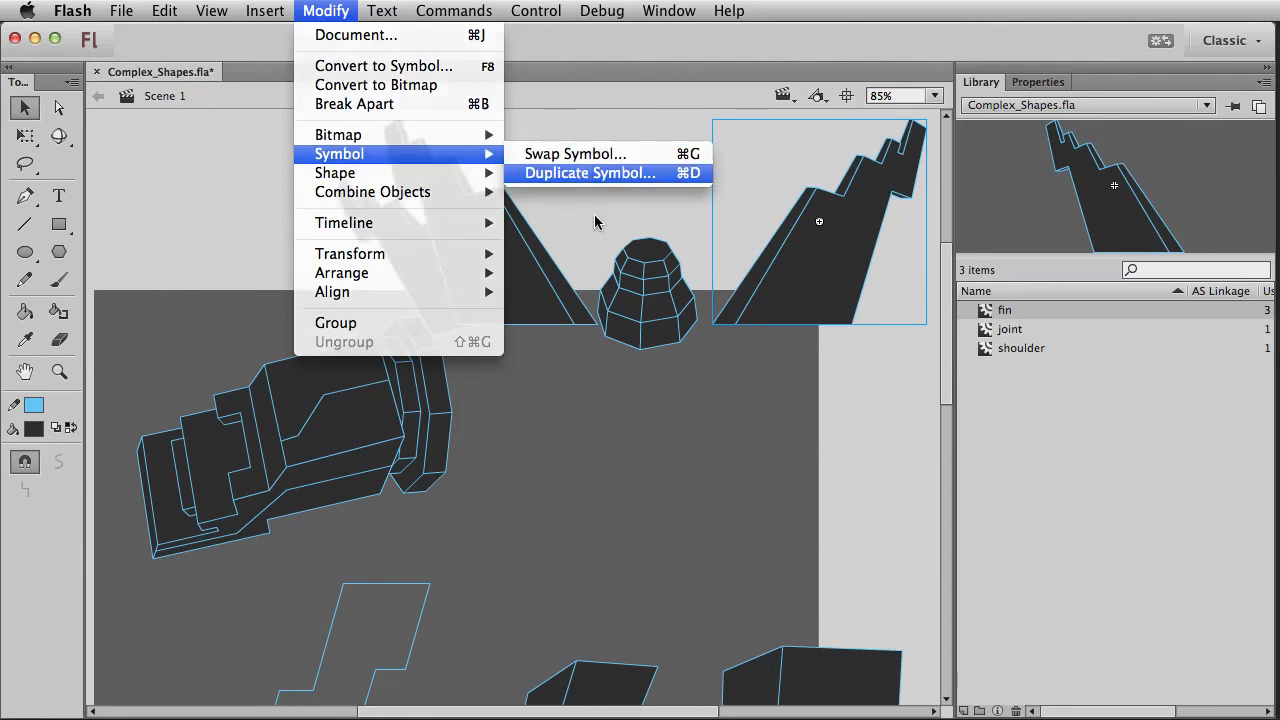
{"action": "left_click", "coordinate": [579, 173]}
{"action": "key", "text": "Right"}
{"action": "key", "text": "BackSpace"}
{"action": "key", "text": "BackSpace"}
{"action": "key", "text": "BackSpace"}
{"action": "key", "text": "BackSpace"}
{"action": "type", "text": "2"}
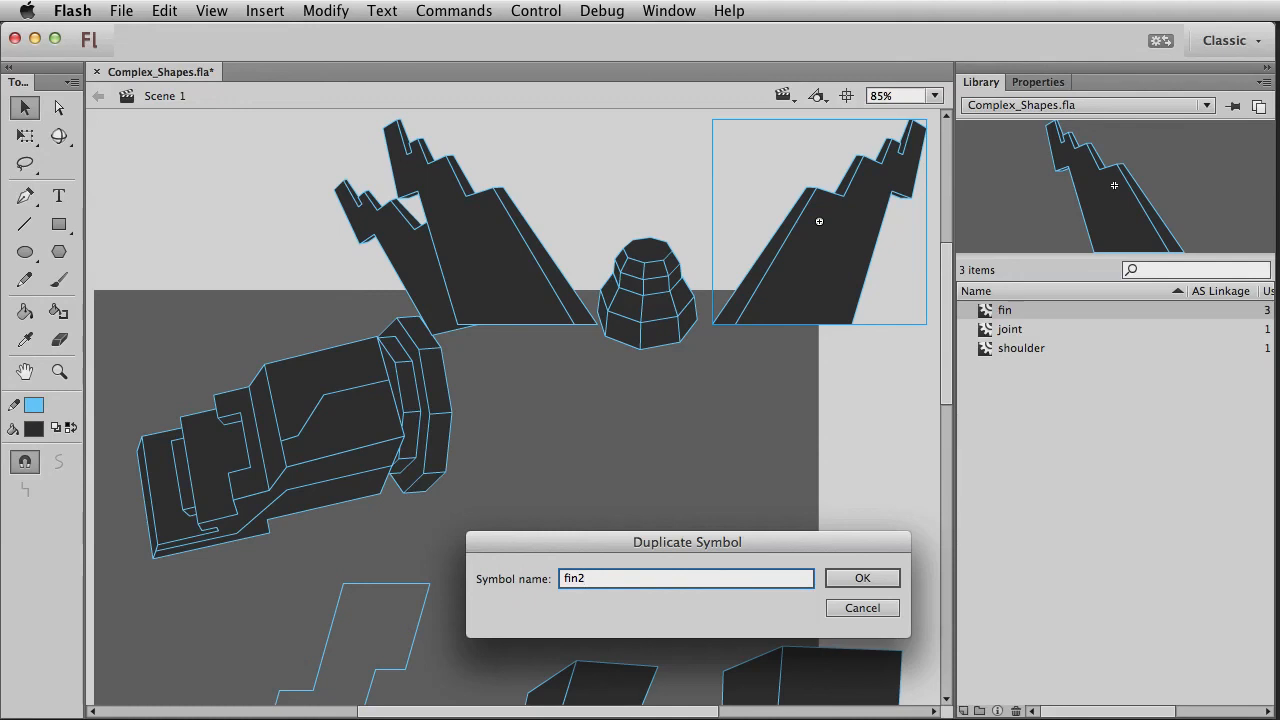
{"action": "key", "text": "Return"}
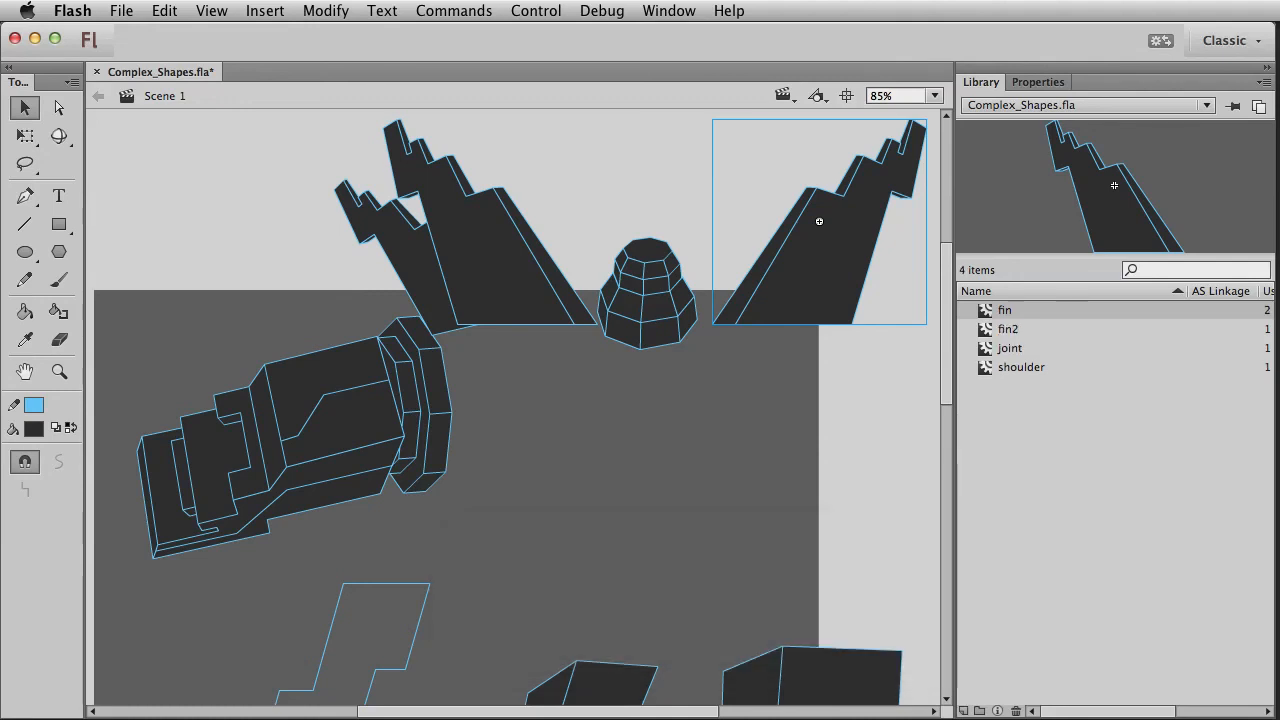
Step: Try extending the lower outer corner inside the fin symbol, and move the small fin away from the large one to compare
{"action": "left_click", "coordinate": [482, 284]}
{"action": "double_click", "coordinate": [491, 281]}
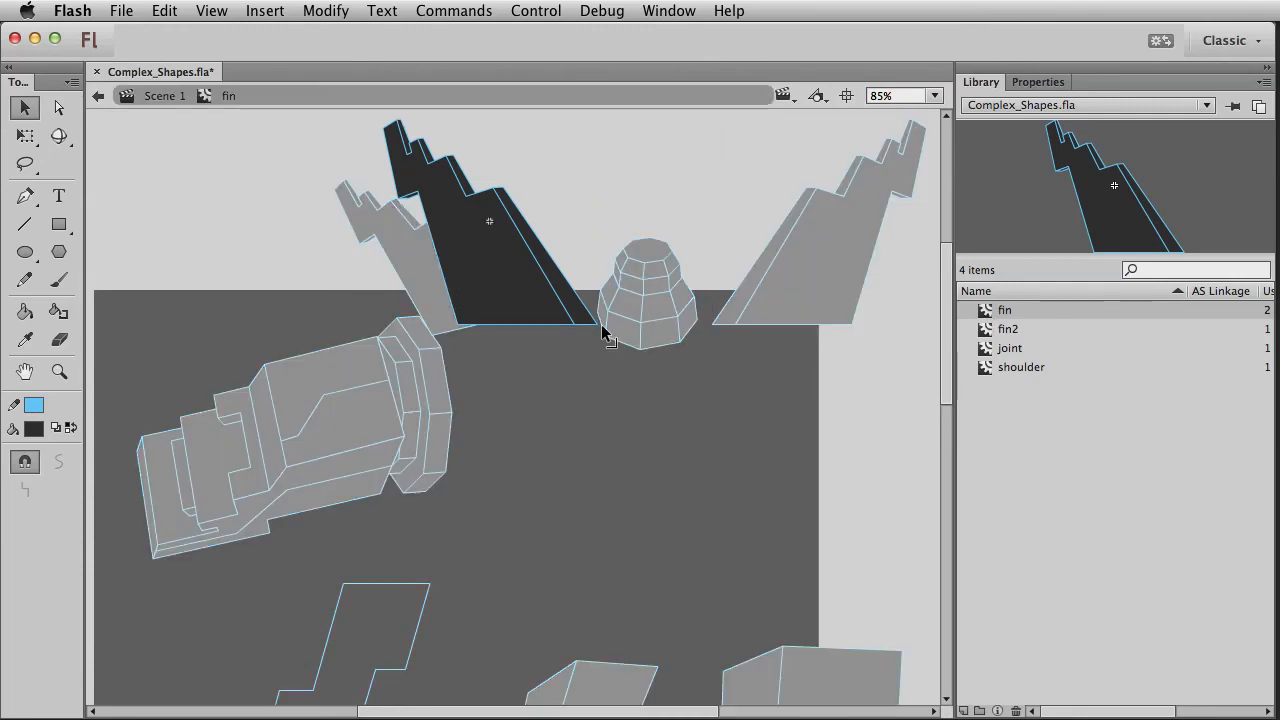
{"action": "left_click_drag", "start_coordinate": [602, 327], "coordinate": [620, 324]}
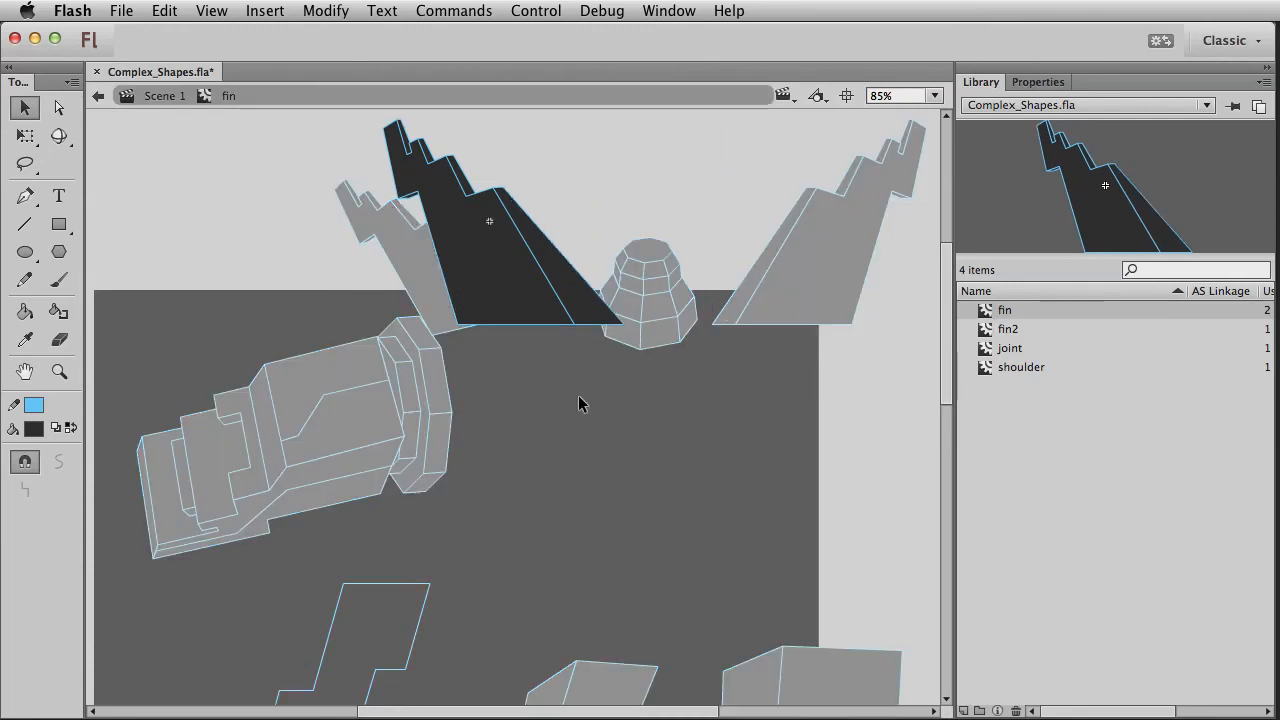
{"action": "double_click", "coordinate": [783, 258]}
{"action": "left_click", "coordinate": [416, 250]}
{"action": "left_click_drag", "start_coordinate": [406, 264], "coordinate": [265, 247]}
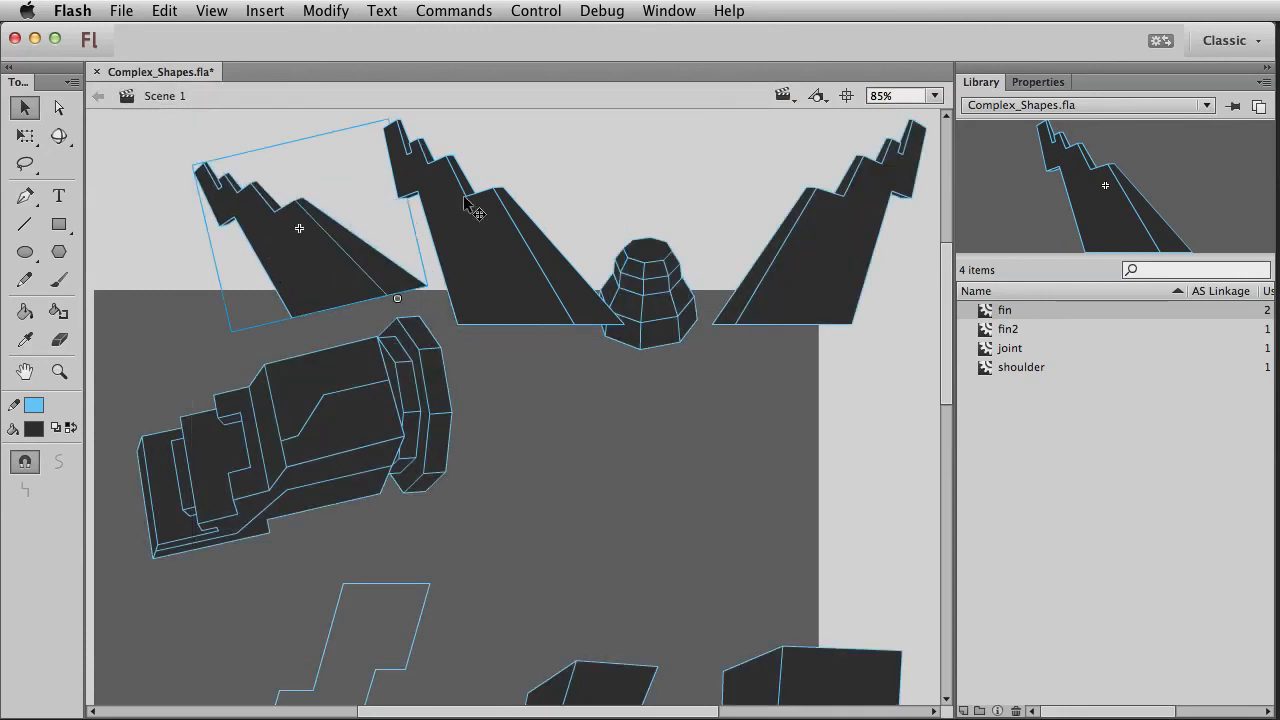
{"action": "left_click", "coordinate": [549, 258]}
{"action": "left_click", "coordinate": [343, 253]}
Step: Undo the small fin's move and the corner edit inside the fin symbol
{"action": "key", "text": "super+z"}
{"action": "key", "text": "super+z"}
{"action": "key", "text": "super+z"}
{"action": "key", "text": "super+z"}
{"action": "key", "text": "super+z"}
{"action": "key", "text": "super+z"}
{"action": "key", "text": "super+z"}
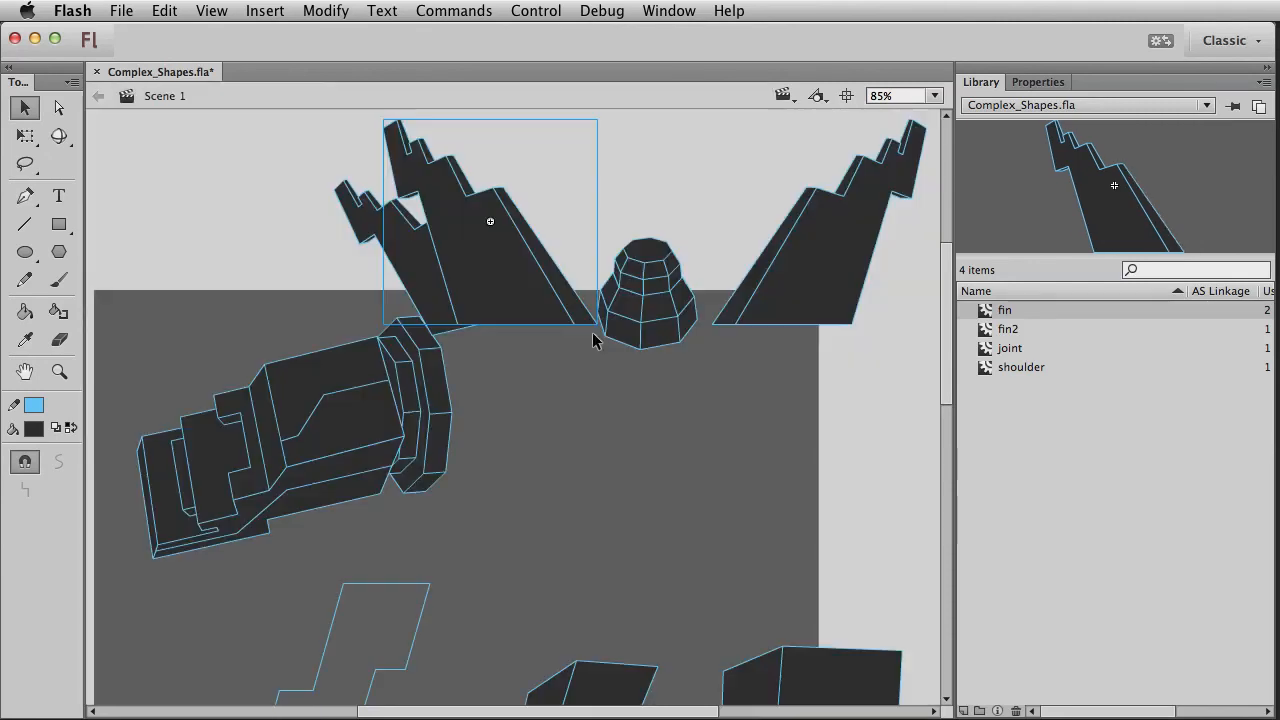
{"action": "left_click", "coordinate": [565, 484]}
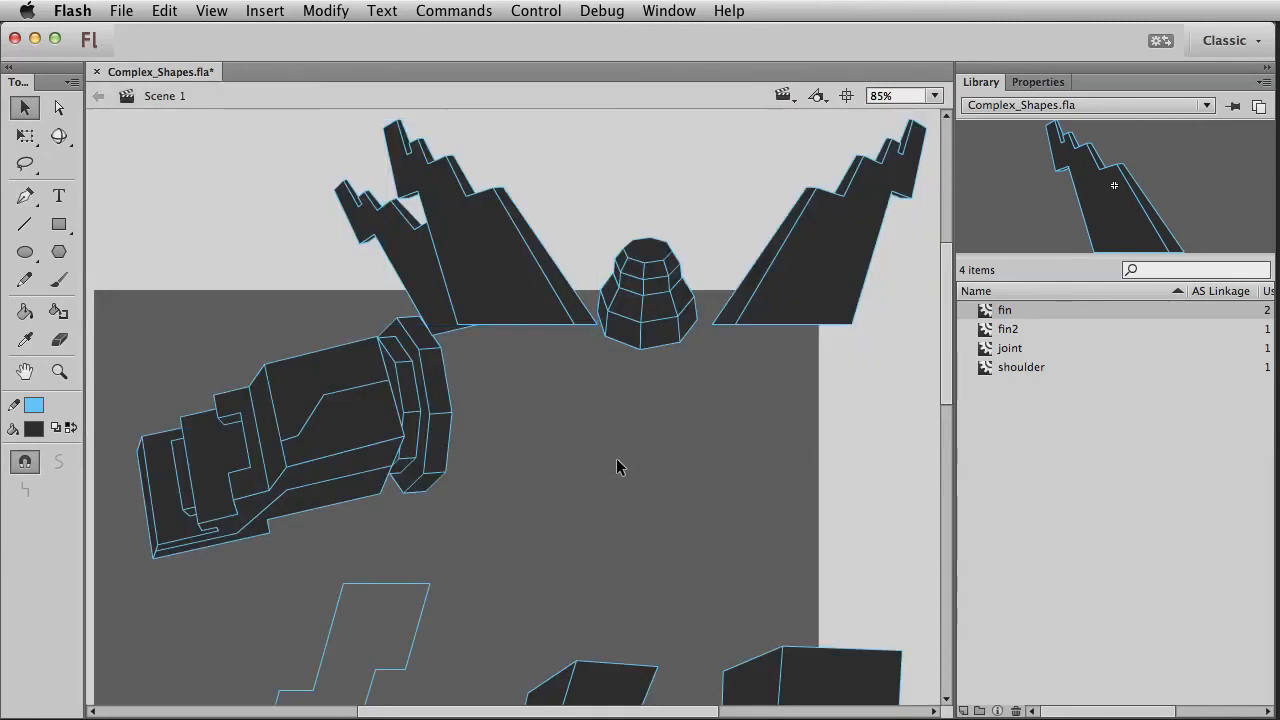
{"action": "left_click", "coordinate": [804, 318]}
{"action": "left_click", "coordinate": [498, 287]}
{"action": "left_click", "coordinate": [362, 240]}
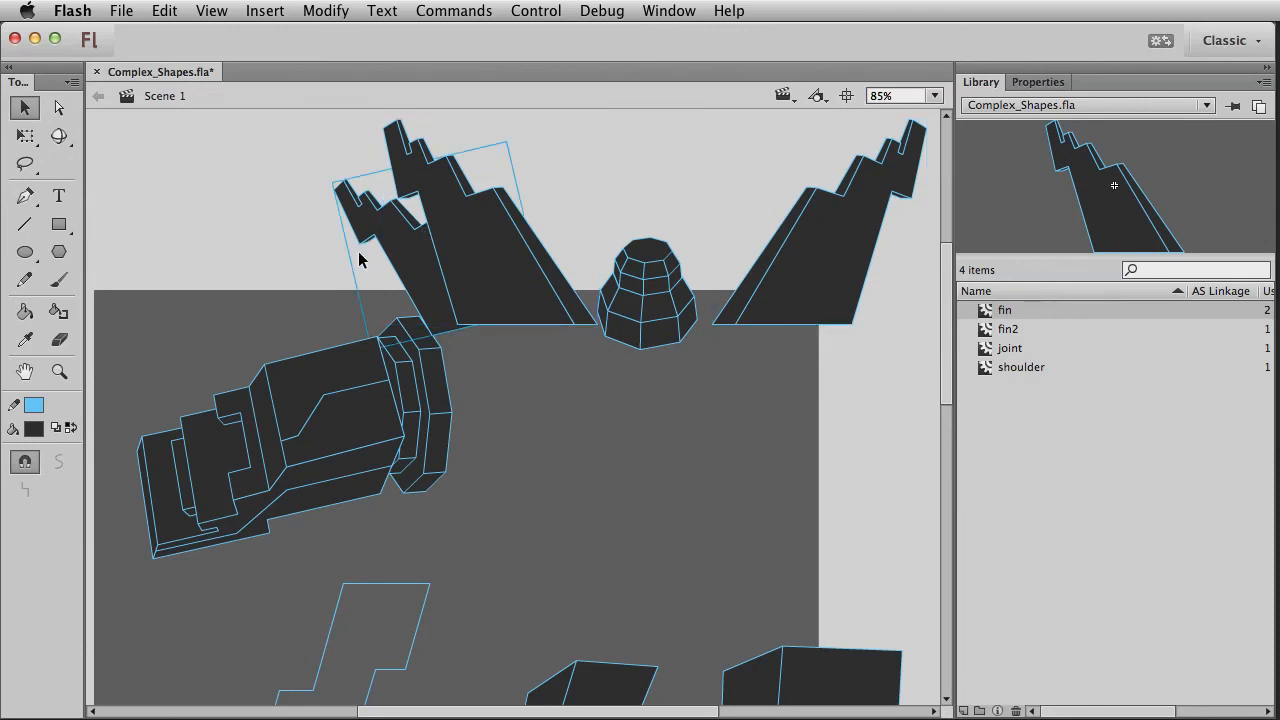
{"action": "left_click", "coordinate": [528, 456]}
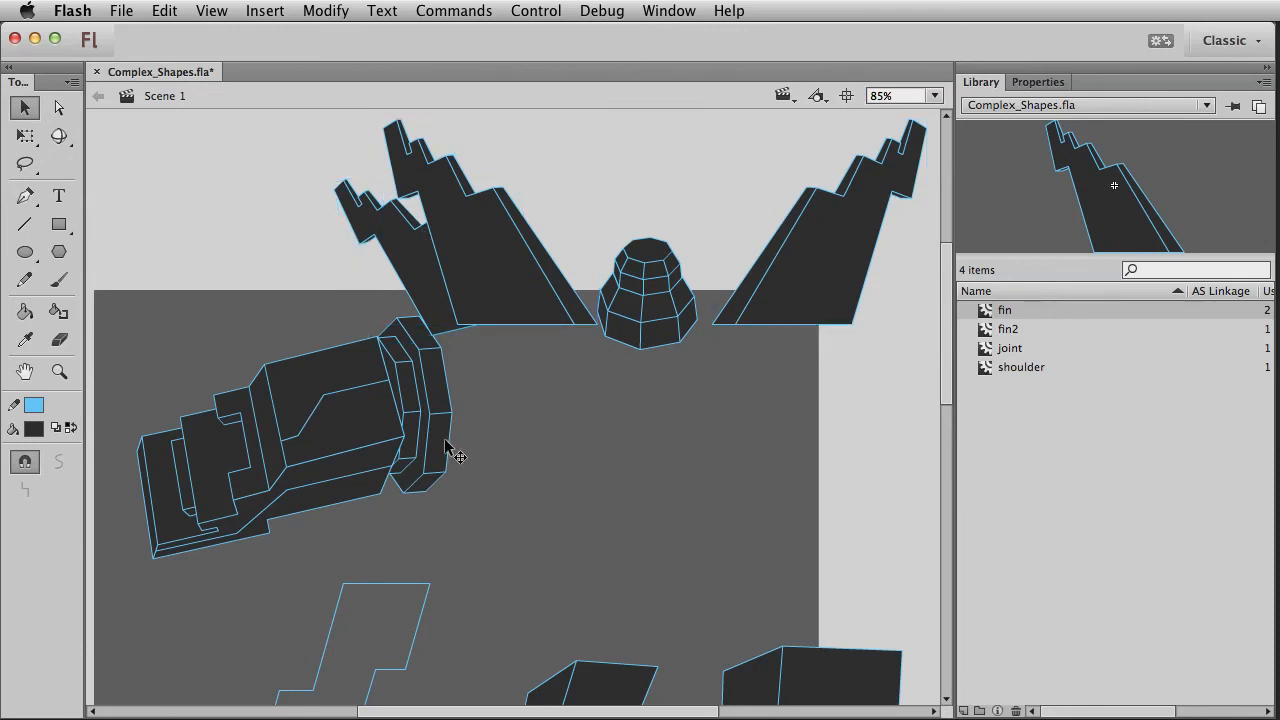
Step: Select the shoulder and joint together and nudge them slightly up and to the right, closer to the fins
{"action": "left_click_drag", "start_coordinate": [544, 562], "coordinate": [89, 318]}
{"action": "left_click", "coordinate": [443, 394], "text": "shift"}
{"action": "key", "text": "Delete"}
{"action": "left_click", "coordinate": [464, 248]}
{"action": "key", "text": "super+z"}
{"action": "key", "text": "shift+Right"}
{"action": "key", "text": "shift+Up"}
{"action": "key", "text": "Down"}
{"action": "key", "text": "Down"}
{"action": "left_click", "coordinate": [670, 390]}
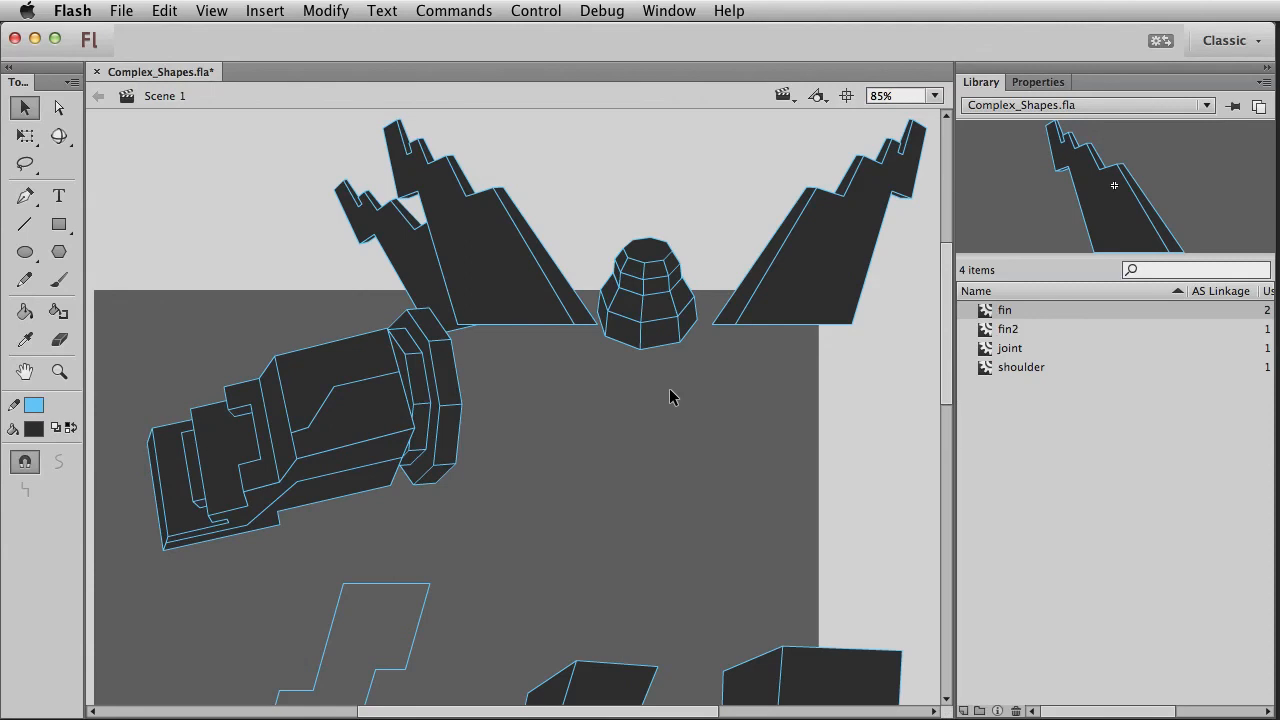
Step: Scale the small rear fin down further and shift it outward so it shows between the large fin and the joint
{"action": "left_click", "coordinate": [475, 230]}
{"action": "key", "text": "q"}
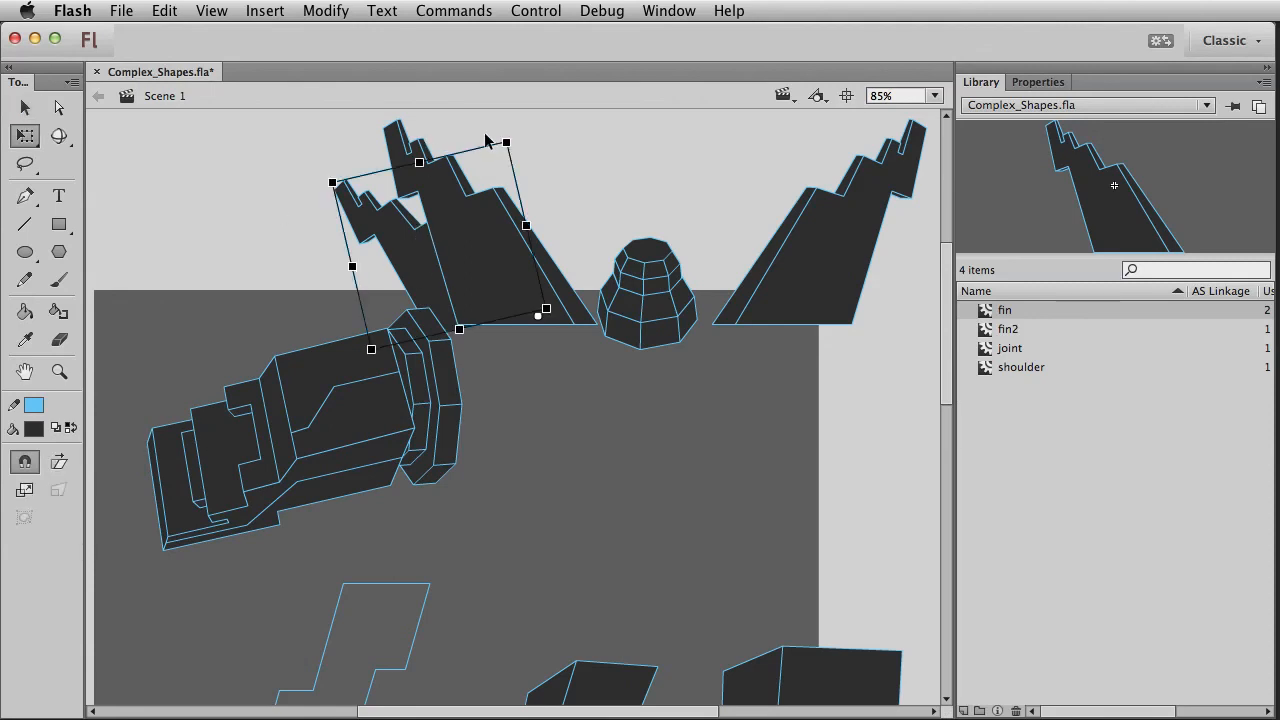
{"action": "left_click_drag", "start_coordinate": [507, 142], "coordinate": [513, 176]}
{"action": "key", "text": "v"}
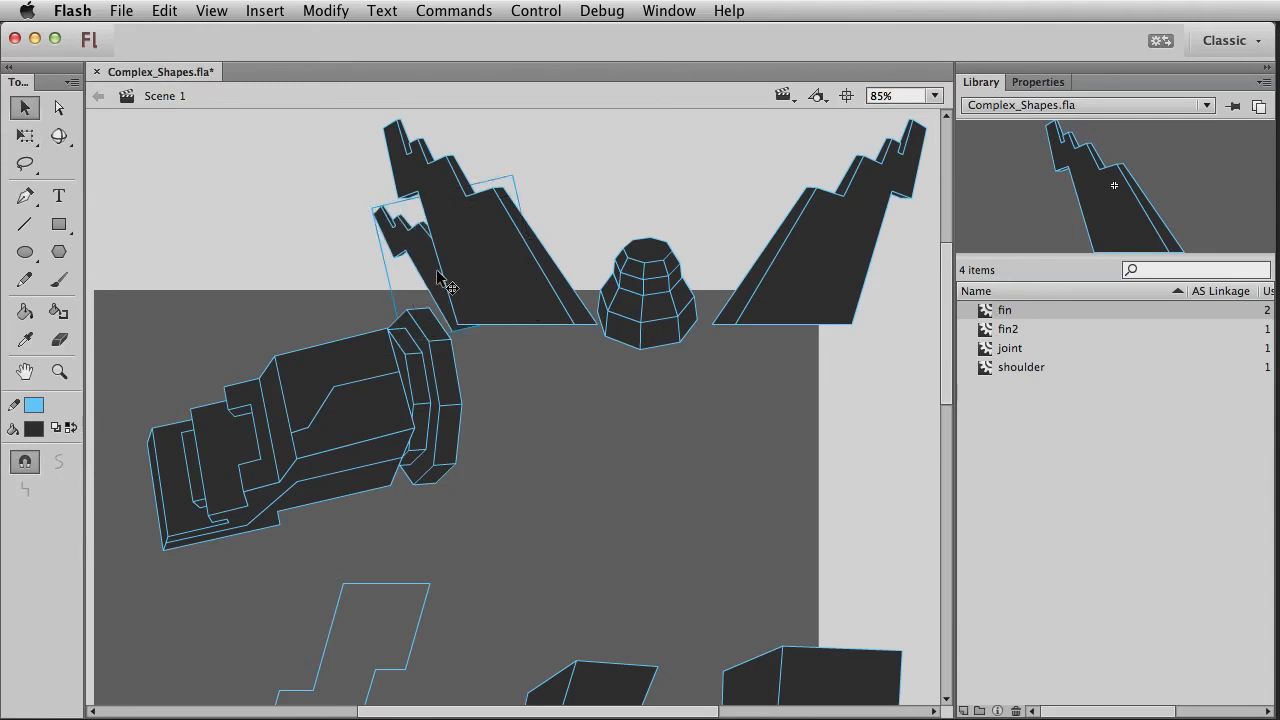
{"action": "left_click_drag", "start_coordinate": [428, 288], "coordinate": [396, 288]}
{"action": "left_click", "coordinate": [544, 410]}
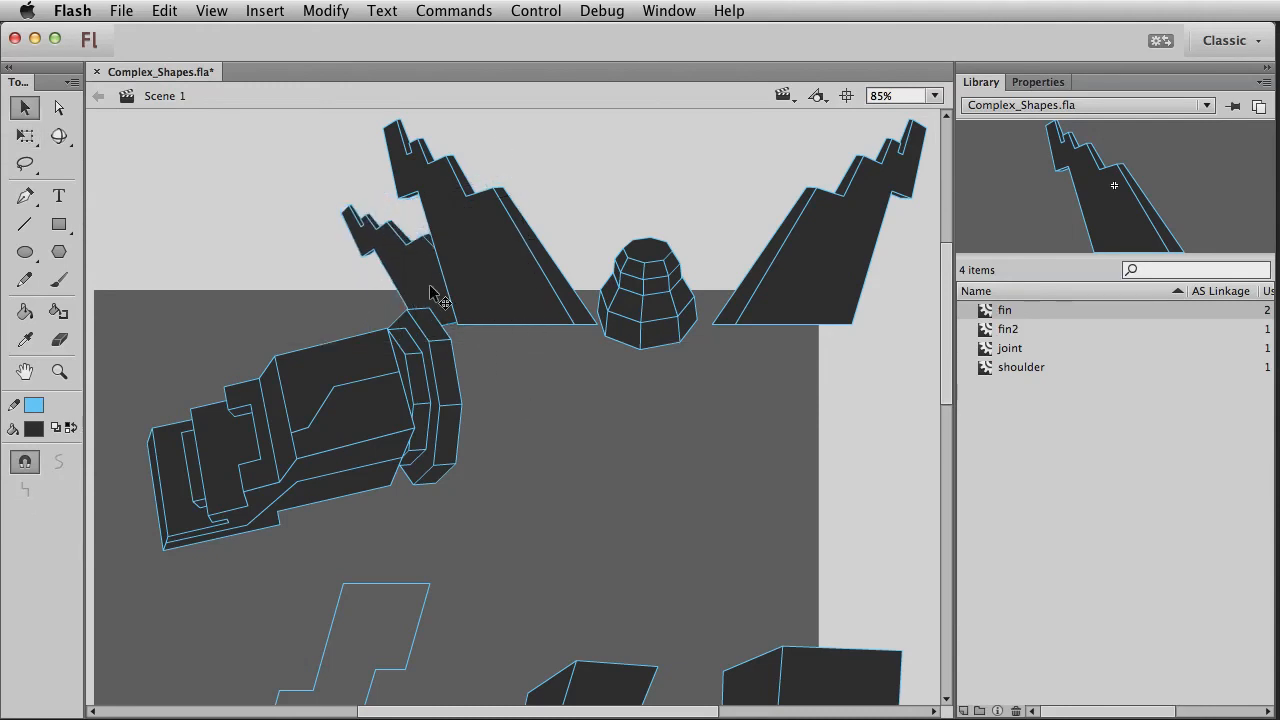
Step: Duplicate the large fin and scale the copy down proportionally around its centre
{"action": "left_click", "coordinate": [466, 294]}
{"action": "key", "text": "super+c"}
{"action": "key", "text": "super+v"}
{"action": "key", "text": "q"}
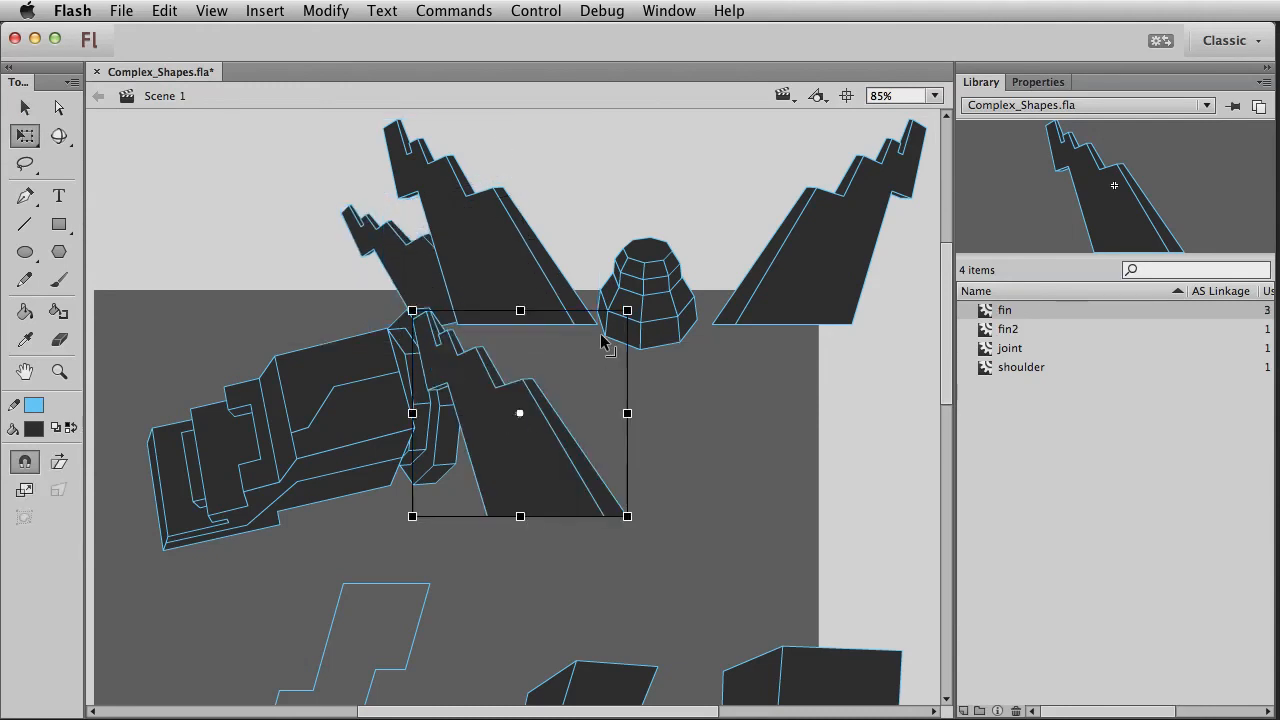
{"action": "left_click_drag", "start_coordinate": [619, 316], "coordinate": [602, 333]}
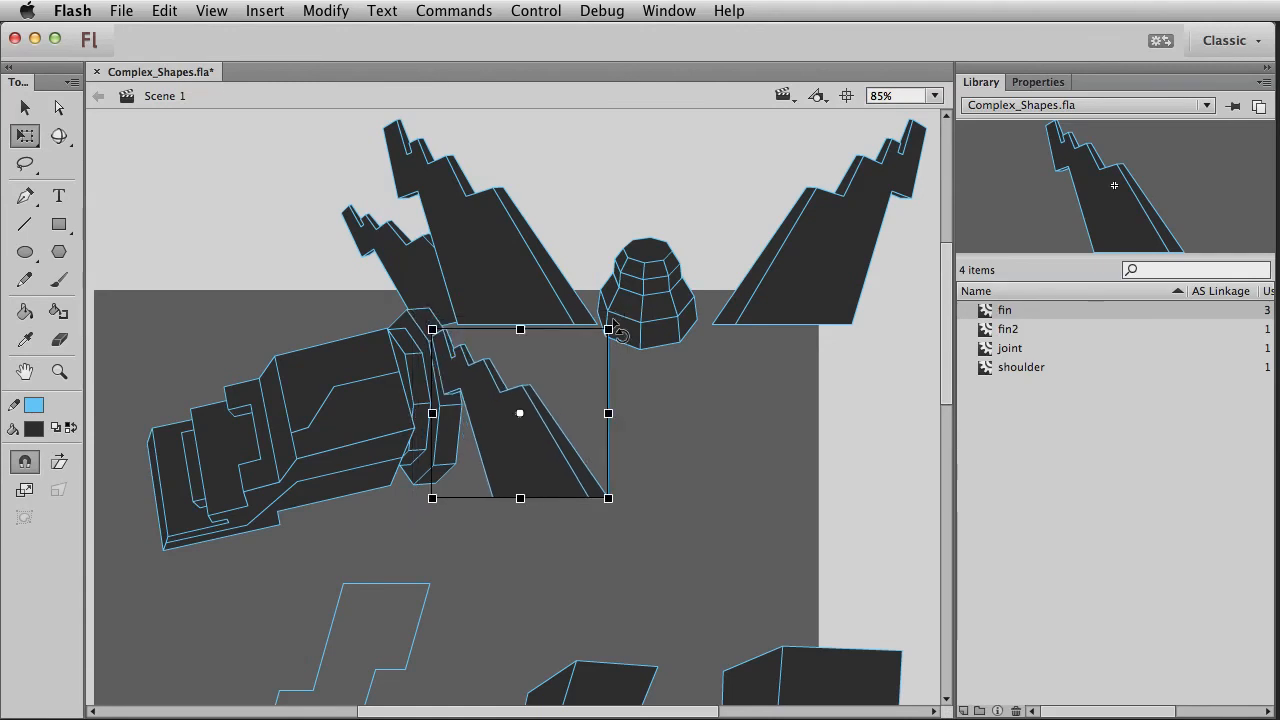
{"action": "key", "text": "v"}
Step: Place the smaller fin copy in front of the large fin with their bases aligned, and nudge it sideways
{"action": "left_click_drag", "start_coordinate": [565, 456], "coordinate": [541, 285]}
{"action": "left_click", "coordinate": [543, 434]}
{"action": "left_click", "coordinate": [468, 218]}
{"action": "left_click", "coordinate": [519, 393]}
{"action": "left_click", "coordinate": [448, 262]}
{"action": "key", "text": "shift+Left"}
{"action": "key", "text": "Right"}
{"action": "key", "text": "Right"}
Step: Duplicate the two overlapping fins together and move the copies to the empty area below the dome
{"action": "left_click", "coordinate": [515, 220], "text": "shift"}
{"action": "key", "text": "super+c"}
{"action": "key", "text": "super+v"}
{"action": "left_click_drag", "start_coordinate": [646, 489], "coordinate": [369, 380]}
{"action": "left_click_drag", "start_coordinate": [287, 376], "coordinate": [517, 450]}
{"action": "left_click", "coordinate": [734, 426]}
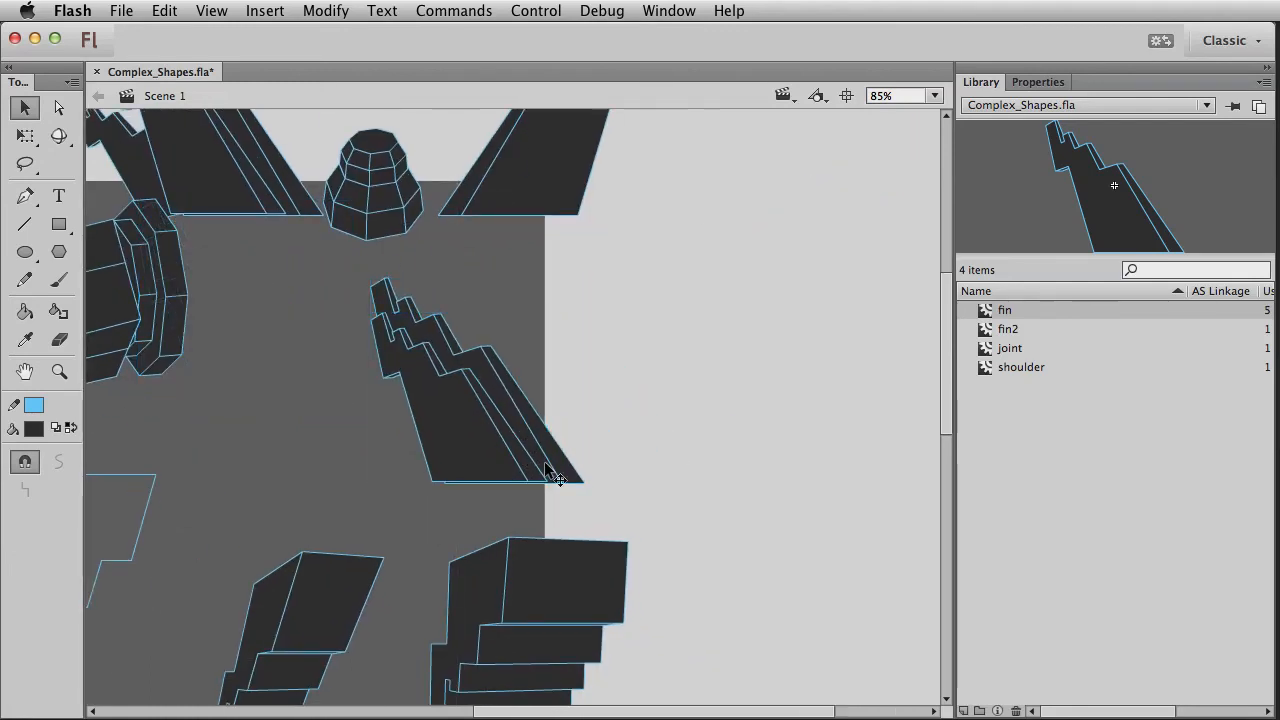
Step: Skew the duplicated front fin's base outward, with its transformation point moved to the fin's upper tip
{"action": "left_click", "coordinate": [429, 423]}
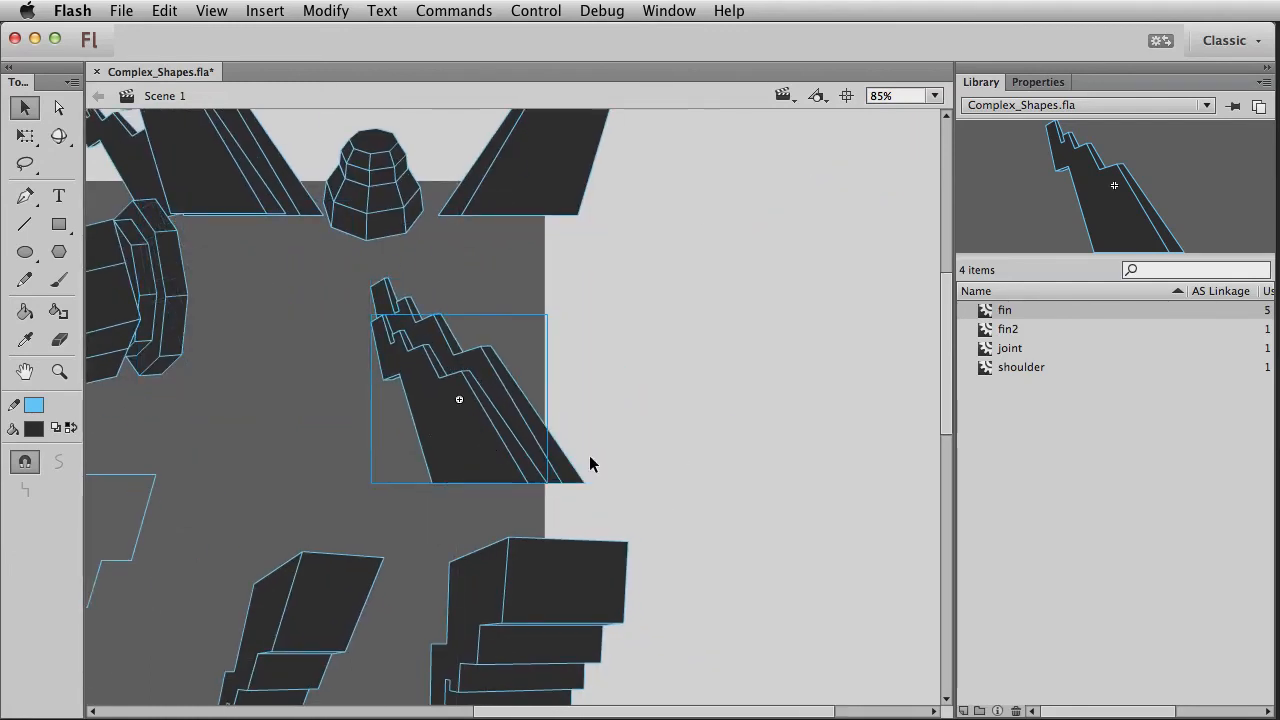
{"action": "key", "text": "q"}
{"action": "left_click_drag", "start_coordinate": [459, 400], "coordinate": [386, 318]}
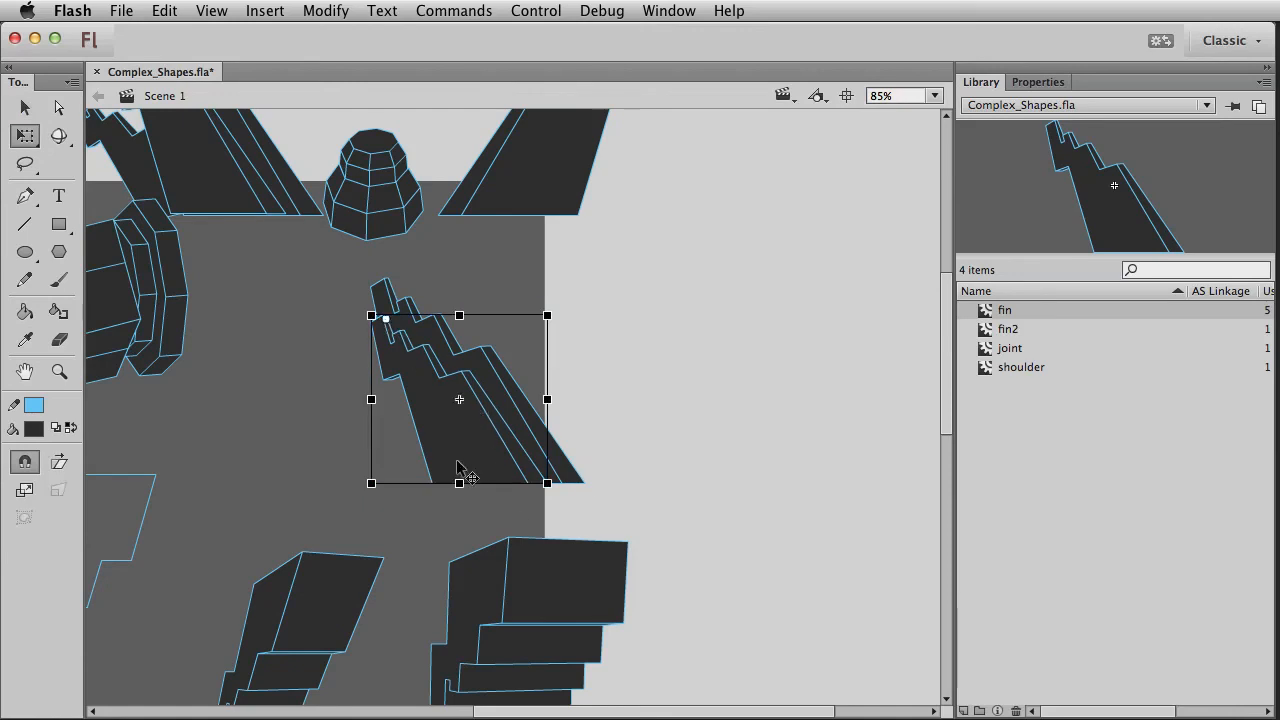
{"action": "left_click_drag", "start_coordinate": [466, 484], "coordinate": [443, 484]}
{"action": "key", "text": "v"}
{"action": "left_click", "coordinate": [495, 490]}
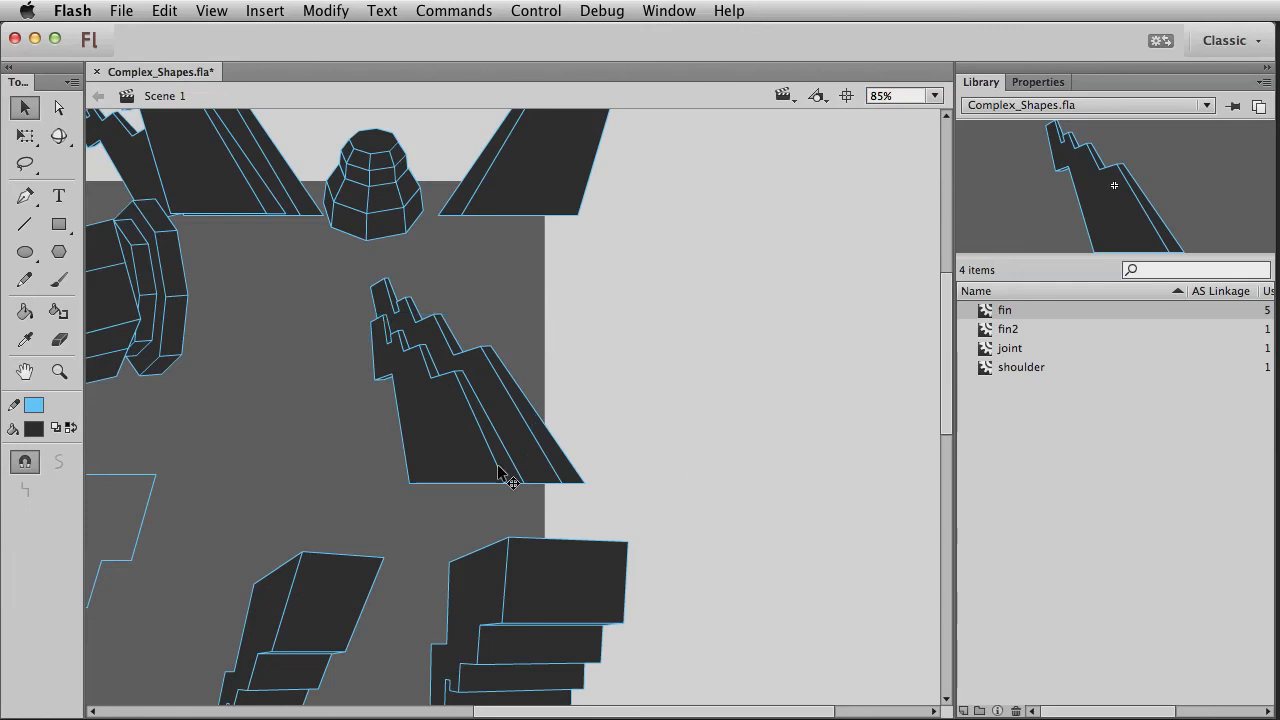
Step: Enlarge the skewed front fin slightly from its upper outer corner, anchored at its lower inner corner
{"action": "left_click", "coordinate": [477, 471]}
{"action": "key", "text": "q"}
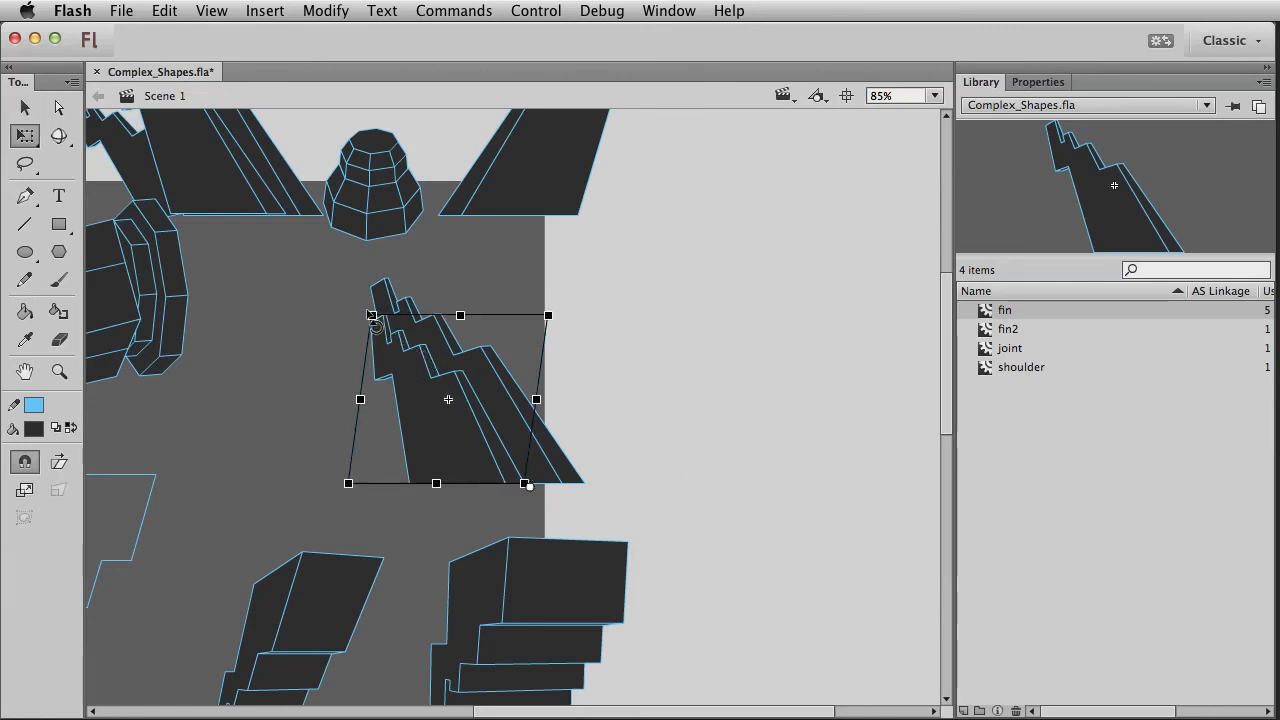
{"action": "left_click_drag", "start_coordinate": [357, 303], "coordinate": [348, 297]}
{"action": "key", "text": "v"}
Step: Select both duplicated fins and break them apart into editable shapes
{"action": "left_click_drag", "start_coordinate": [664, 510], "coordinate": [284, 246]}
{"action": "left_click", "coordinate": [326, 10]}
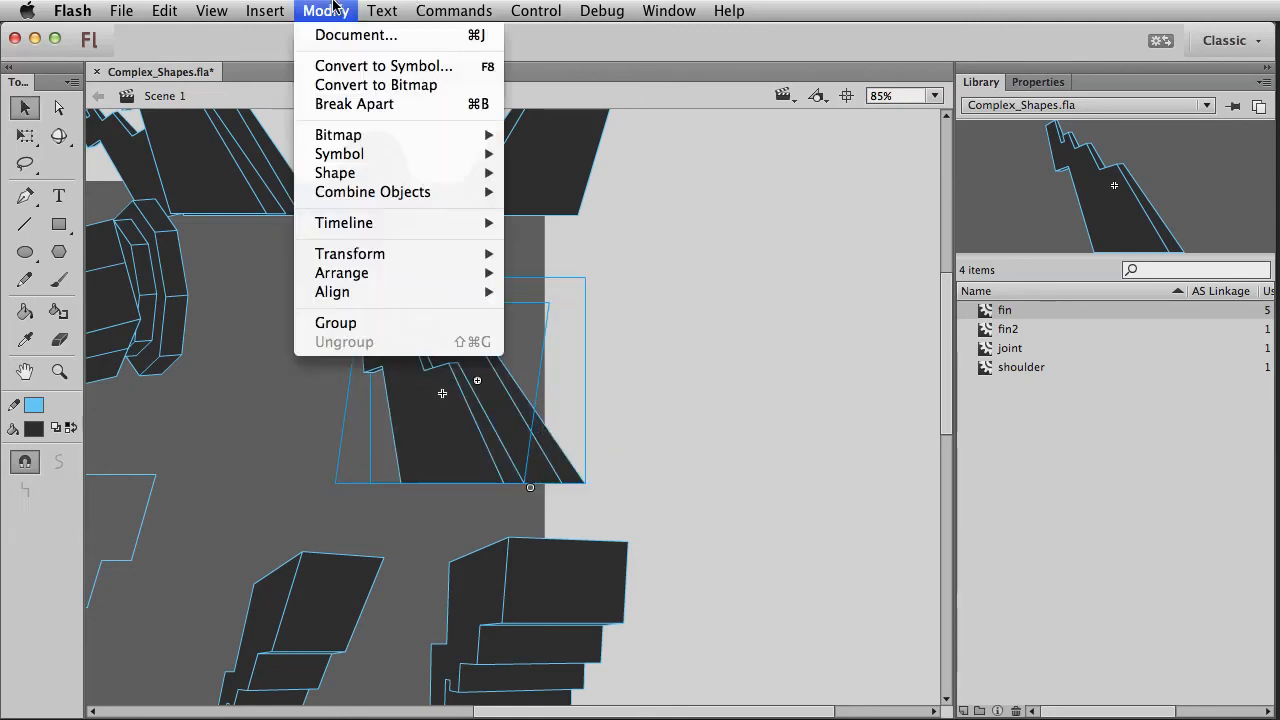
{"action": "left_click", "coordinate": [339, 104]}
{"action": "left_click", "coordinate": [644, 432]}
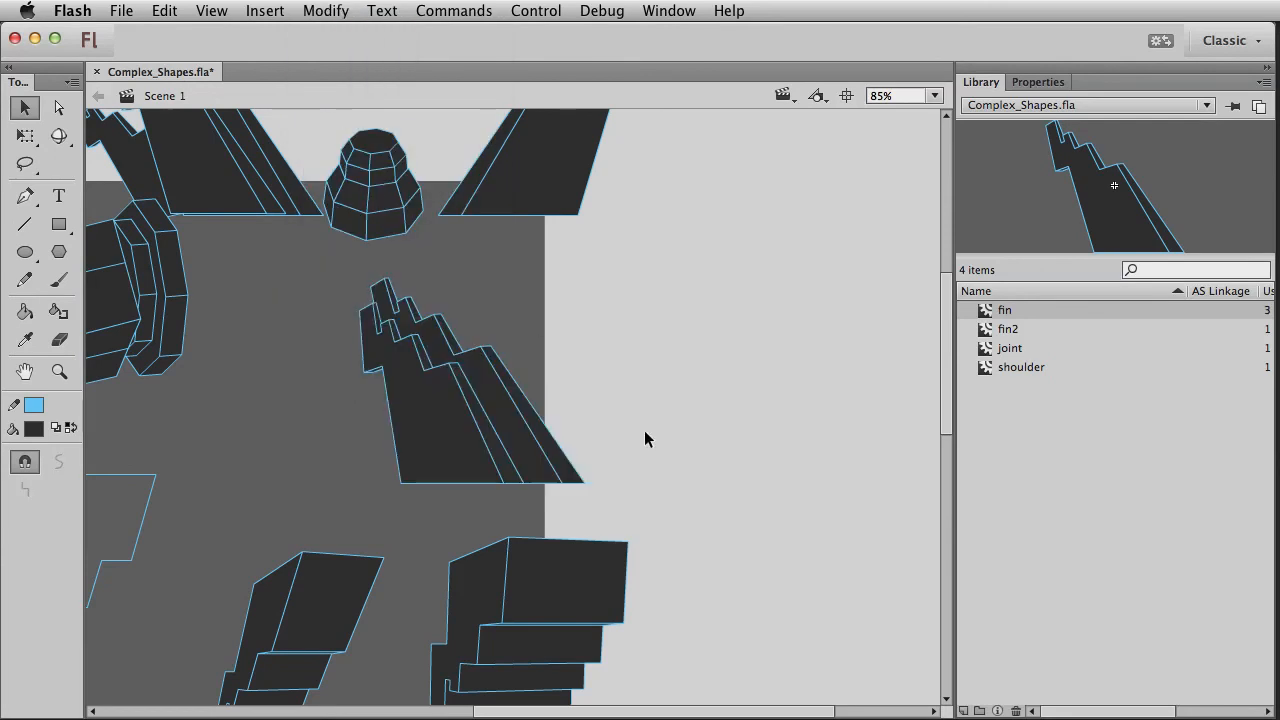
Step: Snap the upper and lower corners of the front fin's long sloping edge onto the back fin's matching corners
{"action": "left_click", "coordinate": [526, 447]}
{"action": "left_click", "coordinate": [465, 371]}
{"action": "left_click", "coordinate": [420, 419]}
{"action": "left_click", "coordinate": [475, 499]}
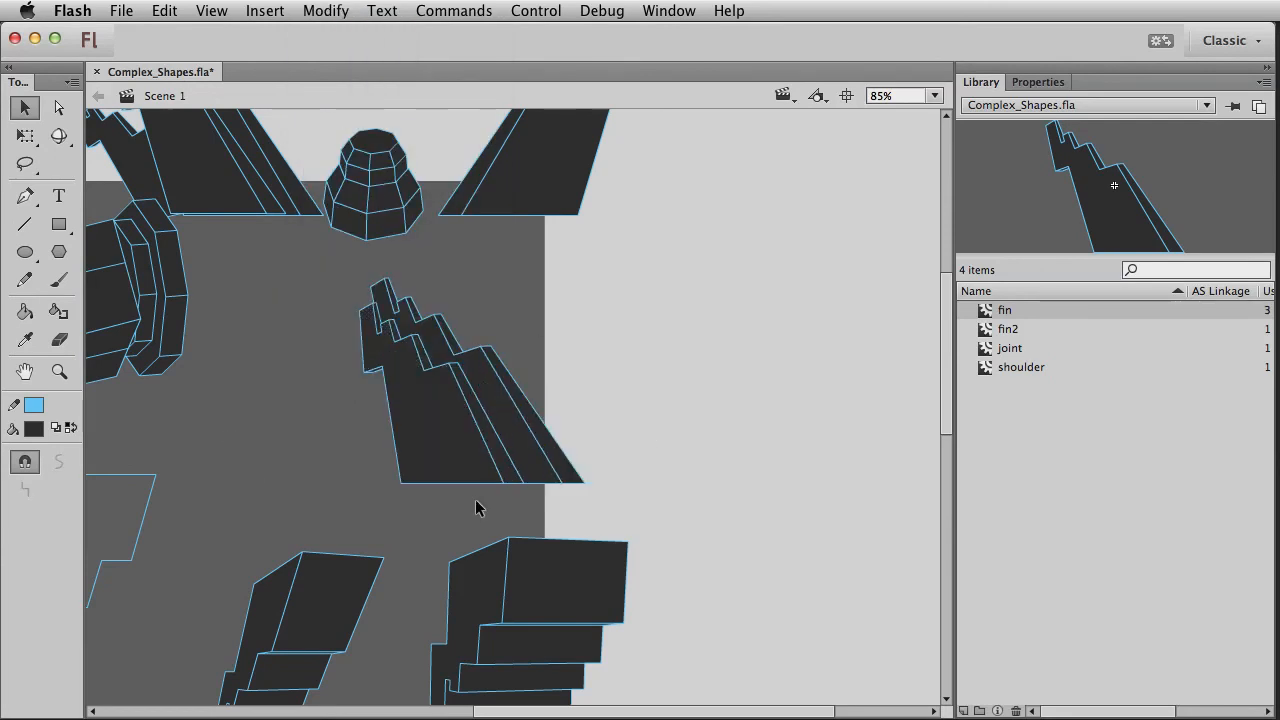
{"action": "left_click", "coordinate": [59, 371]}
{"action": "left_click_drag", "start_coordinate": [296, 243], "coordinate": [626, 517]}
{"action": "key", "text": "v"}
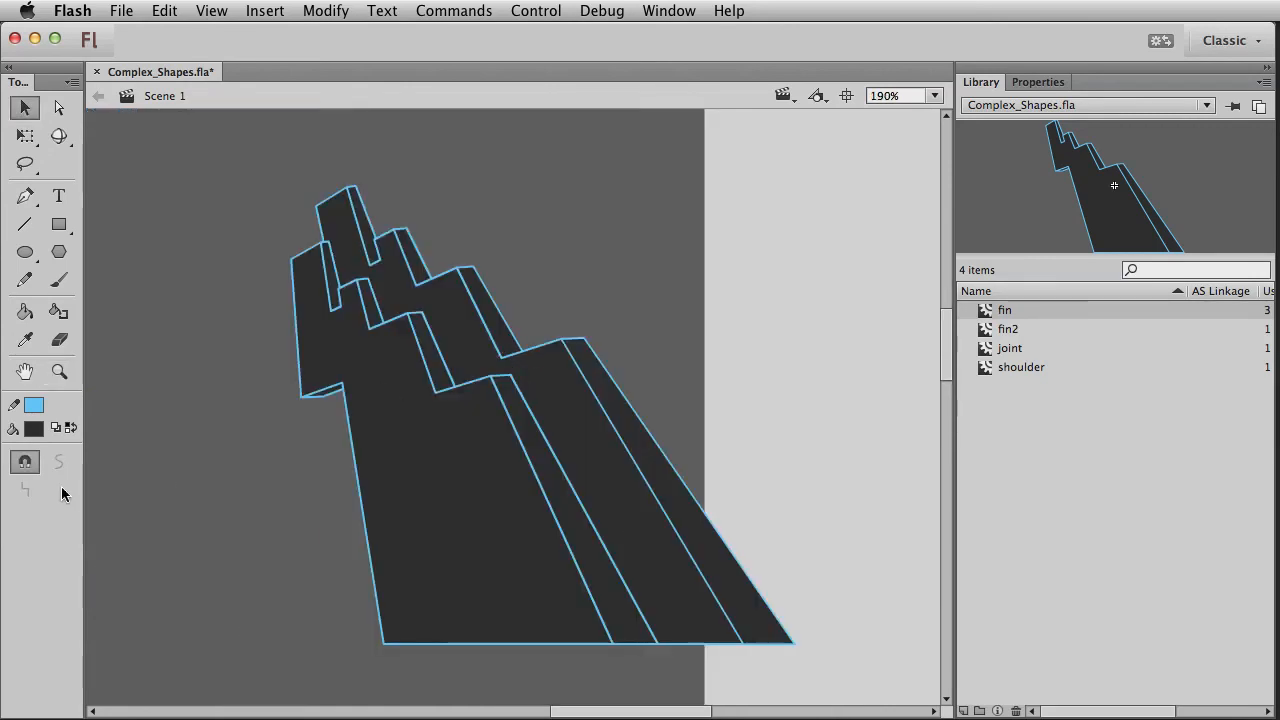
{"action": "left_click_drag", "start_coordinate": [508, 378], "coordinate": [565, 347]}
{"action": "left_click_drag", "start_coordinate": [658, 645], "coordinate": [744, 643]}
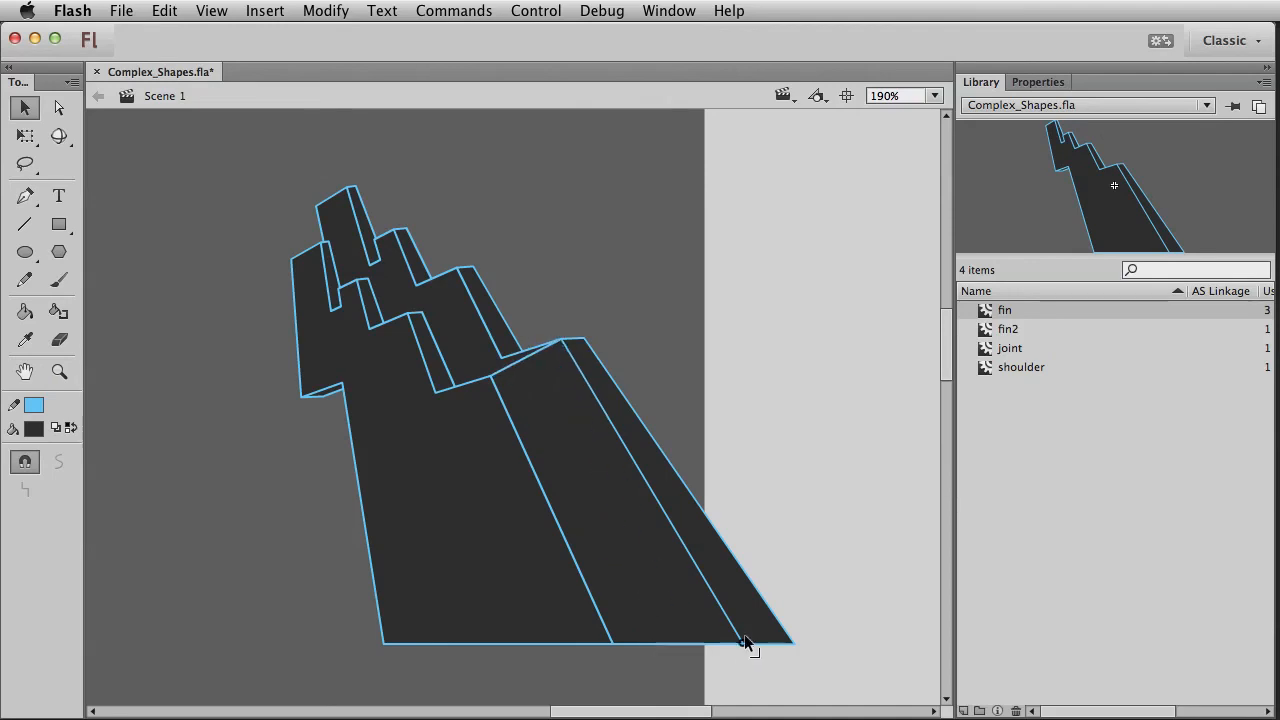
Step: Draw connecting lines between the stepped corners and tips of the front and back fins with the Line tool
{"action": "key", "text": "n"}
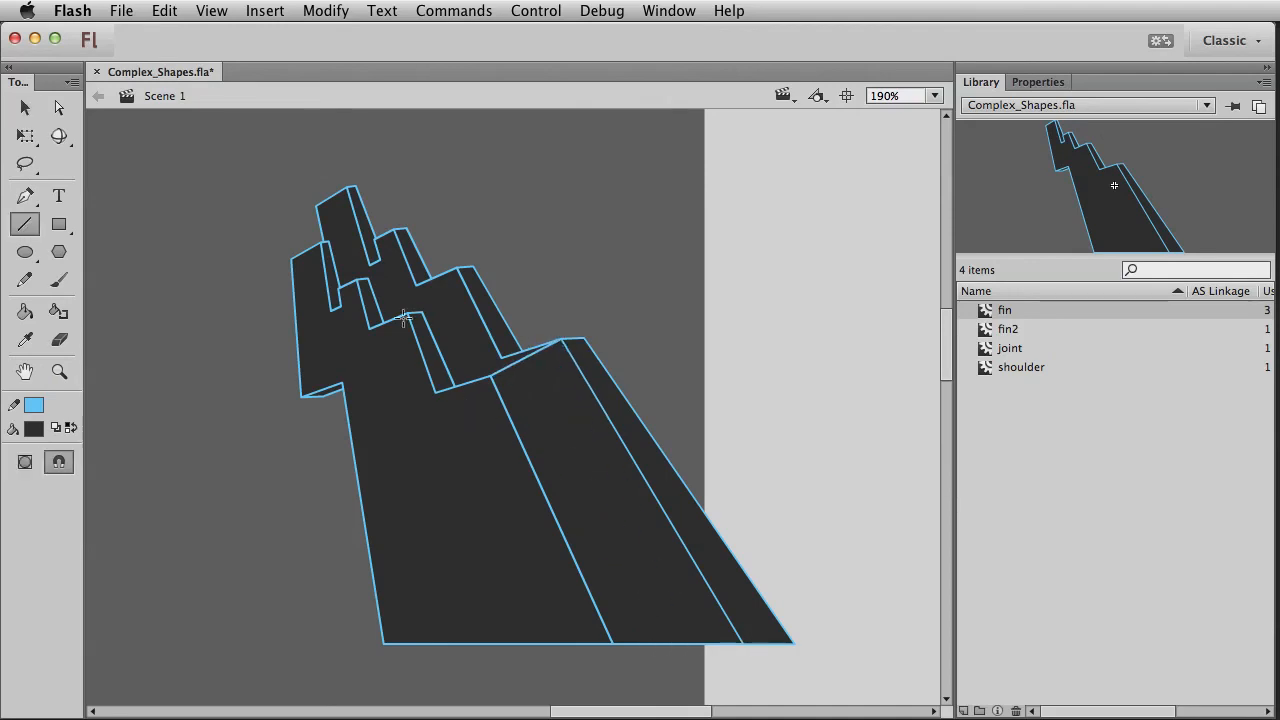
{"action": "left_click_drag", "start_coordinate": [443, 388], "coordinate": [500, 352]}
{"action": "mouse_move", "coordinate": [408, 313]}
{"action": "left_mouse_down"}
{"action": "mouse_move", "coordinate": [470, 264]}
{"action": "mouse_move", "coordinate": [460, 268]}
{"action": "left_mouse_up"}
{"action": "left_click_drag", "start_coordinate": [378, 260], "coordinate": [352, 286]}
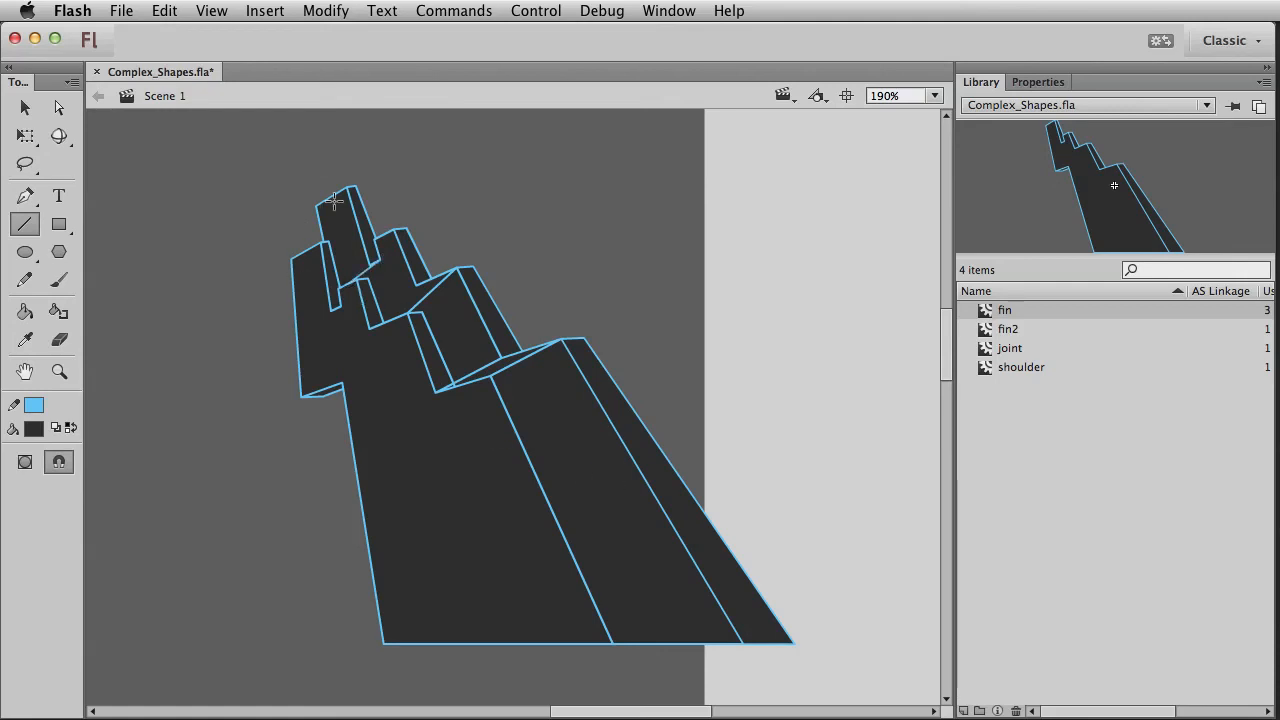
{"action": "mouse_move", "coordinate": [350, 187]}
{"action": "left_mouse_down"}
{"action": "mouse_move", "coordinate": [327, 245]}
{"action": "mouse_move", "coordinate": [309, 234]}
{"action": "mouse_move", "coordinate": [316, 208]}
{"action": "left_mouse_up"}
{"action": "left_click_drag", "start_coordinate": [338, 282], "coordinate": [378, 233]}
{"action": "key", "text": "v"}
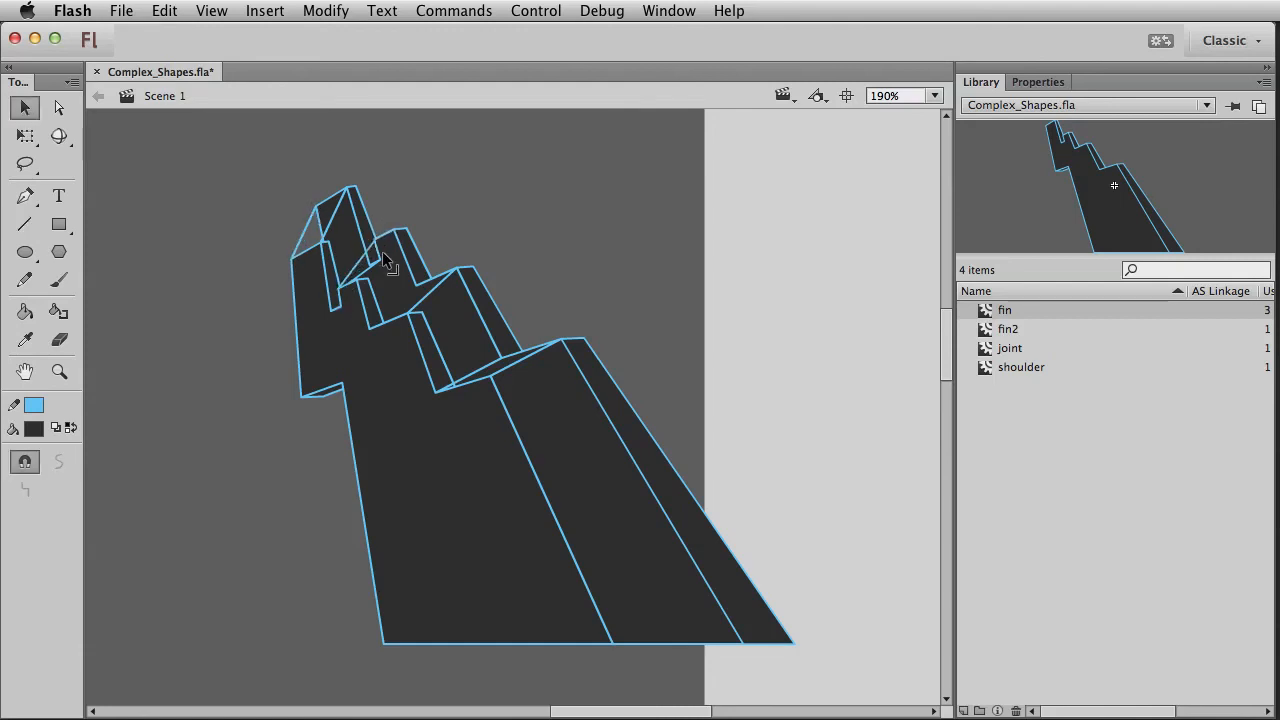
Step: Delete the inner bevel line along the back fin's long sloping side
{"action": "left_click", "coordinate": [60, 371]}
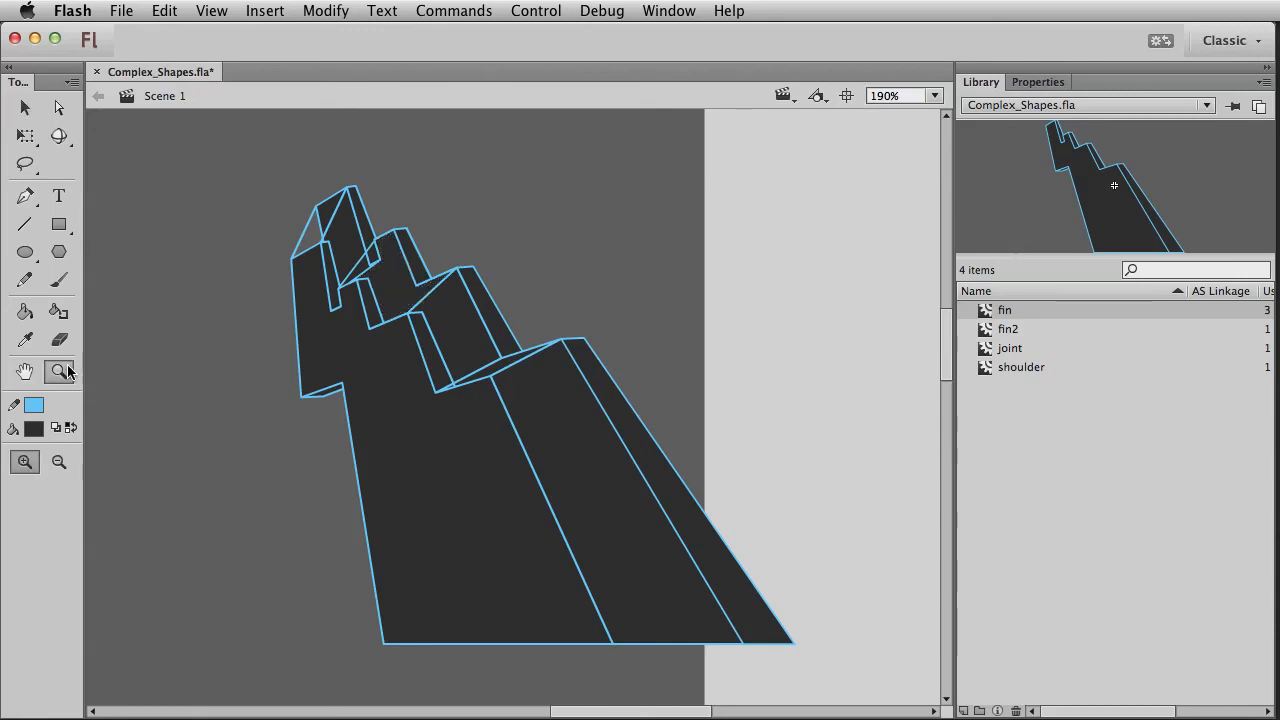
{"action": "left_click", "coordinate": [432, 478], "text": "alt"}
{"action": "key", "text": "v"}
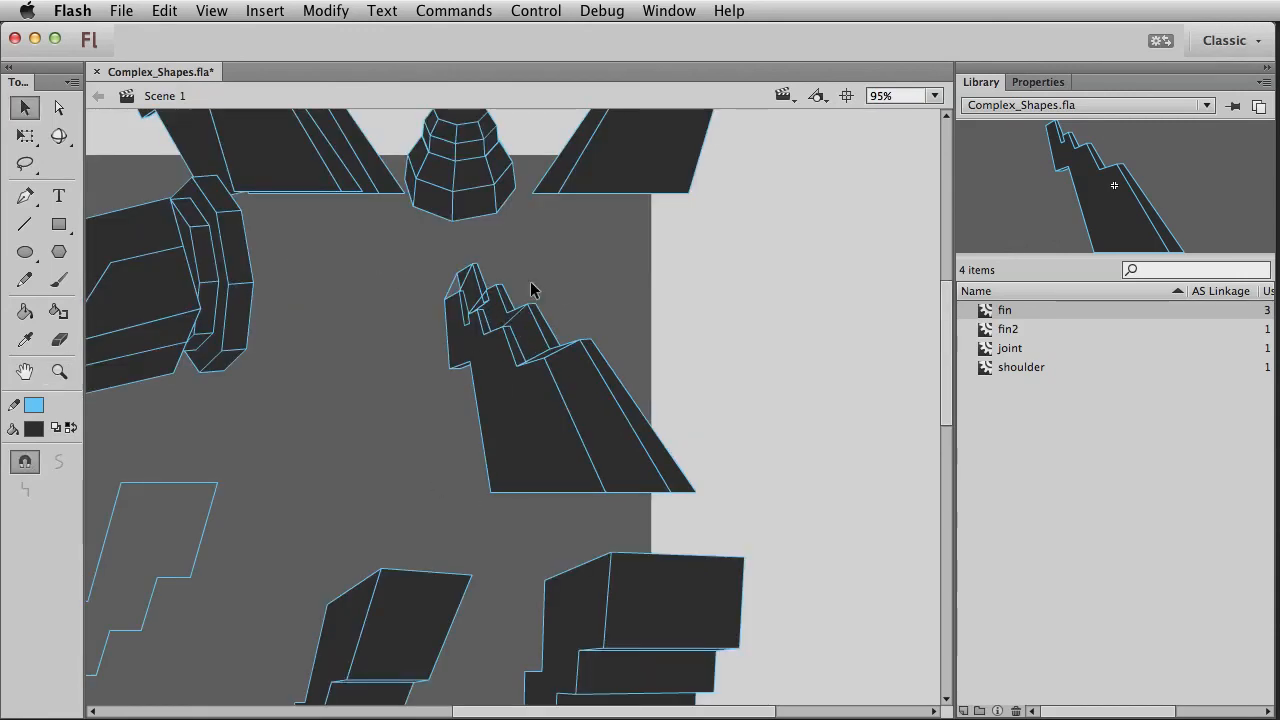
{"action": "left_click", "coordinate": [589, 354]}
{"action": "key", "text": "Delete"}
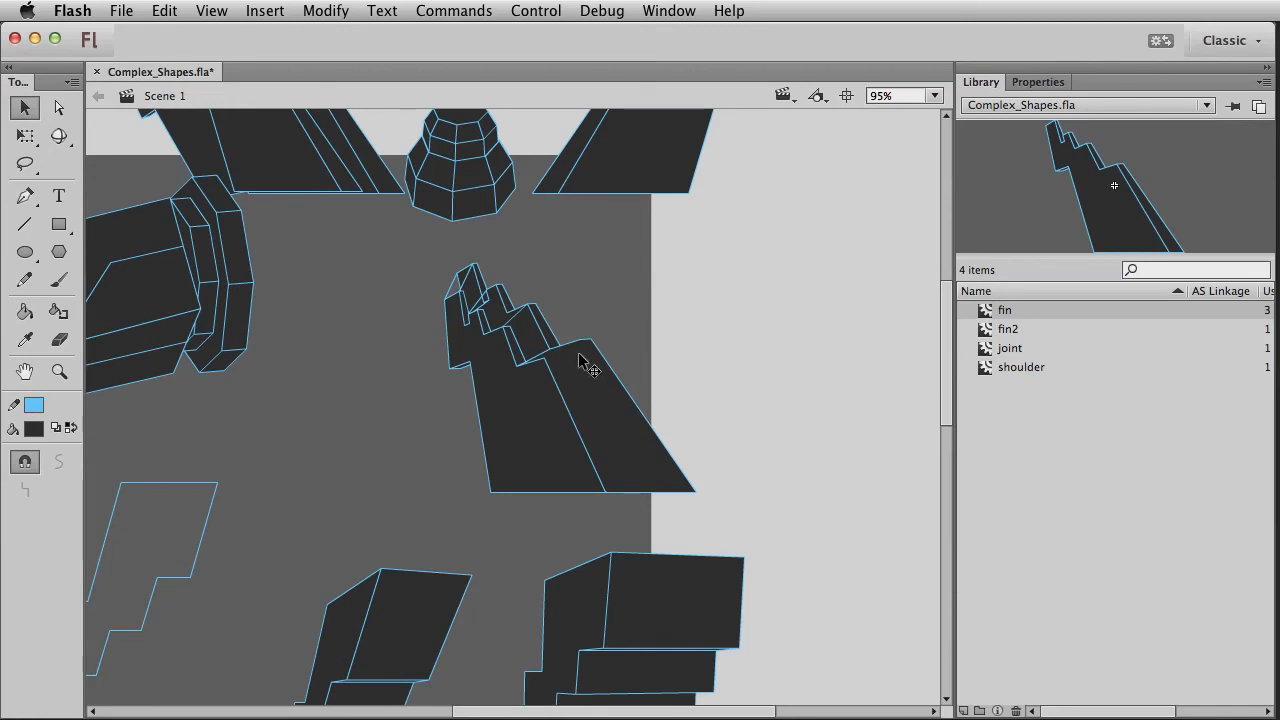
Step: Delete the broken-apart fin shape and the smaller fin copy in front of the large fin
{"action": "left_click_drag", "start_coordinate": [720, 497], "coordinate": [386, 246]}
{"action": "key", "text": "Delete"}
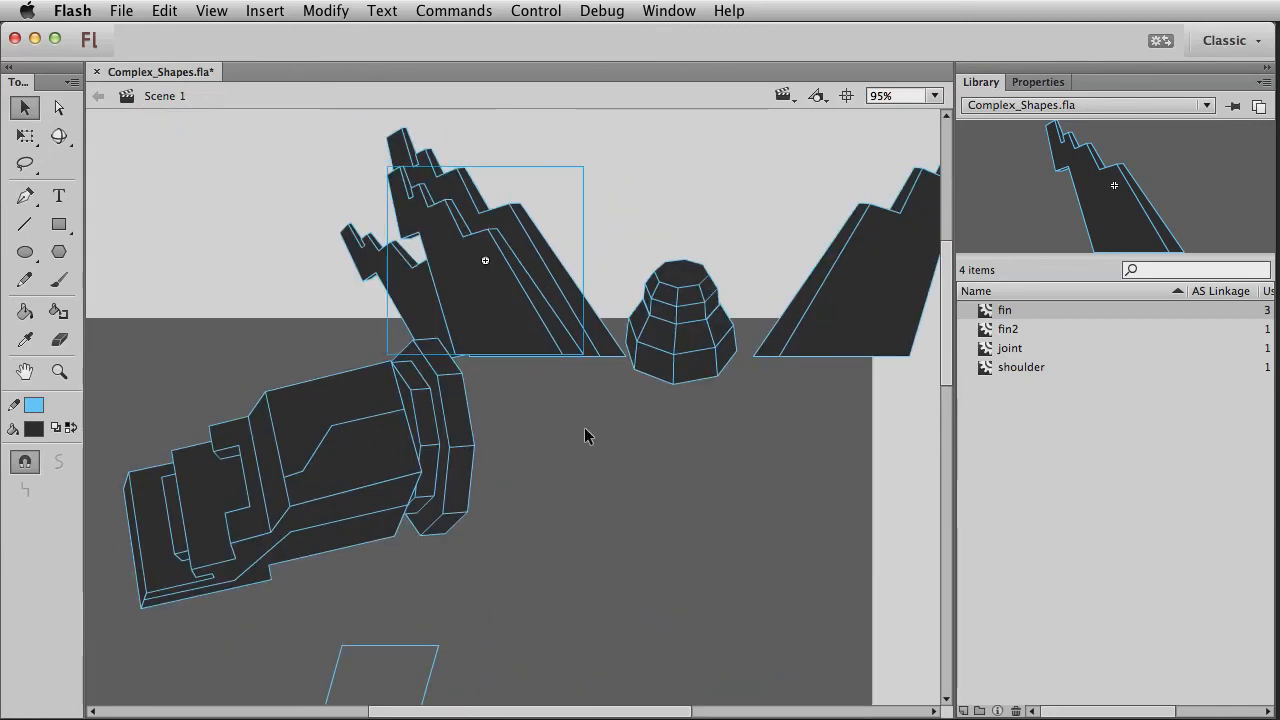
{"action": "key", "text": "Delete"}
Step: Move the small rear fin outward, clear of the large fin and the joint
{"action": "left_click_drag", "start_coordinate": [584, 427], "coordinate": [492, 414]}
{"action": "left_click", "coordinate": [338, 308]}
{"action": "left_click_drag", "start_coordinate": [326, 280], "coordinate": [223, 263]}
{"action": "left_click", "coordinate": [528, 418]}
{"action": "left_click_drag", "start_coordinate": [530, 524], "coordinate": [601, 468]}
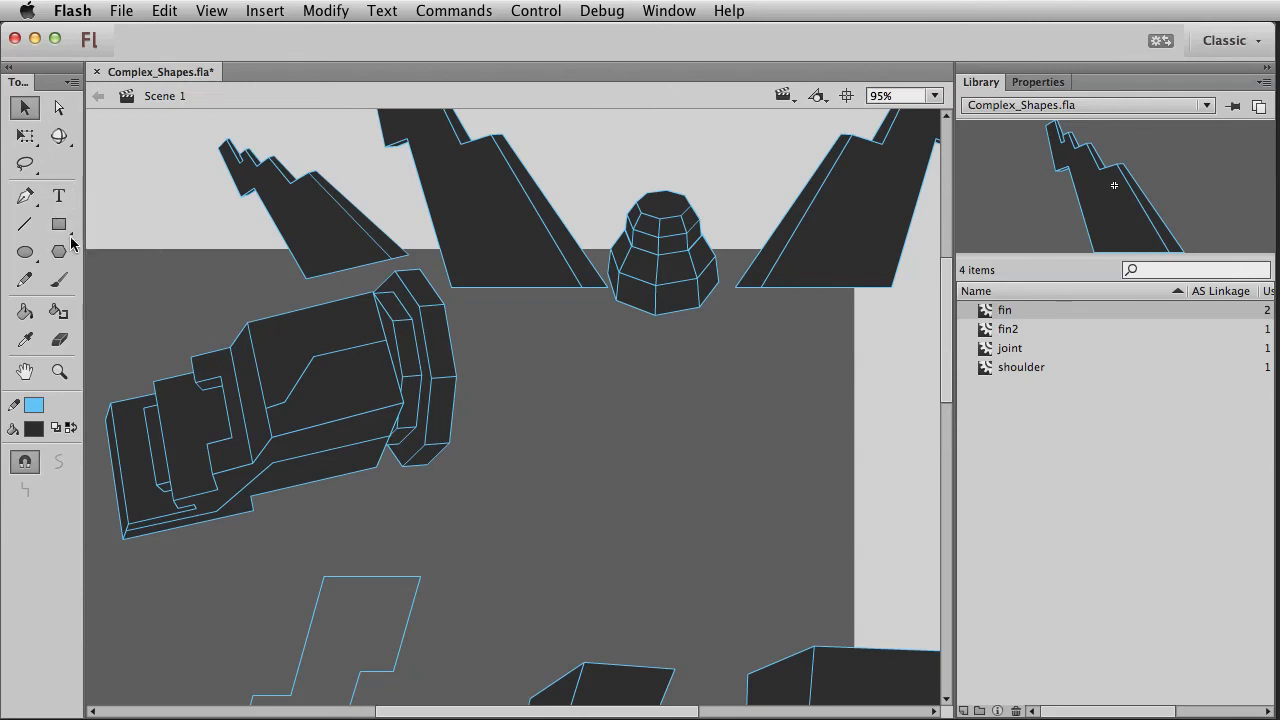
{"action": "left_click", "coordinate": [25, 225]}
{"action": "left_click_drag", "start_coordinate": [546, 594], "coordinate": [652, 413]}
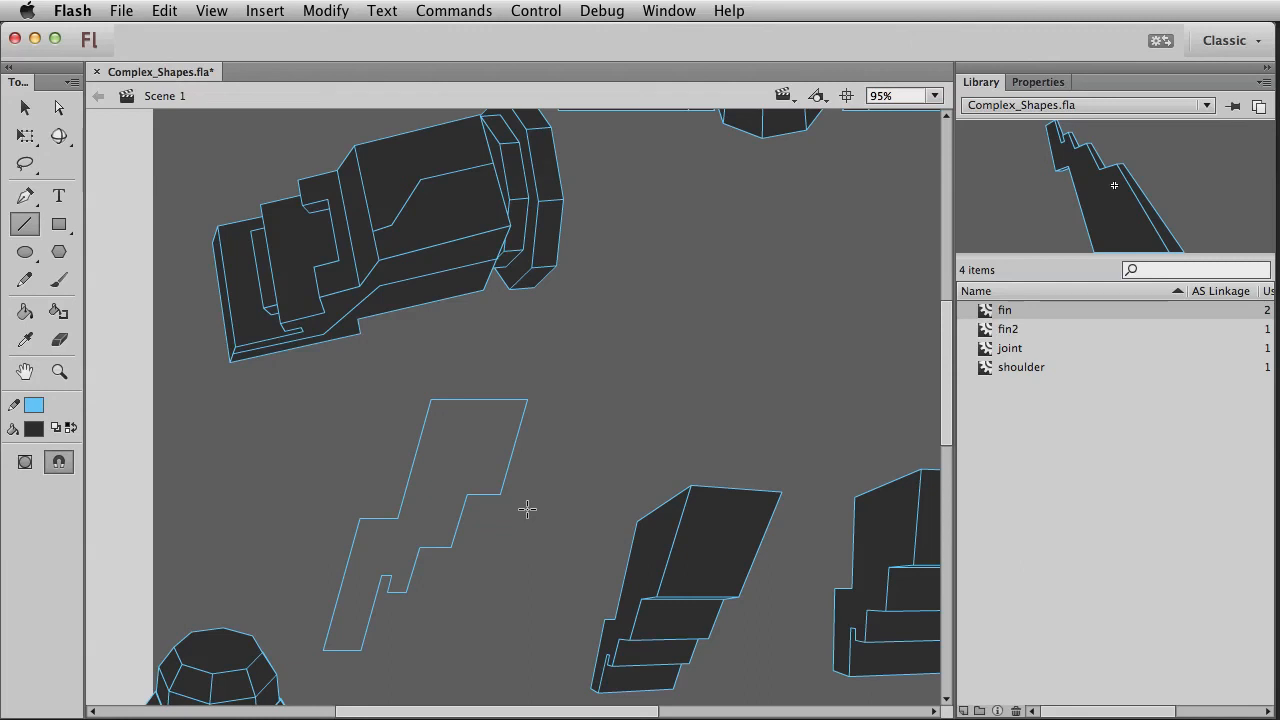
{"action": "key", "text": "v"}
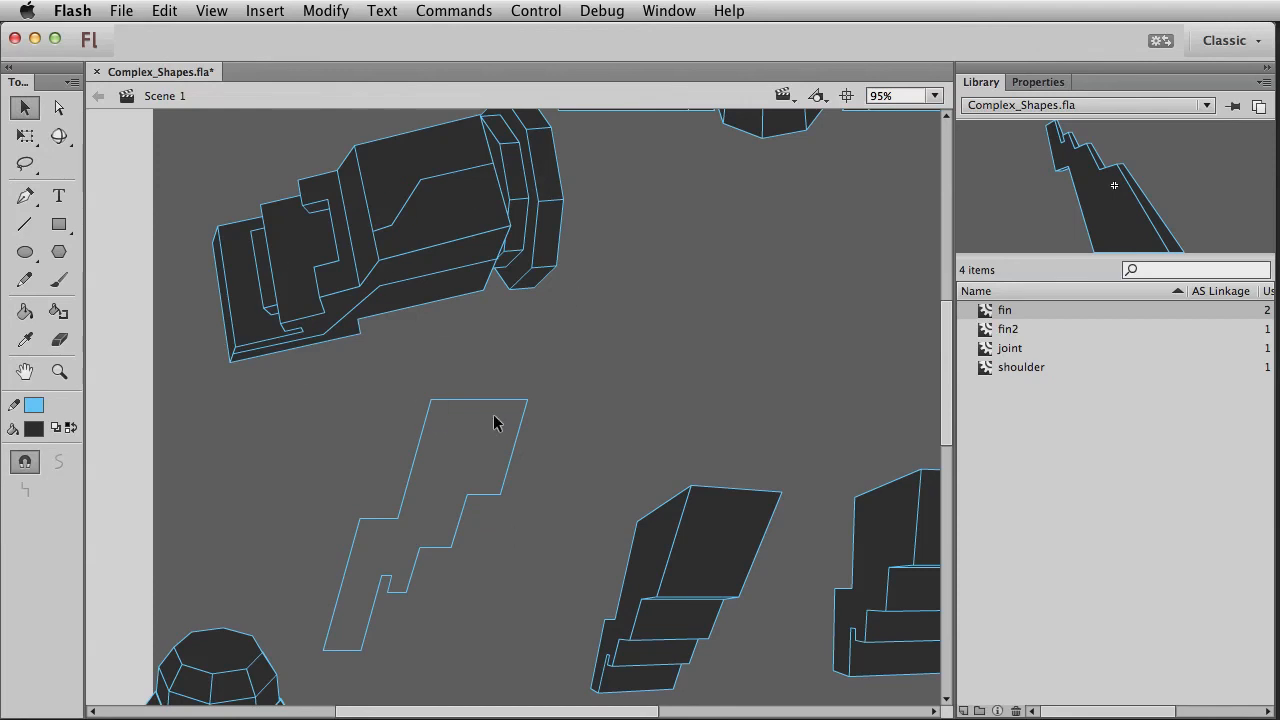
{"action": "key", "text": "space"}
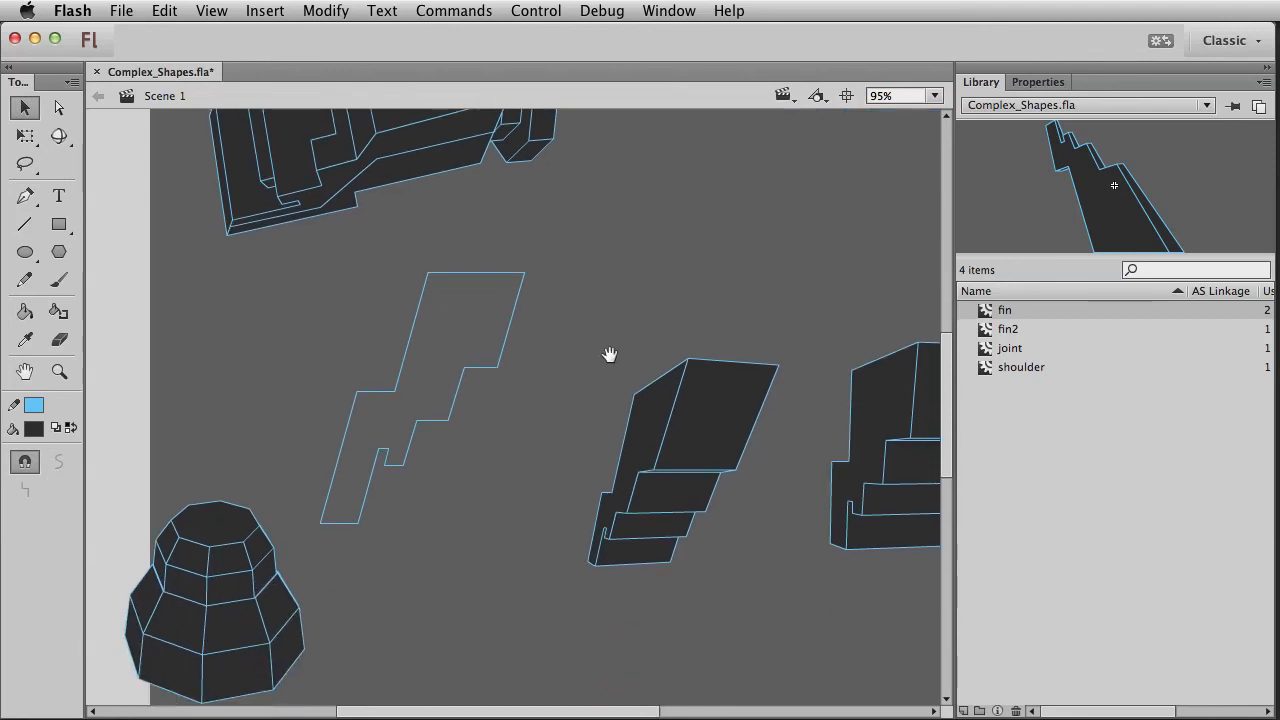